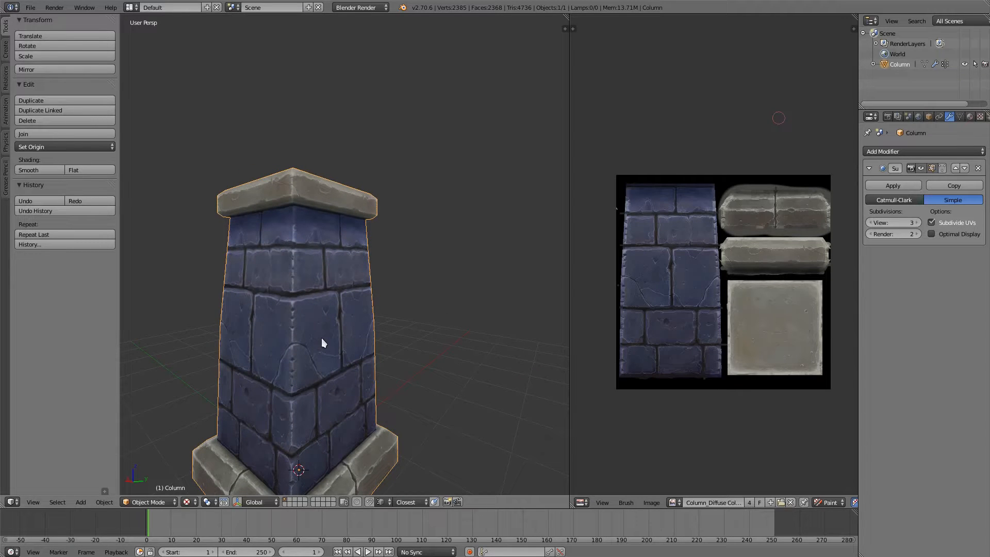
Step: Examine the finished blue-brick column with its stone cap and base from several sides
{"action": "middle_click_drag", "start_coordinate": [305, 324], "coordinate": [342, 283], "text": "shift"}
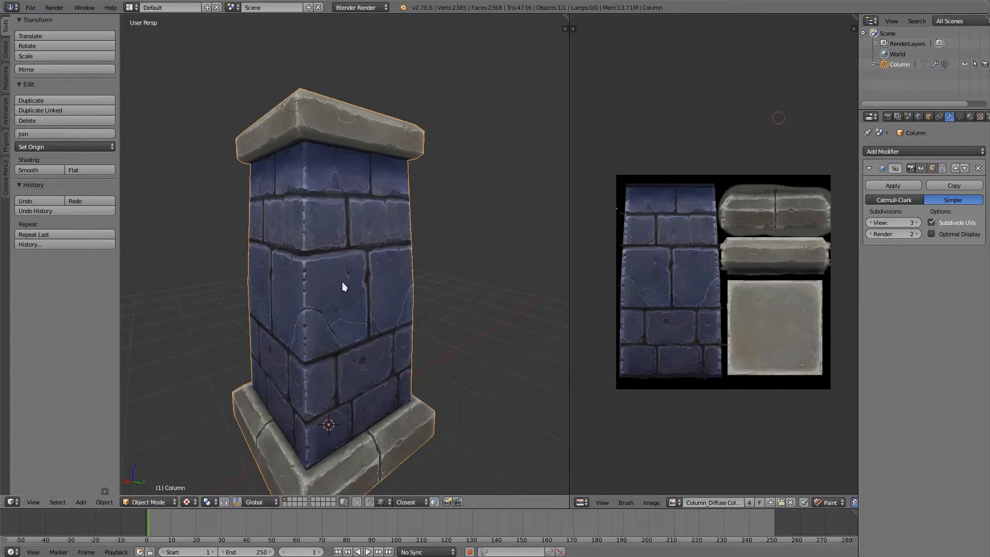
{"action": "middle_click_drag", "start_coordinate": [364, 336], "coordinate": [326, 323]}
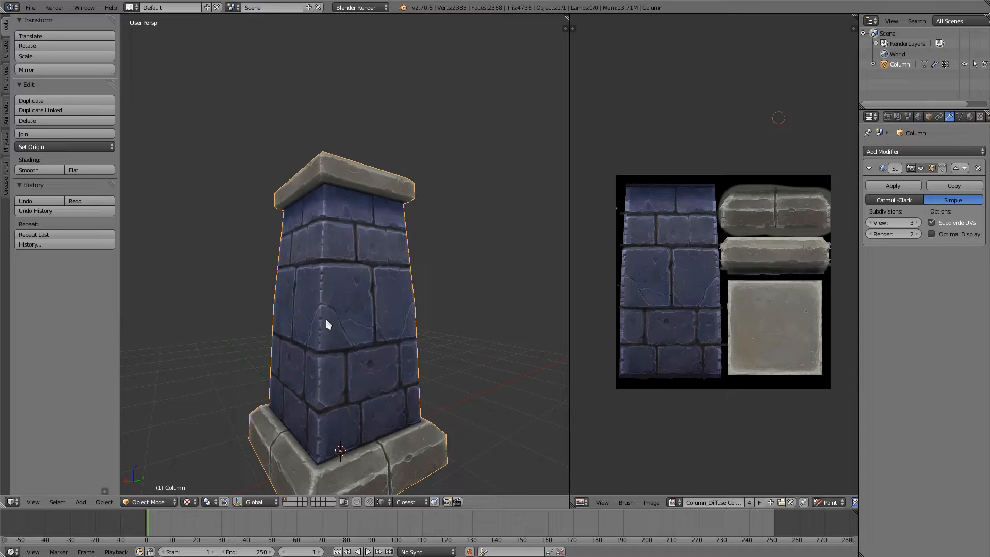
{"action": "middle_click_drag", "start_coordinate": [270, 347], "coordinate": [344, 326]}
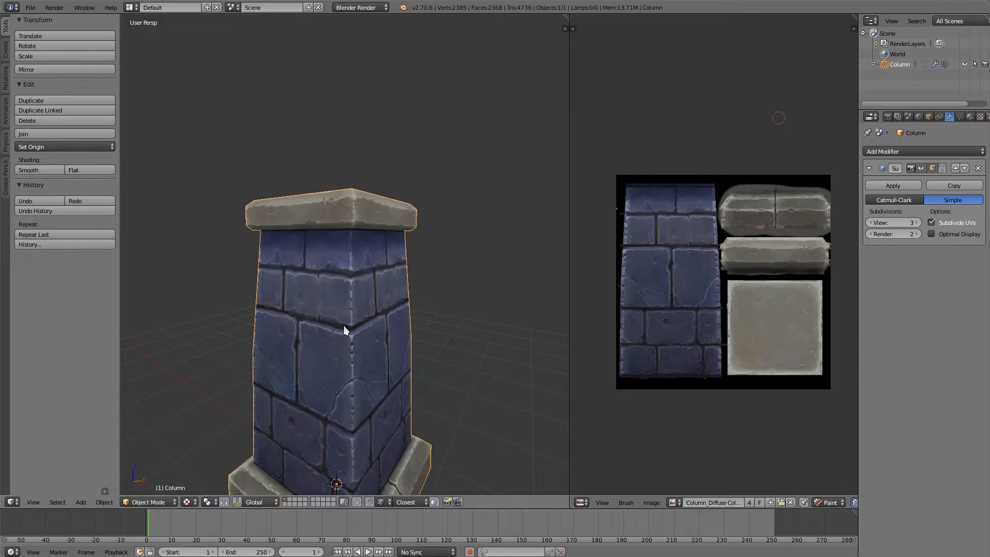
{"action": "middle_click_drag", "start_coordinate": [285, 299], "coordinate": [265, 294]}
{"action": "middle_click_drag", "start_coordinate": [389, 238], "coordinate": [327, 205]}
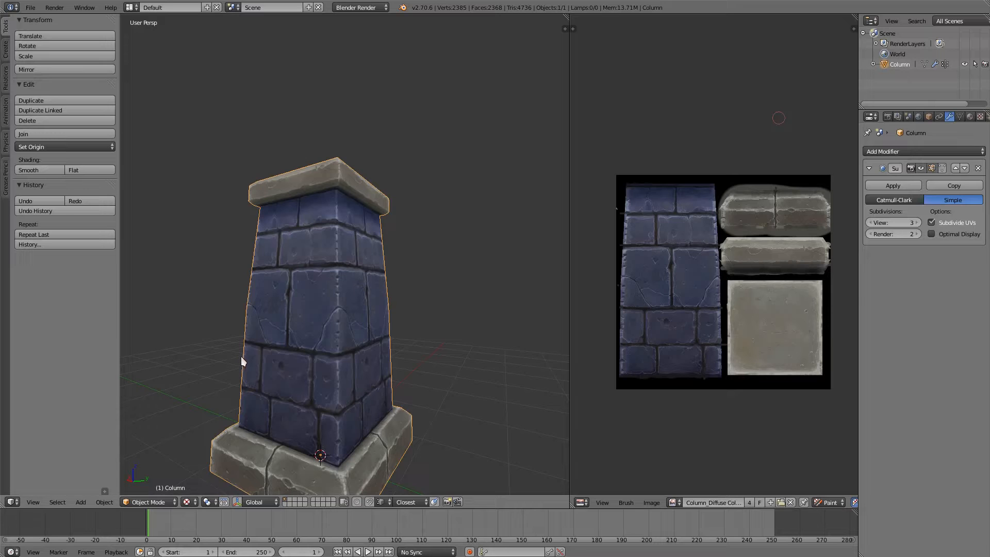
{"action": "middle_click_drag", "start_coordinate": [335, 283], "coordinate": [315, 274]}
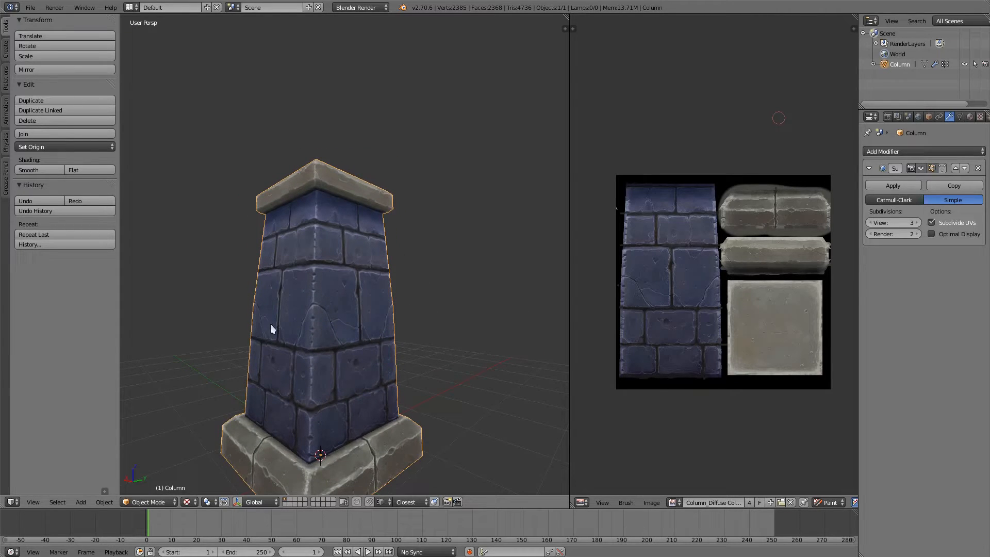
{"action": "middle_click_drag", "start_coordinate": [270, 326], "coordinate": [338, 319]}
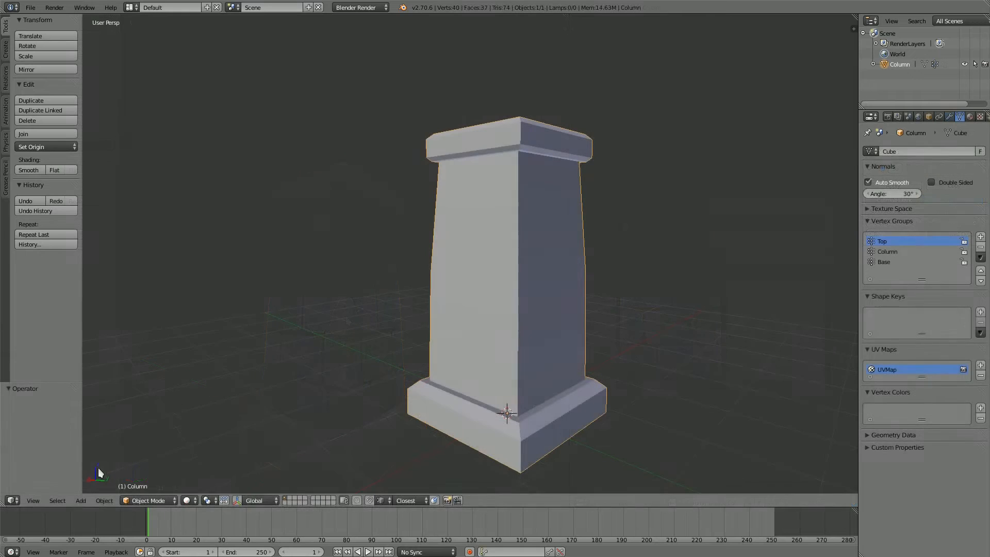
Step: Split the 3D view vertically near the middle of the column scene and make the new area a UV/Image Editor
{"action": "left_click_drag", "start_coordinate": [854, 26], "coordinate": [777, 32]}
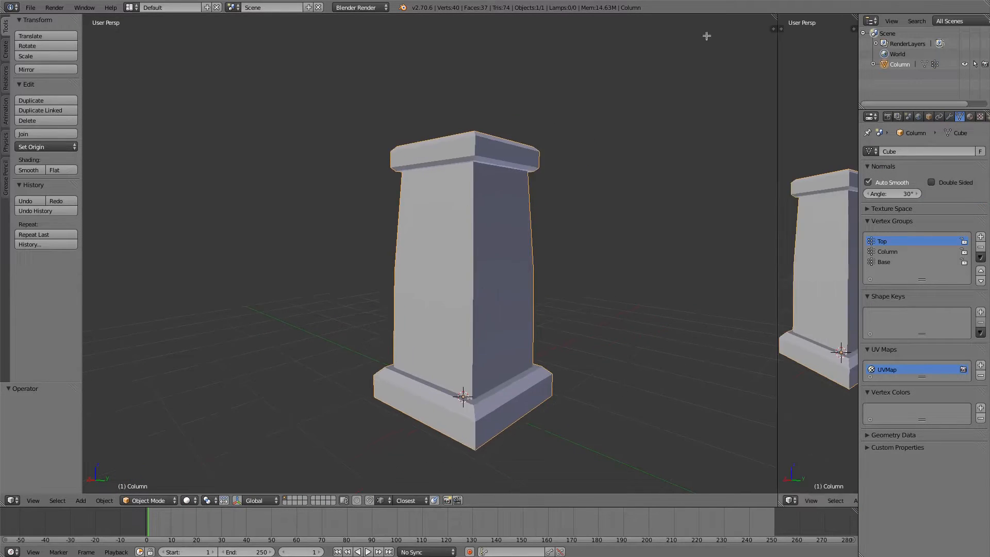
{"action": "left_click_drag", "start_coordinate": [707, 35], "coordinate": [570, 38]}
{"action": "key", "text": "shift+F10"}
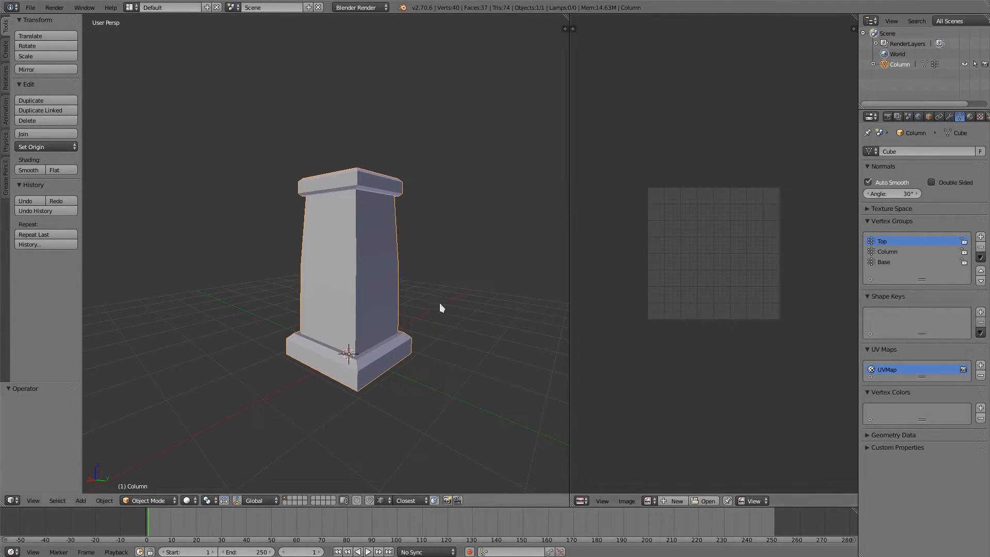
Step: Select the whole column mesh in Edit Mode to check its UV layout, and switch the object to Texture Paint mode
{"action": "key", "text": "Tab"}
{"action": "left_click", "coordinate": [421, 317]}
{"action": "key", "text": "a"}
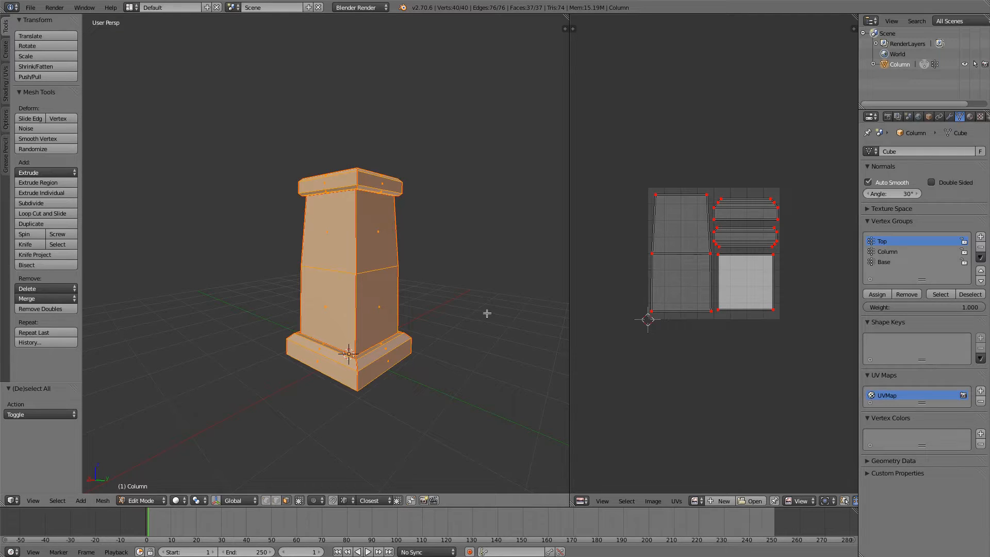
{"action": "key", "text": "Tab"}
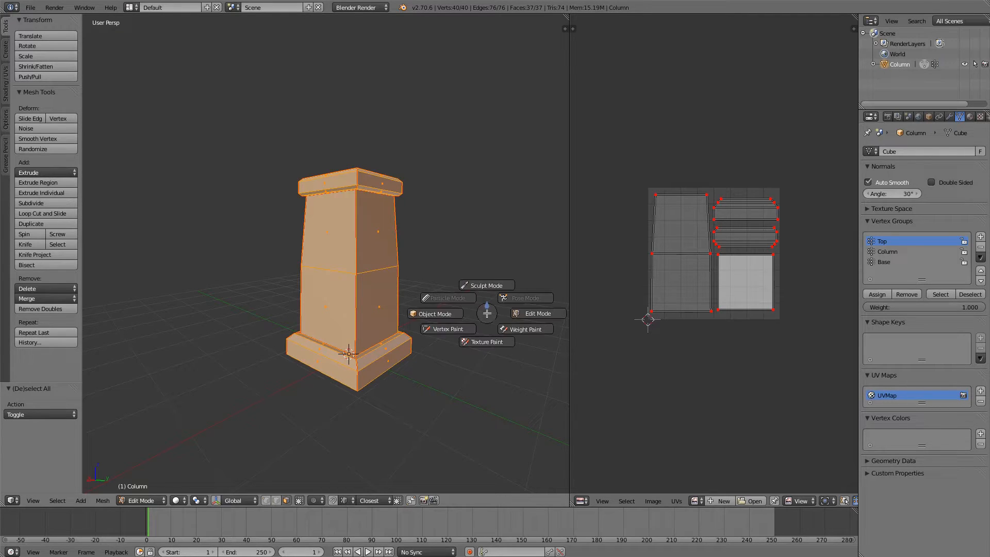
{"action": "left_click", "coordinate": [481, 343]}
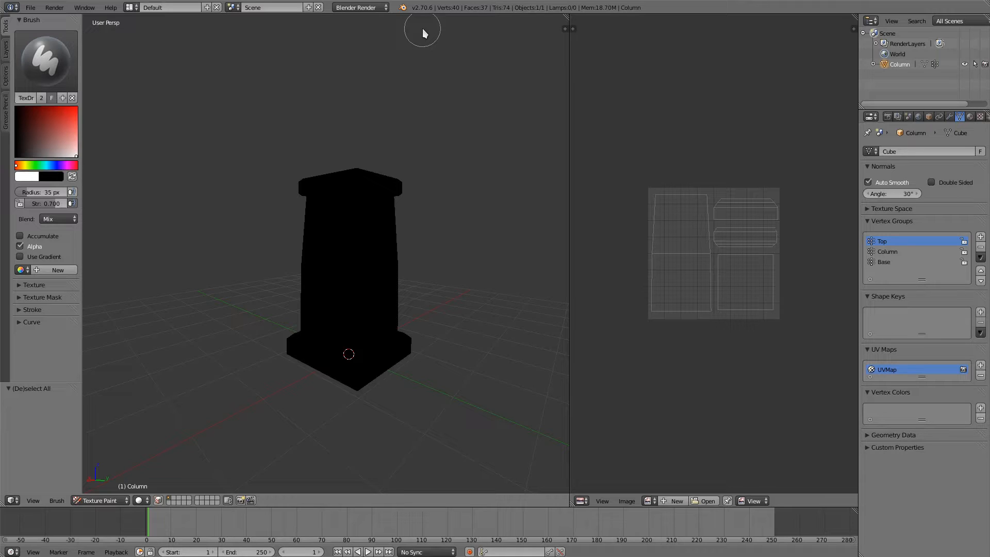
Step: Paint white trial strokes on the column's shaft and undo them
{"action": "mouse_move", "coordinate": [347, 278]}
{"action": "left_mouse_down"}
{"action": "mouse_move", "coordinate": [332, 287]}
{"action": "mouse_move", "coordinate": [332, 265]}
{"action": "mouse_move", "coordinate": [349, 309]}
{"action": "left_mouse_up"}
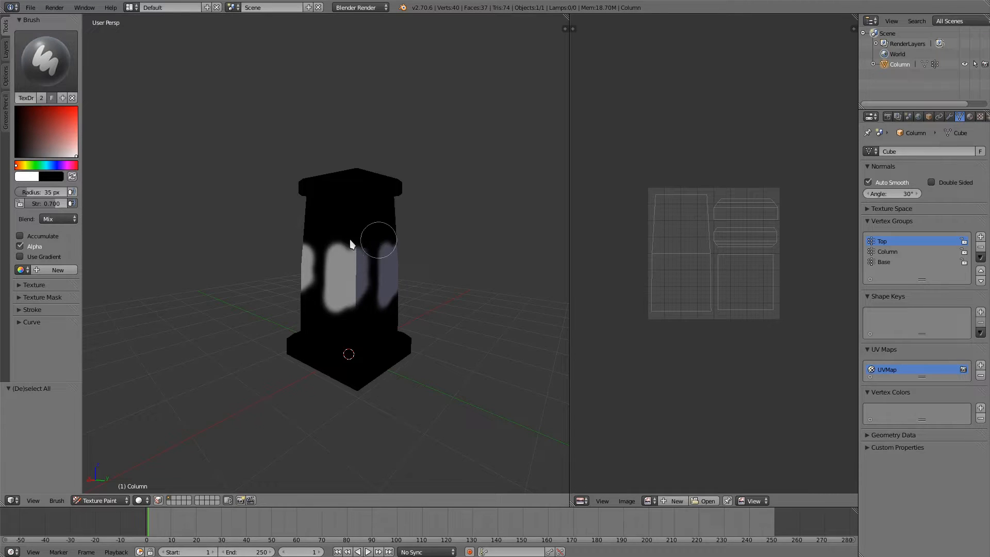
{"action": "key", "text": "ctrl+z"}
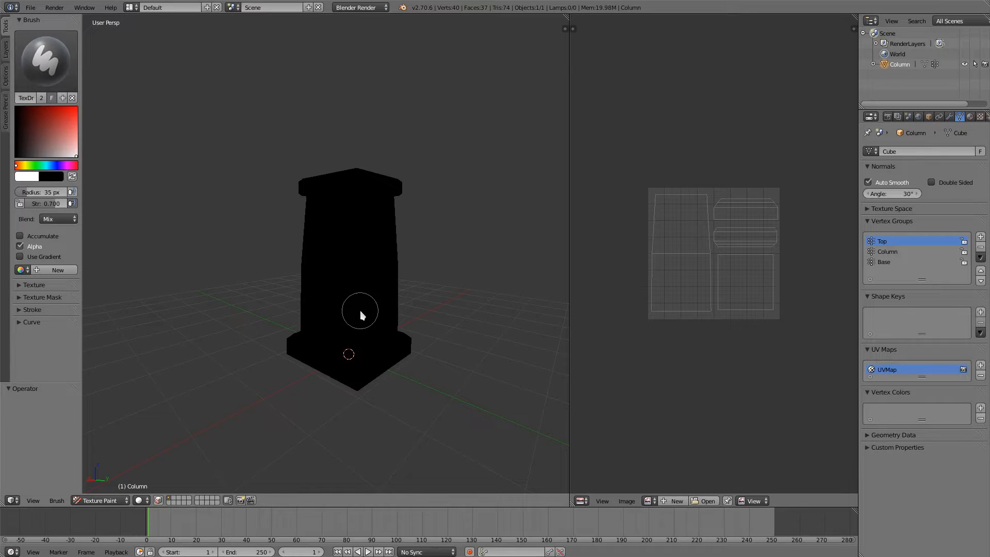
{"action": "mouse_move", "coordinate": [358, 311]}
{"action": "left_mouse_down"}
{"action": "mouse_move", "coordinate": [336, 287]}
{"action": "mouse_move", "coordinate": [482, 422]}
{"action": "left_mouse_up"}
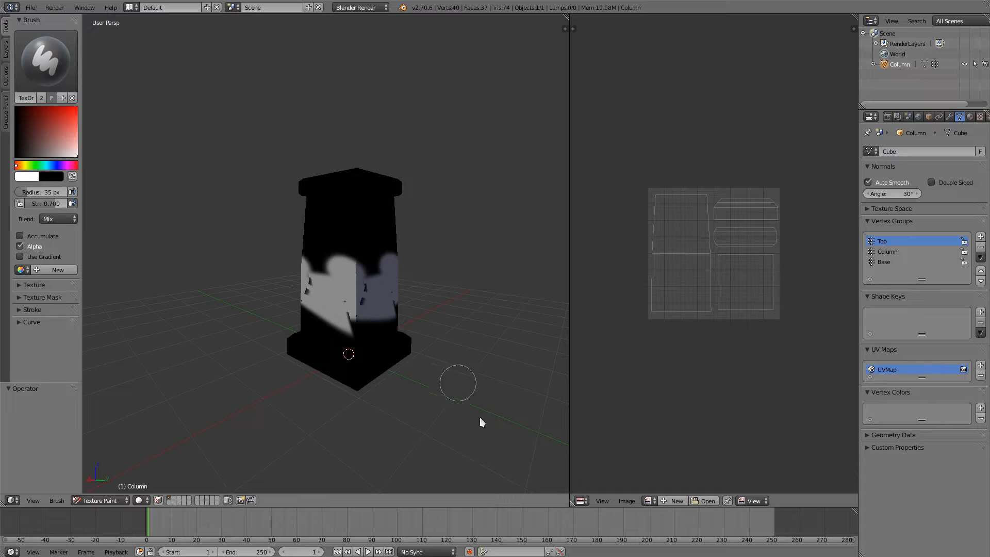
{"action": "key", "text": "ctrl+z"}
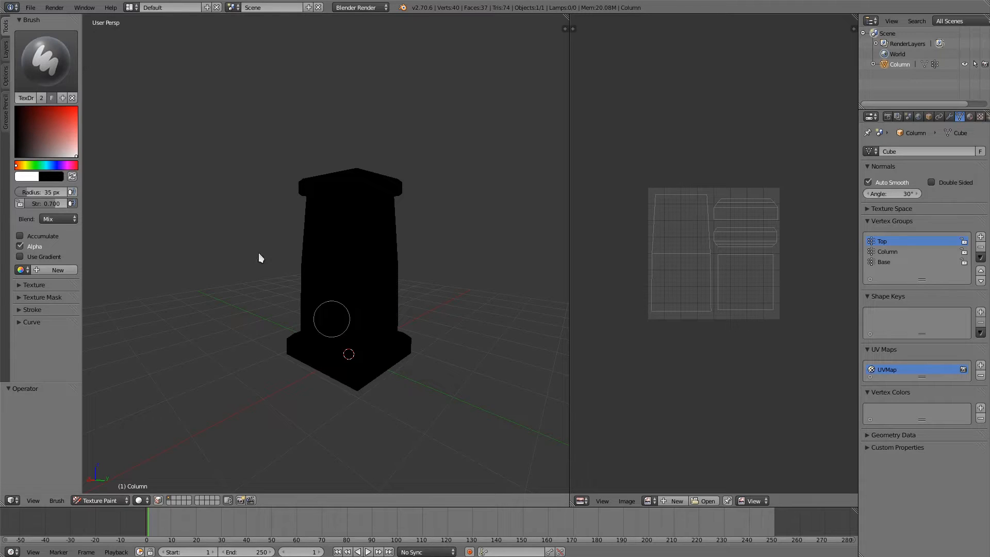
Step: Review the column's available paint slots, its texture list and its material settings
{"action": "left_click", "coordinate": [7, 51]}
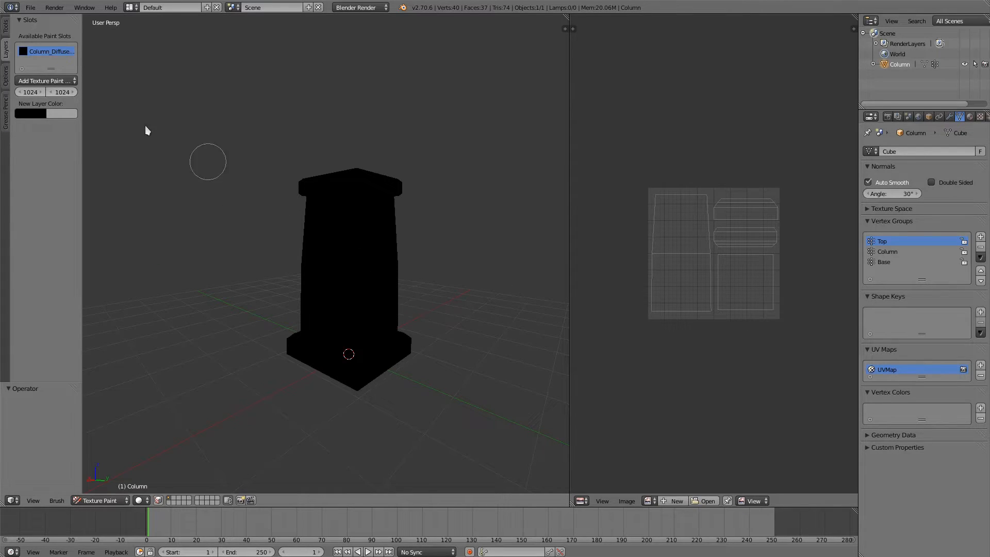
{"action": "left_click", "coordinate": [67, 81]}
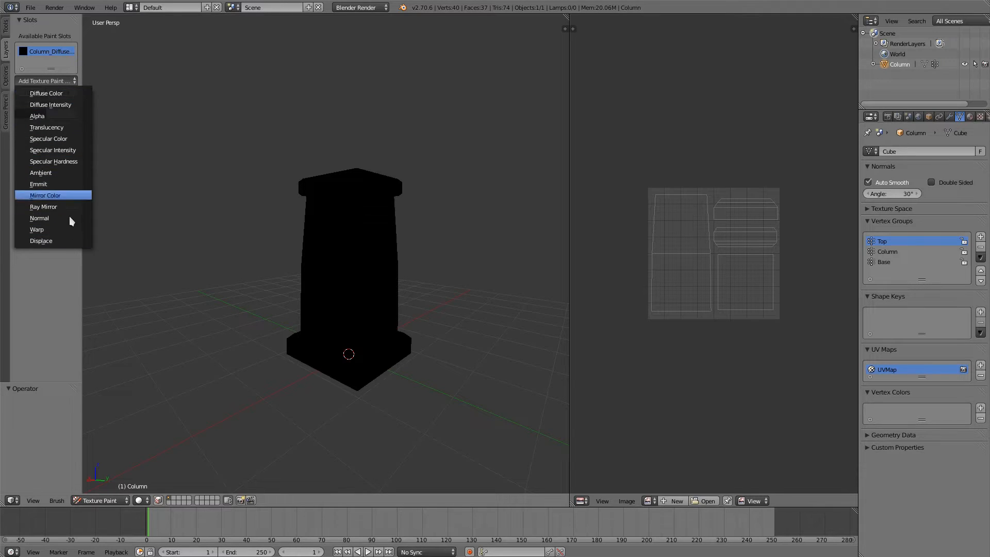
{"action": "left_click", "coordinate": [980, 116]}
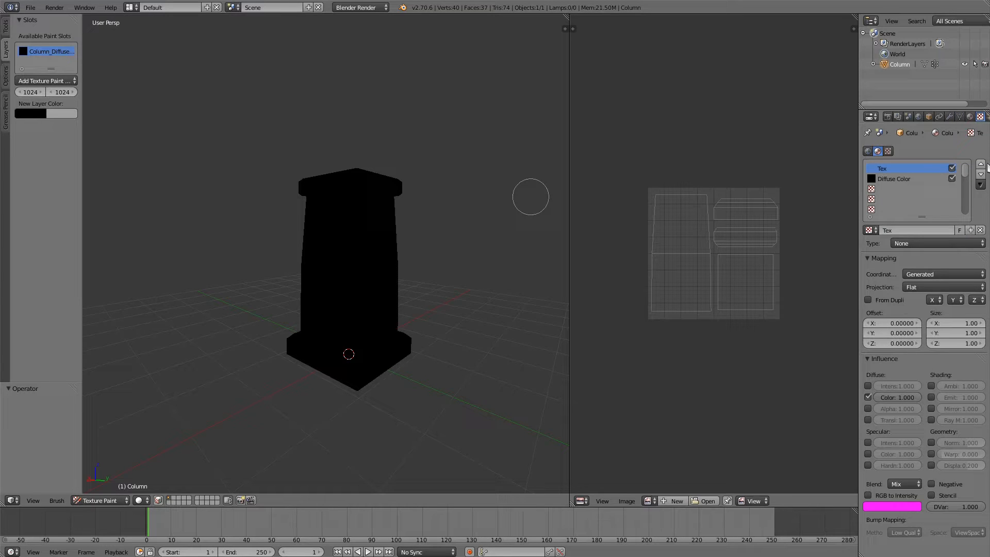
{"action": "left_click", "coordinate": [971, 117]}
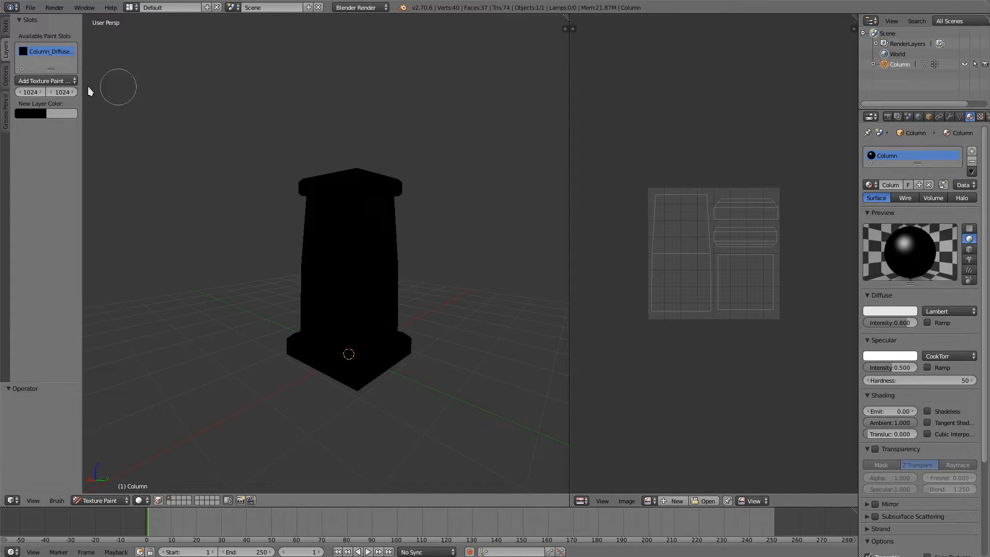
Step: Show the Column_Diffuse Color image behind the column's UVs in the image editor and return to Texture Paint mode
{"action": "left_click", "coordinate": [28, 51]}
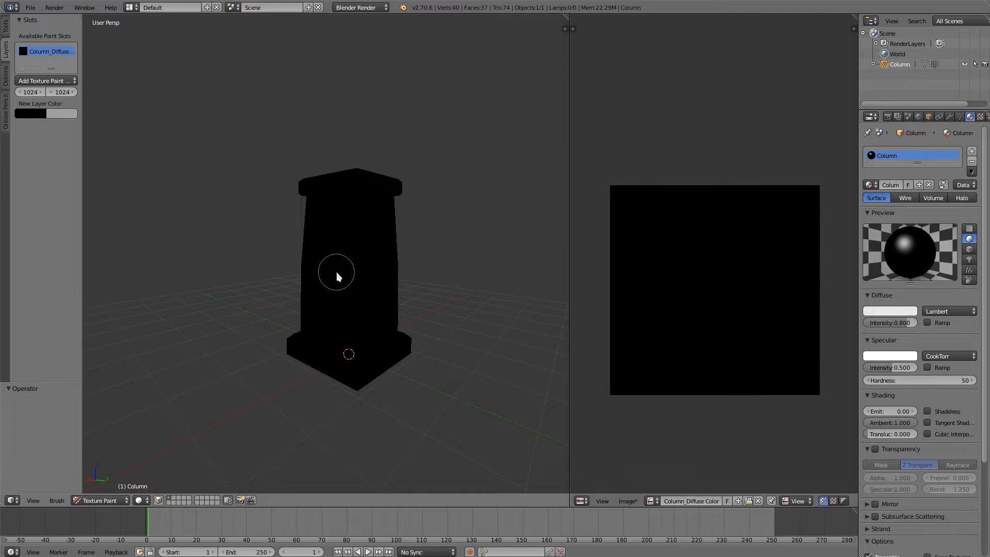
{"action": "key", "text": "Tab"}
{"action": "left_click", "coordinate": [376, 283]}
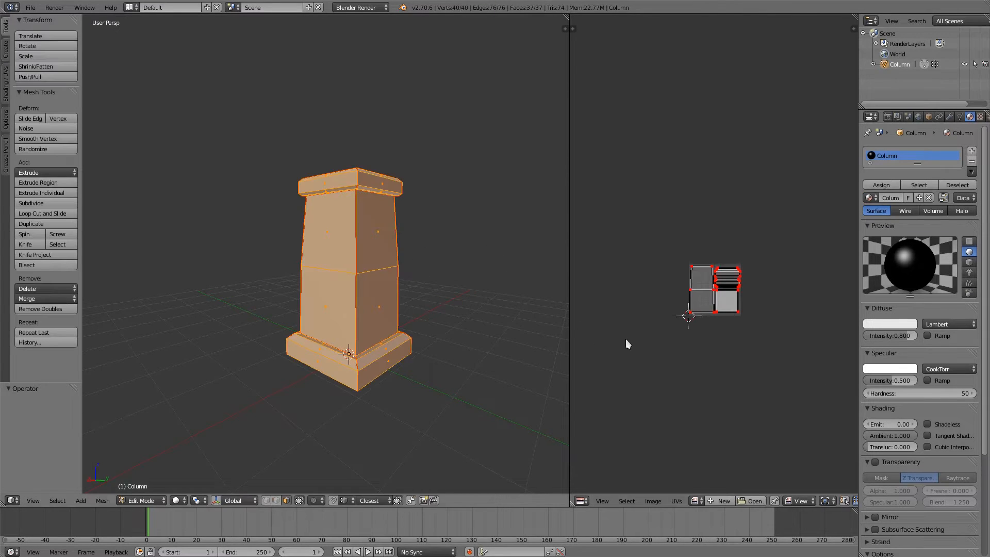
{"action": "left_click", "coordinate": [695, 501]}
{"action": "left_click", "coordinate": [722, 403]}
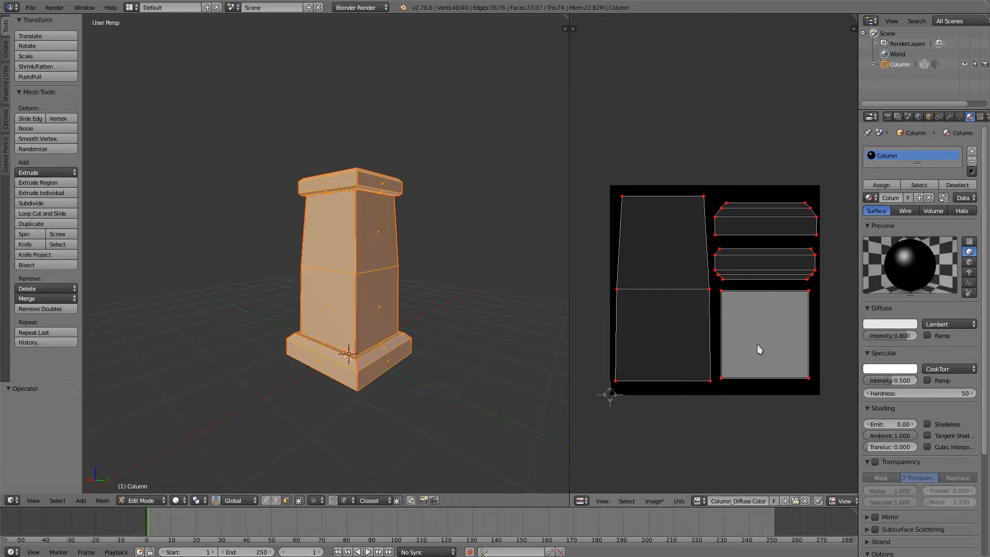
{"action": "key", "text": "Tab"}
{"action": "left_click", "coordinate": [432, 296]}
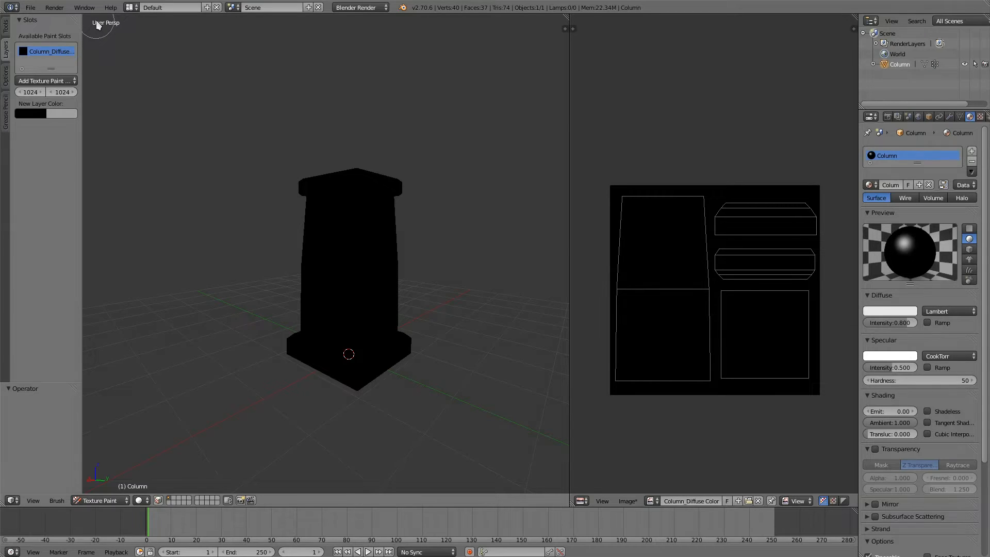
Step: Widen the brush settings area and choose the brush named Brush for painting
{"action": "left_click", "coordinate": [7, 26]}
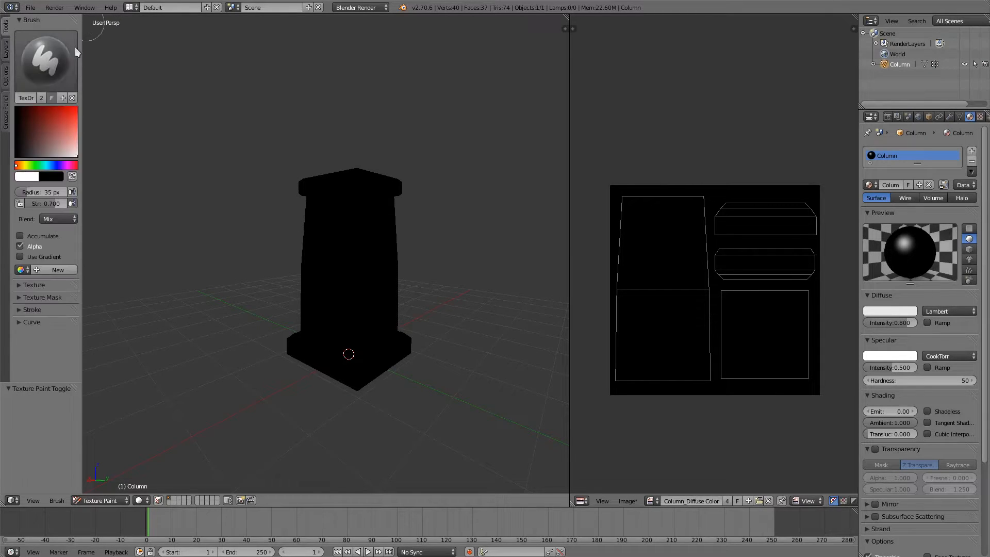
{"action": "left_click_drag", "start_coordinate": [81, 59], "coordinate": [120, 58]}
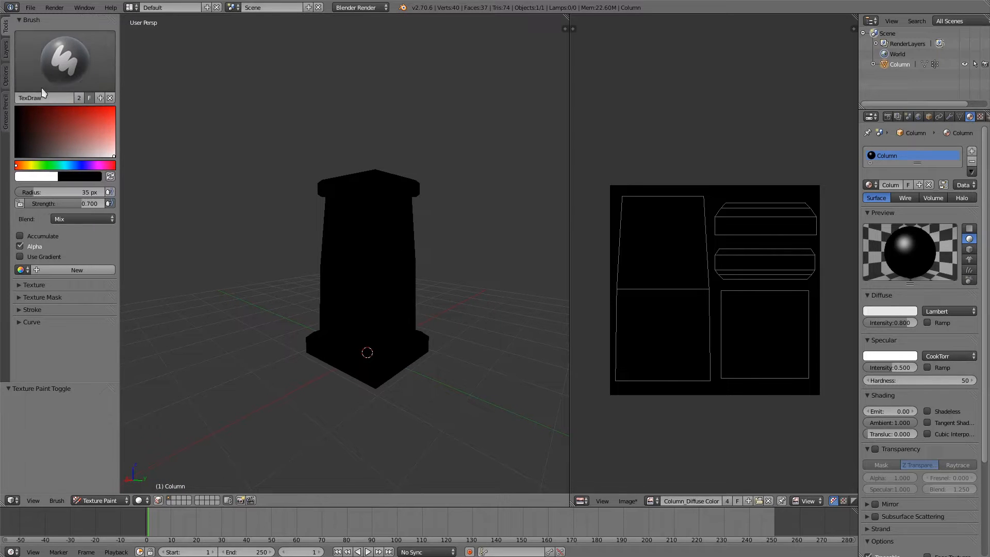
{"action": "left_click", "coordinate": [79, 75]}
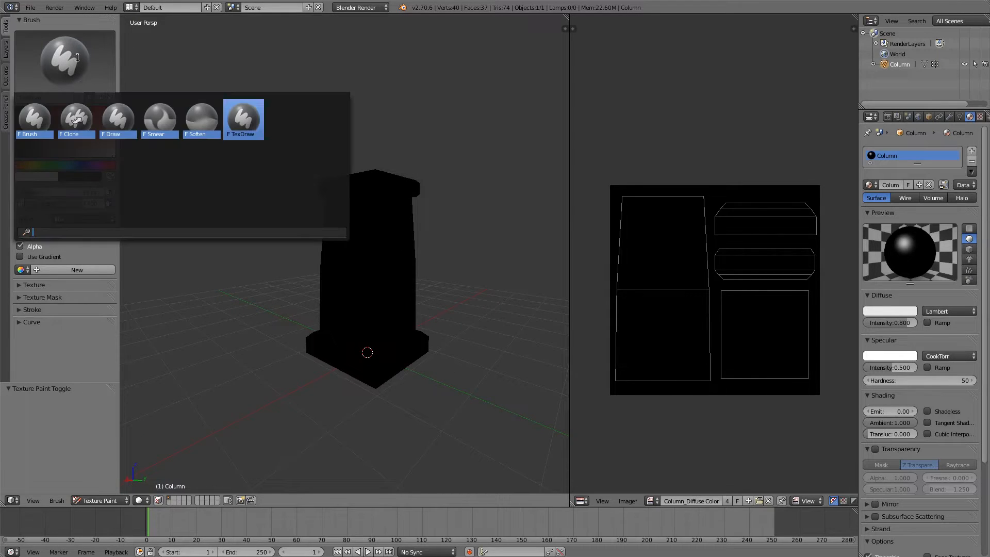
{"action": "left_click", "coordinate": [39, 118]}
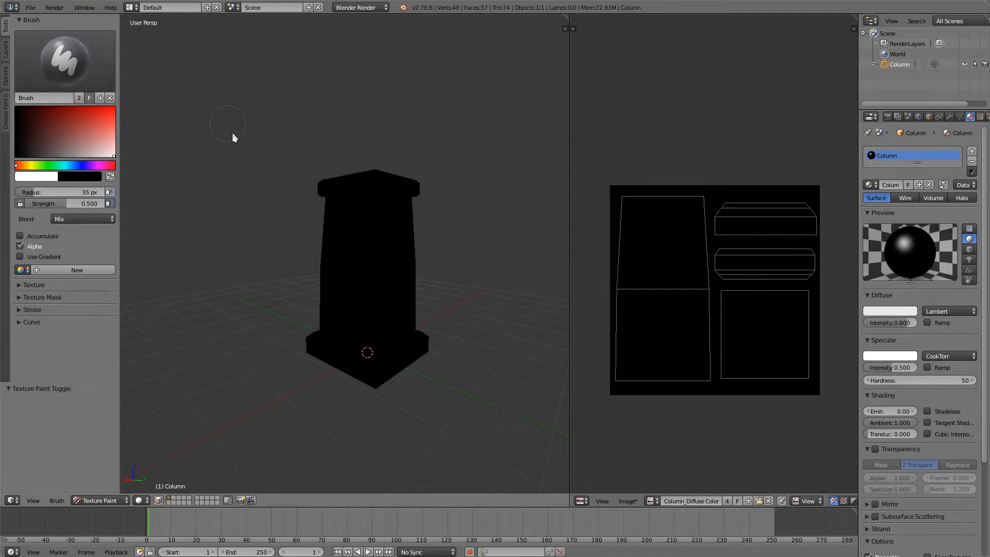
Step: Paint a white zigzag trial stroke down the column's front face
{"action": "middle_click_drag", "start_coordinate": [286, 278], "coordinate": [338, 270]}
{"action": "scroll", "coordinate": [361, 251], "scroll_direction": "up", "scroll_amount": 2}
{"action": "mouse_move", "coordinate": [336, 230]}
{"action": "left_mouse_down"}
{"action": "mouse_move", "coordinate": [409, 248]}
{"action": "mouse_move", "coordinate": [407, 355]}
{"action": "left_mouse_up"}
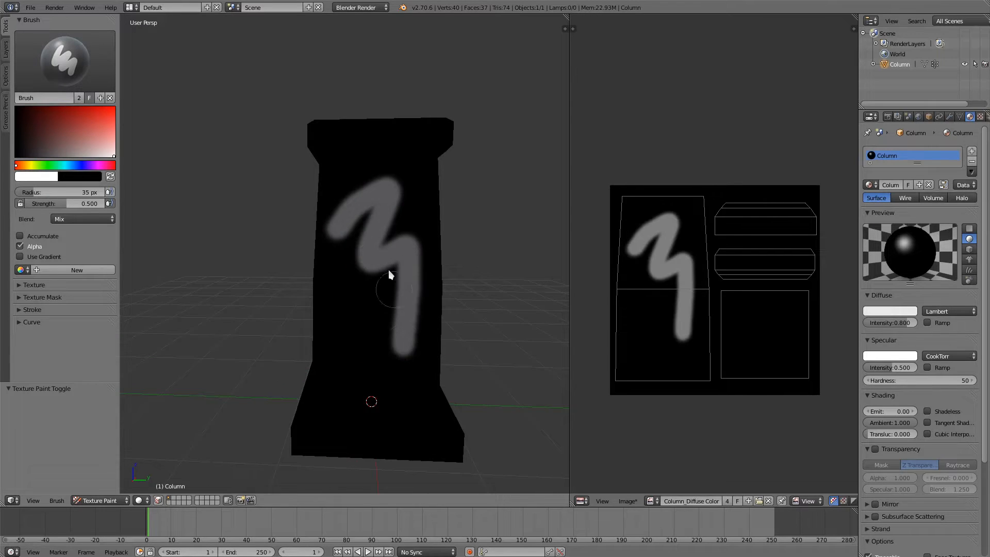
Step: Paint overlapping trial strokes beneath the zigzag to build up opacity, enlarging the brush radius to 68 px for the last one
{"action": "scroll", "coordinate": [361, 232], "scroll_direction": "up", "scroll_amount": 2}
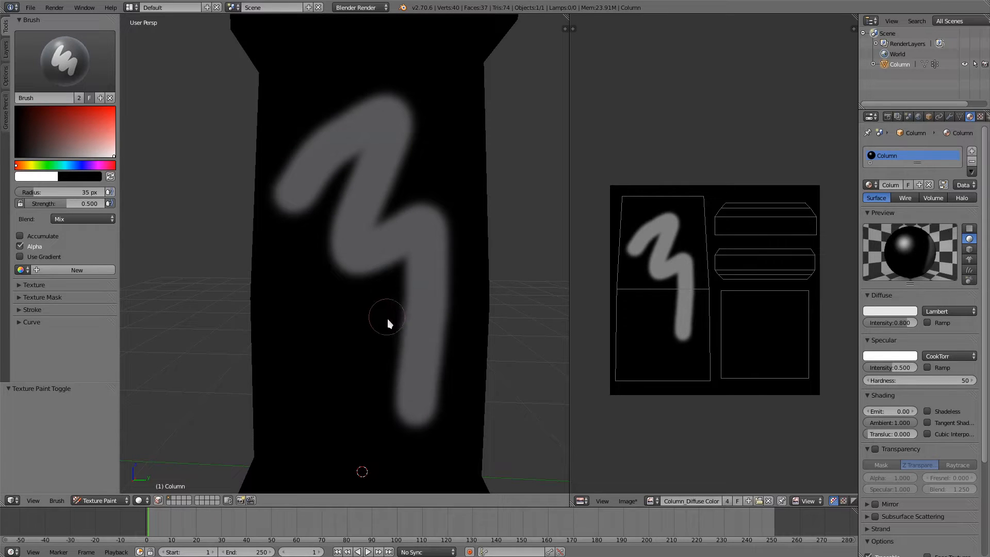
{"action": "mouse_move", "coordinate": [319, 313]}
{"action": "left_mouse_down"}
{"action": "mouse_move", "coordinate": [356, 322]}
{"action": "mouse_move", "coordinate": [363, 294]}
{"action": "left_mouse_up"}
{"action": "left_click", "coordinate": [353, 319]}
{"action": "left_click_drag", "start_coordinate": [303, 329], "coordinate": [367, 310]}
{"action": "left_click_drag", "start_coordinate": [310, 348], "coordinate": [381, 319]}
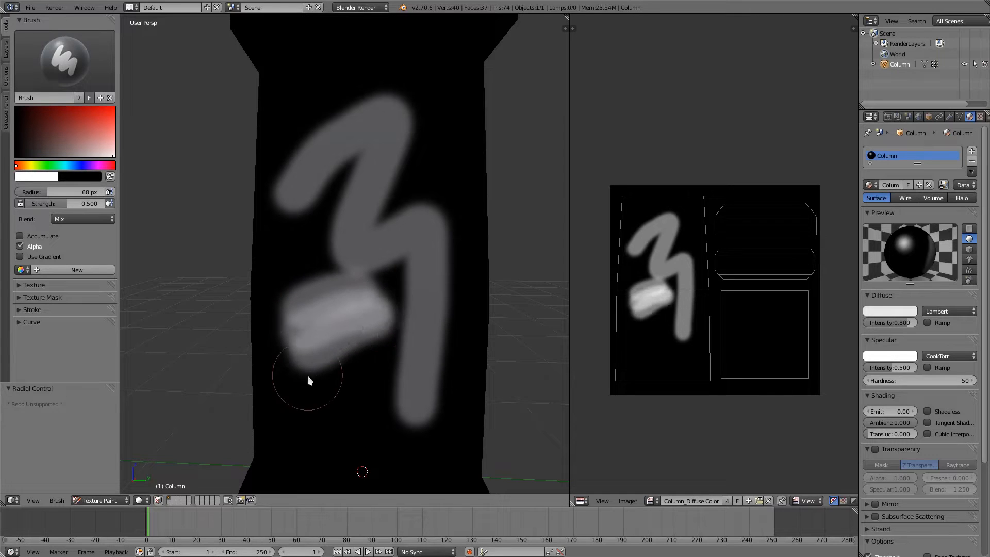
{"action": "left_click_drag", "start_coordinate": [308, 377], "coordinate": [391, 336]}
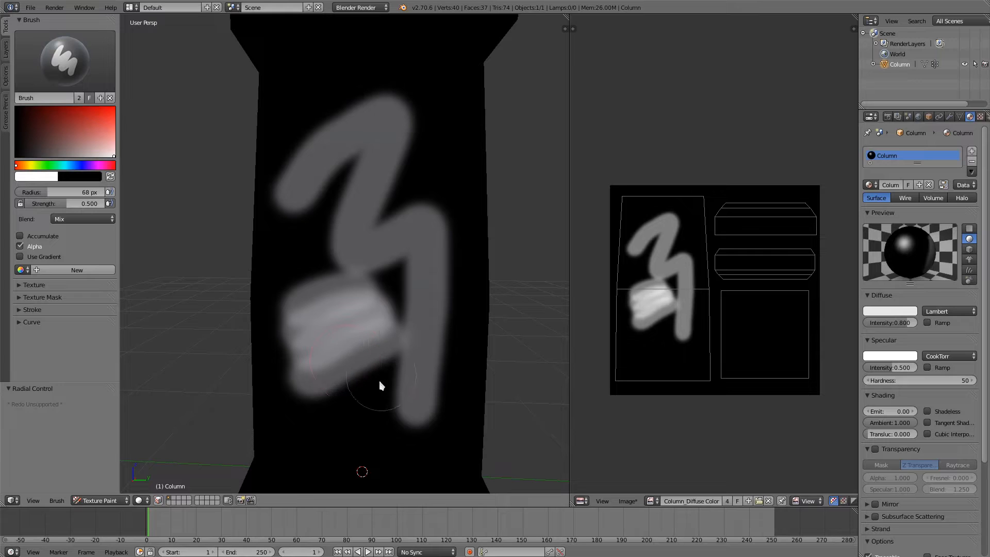
Step: Undo all trial strokes on the column's front face
{"action": "key", "text": "ctrl+z"}
{"action": "key", "text": "ctrl+z"}
{"action": "key", "text": "ctrl+z"}
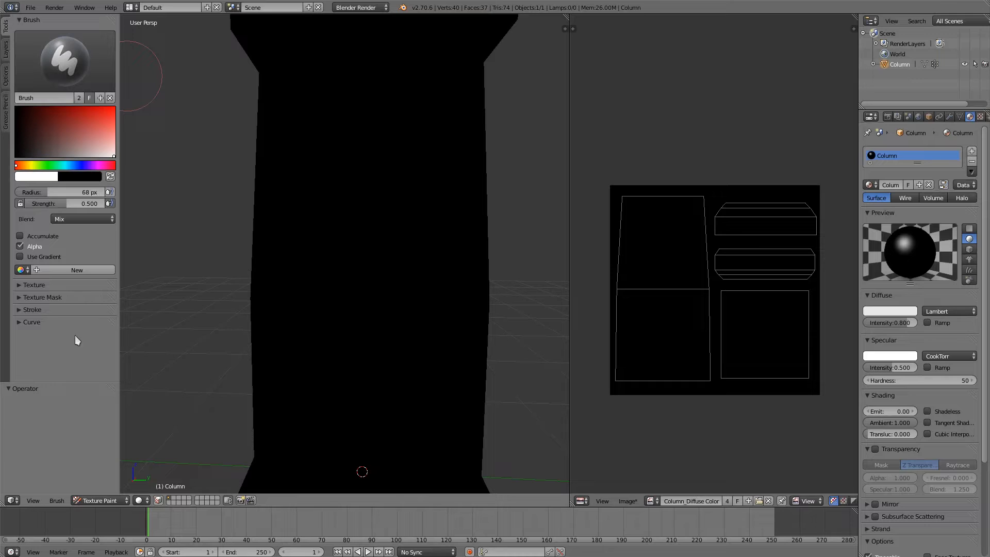
Step: Compare the brush's falloff curve presets and set its falloff to the flat, constant curve
{"action": "left_click", "coordinate": [32, 322]}
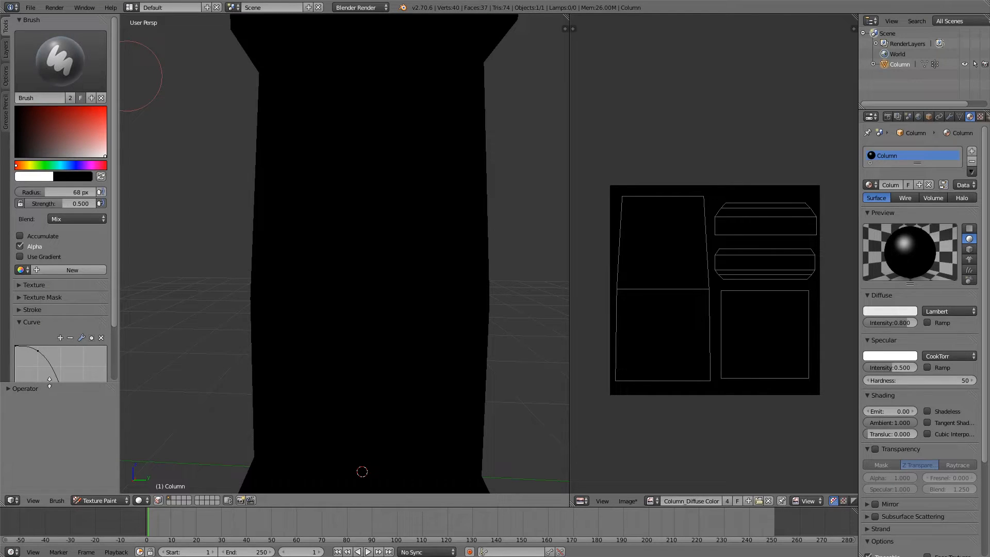
{"action": "left_click_drag", "start_coordinate": [51, 383], "coordinate": [52, 490]}
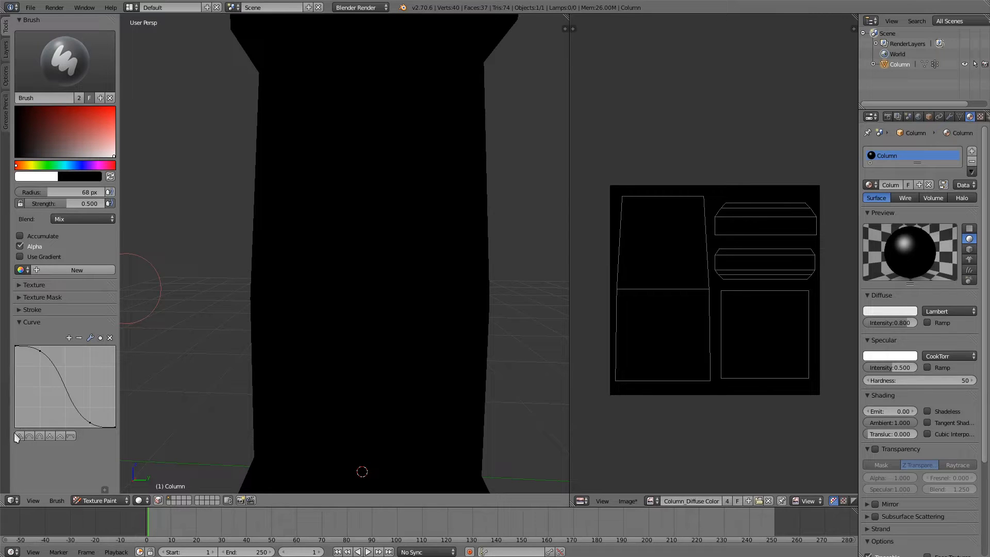
{"action": "left_click", "coordinate": [61, 435]}
{"action": "left_click", "coordinate": [71, 436]}
{"action": "left_click", "coordinate": [40, 436]}
{"action": "left_click", "coordinate": [71, 437]}
{"action": "left_click", "coordinate": [60, 435]}
{"action": "left_click", "coordinate": [33, 436]}
{"action": "left_click", "coordinate": [61, 437]}
{"action": "left_click", "coordinate": [71, 435]}
{"action": "left_click", "coordinate": [351, 244]}
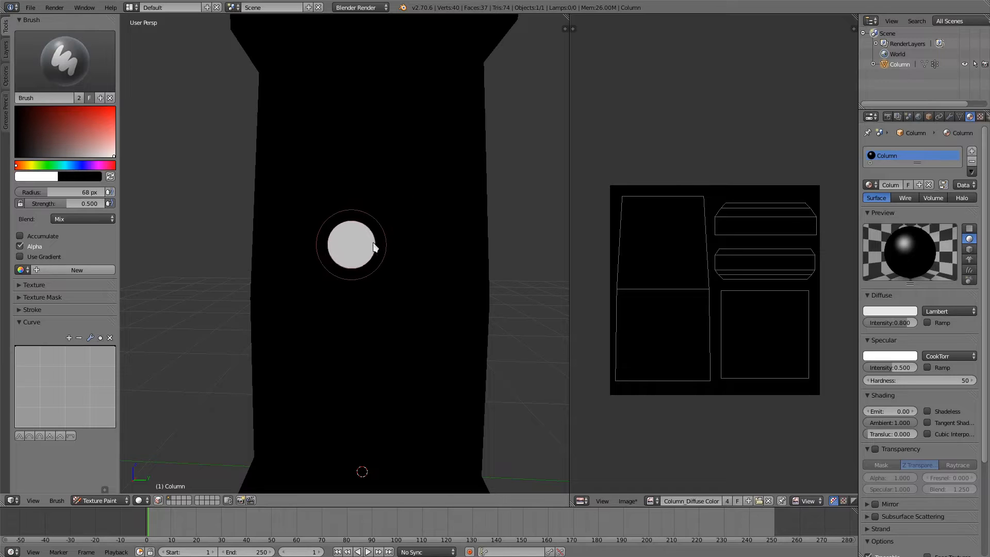
Step: Paint a diagonal trial stroke with the 25 px flat-falloff brush, inspect its edges in the texture image, and undo it
{"action": "key", "text": "ctrl+z"}
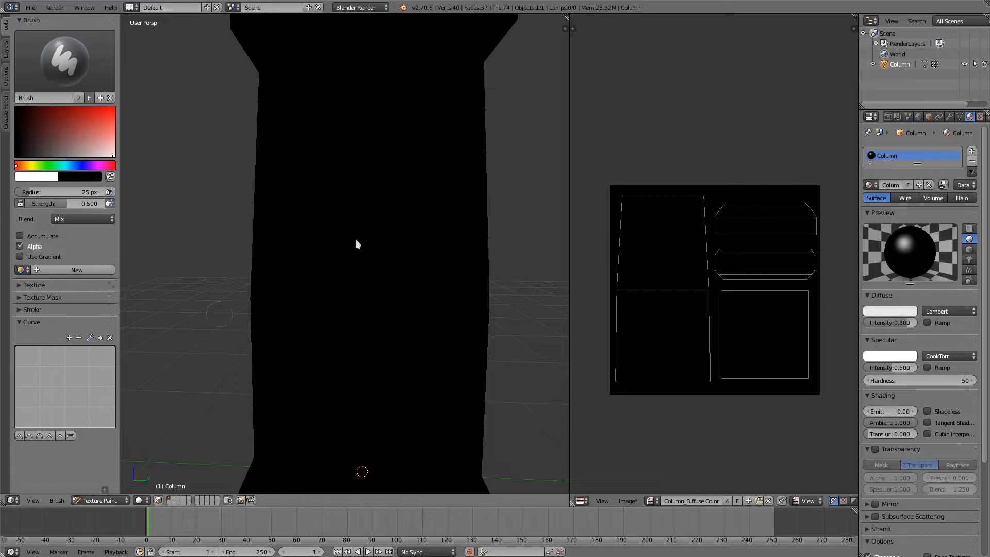
{"action": "left_click_drag", "start_coordinate": [375, 157], "coordinate": [346, 195]}
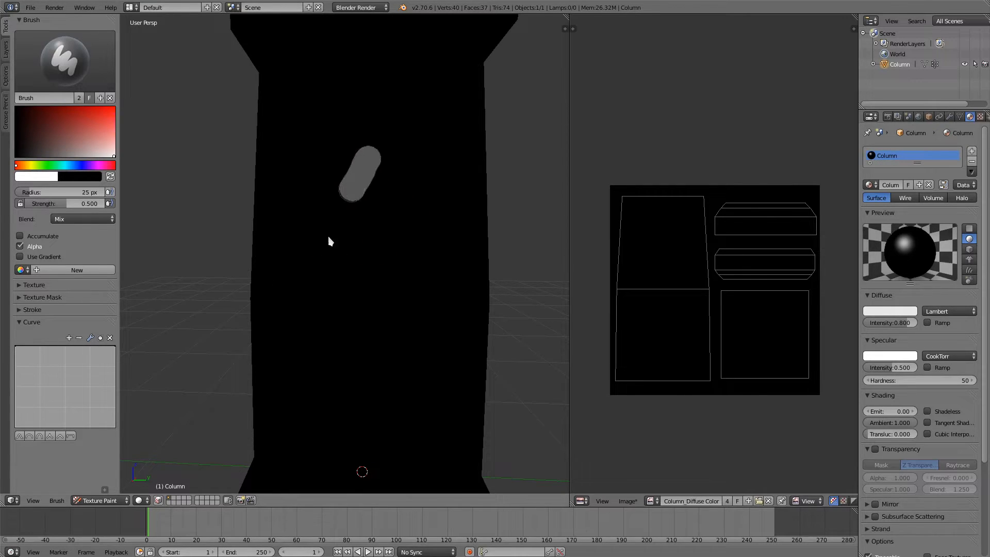
{"action": "left_click_drag", "start_coordinate": [330, 241], "coordinate": [307, 300]}
{"action": "scroll", "coordinate": [657, 272], "scroll_direction": "up", "scroll_amount": 8}
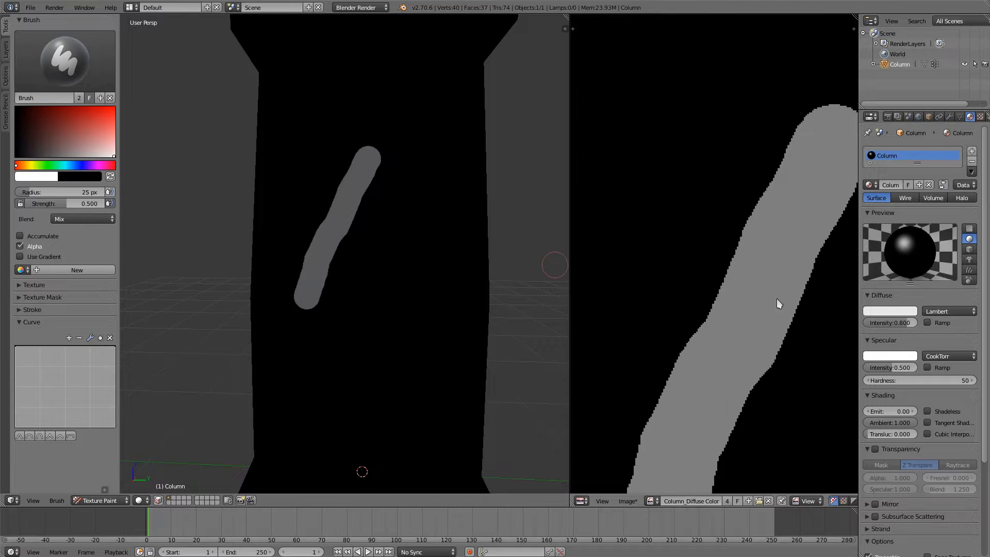
{"action": "scroll", "coordinate": [752, 206], "scroll_direction": "up", "scroll_amount": 2}
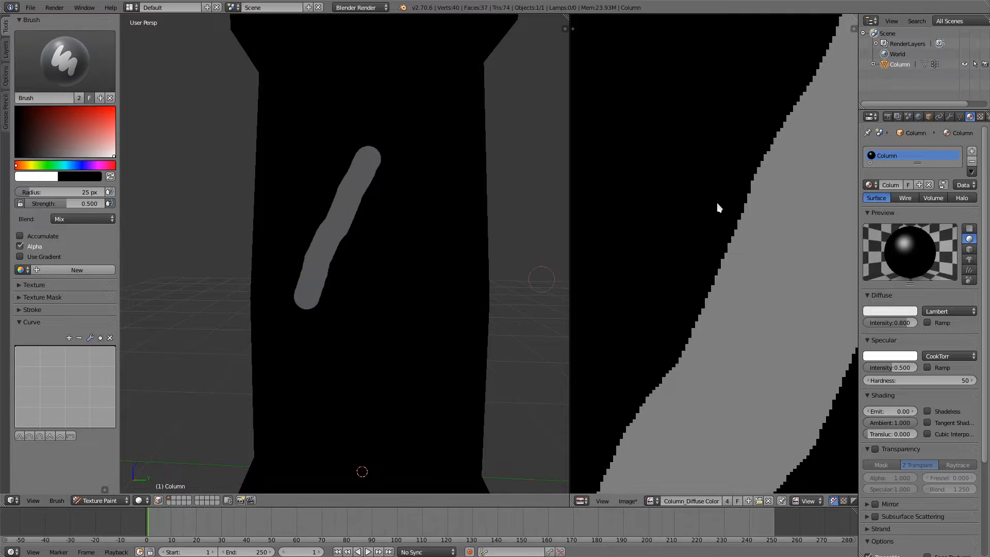
{"action": "scroll", "coordinate": [719, 207], "scroll_direction": "down", "scroll_amount": 3}
{"action": "key", "text": "ctrl+z"}
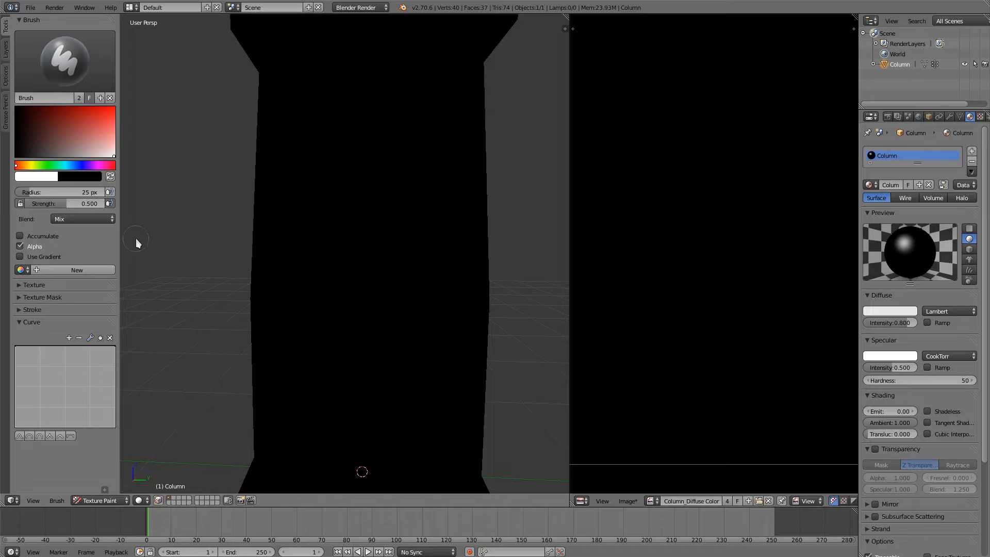
Step: Rename the current brush as Brush Hard and paint a diagonal trial stroke with it on the column's front face
{"action": "double_click", "coordinate": [63, 97]}
{"action": "key", "text": "Return"}
{"action": "left_click", "coordinate": [97, 68]}
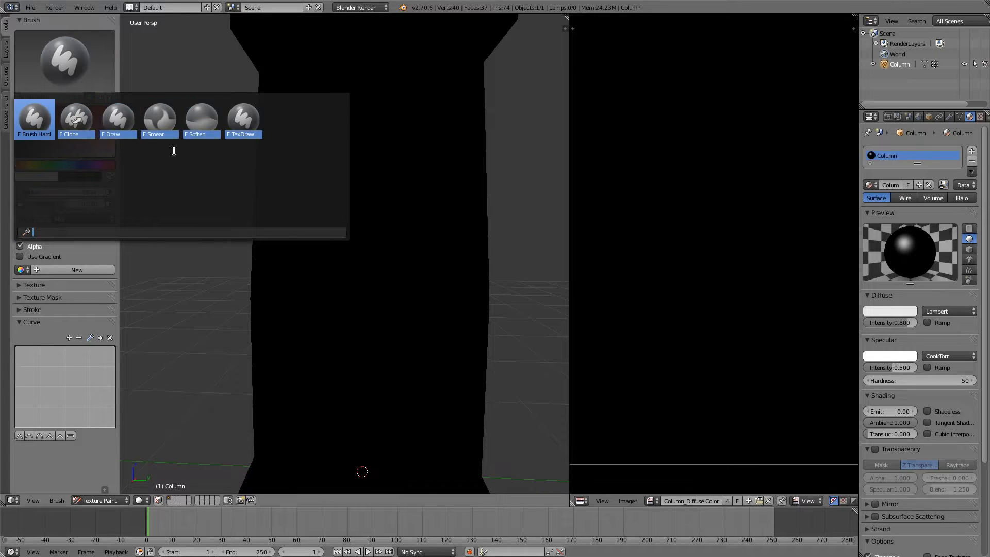
{"action": "left_click", "coordinate": [29, 131]}
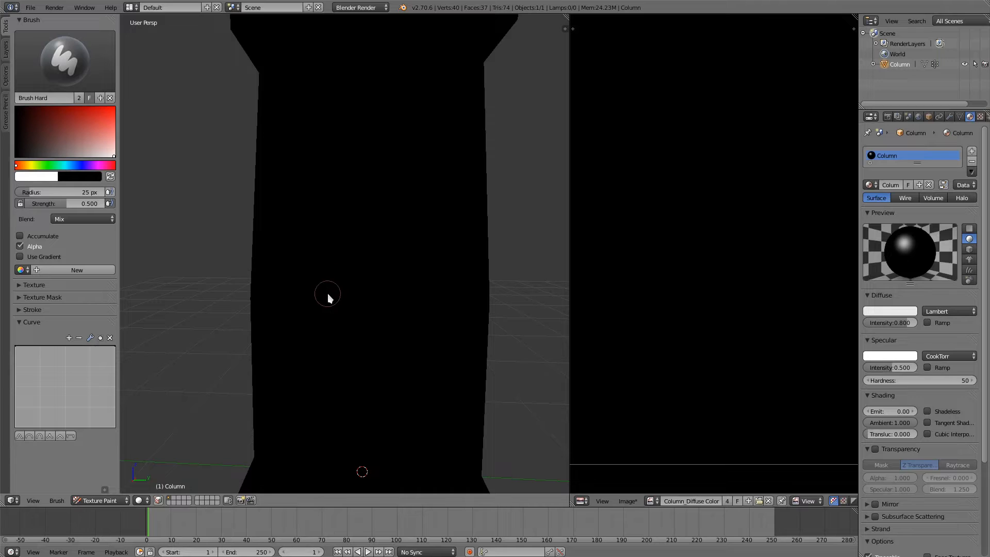
{"action": "left_click_drag", "start_coordinate": [378, 214], "coordinate": [270, 327]}
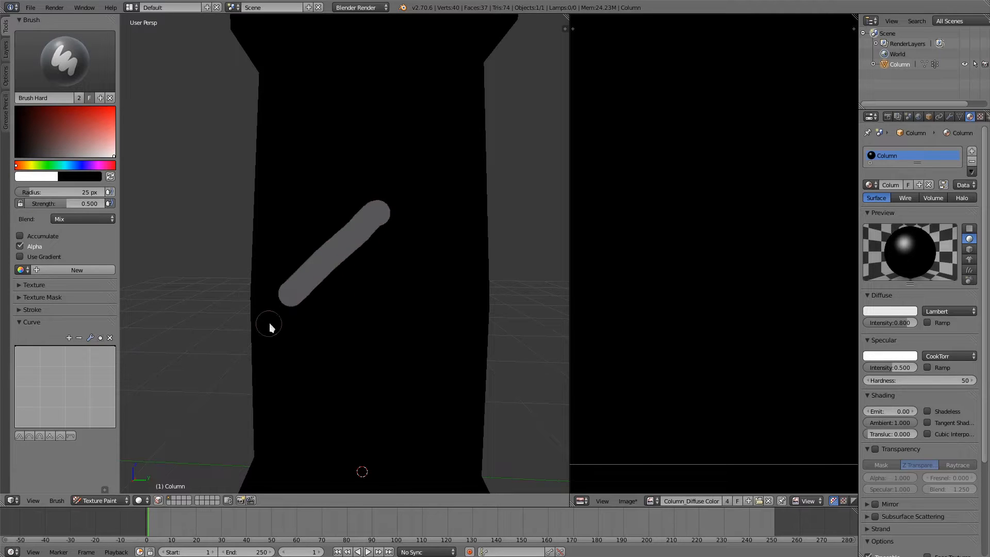
{"action": "scroll", "coordinate": [712, 328], "scroll_direction": "up", "scroll_amount": 2}
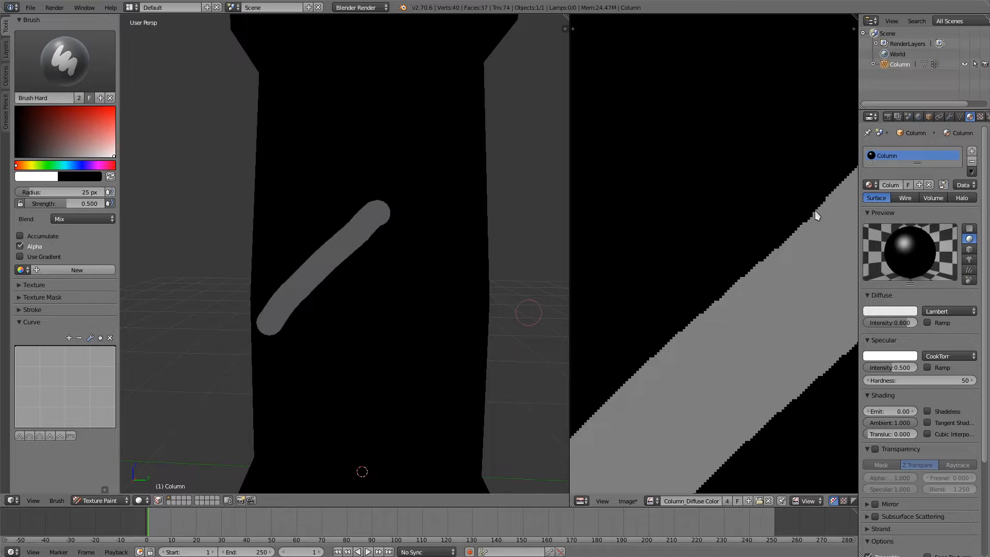
Step: Reshape Brush Hard's falloff curve to drop steeply from about X 0.88 to X 1.0, Y 0.0, and paint a second stroke above the first
{"action": "left_click_drag", "start_coordinate": [105, 348], "coordinate": [112, 425]}
{"action": "left_click", "coordinate": [103, 347]}
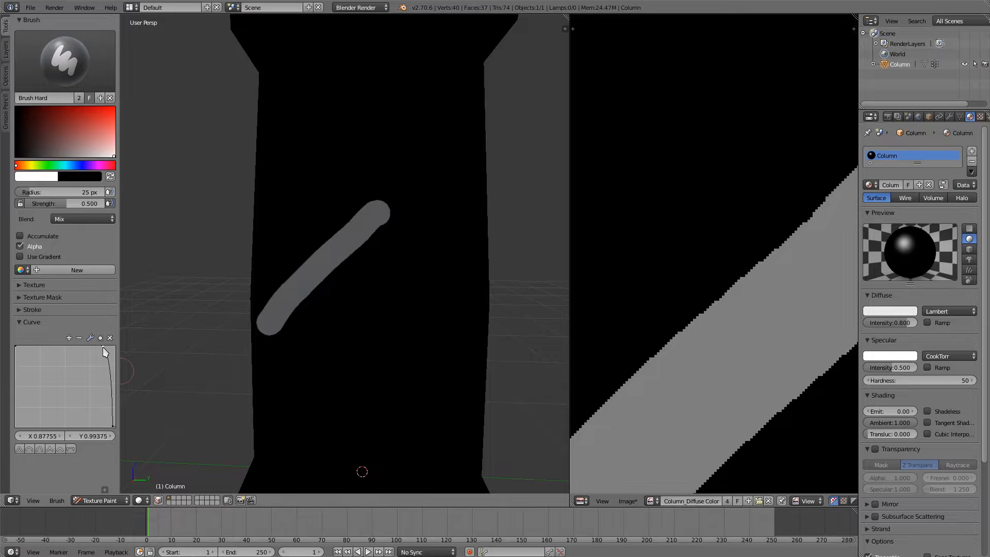
{"action": "left_click", "coordinate": [90, 338]}
{"action": "left_click", "coordinate": [136, 347]}
{"action": "left_click_drag", "start_coordinate": [105, 347], "coordinate": [106, 346]}
{"action": "left_click", "coordinate": [114, 426]}
{"action": "scroll", "coordinate": [315, 223], "scroll_direction": "up", "scroll_amount": 2}
{"action": "left_click_drag", "start_coordinate": [366, 189], "coordinate": [274, 272]}
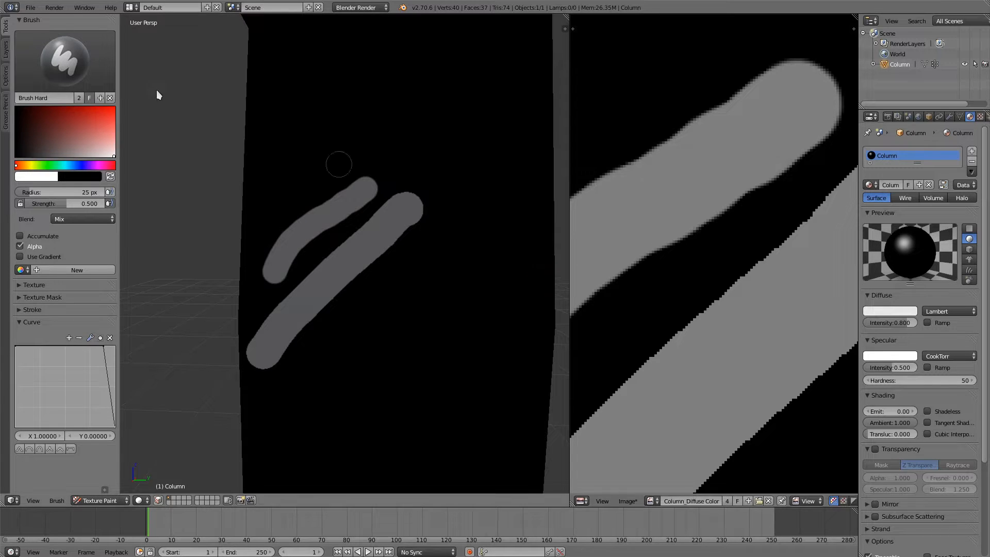
Step: Select the Clone brush and change its image paint tool to Draw
{"action": "left_click", "coordinate": [84, 67]}
{"action": "left_click", "coordinate": [82, 118]}
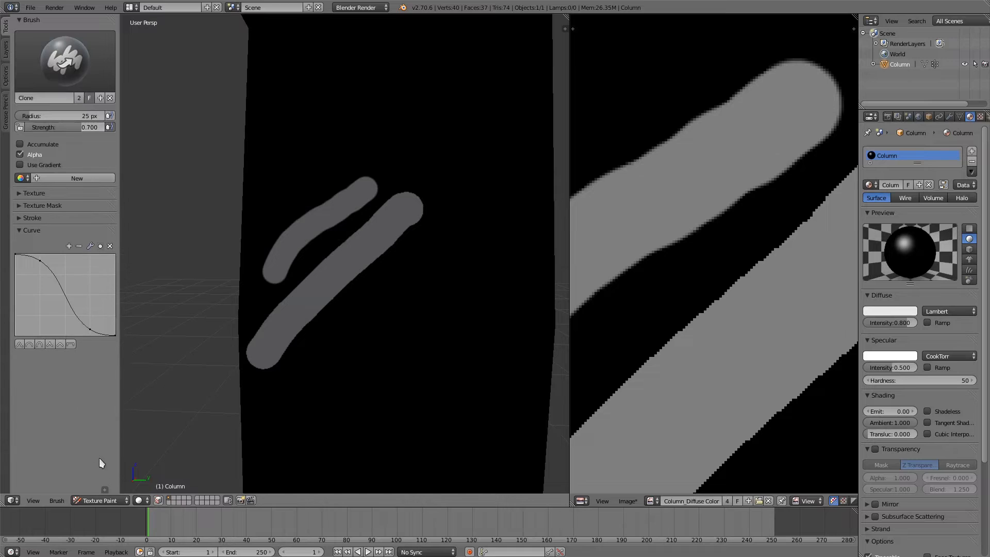
{"action": "left_click", "coordinate": [57, 500]}
{"action": "mouse_move", "coordinate": [78, 458]}
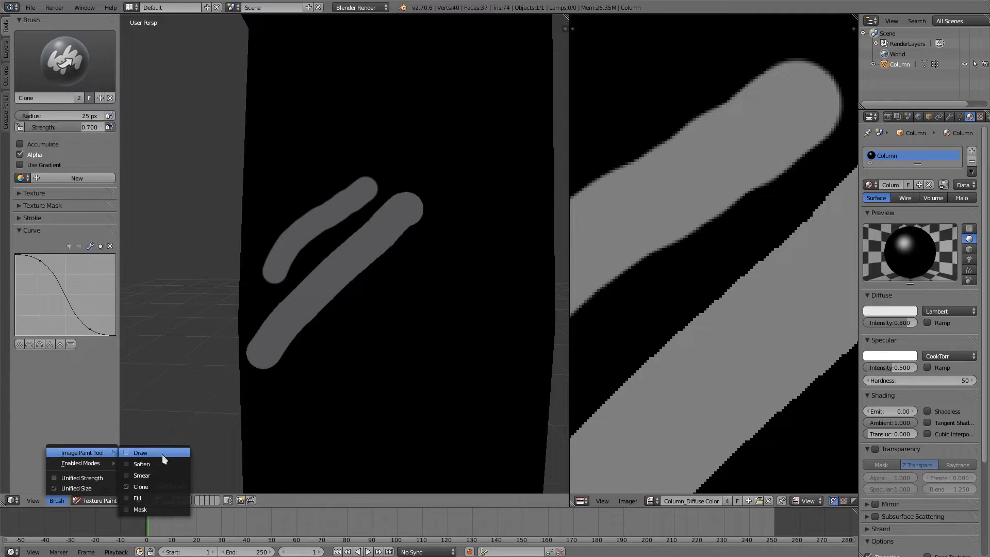
{"action": "left_click", "coordinate": [155, 449]}
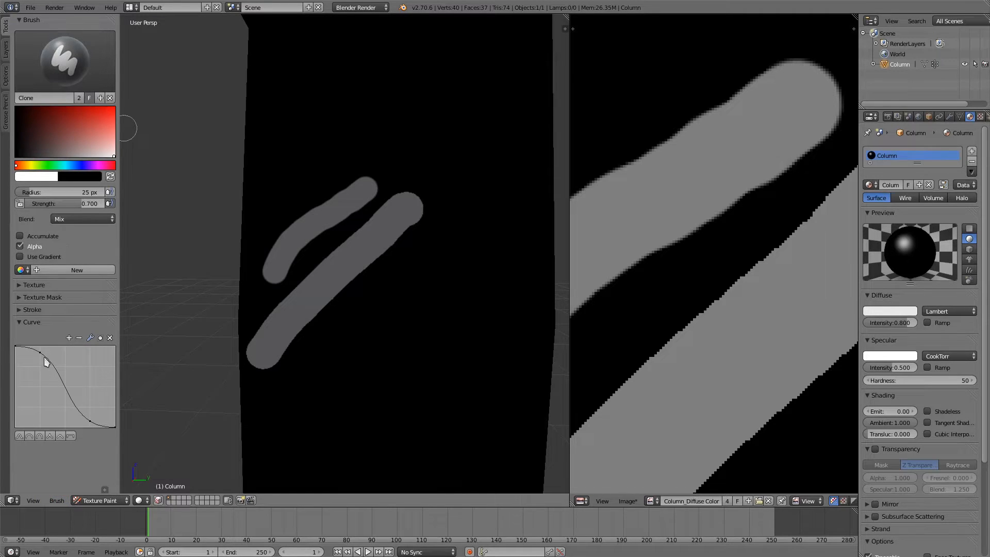
Step: Reduce the Clone brush's falloff curve to a straight line starting at X 0.00510, Y 0.14375, and undo both trial strokes on the column
{"action": "left_click", "coordinate": [41, 353]}
{"action": "left_click", "coordinate": [109, 338]}
{"action": "left_click", "coordinate": [89, 420]}
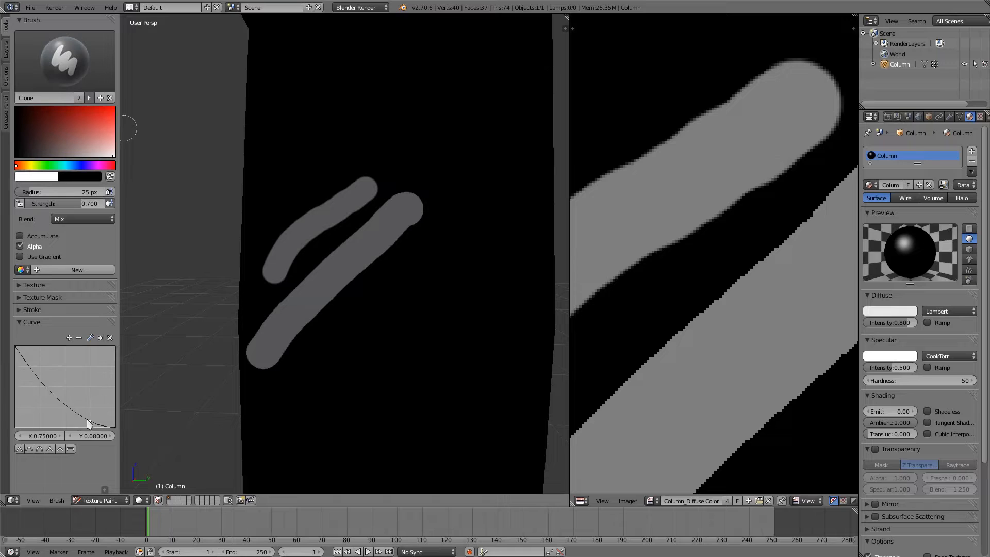
{"action": "left_click", "coordinate": [112, 337]}
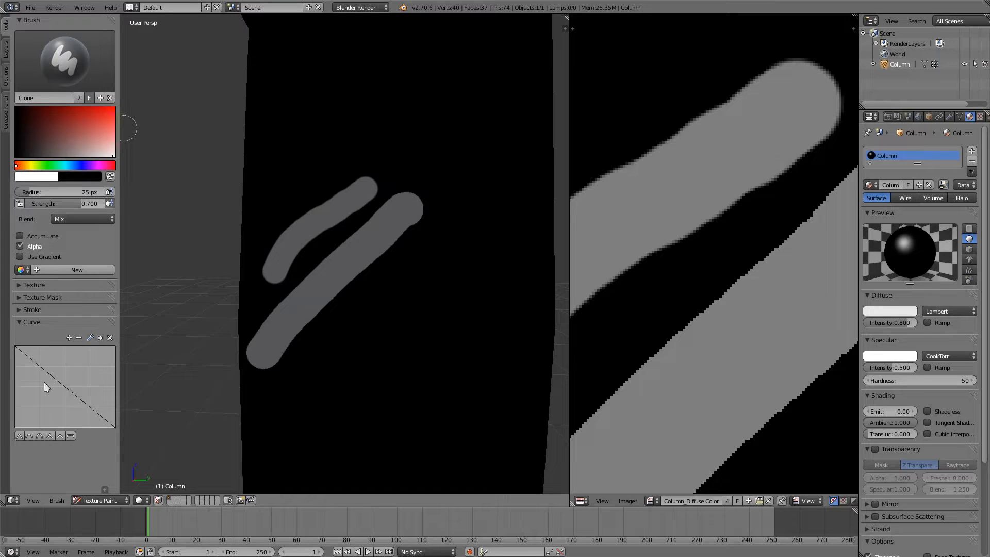
{"action": "left_click", "coordinate": [17, 348]}
{"action": "left_click_drag", "start_coordinate": [18, 351], "coordinate": [7, 419]}
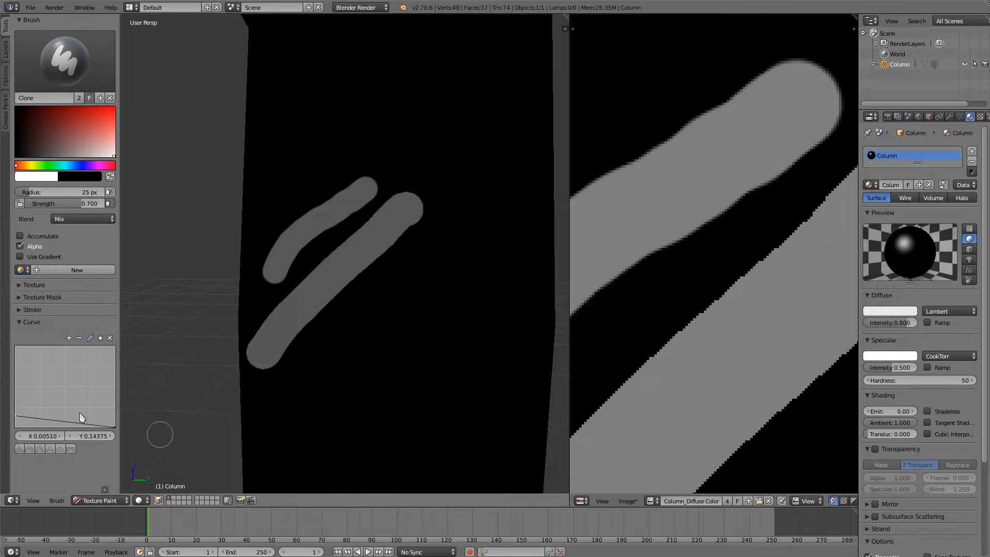
{"action": "key", "text": "ctrl+z"}
{"action": "key", "text": "ctrl+z"}
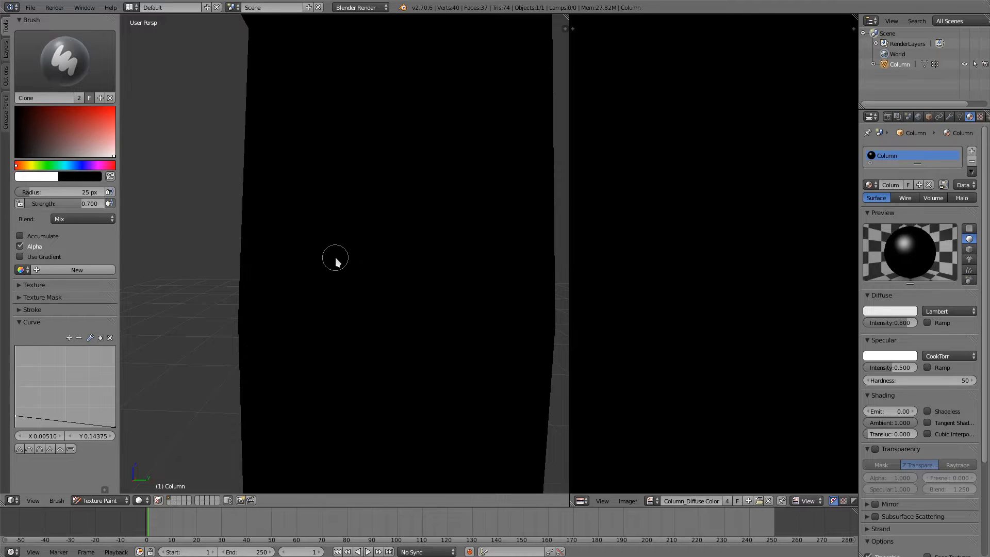
Step: Enlarge the brush radius to 120 px, paint broad soft white trial strokes on the column's front face, and undo them
{"action": "key", "text": "f"}
{"action": "left_click", "coordinate": [385, 278]}
{"action": "left_click_drag", "start_coordinate": [333, 305], "coordinate": [432, 119]}
{"action": "mouse_move", "coordinate": [365, 341]}
{"action": "left_mouse_down"}
{"action": "mouse_move", "coordinate": [438, 162]}
{"action": "mouse_move", "coordinate": [447, 159]}
{"action": "mouse_move", "coordinate": [400, 353]}
{"action": "mouse_move", "coordinate": [493, 151]}
{"action": "mouse_move", "coordinate": [435, 341]}
{"action": "mouse_move", "coordinate": [450, 235]}
{"action": "mouse_move", "coordinate": [471, 181]}
{"action": "mouse_move", "coordinate": [487, 192]}
{"action": "mouse_move", "coordinate": [457, 292]}
{"action": "mouse_move", "coordinate": [422, 279]}
{"action": "left_mouse_up"}
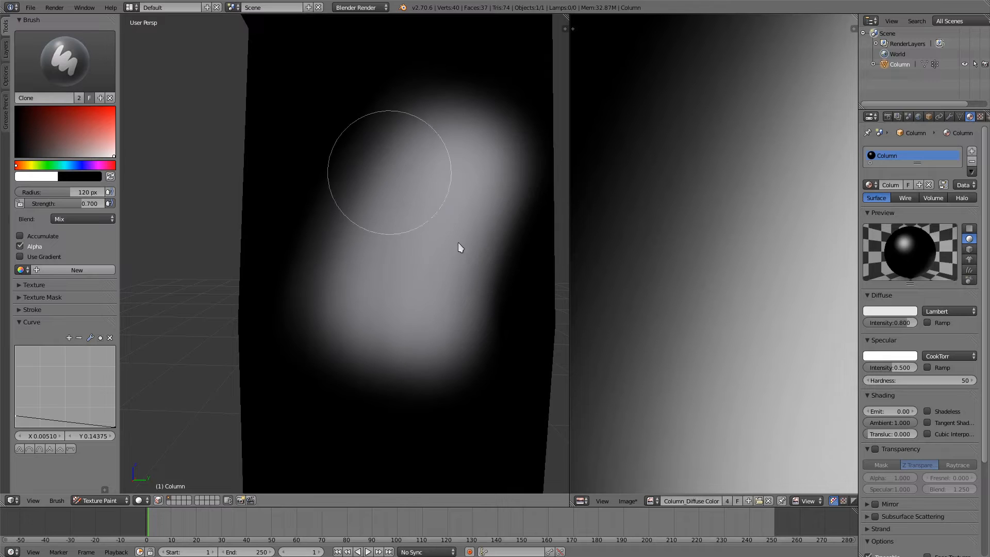
{"action": "key", "text": "ctrl+z"}
{"action": "key", "text": "ctrl+z"}
{"action": "key", "text": "ctrl+z"}
{"action": "key", "text": "ctrl+z"}
{"action": "key", "text": "ctrl+z"}
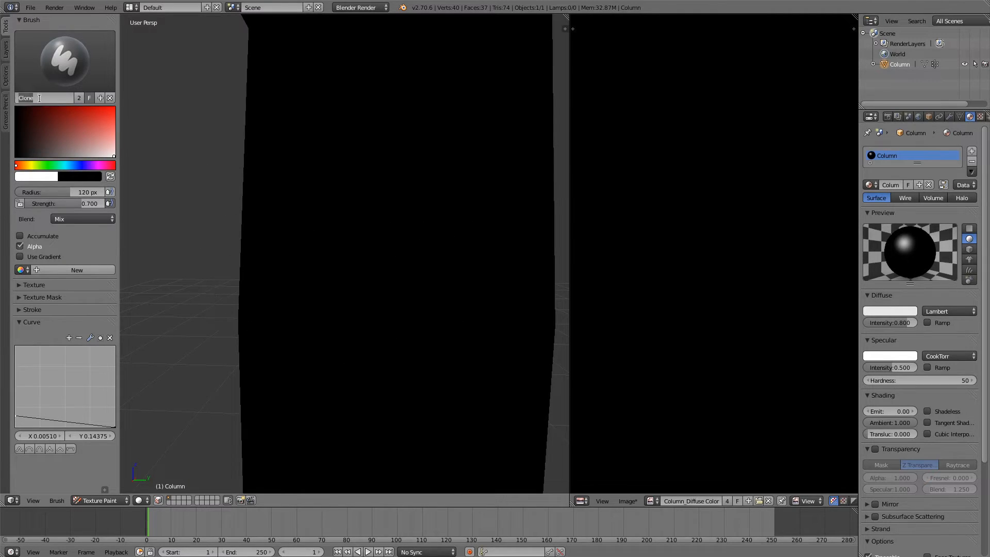
Step: Rename the Clone brush as Brush Soft
{"action": "type", "text": "Brush Soft"}
{"action": "key", "text": "Return"}
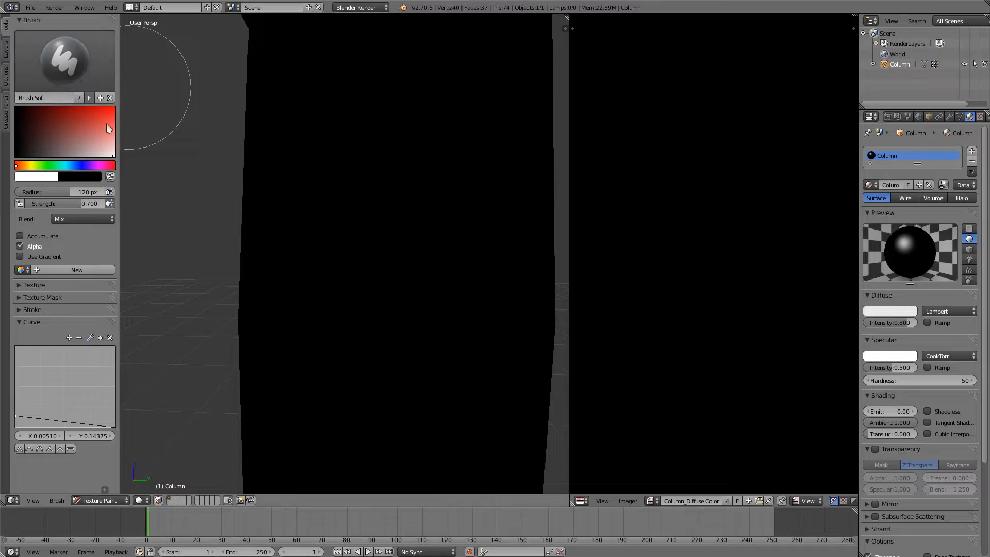
Step: Paint a red dab with Brush Soft, overlap it with a white stroke using Brush Hard, and undo both
{"action": "left_click_drag", "start_coordinate": [114, 120], "coordinate": [129, 101]}
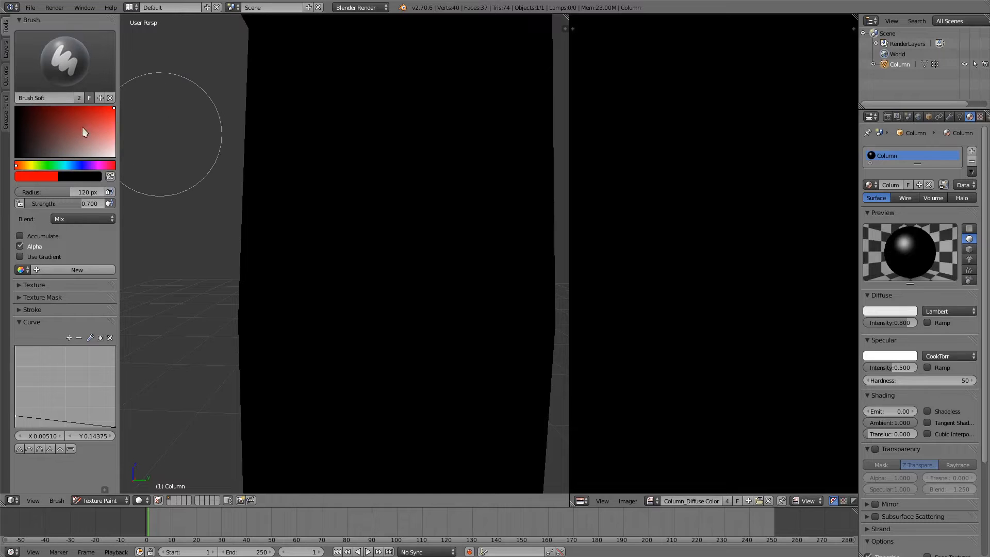
{"action": "left_click", "coordinate": [396, 270]}
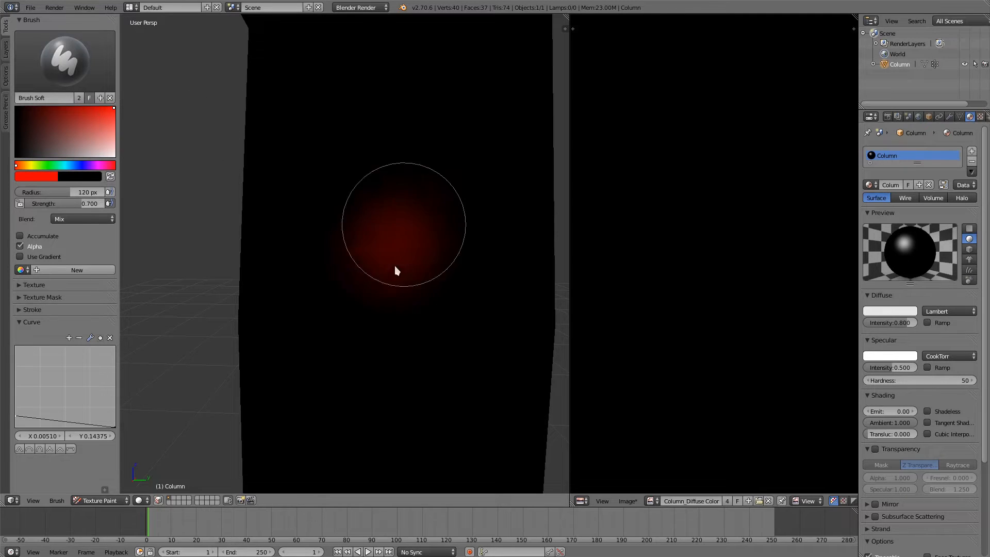
{"action": "left_click", "coordinate": [67, 79]}
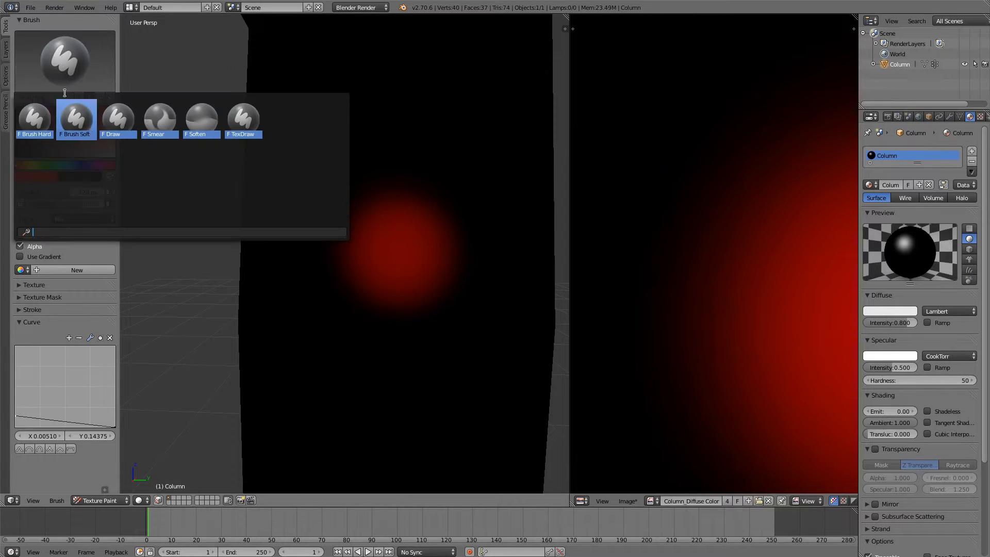
{"action": "left_click", "coordinate": [40, 122]}
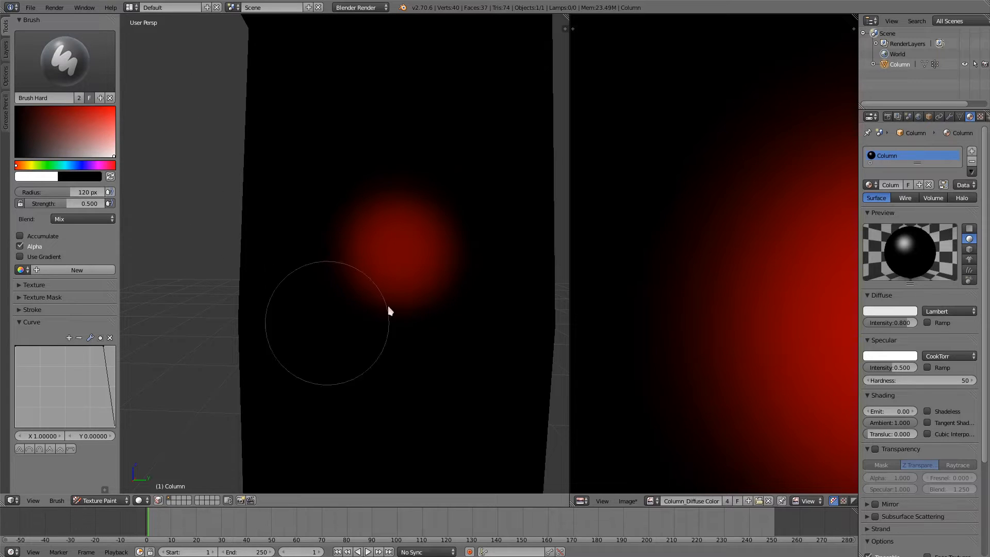
{"action": "mouse_move", "coordinate": [390, 310]}
{"action": "left_mouse_down"}
{"action": "mouse_move", "coordinate": [420, 298]}
{"action": "mouse_move", "coordinate": [453, 326]}
{"action": "left_mouse_up"}
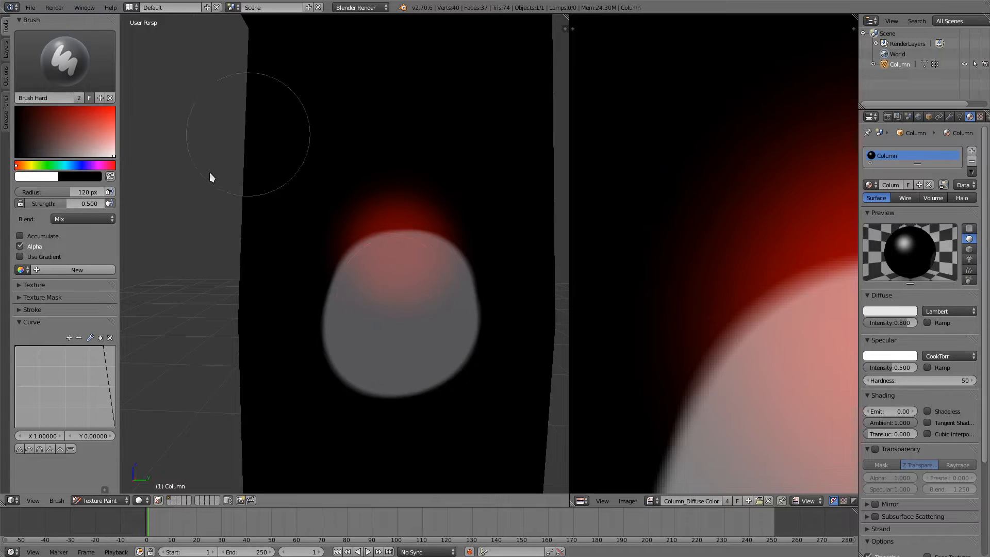
{"action": "key", "text": "ctrl+z"}
{"action": "key", "text": "ctrl+z"}
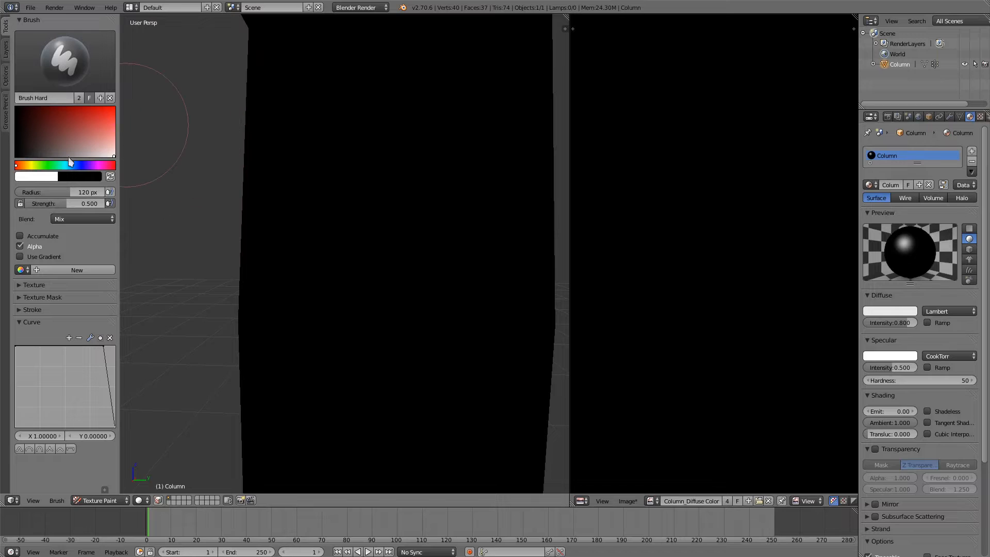
Step: Set Brush Hard's color to a saturated blue and its strength to 1.000
{"action": "left_click_drag", "start_coordinate": [70, 162], "coordinate": [85, 165]}
{"action": "left_click_drag", "start_coordinate": [97, 124], "coordinate": [88, 114]}
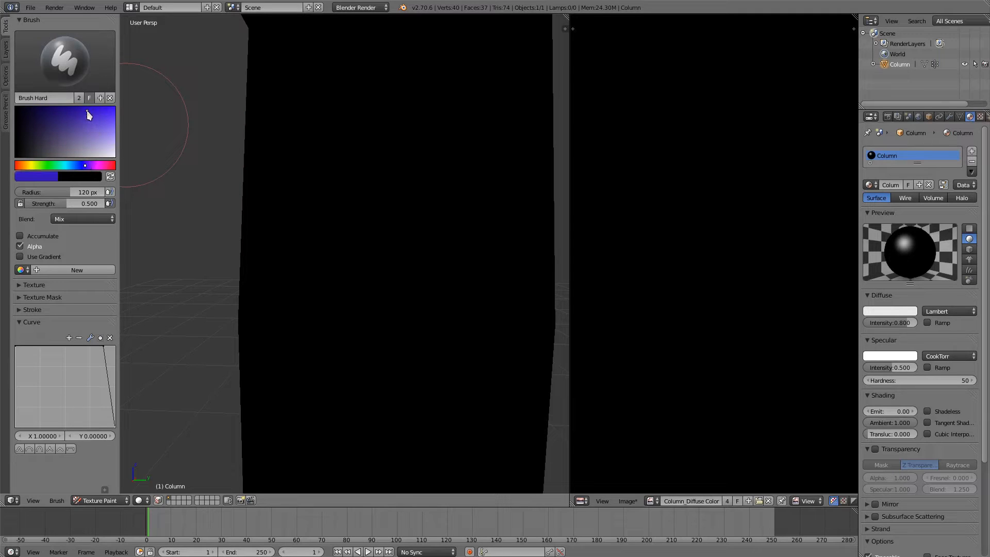
{"action": "left_click_drag", "start_coordinate": [125, 204], "coordinate": [142, 206]}
Step: Set the brush radius to 21 px and block in a roughly rectangular blue patch on the column's front face
{"action": "key", "text": "f"}
{"action": "left_click", "coordinate": [342, 236]}
{"action": "mouse_move", "coordinate": [326, 122]}
{"action": "left_mouse_down"}
{"action": "mouse_move", "coordinate": [478, 249]}
{"action": "mouse_move", "coordinate": [424, 132]}
{"action": "mouse_move", "coordinate": [364, 159]}
{"action": "mouse_move", "coordinate": [303, 226]}
{"action": "mouse_move", "coordinate": [369, 254]}
{"action": "mouse_move", "coordinate": [349, 239]}
{"action": "mouse_move", "coordinate": [449, 146]}
{"action": "mouse_move", "coordinate": [416, 249]}
{"action": "mouse_move", "coordinate": [427, 222]}
{"action": "mouse_move", "coordinate": [372, 203]}
{"action": "mouse_move", "coordinate": [459, 181]}
{"action": "mouse_move", "coordinate": [374, 182]}
{"action": "left_mouse_up"}
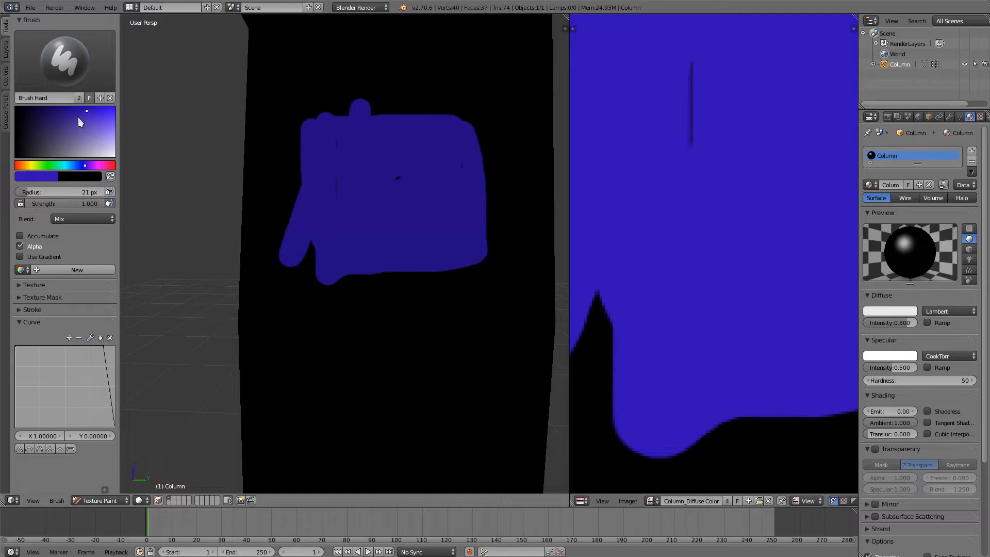
Step: Switch to Brush Soft, sample the patch's blue from the column, and set the color to a duller blue
{"action": "left_click_drag", "start_coordinate": [76, 116], "coordinate": [62, 123]}
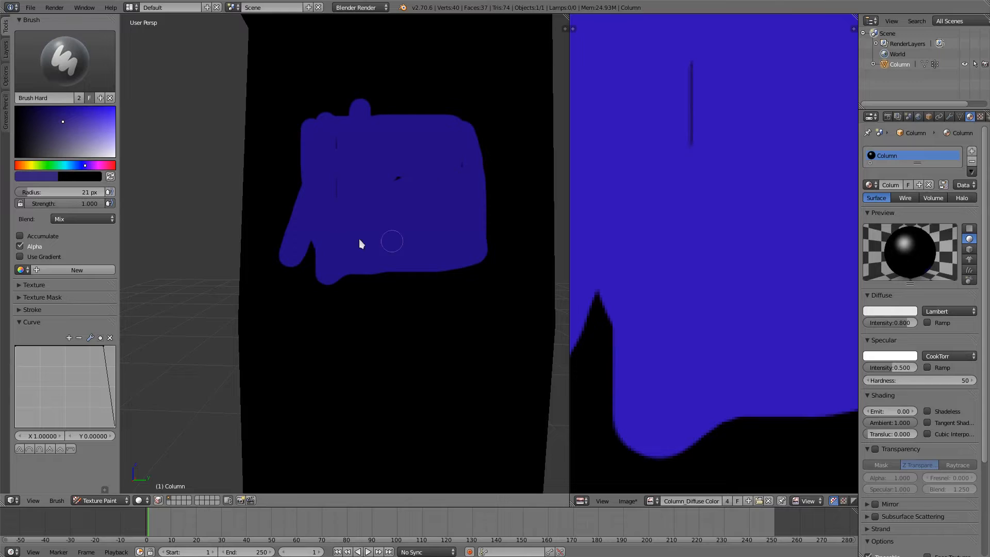
{"action": "left_click", "coordinate": [103, 80]}
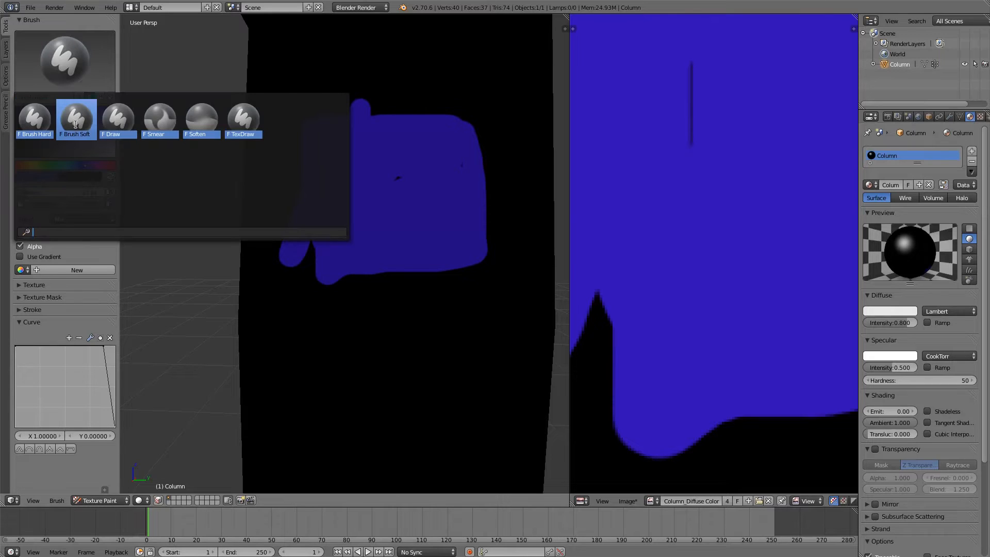
{"action": "left_click", "coordinate": [75, 119]}
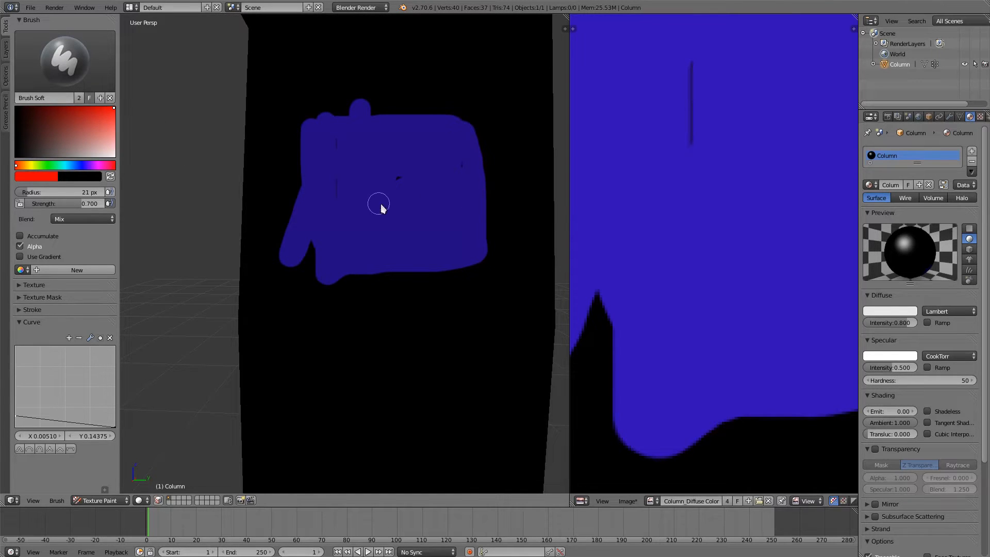
{"action": "key", "text": "s"}
{"action": "left_click", "coordinate": [70, 125]}
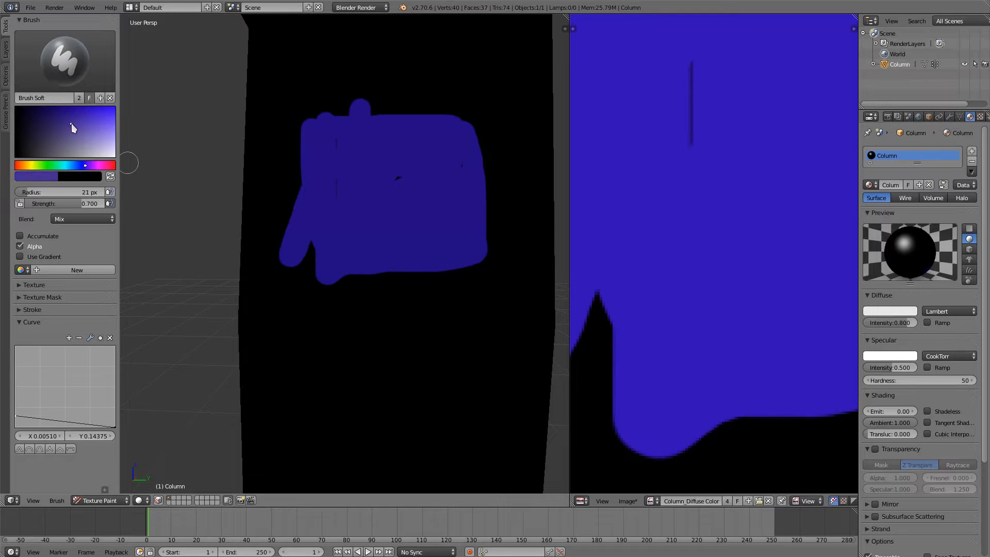
Step: Set the brush radius to 108 px, blend soft strokes over the patch's lower part, and undo all paint on the column
{"action": "key", "text": "f"}
{"action": "left_click", "coordinate": [388, 259]}
{"action": "mouse_move", "coordinate": [387, 255]}
{"action": "left_mouse_down"}
{"action": "mouse_move", "coordinate": [408, 234]}
{"action": "mouse_move", "coordinate": [305, 210]}
{"action": "mouse_move", "coordinate": [457, 203]}
{"action": "mouse_move", "coordinate": [411, 167]}
{"action": "left_mouse_up"}
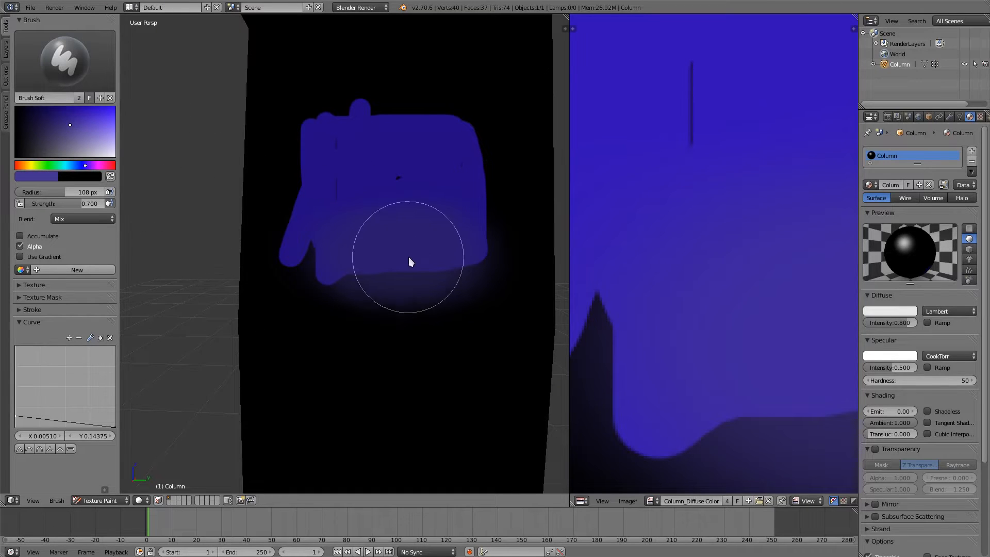
{"action": "key", "text": "ctrl+z"}
{"action": "key", "text": "ctrl+z"}
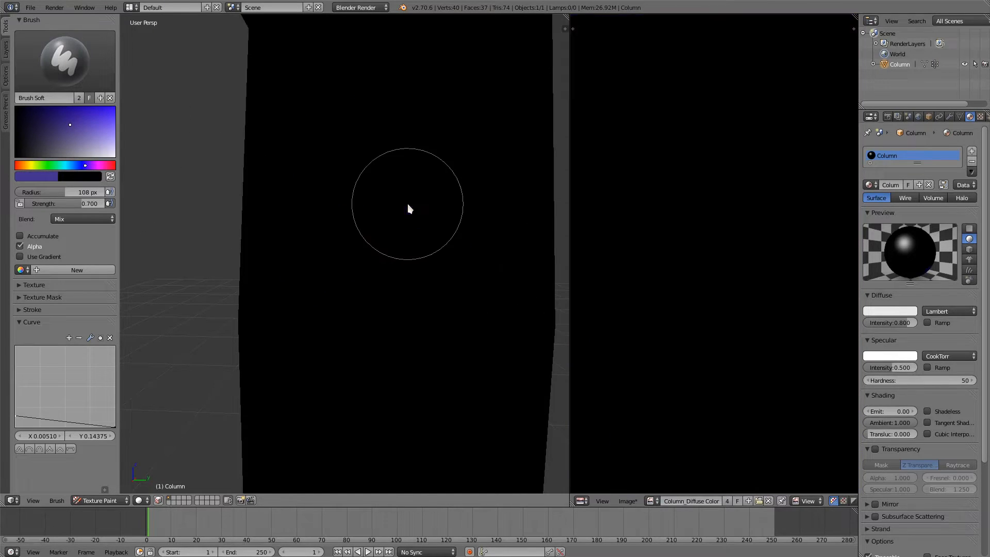
Step: Select the Draw brush and change its image paint tool to Fill
{"action": "left_click", "coordinate": [69, 54]}
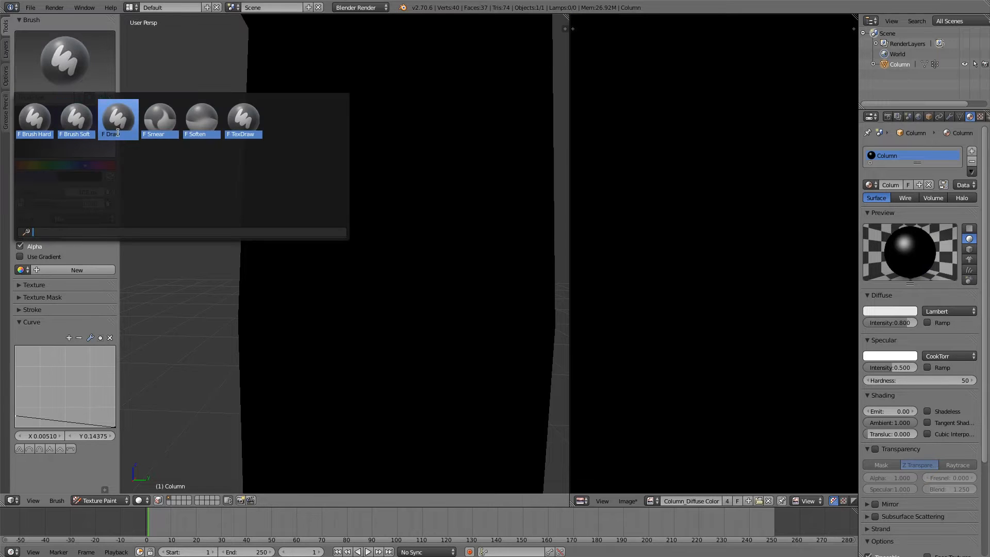
{"action": "left_click", "coordinate": [119, 121]}
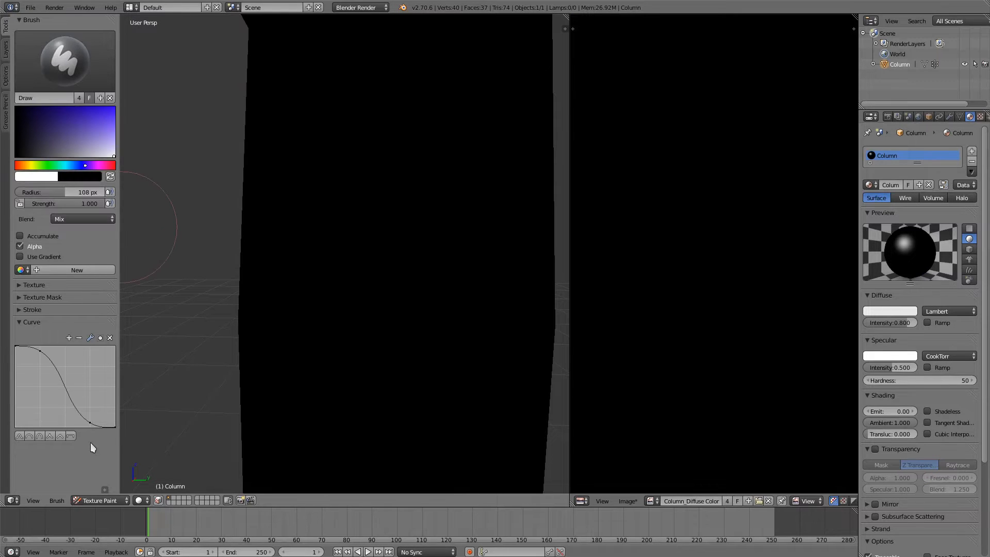
{"action": "left_click", "coordinate": [60, 496]}
{"action": "mouse_move", "coordinate": [82, 453]}
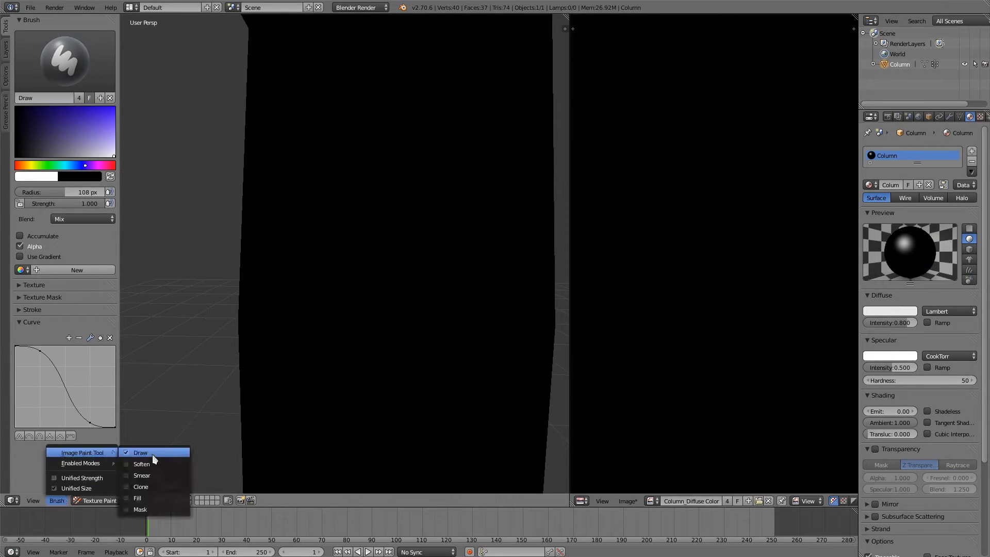
{"action": "left_click", "coordinate": [166, 498]}
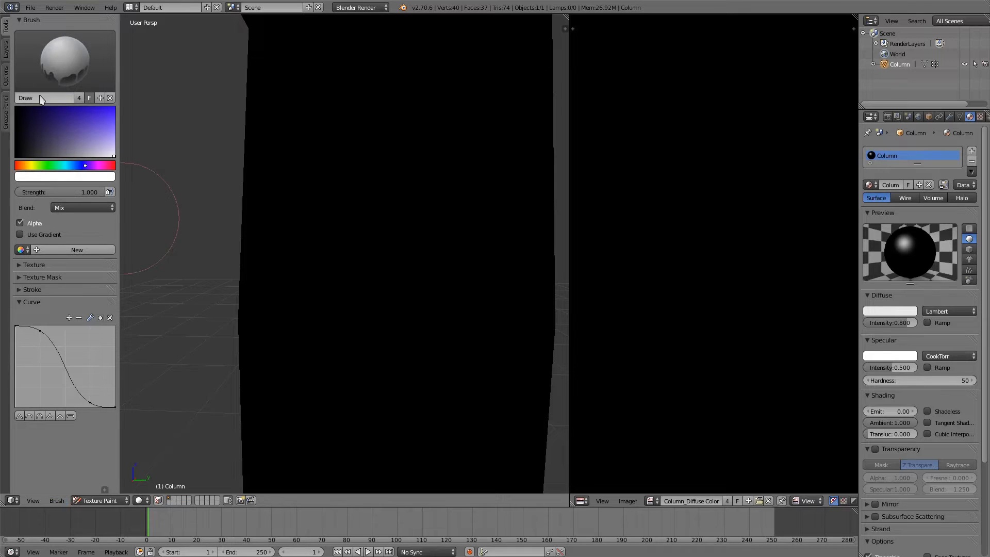
Step: Rename the brush as Fill and collapse its curve settings
{"action": "left_click", "coordinate": [60, 98]}
{"action": "type", "text": "Fill"}
{"action": "key", "text": "Return"}
{"action": "left_click", "coordinate": [28, 303]}
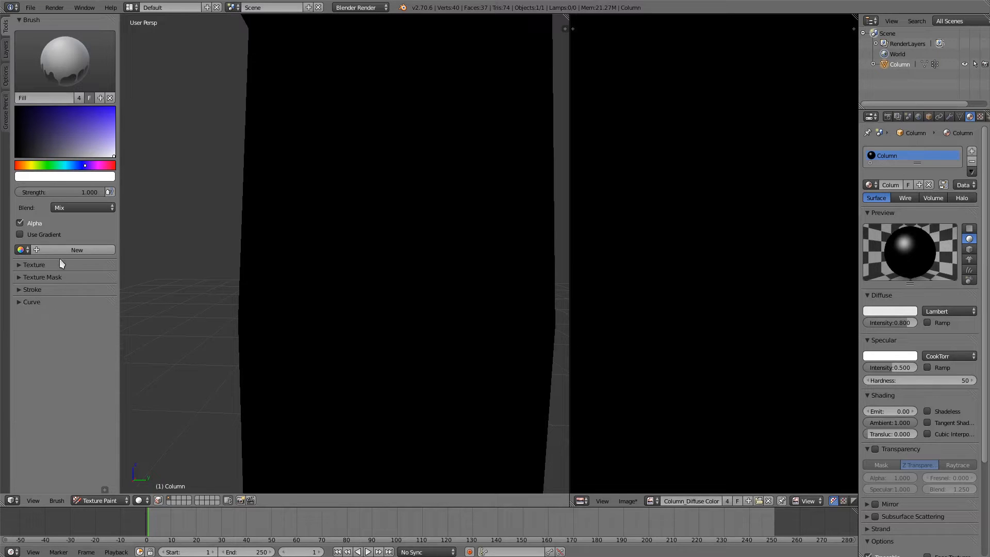
Step: Enable Use Gradient on the Fill brush and set the gradient's end colour to a muted light blue
{"action": "left_click", "coordinate": [27, 235]}
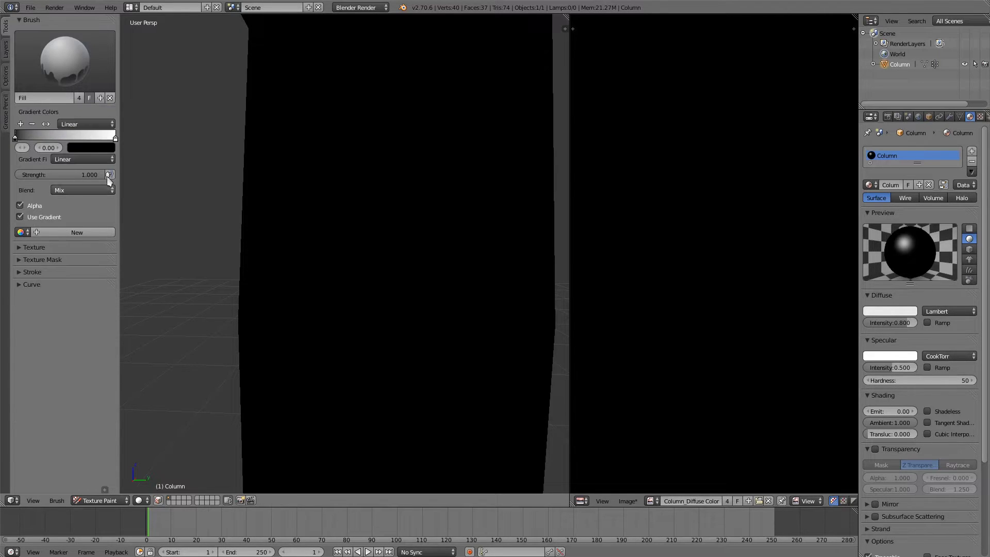
{"action": "left_click", "coordinate": [114, 140]}
{"action": "left_click", "coordinate": [113, 149]}
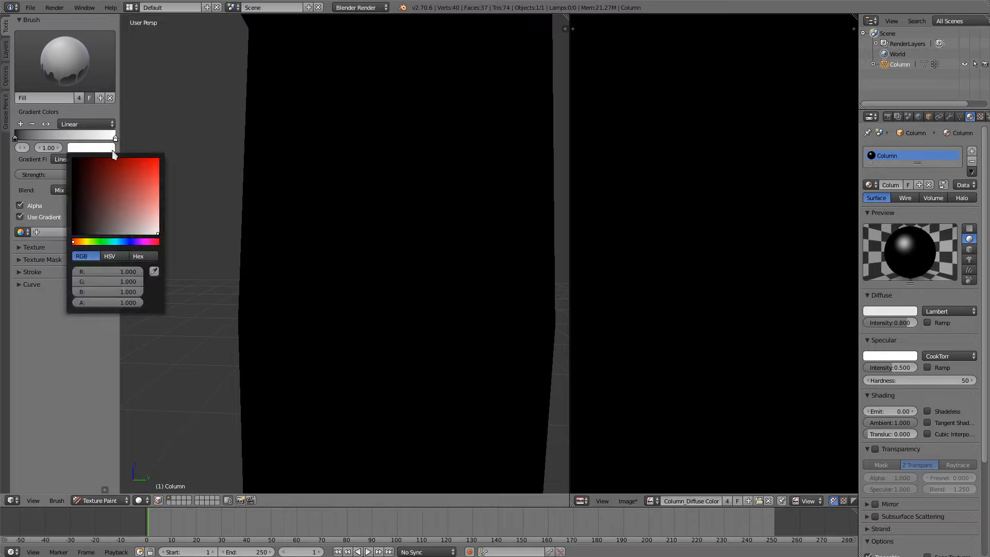
{"action": "mouse_move", "coordinate": [131, 242]}
{"action": "left_mouse_down"}
{"action": "mouse_move", "coordinate": [136, 221]}
{"action": "mouse_move", "coordinate": [127, 243]}
{"action": "left_mouse_up"}
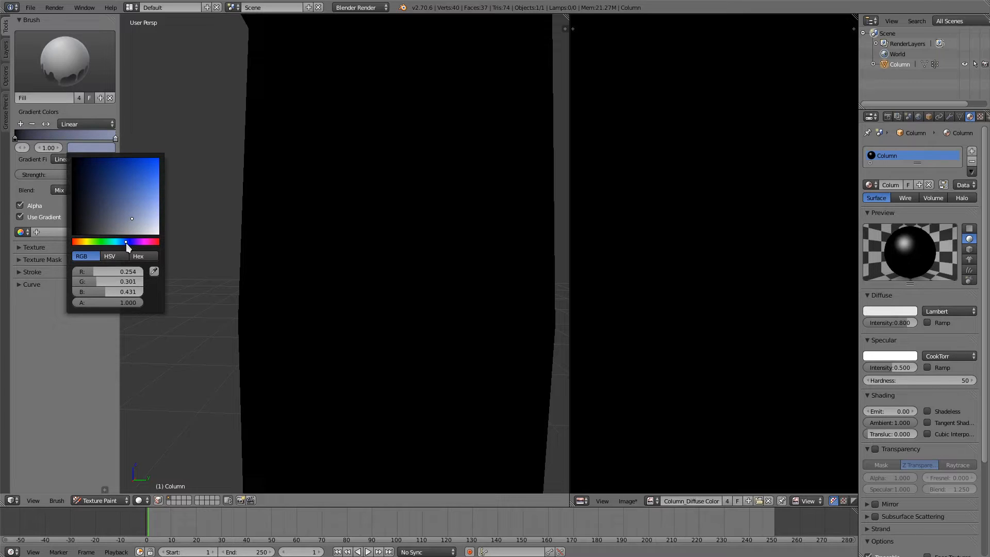
Step: Set the gradient's start colour to a dark, desaturated purple
{"action": "left_click", "coordinate": [23, 139]}
{"action": "left_click", "coordinate": [103, 151]}
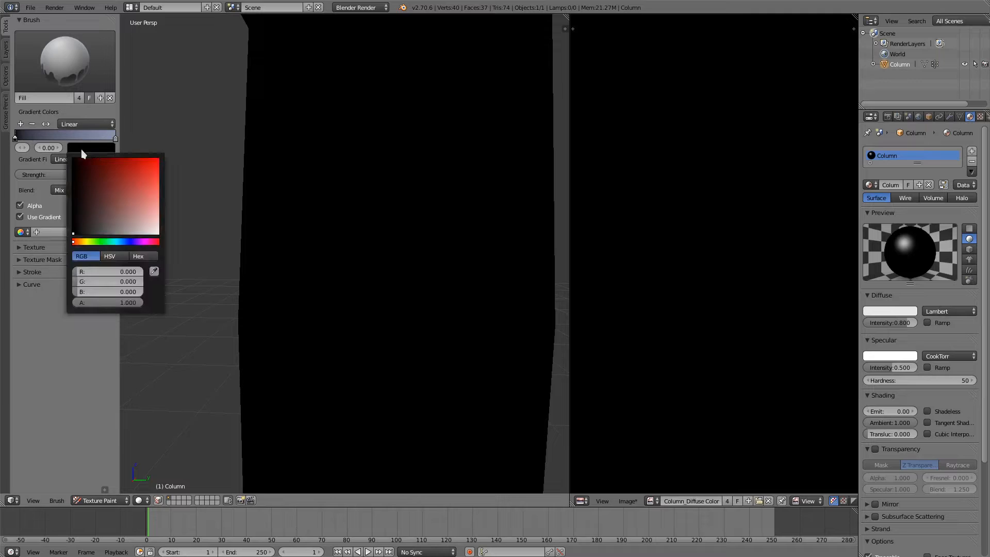
{"action": "left_click", "coordinate": [77, 148]}
{"action": "left_click", "coordinate": [133, 242]}
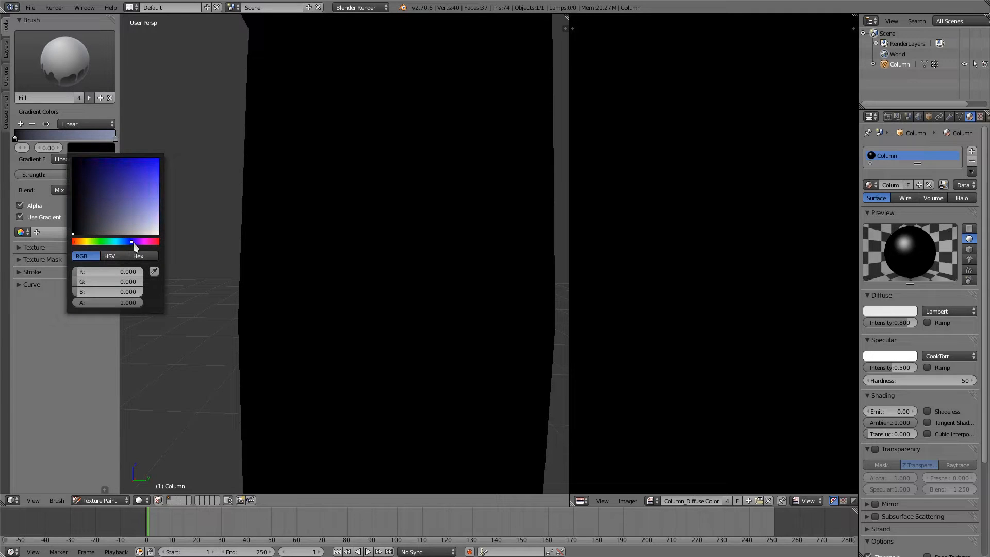
{"action": "left_click", "coordinate": [117, 209]}
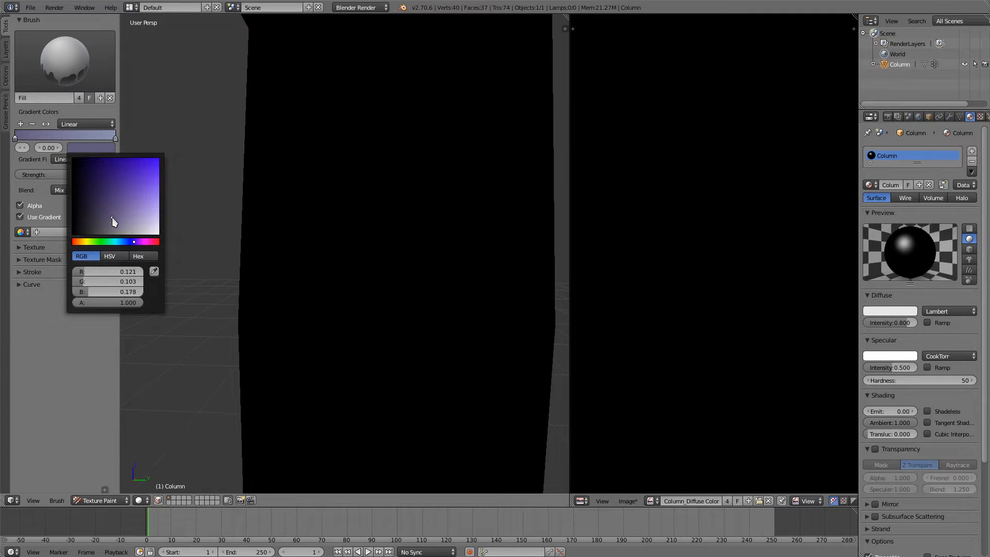
{"action": "left_click_drag", "start_coordinate": [109, 219], "coordinate": [115, 218]}
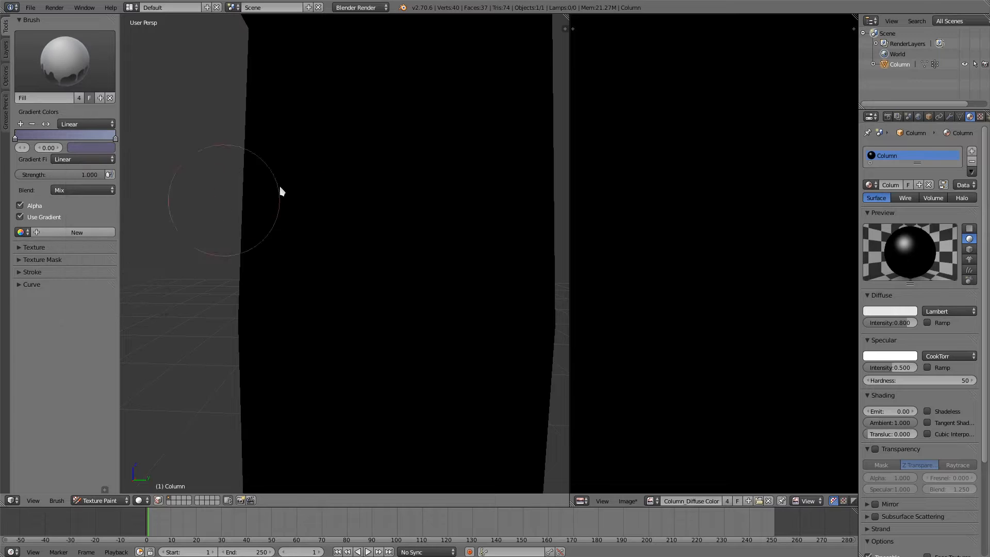
Step: Turn off Occlude, Cull and Normal for projection painting and set the bleed to 12 px
{"action": "left_click", "coordinate": [6, 82]}
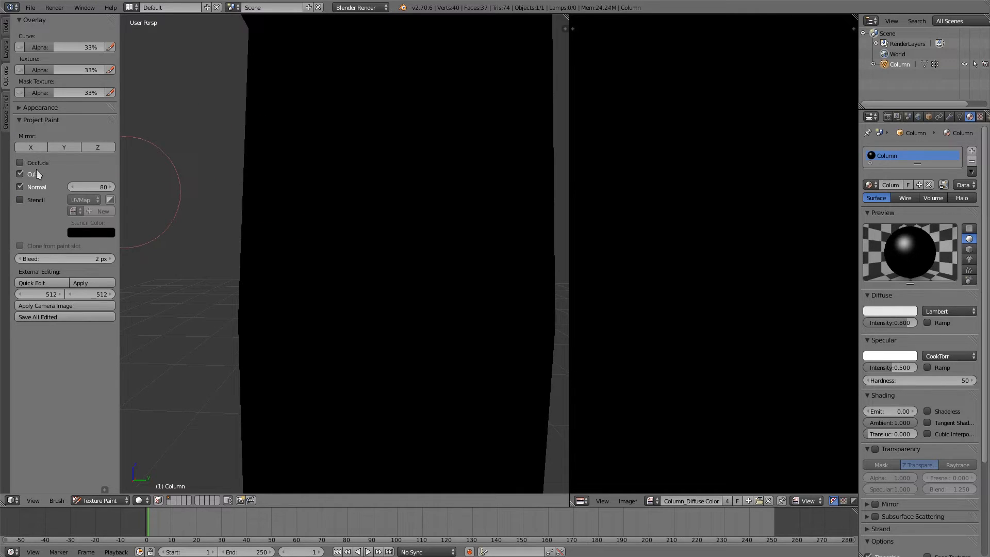
{"action": "left_click", "coordinate": [41, 188]}
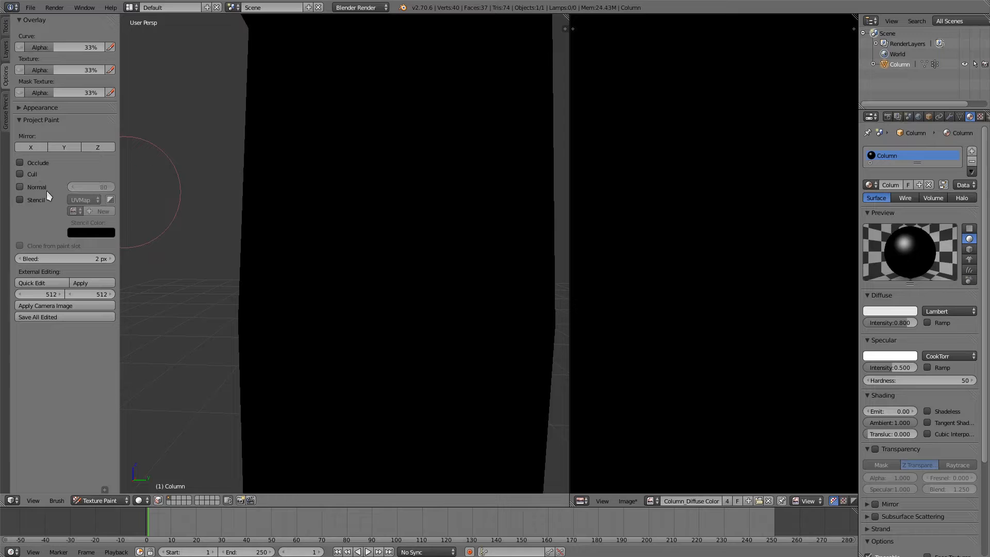
{"action": "left_click", "coordinate": [90, 258]}
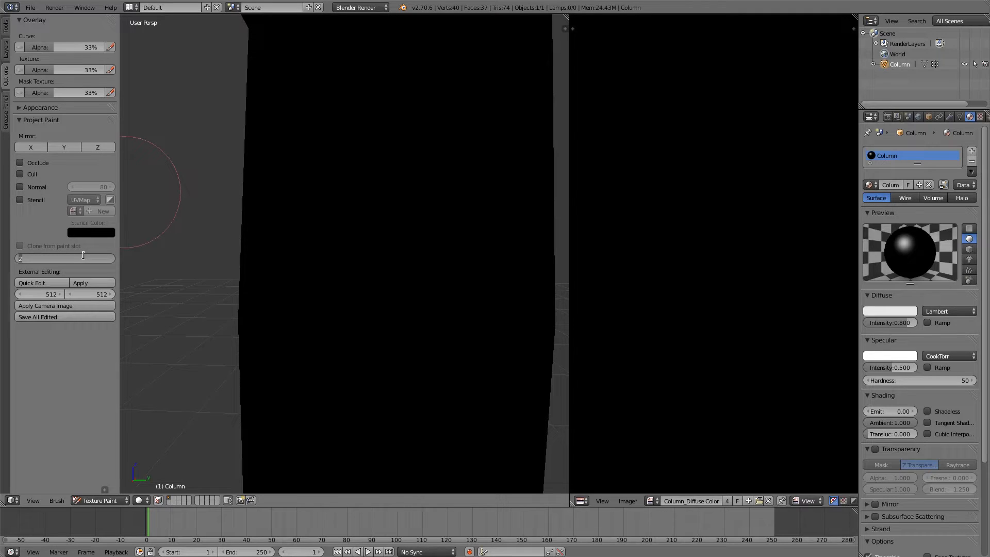
{"action": "key", "text": "Return"}
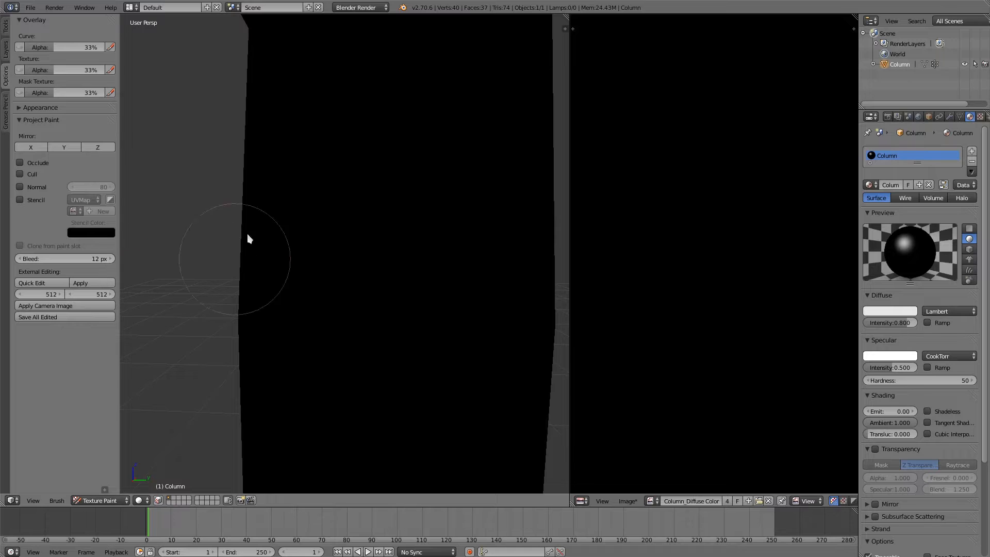
Step: Fill the column with the linear gradient from its base up to its top in the right orthographic view
{"action": "scroll", "coordinate": [391, 228], "scroll_direction": "down", "scroll_amount": 2}
{"action": "scroll", "coordinate": [391, 228], "scroll_direction": "down", "scroll_amount": 3}
{"action": "key", "text": "KP_3"}
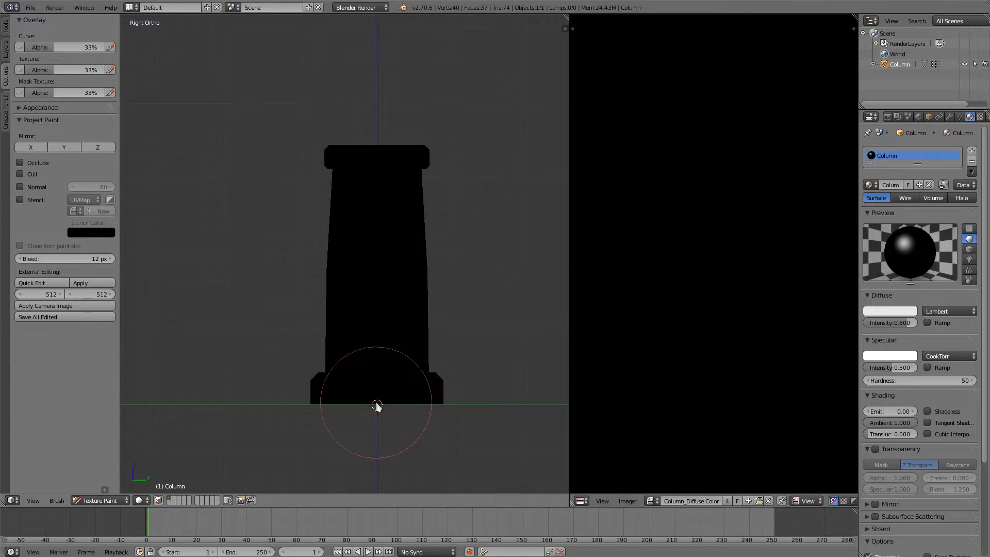
{"action": "left_click_drag", "start_coordinate": [376, 404], "coordinate": [374, 160]}
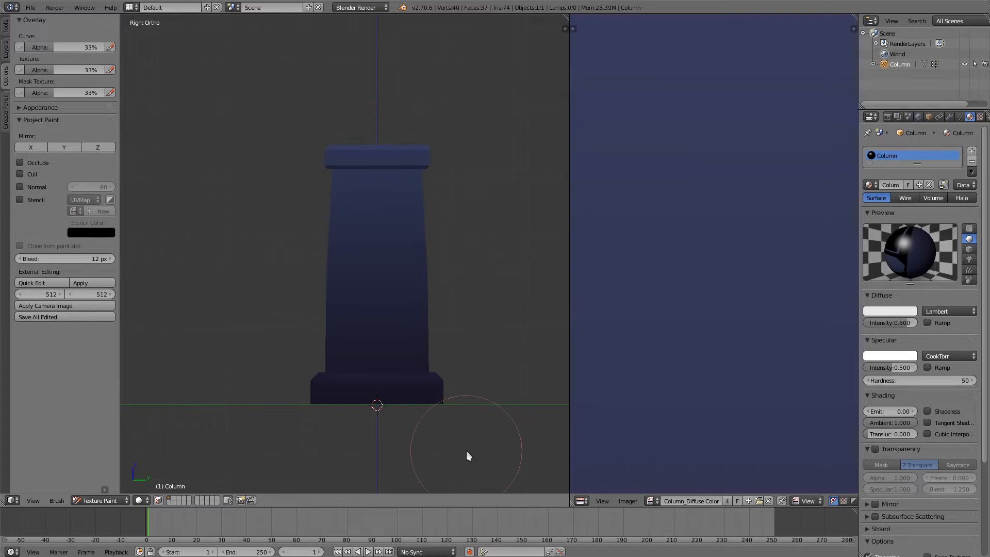
{"action": "middle_click_drag", "start_coordinate": [468, 269], "coordinate": [466, 276]}
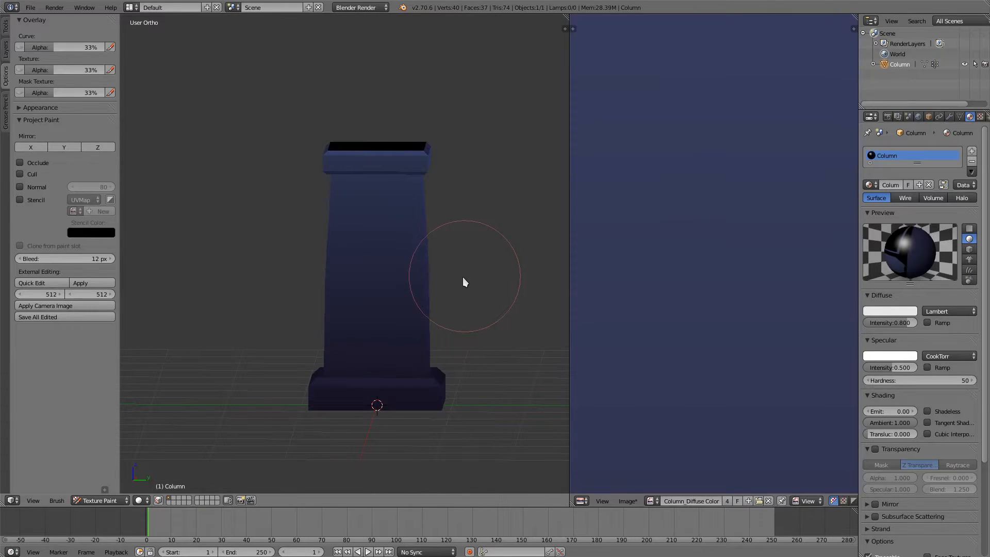
Step: Try a gradient fill running up the column from an angled view
{"action": "mouse_move", "coordinate": [462, 281]}
{"action": "middle_mouse_down"}
{"action": "mouse_move", "coordinate": [444, 298]}
{"action": "mouse_move", "coordinate": [443, 317]}
{"action": "middle_mouse_up"}
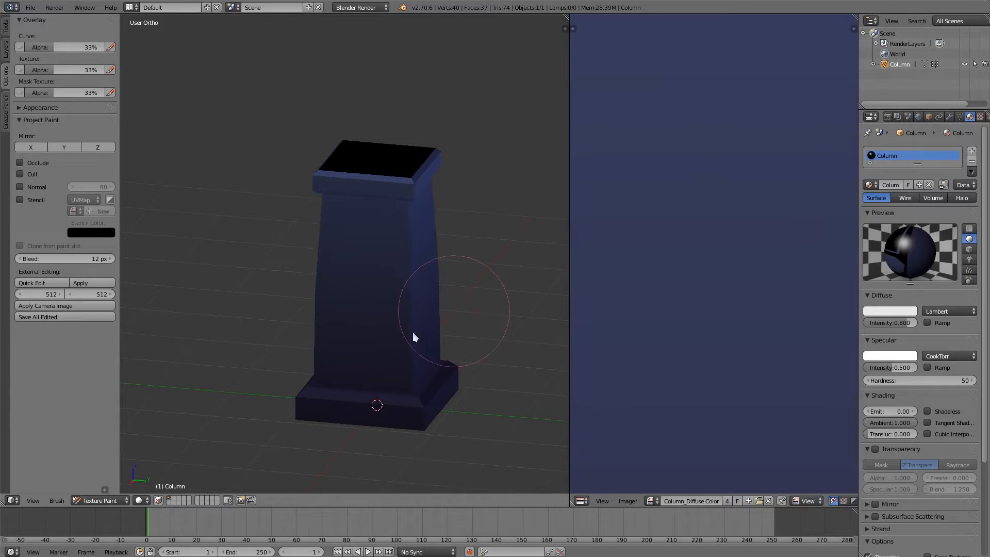
{"action": "left_click_drag", "start_coordinate": [395, 332], "coordinate": [421, 152]}
{"action": "middle_click_drag", "start_coordinate": [467, 388], "coordinate": [371, 323]}
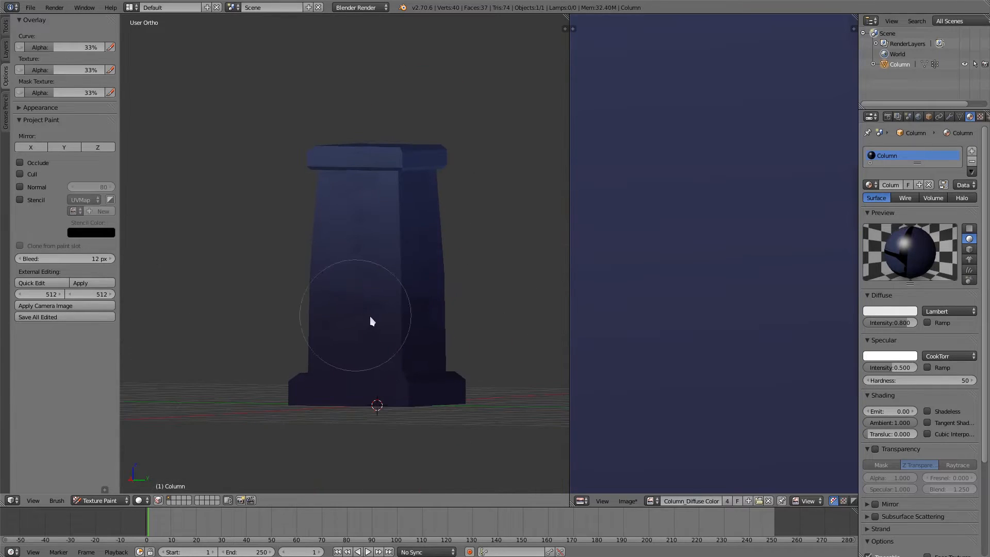
Step: Reapply the gradient fill from the column's base to its top in right side view and inspect the unpainted top face
{"action": "key", "text": "KP_3"}
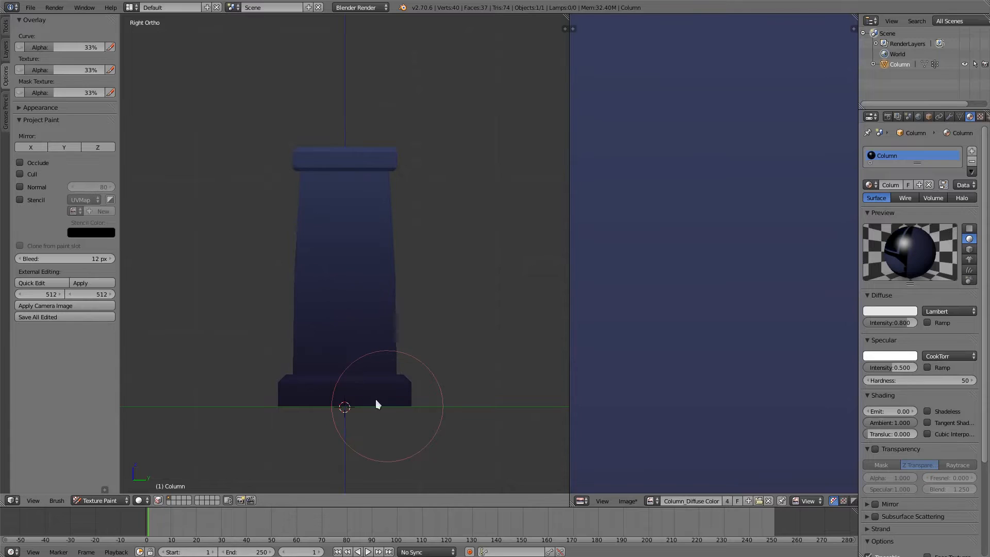
{"action": "mouse_move", "coordinate": [340, 406]}
{"action": "left_mouse_down"}
{"action": "mouse_move", "coordinate": [349, 469]}
{"action": "mouse_move", "coordinate": [342, 140]}
{"action": "left_mouse_up"}
{"action": "mouse_move", "coordinate": [351, 128]}
{"action": "middle_mouse_down"}
{"action": "mouse_move", "coordinate": [351, 223]}
{"action": "mouse_move", "coordinate": [343, 199]}
{"action": "middle_mouse_up"}
{"action": "middle_click_drag", "start_coordinate": [344, 398], "coordinate": [339, 379]}
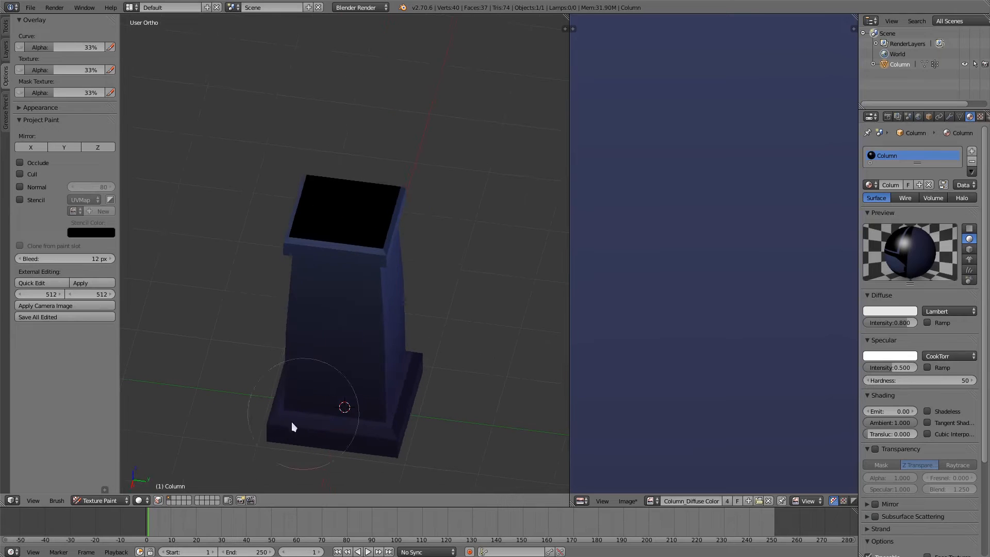
{"action": "mouse_move", "coordinate": [308, 202]}
{"action": "middle_mouse_down"}
{"action": "mouse_move", "coordinate": [424, 365]}
{"action": "mouse_move", "coordinate": [414, 399]}
{"action": "mouse_move", "coordinate": [382, 420]}
{"action": "middle_mouse_up"}
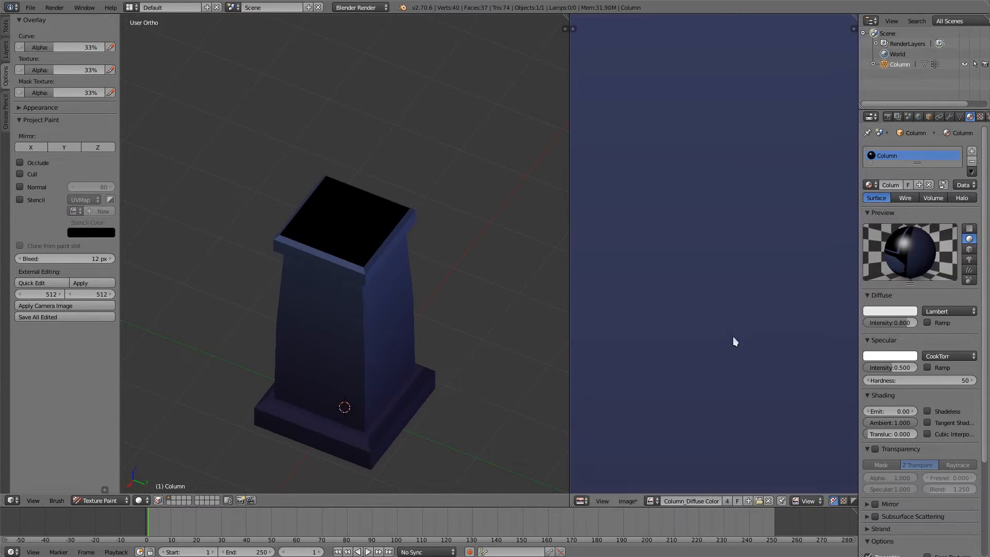
Step: Bring the whole Column_Diffuse Color texture into view and switch the image editor to Paint mode
{"action": "scroll", "coordinate": [733, 340], "scroll_direction": "down", "scroll_amount": 5}
{"action": "middle_click_drag", "start_coordinate": [758, 394], "coordinate": [601, 343]}
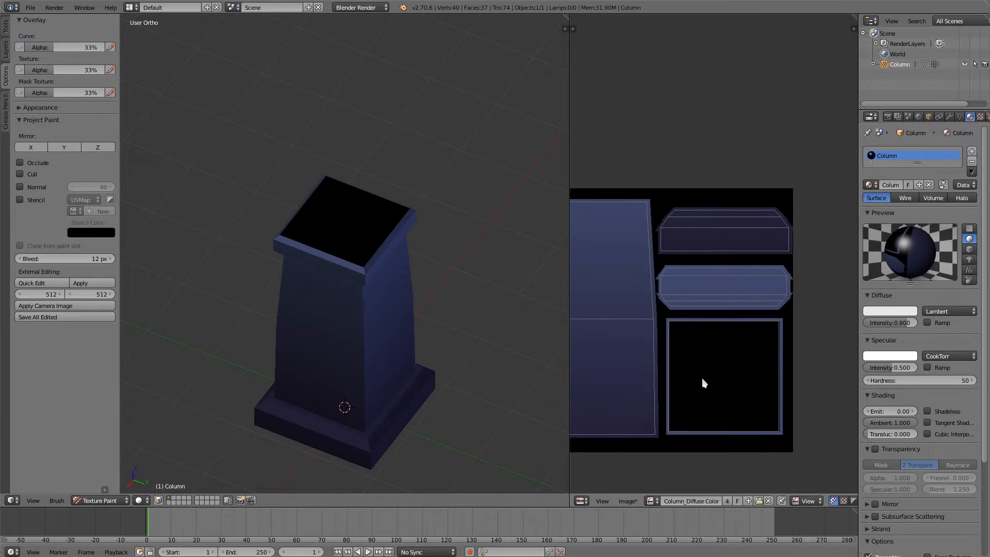
{"action": "middle_click_drag", "start_coordinate": [704, 383], "coordinate": [748, 382]}
{"action": "left_click", "coordinate": [808, 501]}
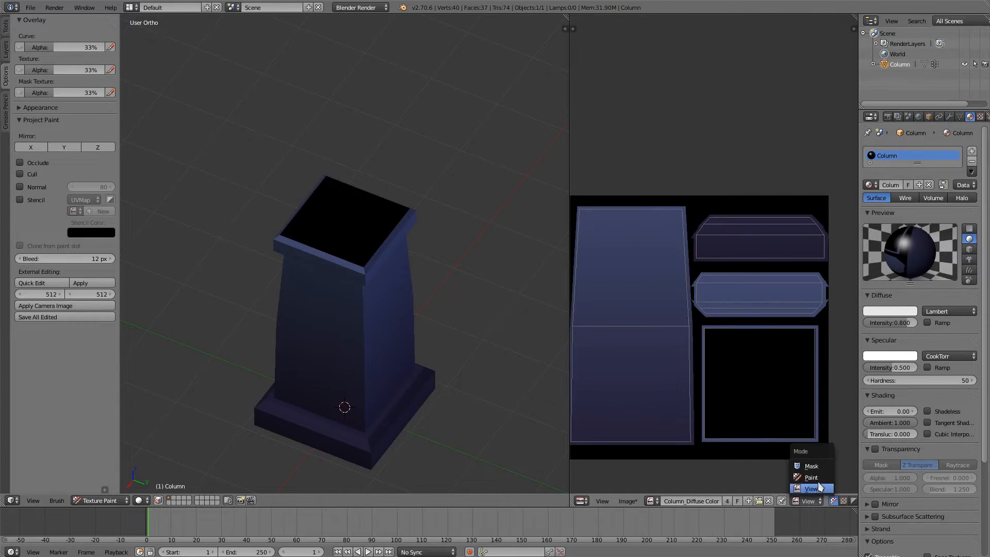
{"action": "left_click", "coordinate": [812, 477]}
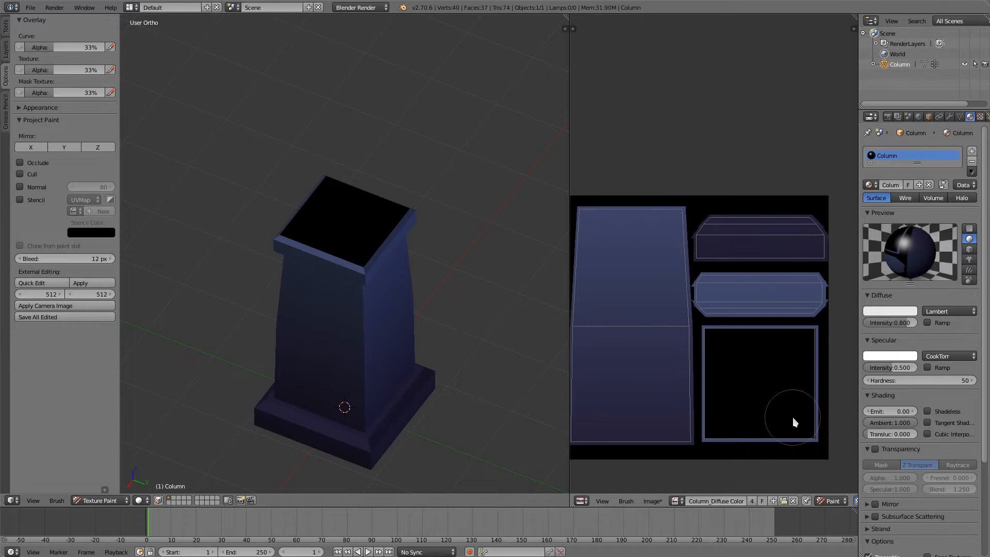
Step: Turn off Use Gradient for the Fill brush in the image editor and raise the Fill Threshold to 0.010
{"action": "key", "text": "t"}
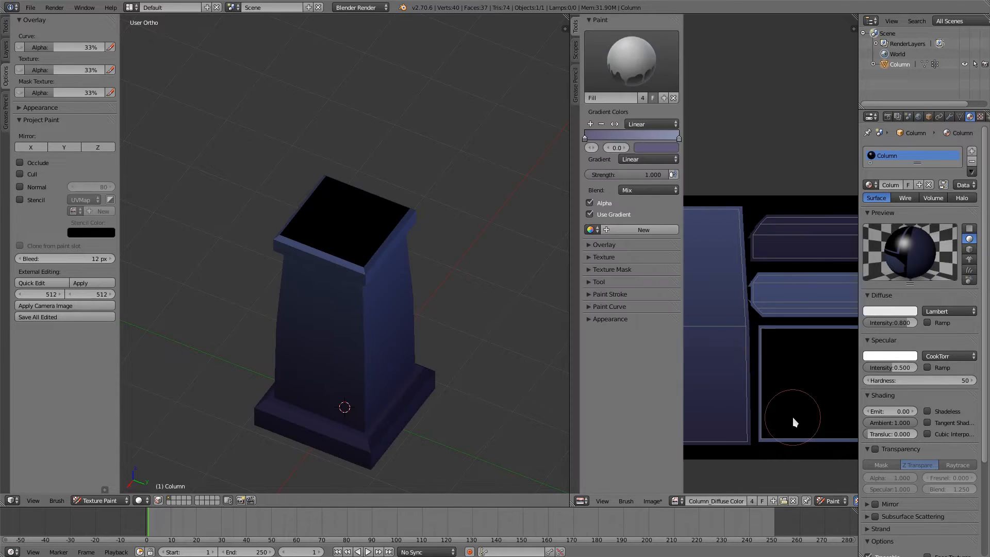
{"action": "left_click", "coordinate": [592, 214]}
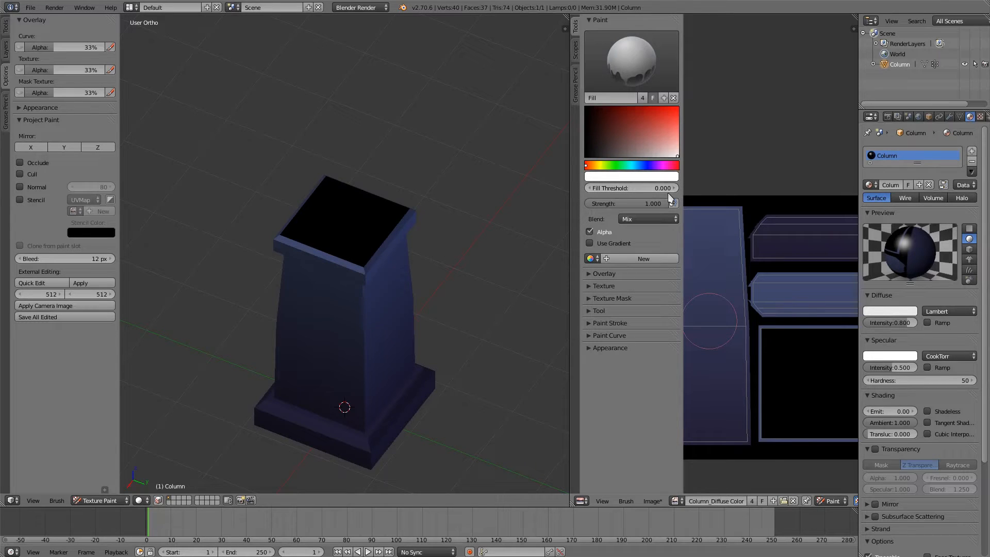
{"action": "scroll", "coordinate": [783, 380], "scroll_direction": "up", "scroll_amount": 6}
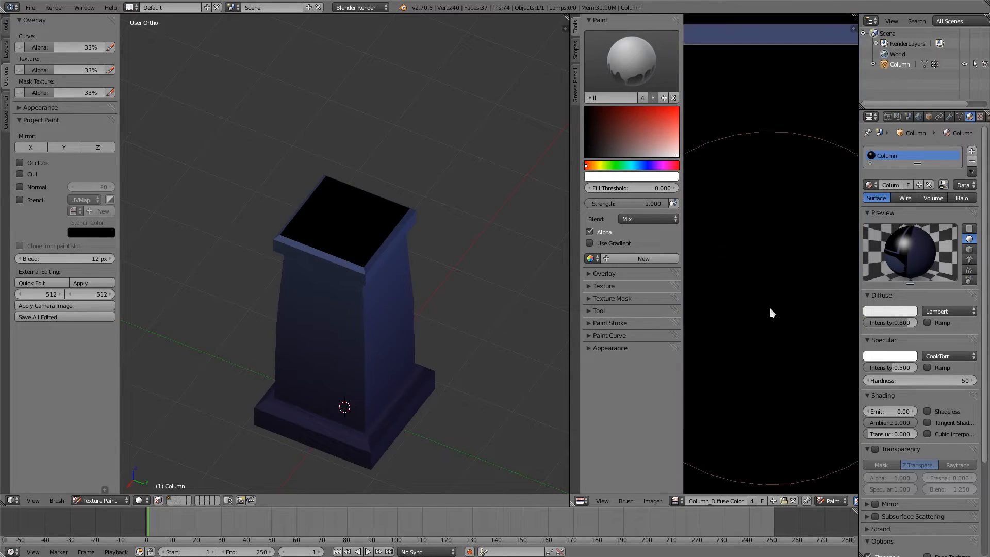
{"action": "scroll", "coordinate": [777, 314], "scroll_direction": "down", "scroll_amount": 2}
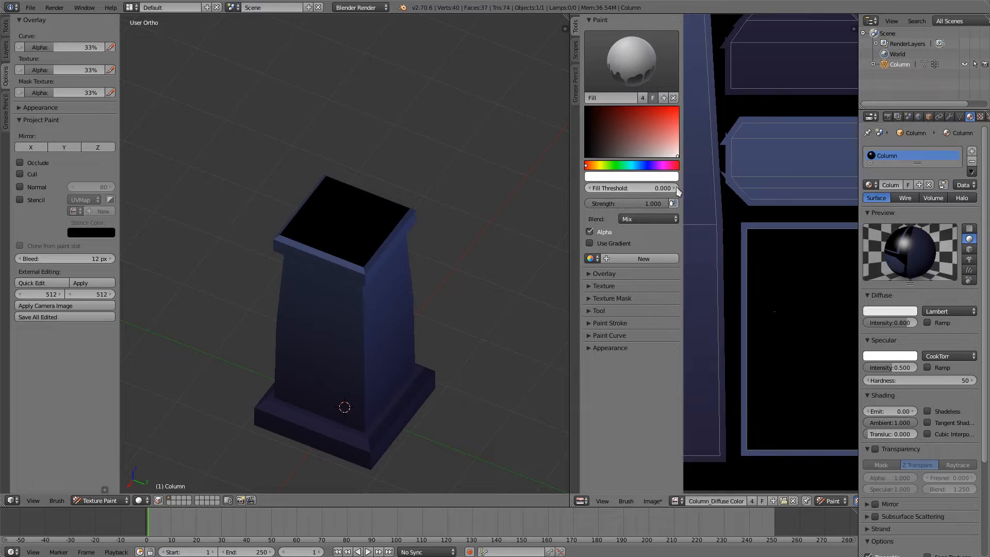
{"action": "scroll", "coordinate": [794, 394], "scroll_direction": "down", "scroll_amount": 1}
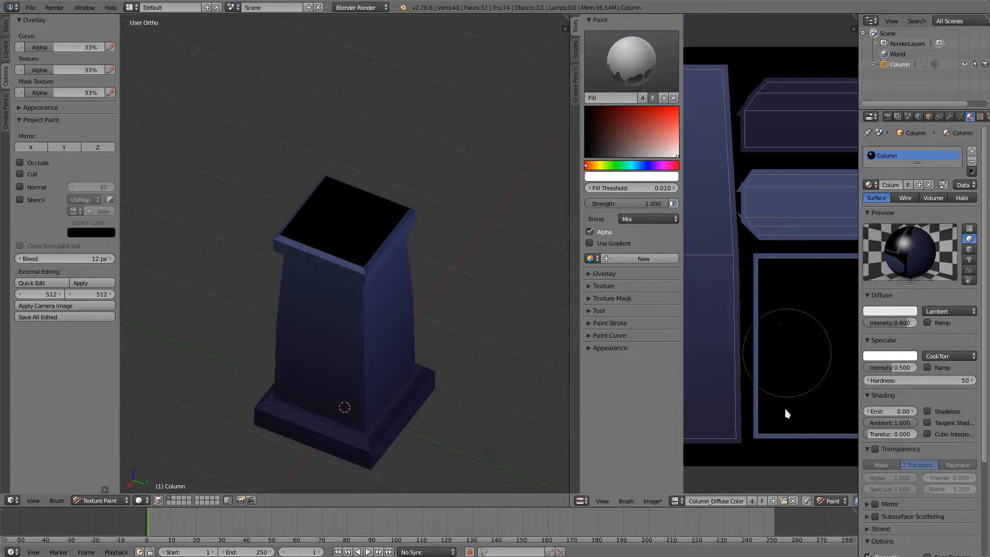
Step: Sample the blue of the texture's square border, lighten it, and fill the black square for the column's top face
{"action": "scroll", "coordinate": [785, 393], "scroll_direction": "right", "scroll_amount": 2, "text": "ctrl"}
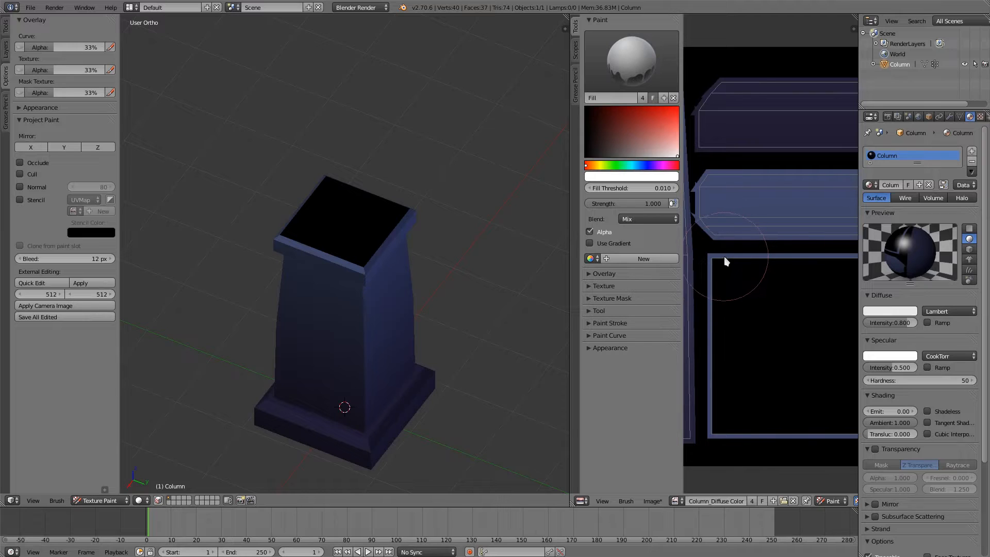
{"action": "key", "text": "s"}
{"action": "left_click_drag", "start_coordinate": [629, 139], "coordinate": [638, 143]}
{"action": "left_click", "coordinate": [782, 367]}
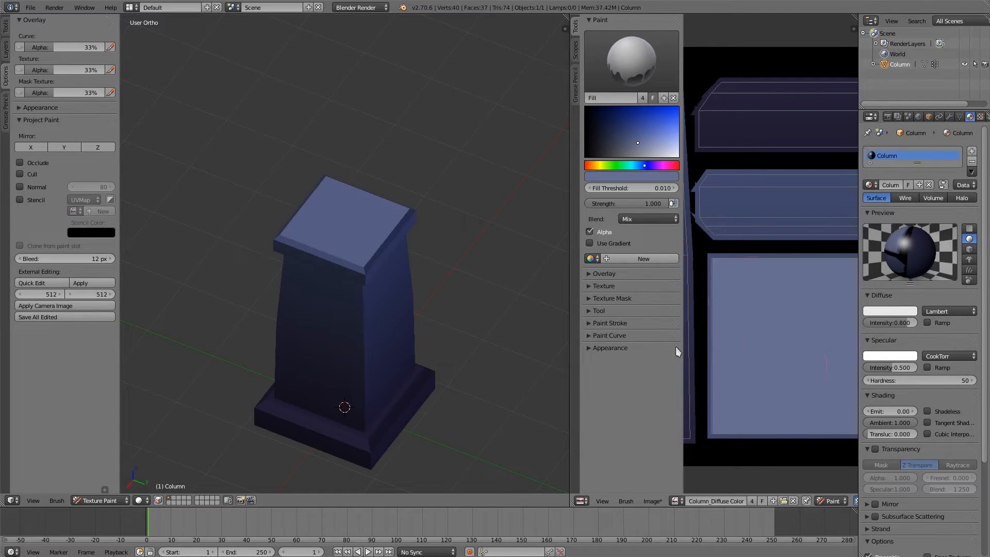
{"action": "scroll", "coordinate": [426, 408], "scroll_direction": "up", "scroll_amount": 3}
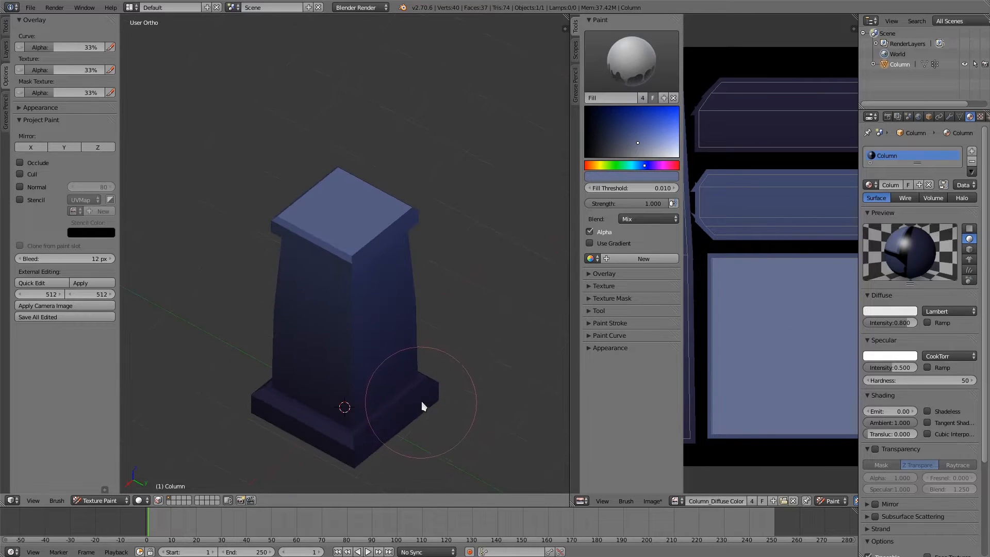
{"action": "middle_click_drag", "start_coordinate": [373, 408], "coordinate": [378, 352]}
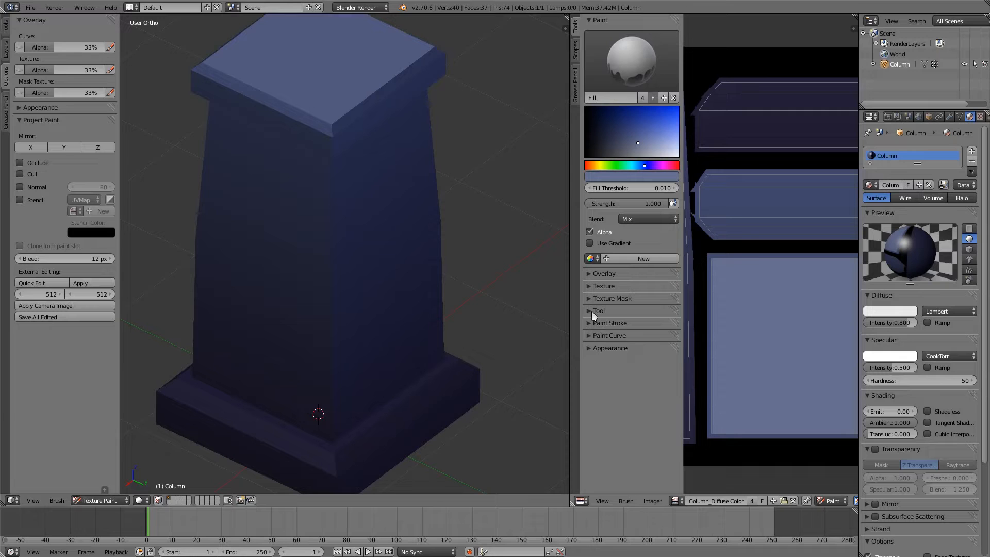
Step: Toggle the Cull and Normal options of Project Paint and make Brush Hard the active brush
{"action": "left_click", "coordinate": [29, 176]}
{"action": "left_click", "coordinate": [31, 188]}
{"action": "left_click", "coordinate": [6, 27]}
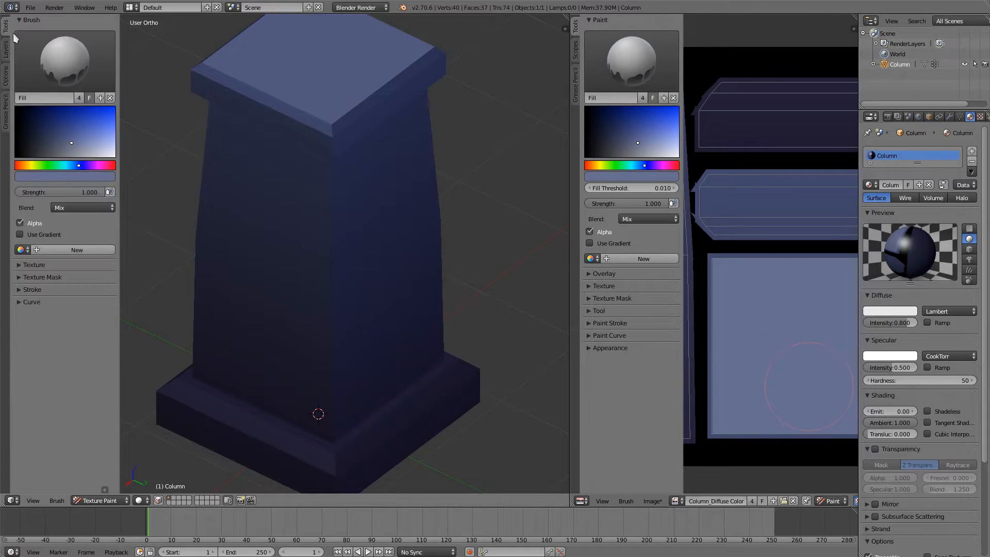
{"action": "left_click", "coordinate": [77, 72]}
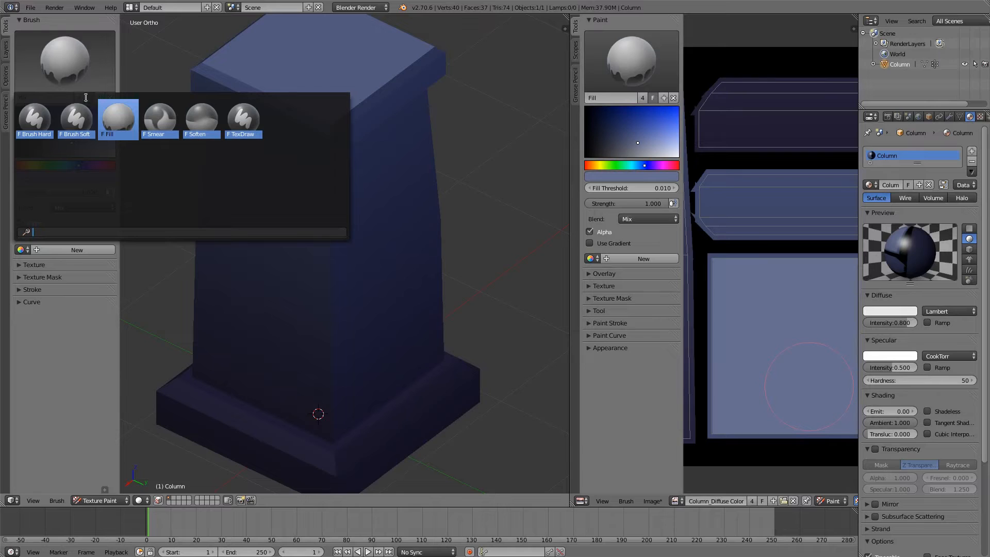
{"action": "left_click", "coordinate": [49, 118]}
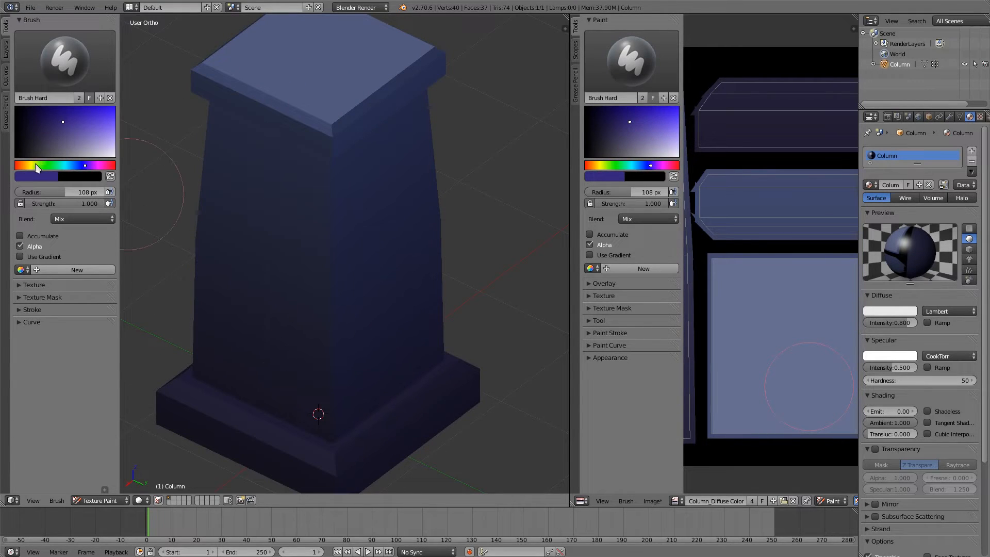
Step: Change the Brush Hard colour to a desaturated yellowish grey and set its blend mode to Color
{"action": "left_click_drag", "start_coordinate": [38, 167], "coordinate": [33, 170]}
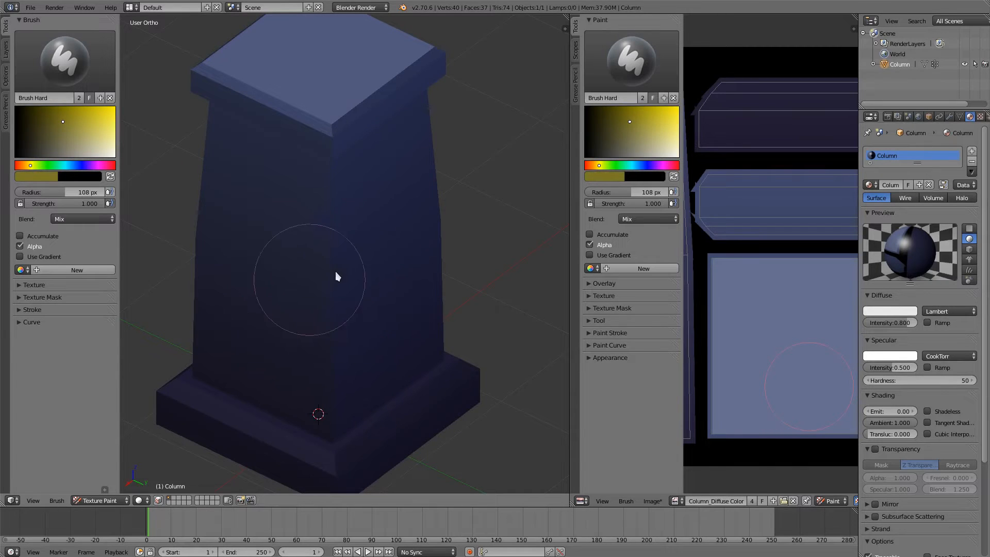
{"action": "left_click", "coordinate": [65, 146]}
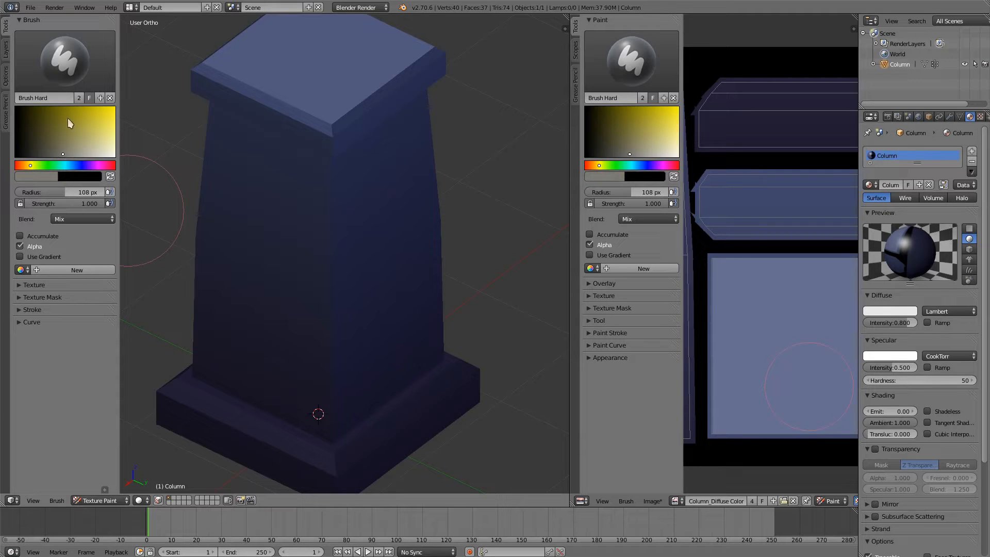
{"action": "left_click", "coordinate": [103, 218]}
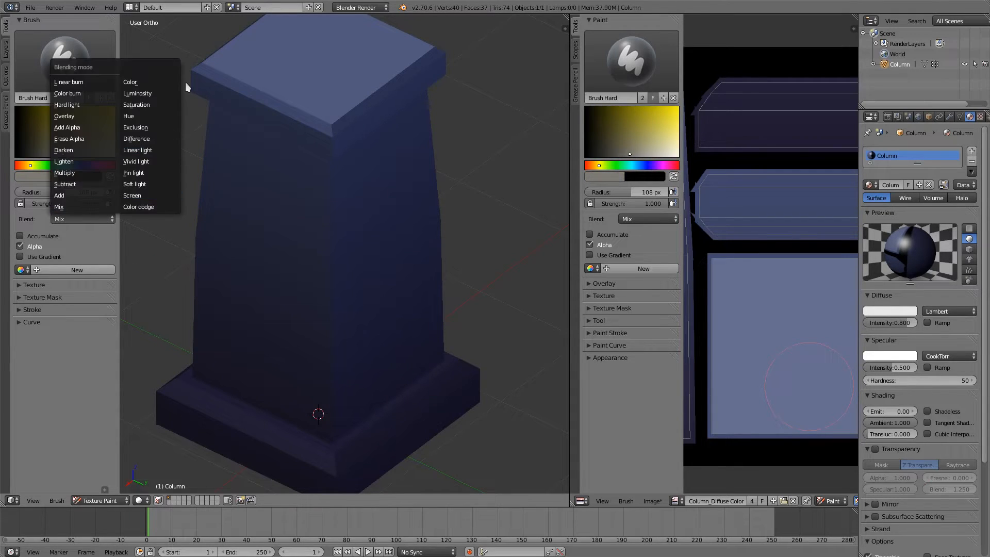
{"action": "left_click", "coordinate": [162, 85]}
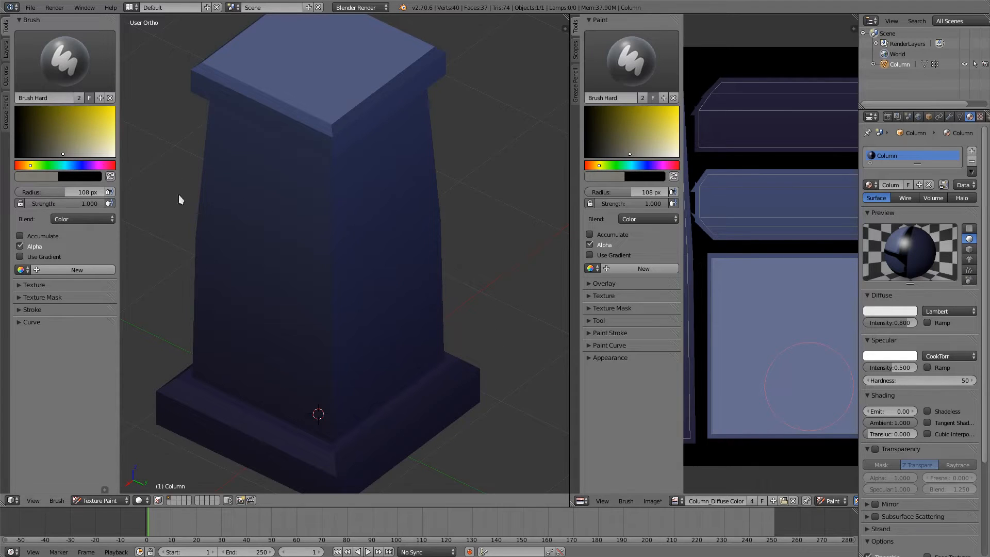
Step: Paint the yellowish grey over the texture islands of the column's base, cap and square top face
{"action": "scroll", "coordinate": [769, 308], "scroll_direction": "down", "scroll_amount": 3}
{"action": "middle_click_drag", "start_coordinate": [769, 308], "coordinate": [727, 340]}
{"action": "scroll", "coordinate": [767, 306], "scroll_direction": "up", "scroll_amount": 2}
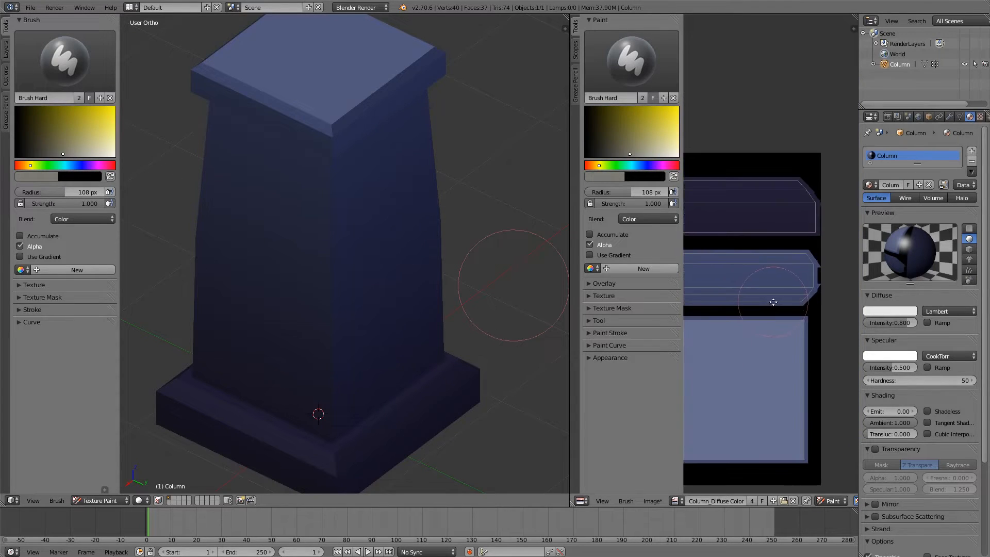
{"action": "mouse_move", "coordinate": [774, 301]}
{"action": "middle_mouse_down"}
{"action": "mouse_move", "coordinate": [819, 306]}
{"action": "mouse_move", "coordinate": [832, 288]}
{"action": "middle_mouse_up"}
{"action": "left_click_drag", "start_coordinate": [726, 193], "coordinate": [741, 320]}
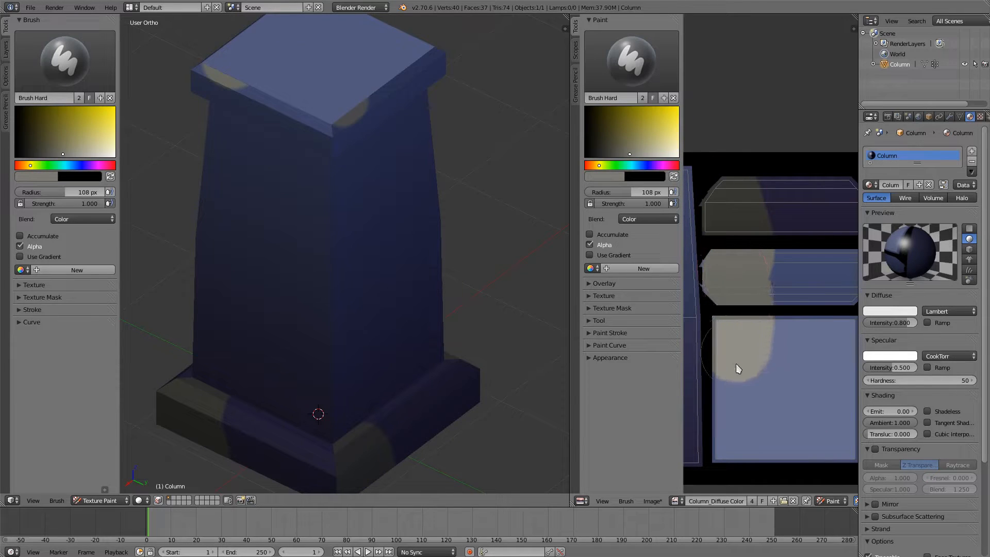
{"action": "mouse_move", "coordinate": [736, 365]}
{"action": "left_mouse_down"}
{"action": "mouse_move", "coordinate": [742, 457]}
{"action": "mouse_move", "coordinate": [777, 451]}
{"action": "mouse_move", "coordinate": [772, 179]}
{"action": "mouse_move", "coordinate": [818, 181]}
{"action": "mouse_move", "coordinate": [832, 345]}
{"action": "mouse_move", "coordinate": [868, 478]}
{"action": "left_mouse_up"}
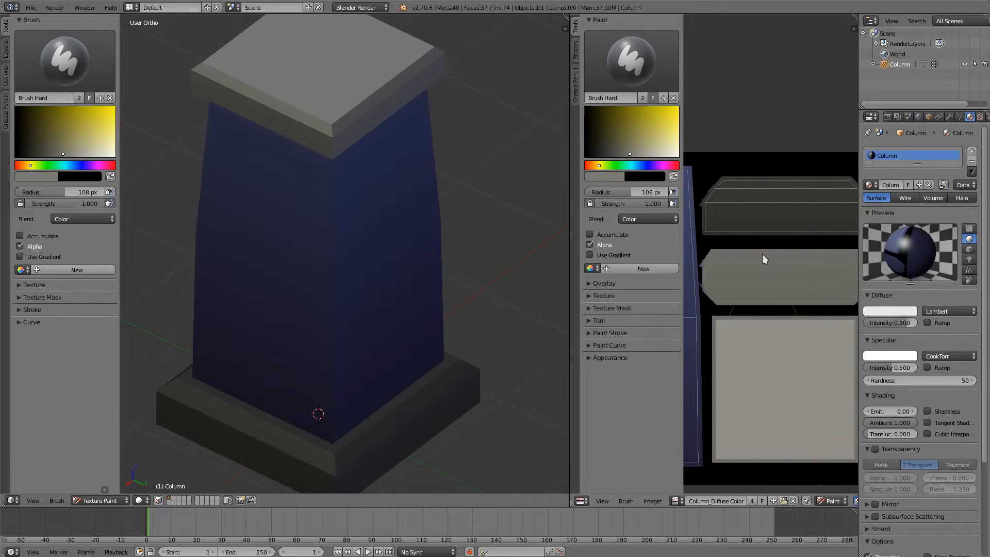
{"action": "scroll", "coordinate": [481, 397], "scroll_direction": "down", "scroll_amount": 3}
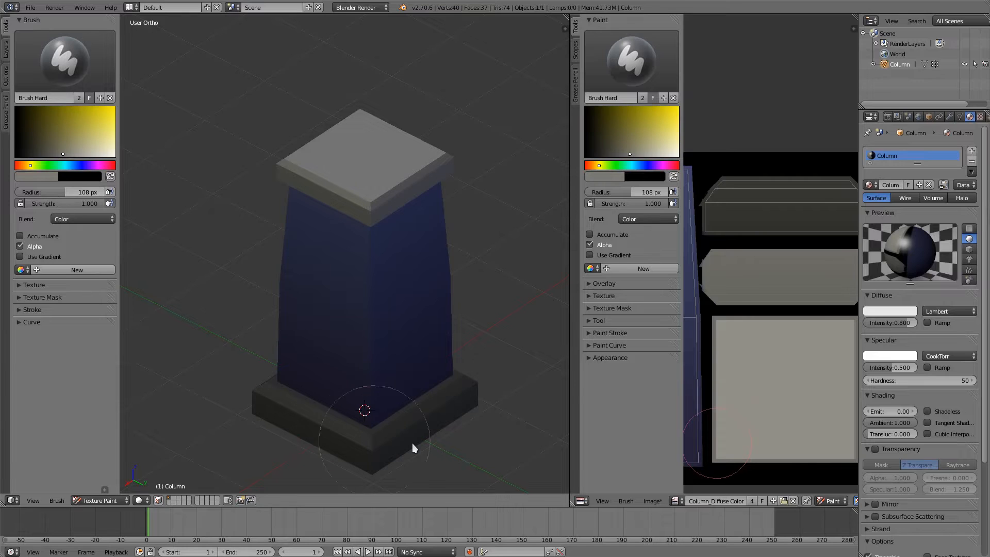
Step: Set the brush blend to Mix, sample the base's dark grey, lighten it slightly and paint over the whole base island
{"action": "left_click", "coordinate": [78, 207]}
{"action": "key", "text": "s"}
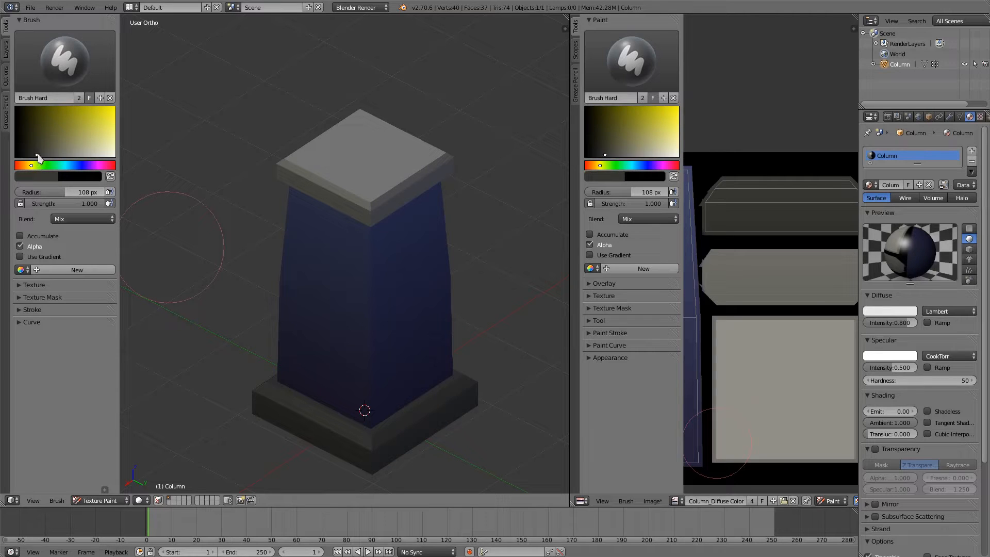
{"action": "left_click_drag", "start_coordinate": [39, 156], "coordinate": [42, 158]}
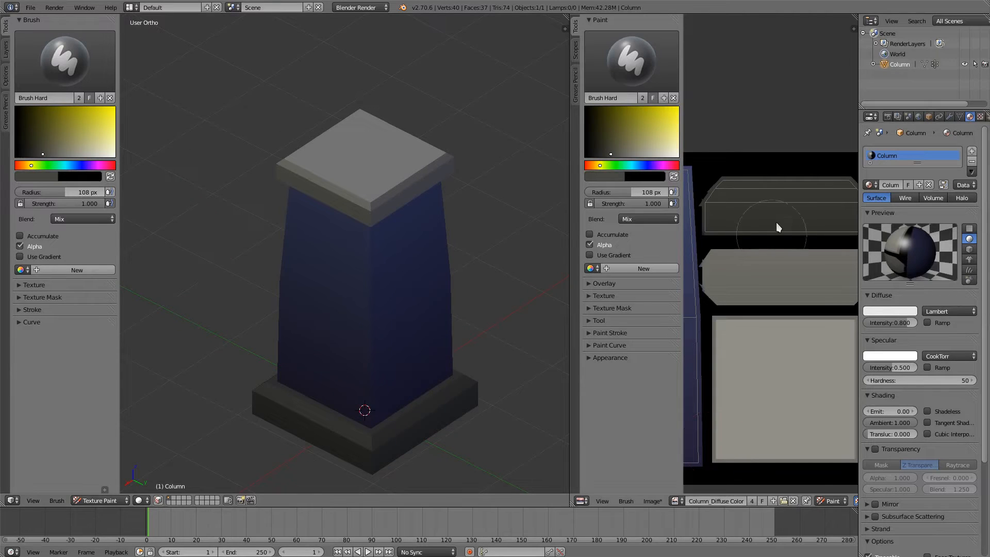
{"action": "mouse_move", "coordinate": [775, 222]}
{"action": "left_mouse_down"}
{"action": "mouse_move", "coordinate": [764, 212]}
{"action": "mouse_move", "coordinate": [732, 219]}
{"action": "mouse_move", "coordinate": [732, 200]}
{"action": "mouse_move", "coordinate": [853, 204]}
{"action": "mouse_move", "coordinate": [789, 213]}
{"action": "left_mouse_up"}
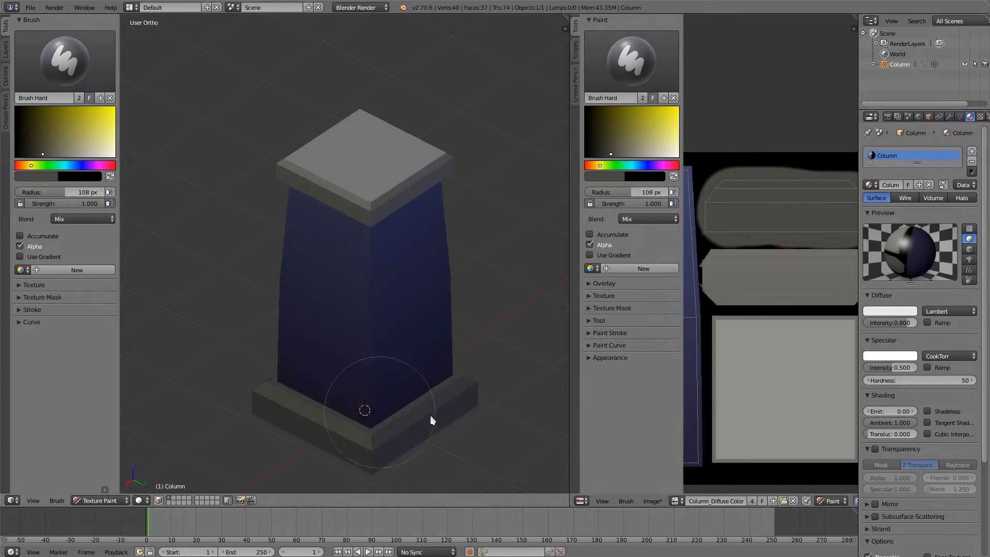
{"action": "middle_click_drag", "start_coordinate": [805, 324], "coordinate": [772, 334]}
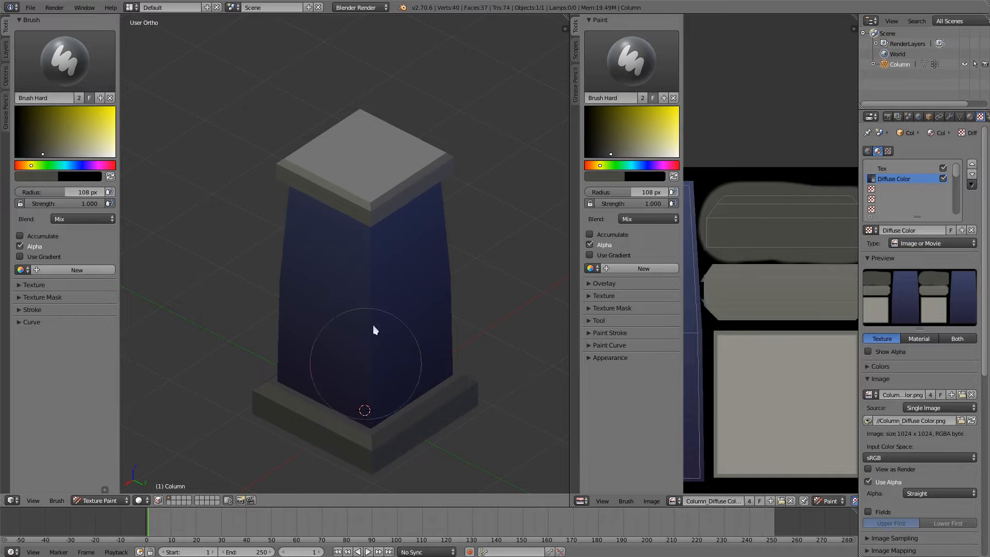
Step: Check the column from several sides and hide the image editor's tool shelf
{"action": "middle_click_drag", "start_coordinate": [316, 272], "coordinate": [330, 212]}
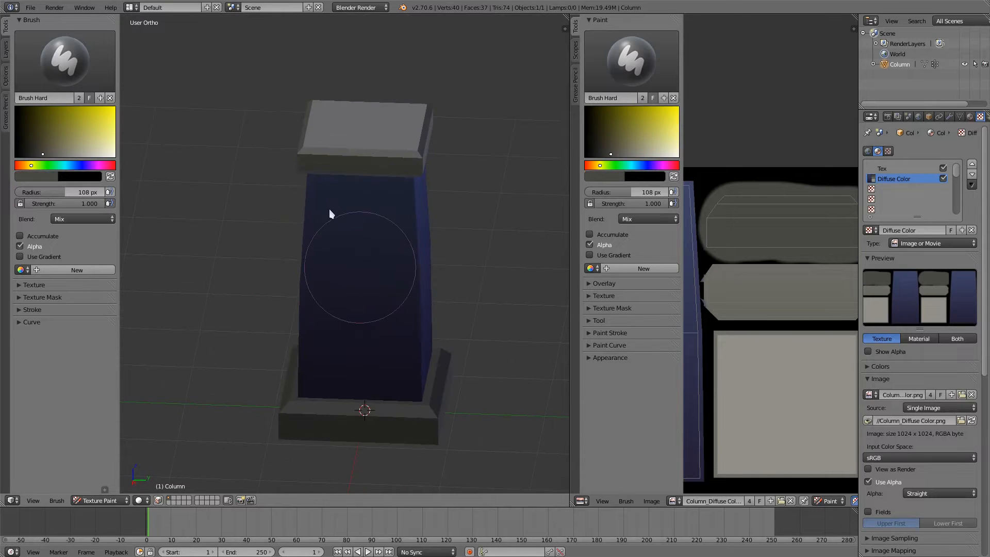
{"action": "mouse_move", "coordinate": [407, 208]}
{"action": "middle_mouse_down"}
{"action": "mouse_move", "coordinate": [405, 287]}
{"action": "mouse_move", "coordinate": [345, 153]}
{"action": "middle_mouse_up"}
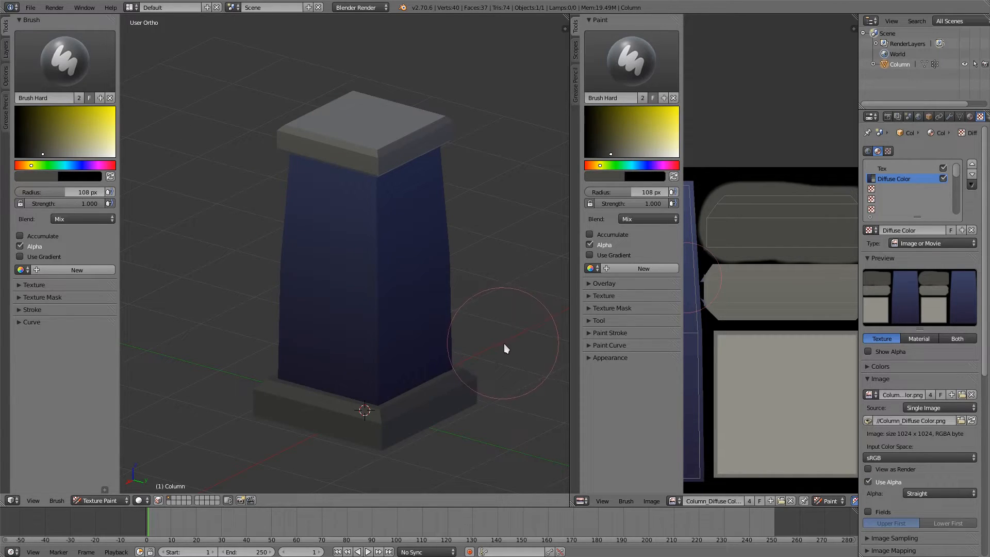
{"action": "key", "text": "t"}
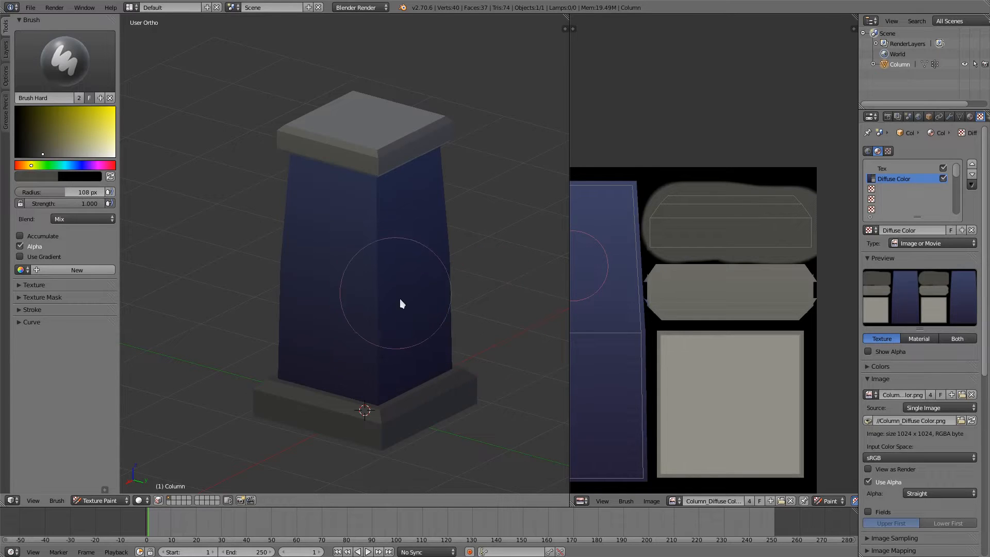
Step: Set the 3D view's shading to Texture and inspect the column's body, cap and base from above and below
{"action": "middle_click_drag", "start_coordinate": [401, 299], "coordinate": [393, 342]}
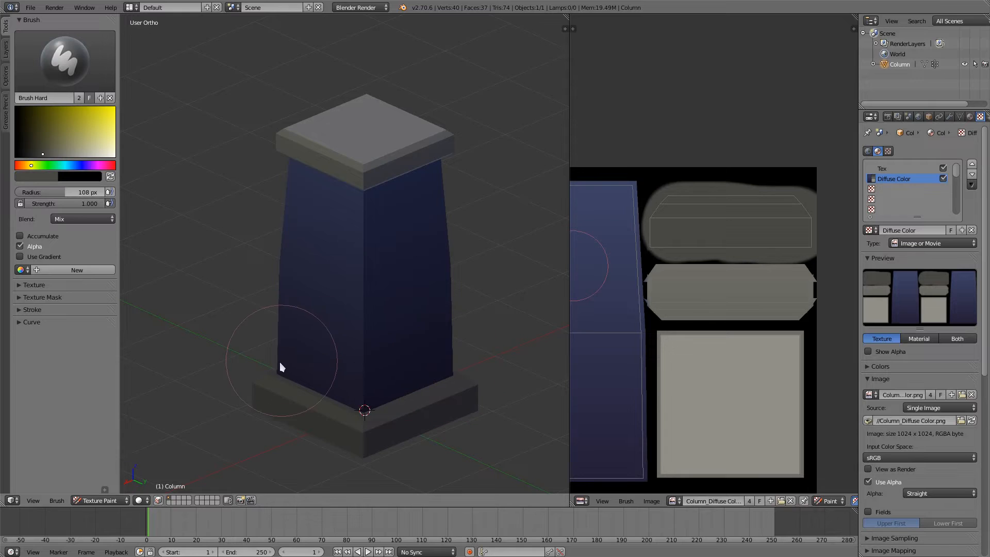
{"action": "mouse_move", "coordinate": [280, 367]}
{"action": "middle_mouse_down"}
{"action": "mouse_move", "coordinate": [298, 383]}
{"action": "mouse_move", "coordinate": [274, 387]}
{"action": "middle_mouse_up"}
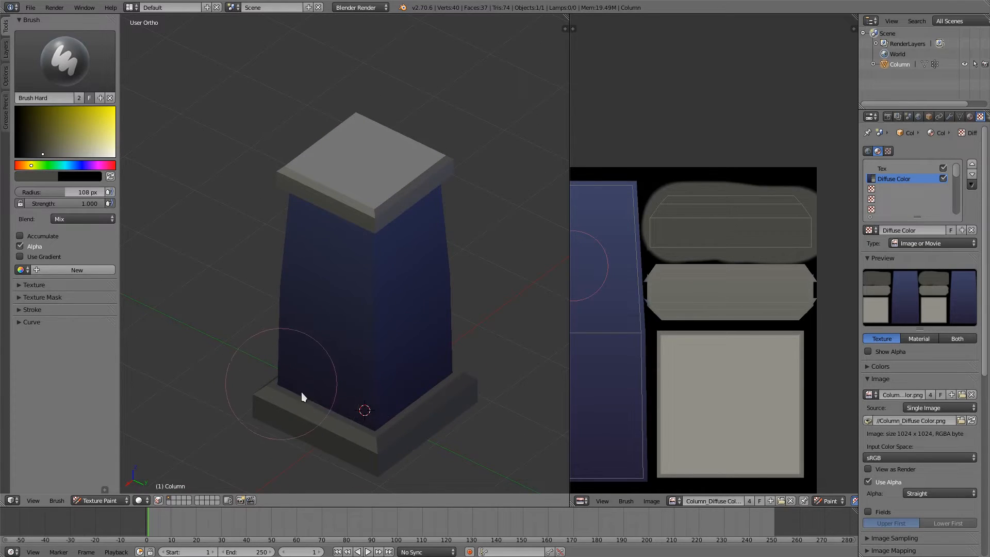
{"action": "mouse_move", "coordinate": [301, 393]}
{"action": "middle_mouse_down"}
{"action": "mouse_move", "coordinate": [303, 385]}
{"action": "mouse_move", "coordinate": [307, 402]}
{"action": "mouse_move", "coordinate": [289, 419]}
{"action": "middle_mouse_up"}
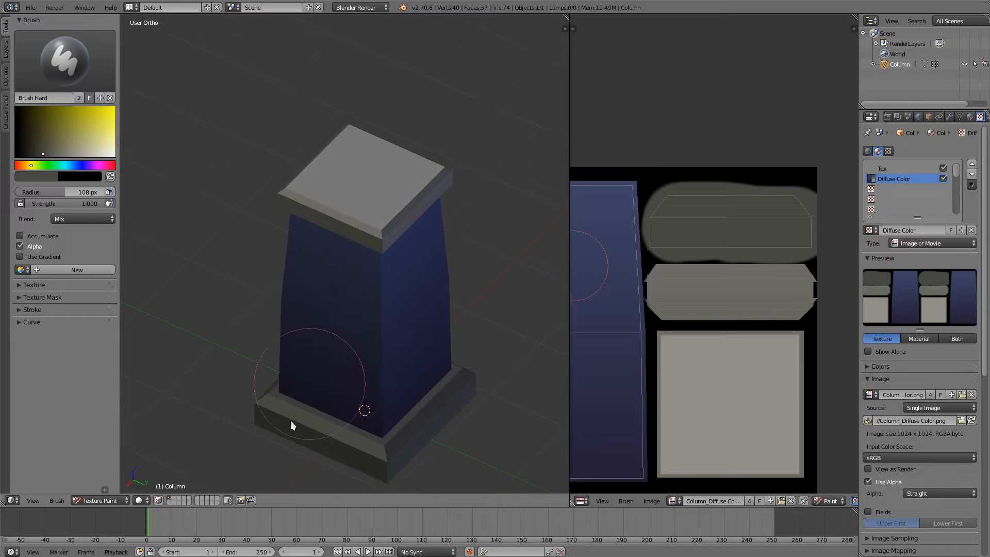
{"action": "left_click", "coordinate": [139, 501]}
{"action": "left_click", "coordinate": [157, 454]}
{"action": "mouse_move", "coordinate": [187, 429]}
{"action": "middle_mouse_down"}
{"action": "mouse_move", "coordinate": [332, 346]}
{"action": "mouse_move", "coordinate": [338, 325]}
{"action": "mouse_move", "coordinate": [353, 345]}
{"action": "mouse_move", "coordinate": [302, 371]}
{"action": "mouse_move", "coordinate": [309, 261]}
{"action": "mouse_move", "coordinate": [271, 290]}
{"action": "middle_mouse_up"}
{"action": "scroll", "coordinate": [337, 323], "scroll_direction": "up", "scroll_amount": 2}
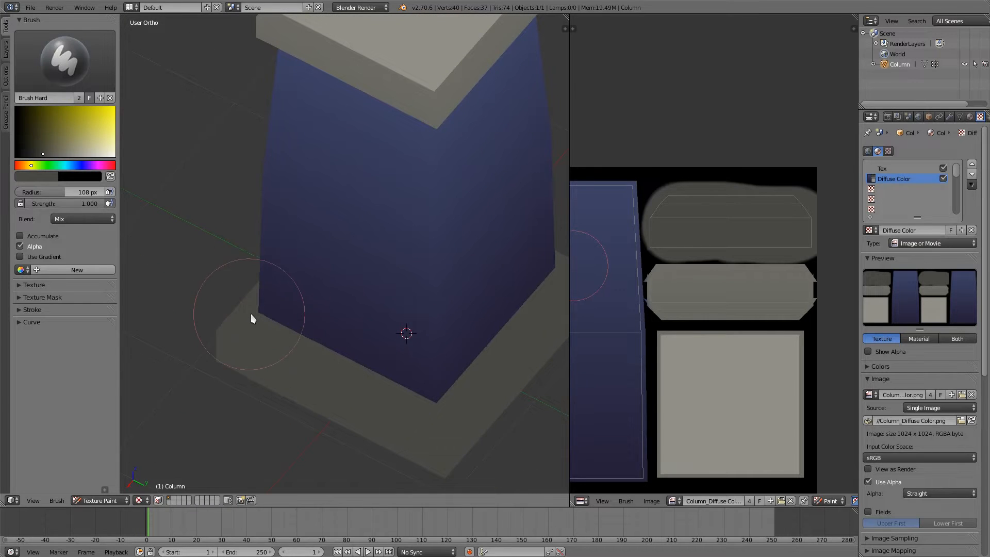
{"action": "middle_click_drag", "start_coordinate": [392, 396], "coordinate": [294, 264]}
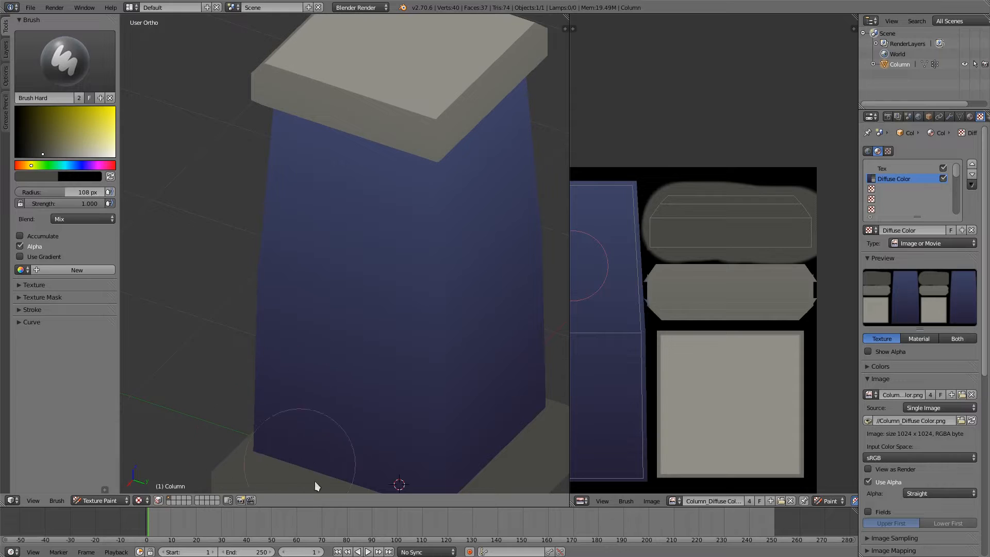
{"action": "middle_click_drag", "start_coordinate": [342, 477], "coordinate": [285, 213]}
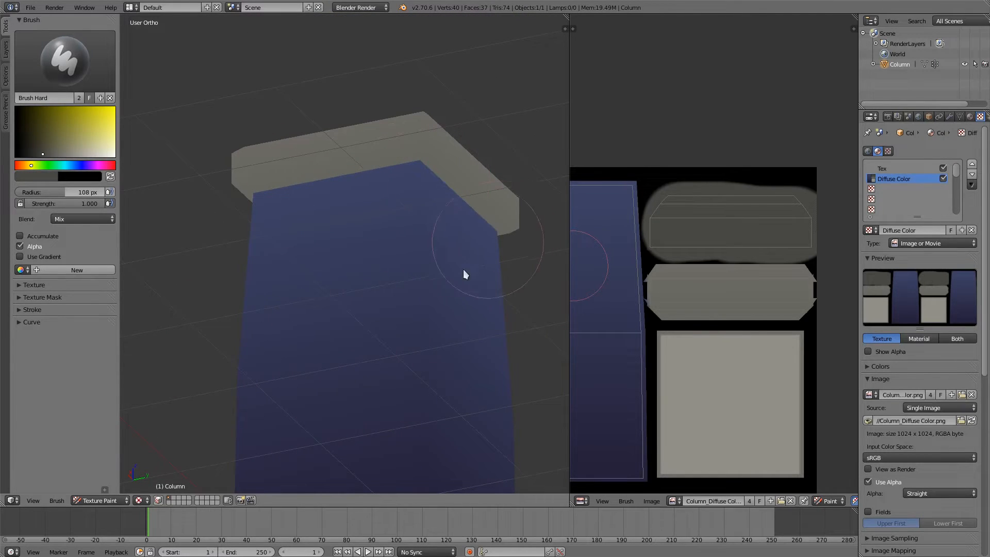
{"action": "middle_click_drag", "start_coordinate": [463, 274], "coordinate": [258, 245]}
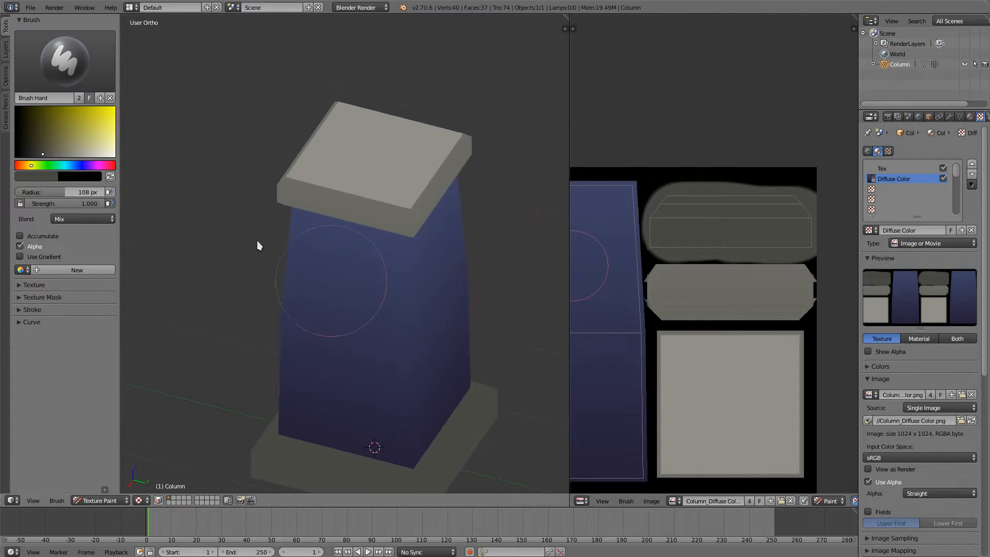
Step: Lighten the grey brush colour and reduce the brush radius to 10 px over the base island
{"action": "left_click_drag", "start_coordinate": [55, 153], "coordinate": [63, 152]}
{"action": "scroll", "coordinate": [710, 242], "scroll_direction": "up", "scroll_amount": 4}
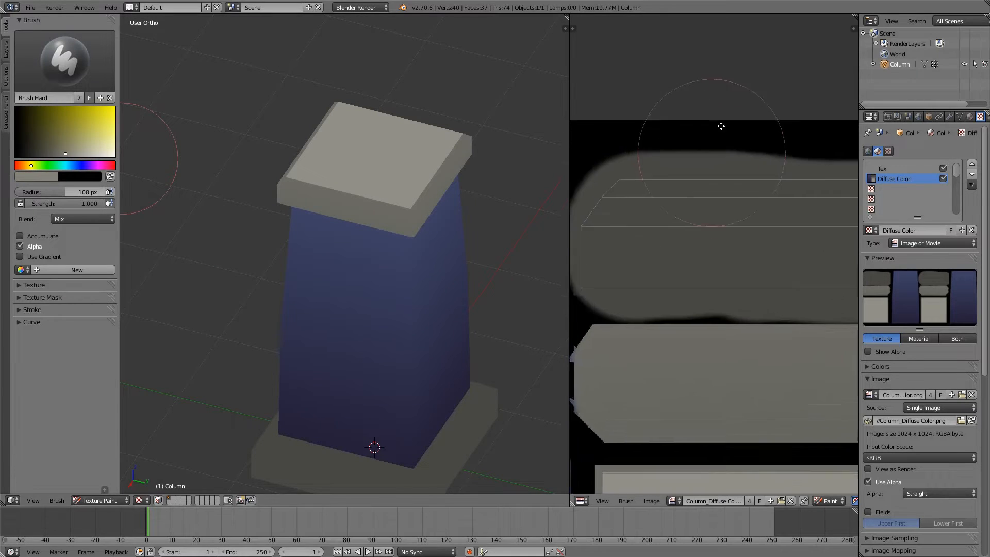
{"action": "key", "text": "f"}
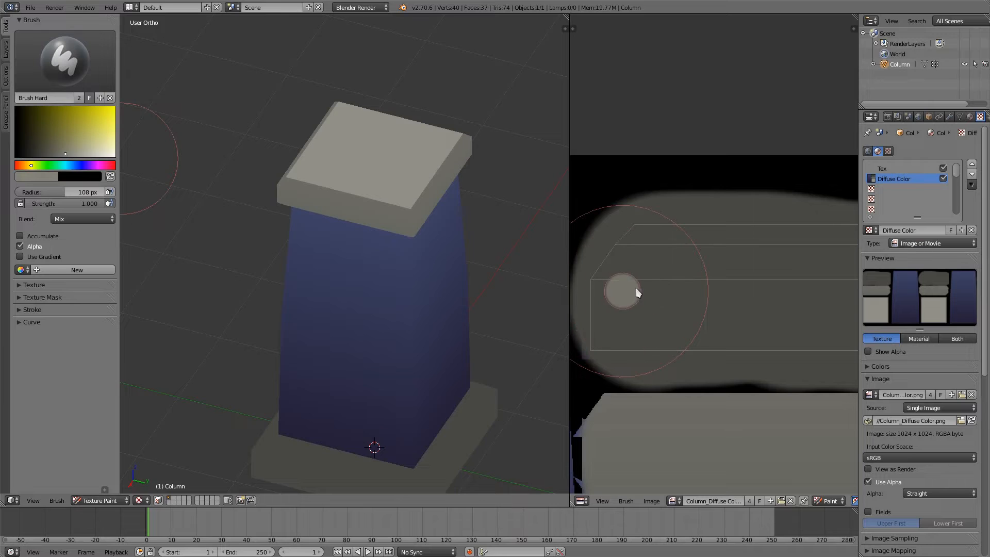
{"action": "left_click", "coordinate": [631, 289]}
Step: Try to paint a light grey strip along the base island's upper edge, and undo the strokes
{"action": "left_click_drag", "start_coordinate": [631, 237], "coordinate": [803, 222]}
{"action": "scroll", "coordinate": [793, 230], "scroll_direction": "right", "scroll_amount": 3, "text": "ctrl"}
{"action": "mouse_move", "coordinate": [732, 230]}
{"action": "left_mouse_down"}
{"action": "mouse_move", "coordinate": [826, 233]}
{"action": "mouse_move", "coordinate": [649, 232]}
{"action": "left_mouse_up"}
{"action": "middle_click_drag", "start_coordinate": [664, 237], "coordinate": [763, 244]}
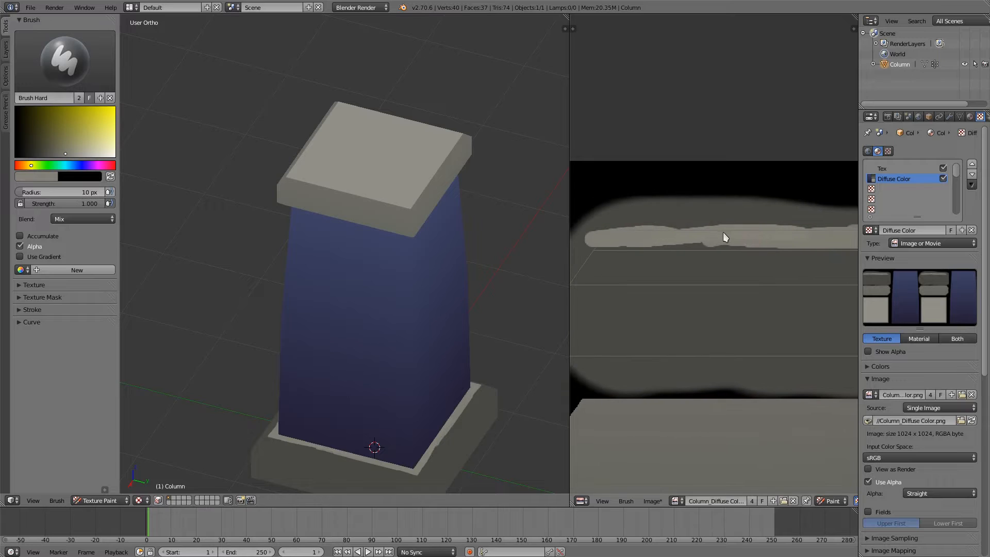
{"action": "key", "text": "ctrl+z"}
{"action": "key", "text": "ctrl+z"}
{"action": "key", "text": "ctrl+z"}
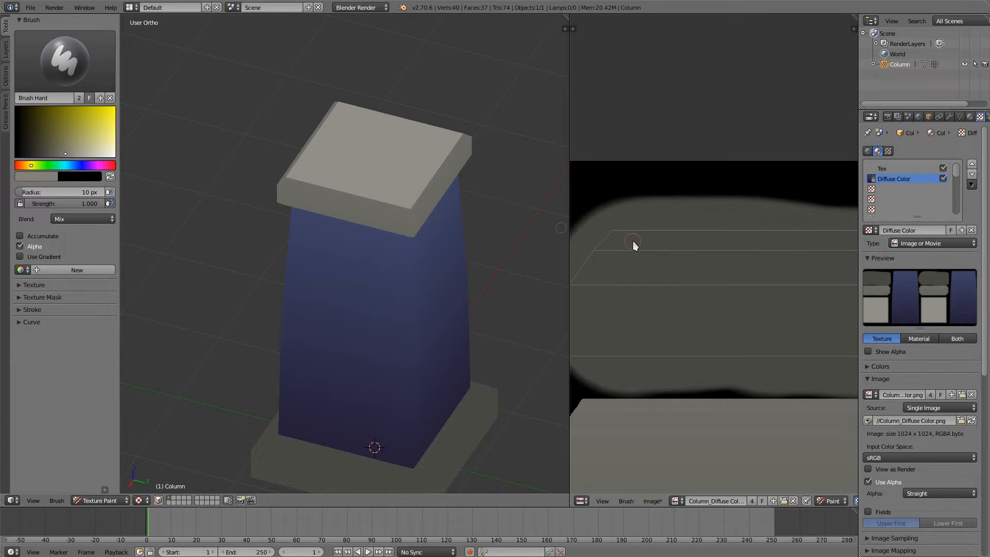
Step: Choose a medium grey between the sampled tones and paint the narrow strip along the base island's upper edge
{"action": "key", "text": "s"}
{"action": "left_click_drag", "start_coordinate": [55, 156], "coordinate": [34, 170]}
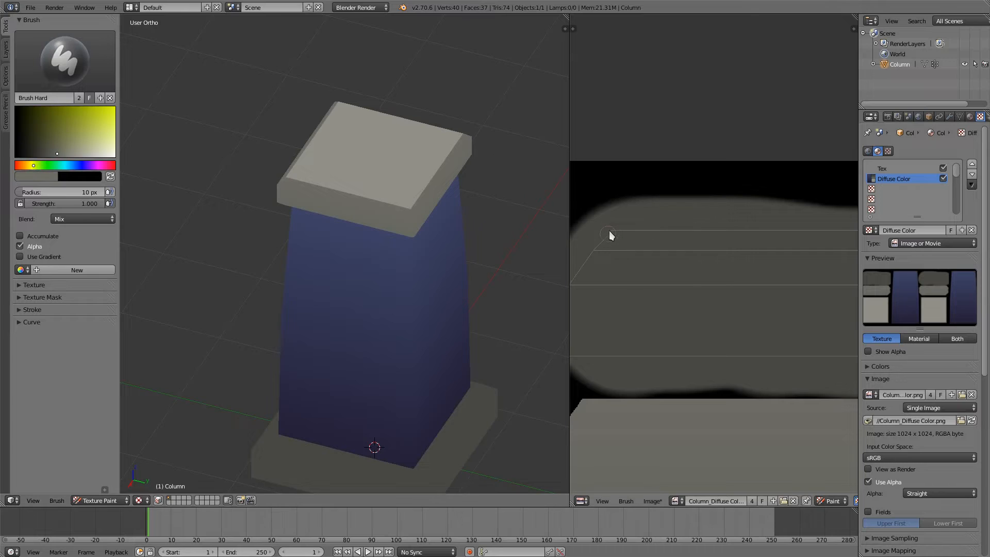
{"action": "mouse_move", "coordinate": [635, 237]}
{"action": "left_mouse_down"}
{"action": "mouse_move", "coordinate": [616, 244]}
{"action": "mouse_move", "coordinate": [797, 236]}
{"action": "left_mouse_up"}
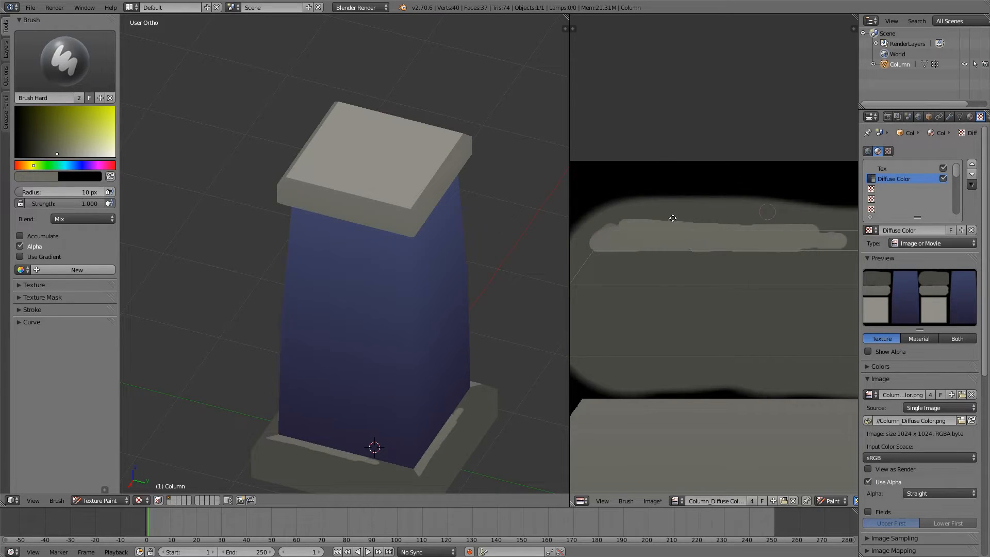
{"action": "middle_click_drag", "start_coordinate": [673, 218], "coordinate": [627, 226]}
{"action": "mouse_move", "coordinate": [701, 249]}
{"action": "left_mouse_down"}
{"action": "mouse_move", "coordinate": [766, 252]}
{"action": "mouse_move", "coordinate": [682, 256]}
{"action": "left_mouse_up"}
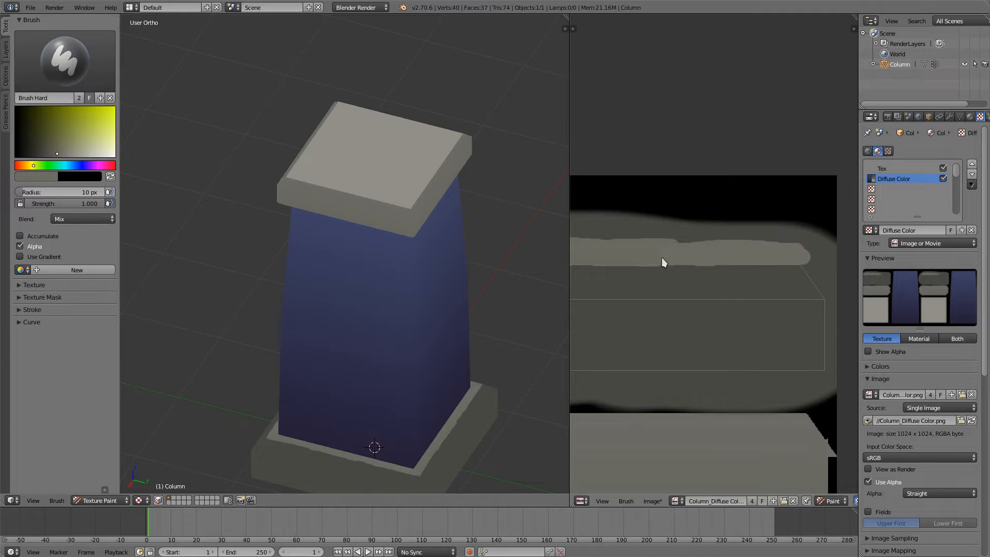
Step: Darken the grey brush colour slightly and paint the base island's bevel strip, just below the light upper strip, across its full width
{"action": "left_click_drag", "start_coordinate": [52, 153], "coordinate": [47, 158]}
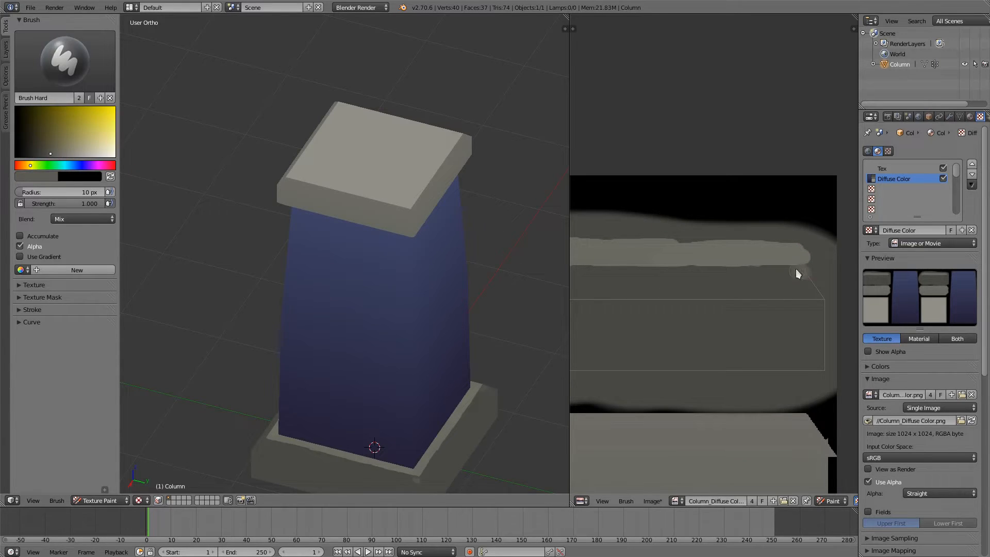
{"action": "mouse_move", "coordinate": [796, 269]}
{"action": "left_mouse_down"}
{"action": "mouse_move", "coordinate": [800, 283]}
{"action": "mouse_move", "coordinate": [753, 292]}
{"action": "mouse_move", "coordinate": [816, 278]}
{"action": "mouse_move", "coordinate": [648, 283]}
{"action": "mouse_move", "coordinate": [695, 272]}
{"action": "mouse_move", "coordinate": [748, 290]}
{"action": "mouse_move", "coordinate": [722, 285]}
{"action": "mouse_move", "coordinate": [765, 279]}
{"action": "left_mouse_up"}
{"action": "middle_click_drag", "start_coordinate": [644, 269], "coordinate": [767, 294]}
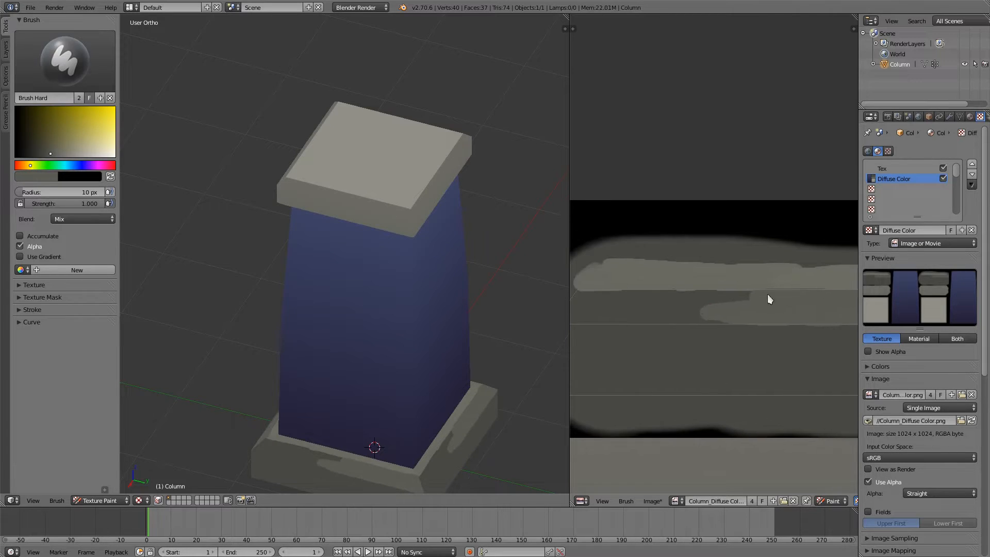
{"action": "mouse_move", "coordinate": [768, 295]}
{"action": "left_mouse_down"}
{"action": "mouse_move", "coordinate": [667, 300]}
{"action": "mouse_move", "coordinate": [740, 307]}
{"action": "mouse_move", "coordinate": [639, 315]}
{"action": "left_mouse_up"}
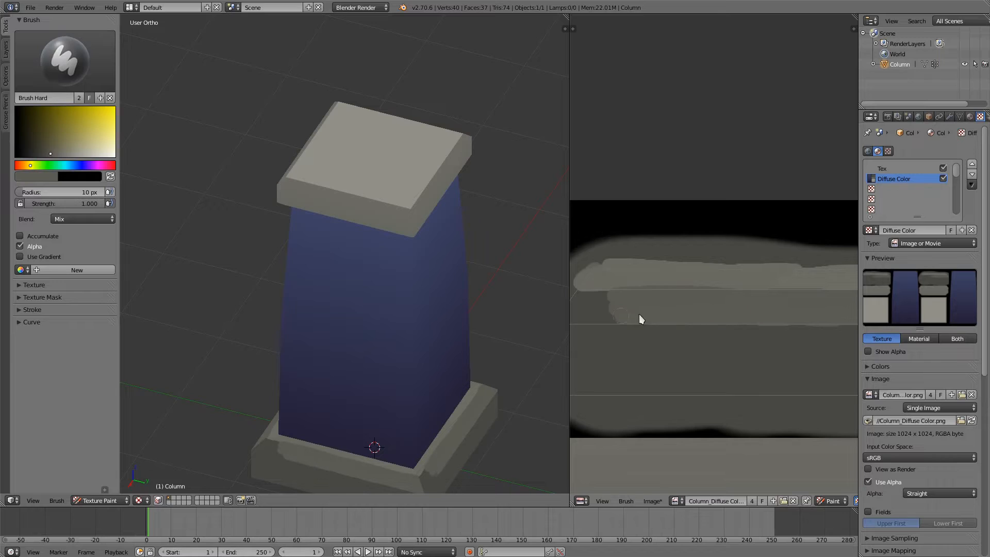
{"action": "middle_click_drag", "start_coordinate": [639, 315], "coordinate": [707, 319]}
{"action": "left_click_drag", "start_coordinate": [738, 305], "coordinate": [690, 305]}
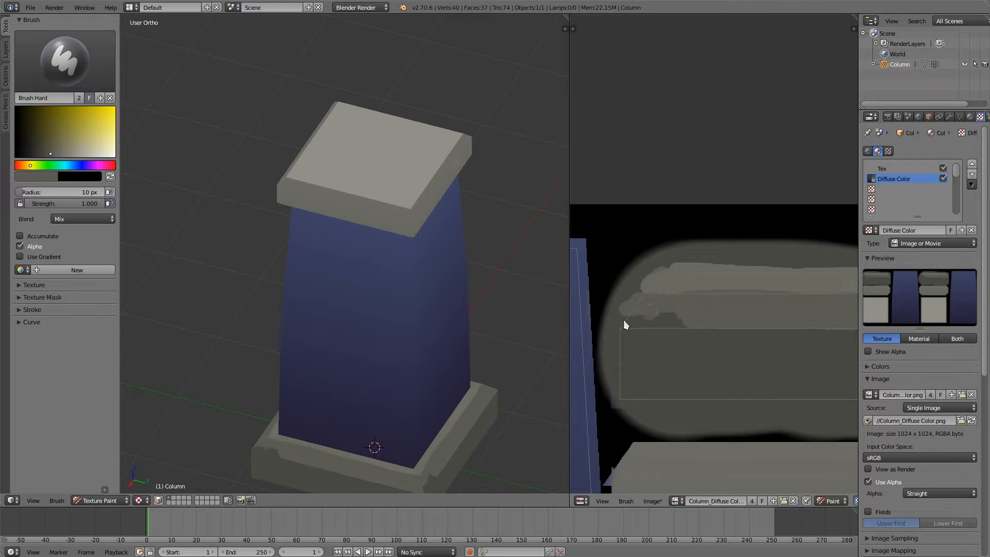
{"action": "left_click_drag", "start_coordinate": [624, 320], "coordinate": [641, 320]}
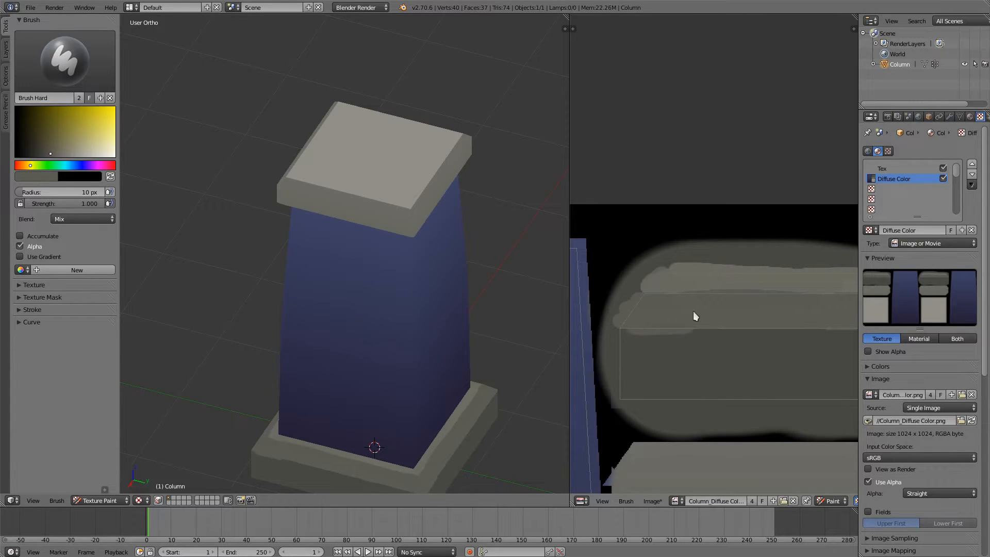
{"action": "middle_click_drag", "start_coordinate": [730, 286], "coordinate": [719, 358], "text": "ctrl"}
{"action": "middle_click_drag", "start_coordinate": [509, 419], "coordinate": [473, 396]}
{"action": "middle_click_drag", "start_coordinate": [464, 375], "coordinate": [429, 332], "text": "shift"}
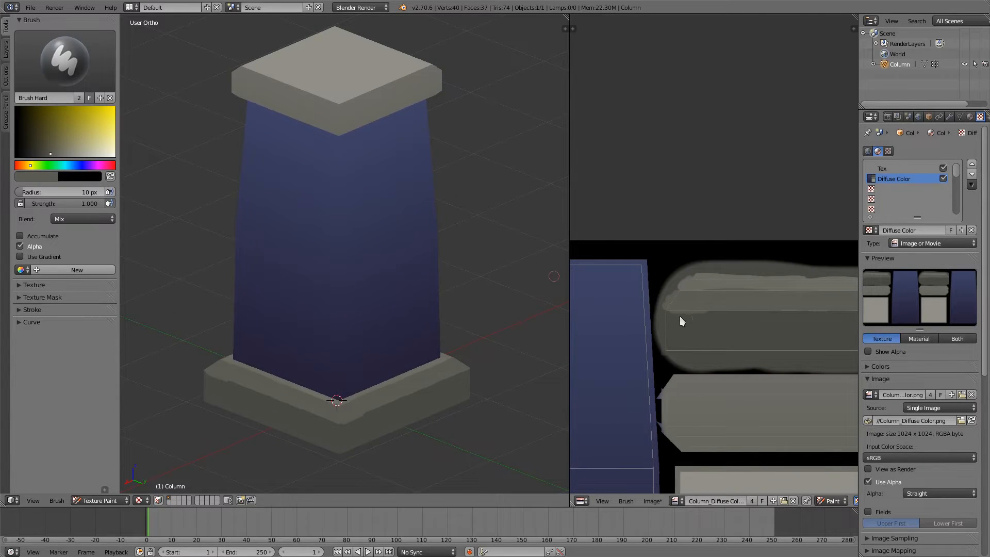
{"action": "middle_click_drag", "start_coordinate": [424, 241], "coordinate": [435, 234]}
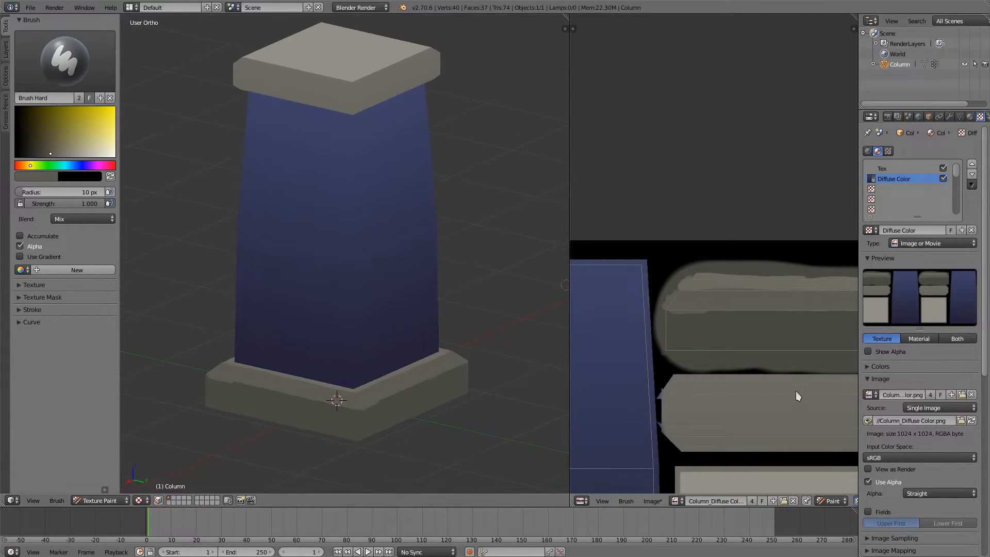
Step: Sample the cap island's grey, shift it to a dark blue-grey and paint the strip along the island's lower edge
{"action": "middle_click_drag", "start_coordinate": [795, 392], "coordinate": [773, 349]}
{"action": "key", "text": "s"}
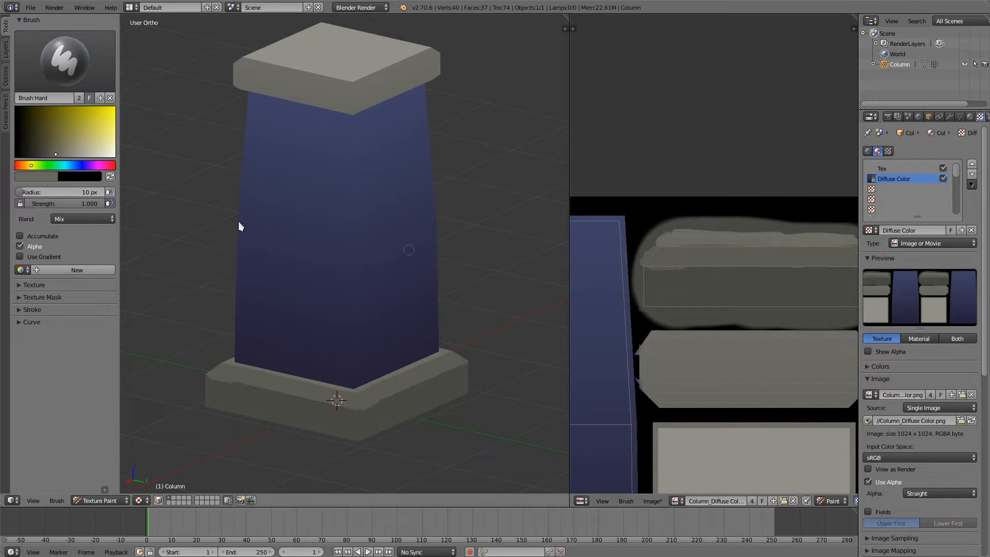
{"action": "left_click_drag", "start_coordinate": [81, 167], "coordinate": [73, 164]}
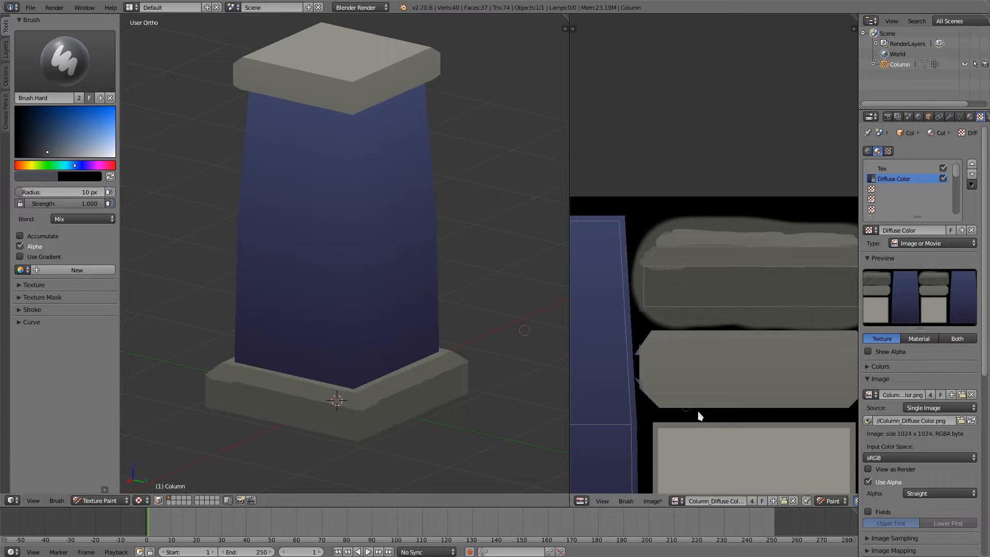
{"action": "left_click_drag", "start_coordinate": [659, 402], "coordinate": [849, 404]}
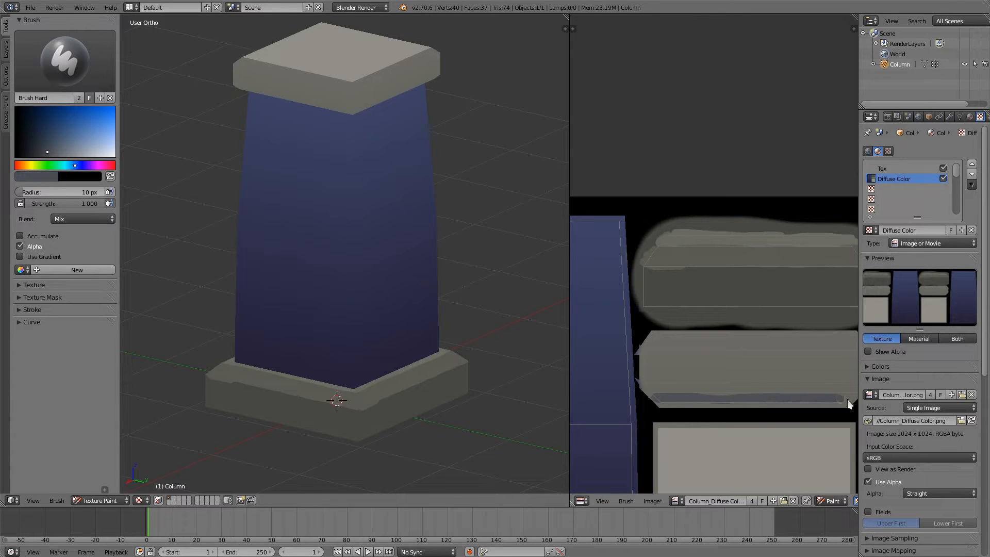
{"action": "left_click_drag", "start_coordinate": [686, 406], "coordinate": [851, 406]}
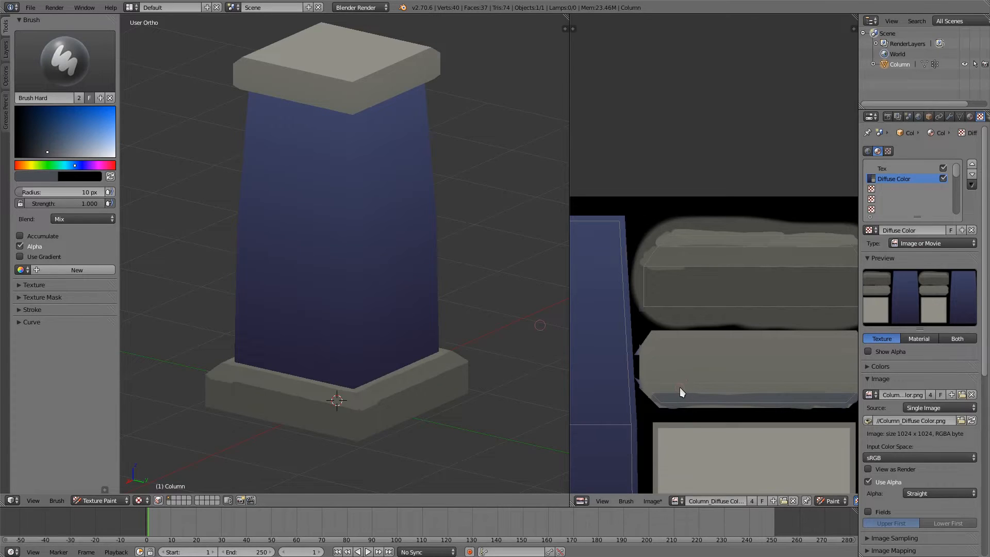
Step: Sample the cap's grey, darken it to an olive grey and paint a thin band just above the blue-grey strip
{"action": "key", "text": "s"}
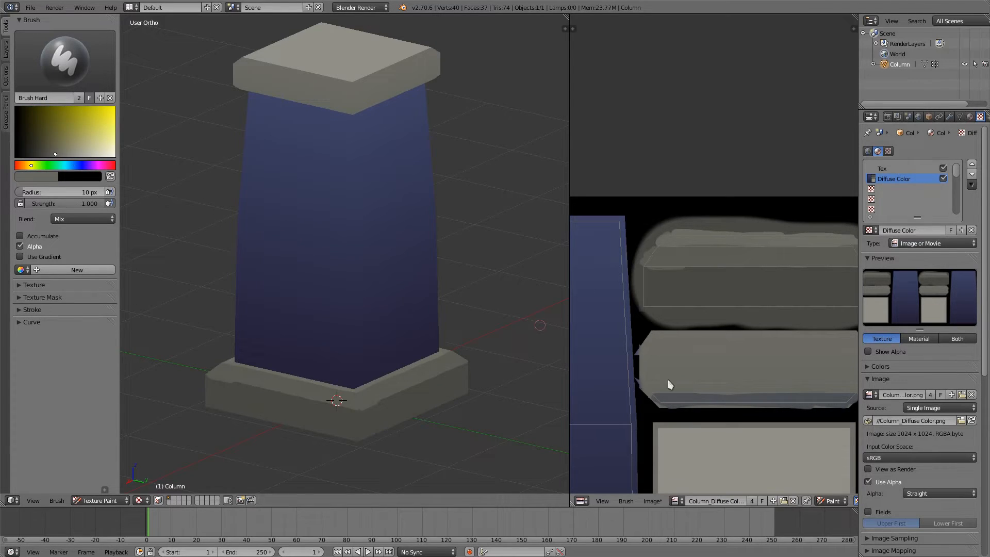
{"action": "left_click", "coordinate": [34, 166]}
{"action": "left_click_drag", "start_coordinate": [55, 153], "coordinate": [44, 154]}
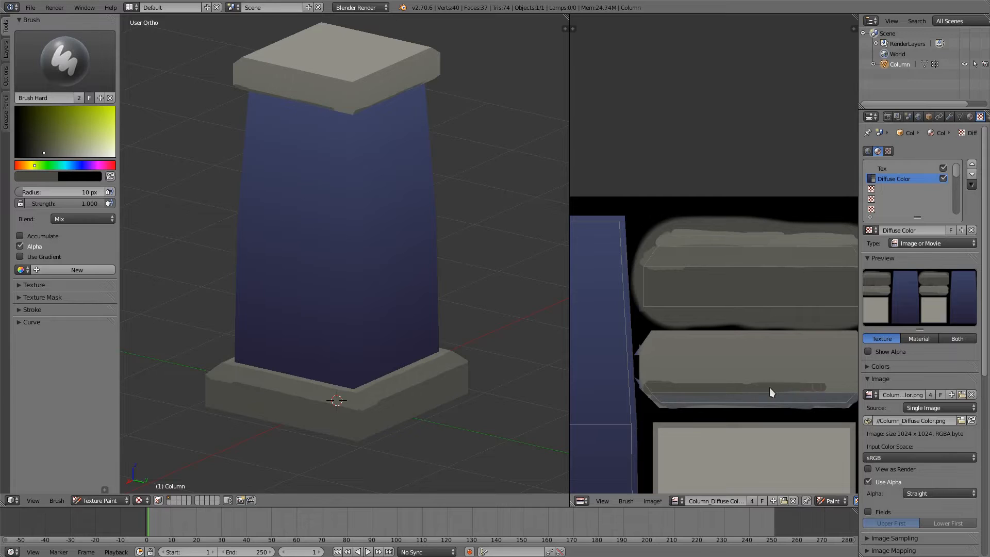
{"action": "middle_click_drag", "start_coordinate": [731, 370], "coordinate": [668, 374]}
{"action": "left_click_drag", "start_coordinate": [794, 396], "coordinate": [796, 393]}
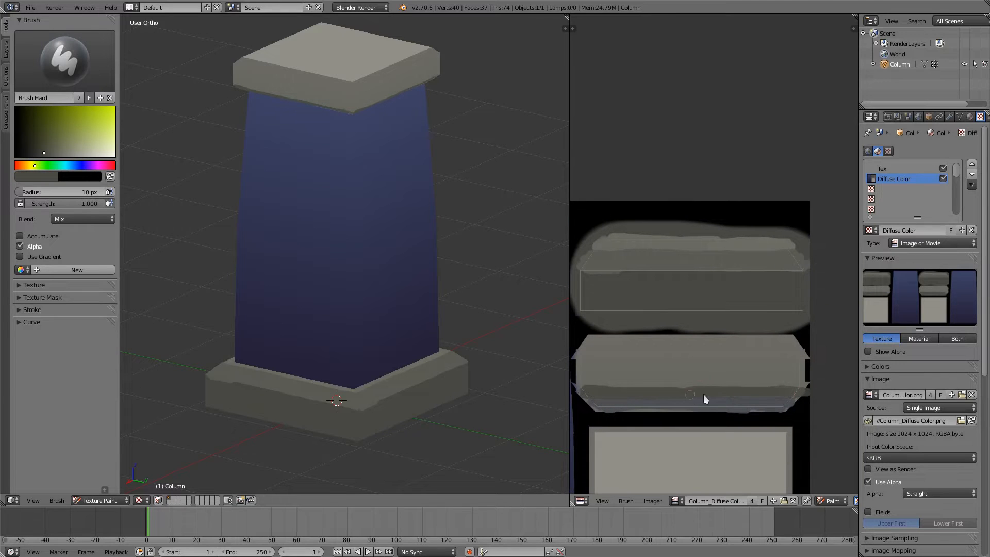
Step: Sample the blue-grey and extend the cap's underside strip past the island's lower edge
{"action": "middle_click_drag", "start_coordinate": [405, 289], "coordinate": [441, 212]}
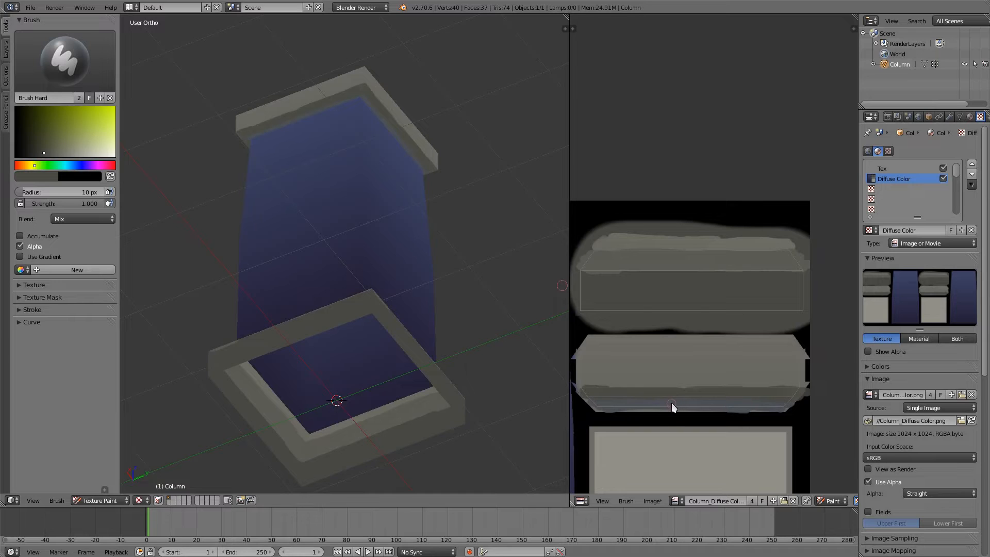
{"action": "key", "text": "s"}
{"action": "left_click_drag", "start_coordinate": [601, 413], "coordinate": [786, 406]}
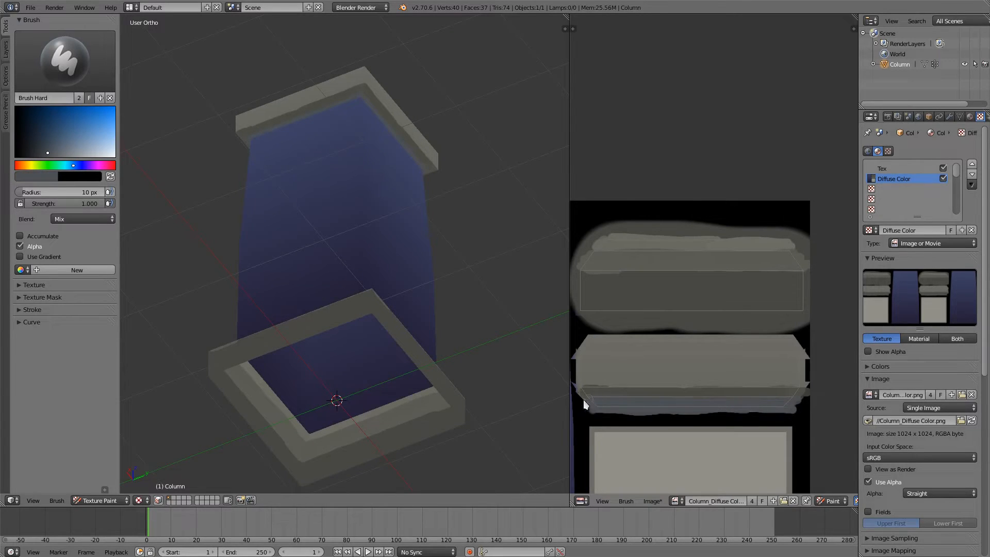
Step: Darken the blue-grey brush colour and repaint the cap's underside strip along its full length
{"action": "mouse_move", "coordinate": [374, 215]}
{"action": "middle_mouse_down"}
{"action": "mouse_move", "coordinate": [367, 246]}
{"action": "mouse_move", "coordinate": [365, 223]}
{"action": "middle_mouse_up"}
{"action": "left_click_drag", "start_coordinate": [47, 155], "coordinate": [43, 155]}
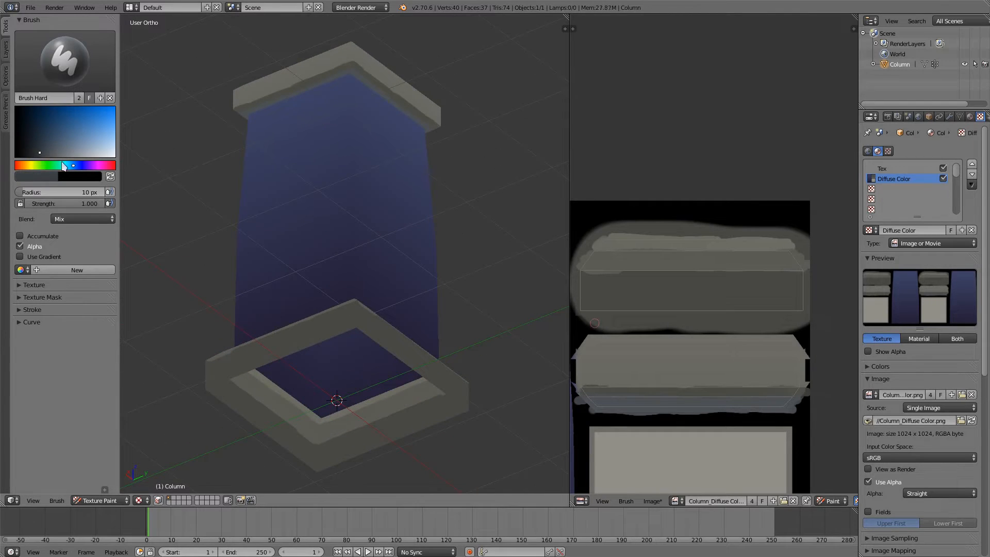
{"action": "left_click_drag", "start_coordinate": [618, 408], "coordinate": [726, 403]}
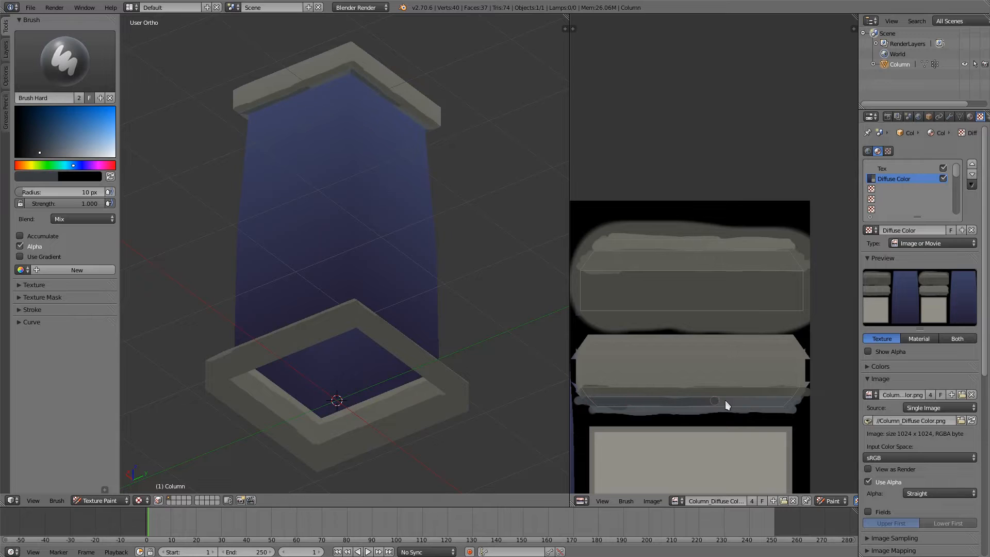
{"action": "mouse_move", "coordinate": [793, 401]}
{"action": "left_mouse_down"}
{"action": "mouse_move", "coordinate": [595, 401]}
{"action": "mouse_move", "coordinate": [756, 409]}
{"action": "left_mouse_up"}
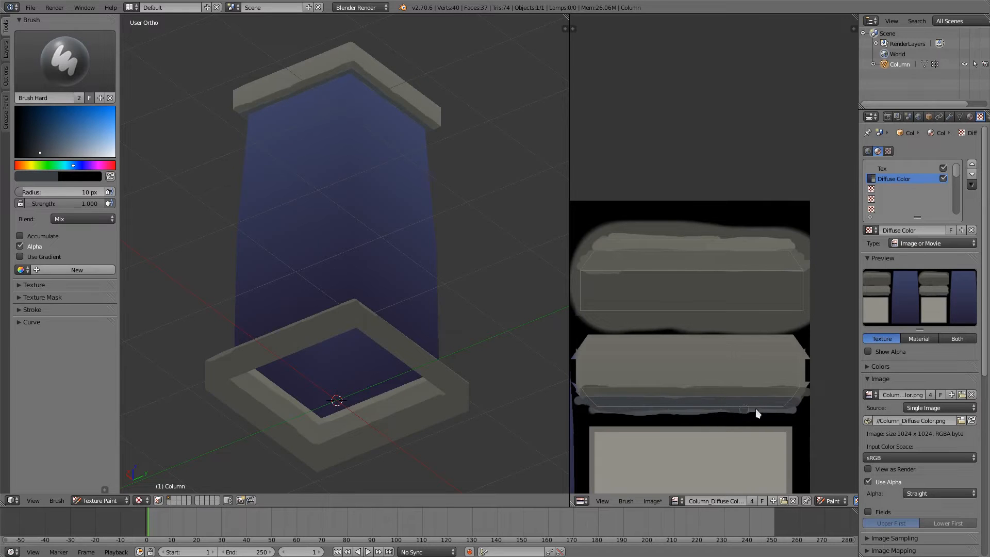
{"action": "mouse_move", "coordinate": [403, 219]}
{"action": "middle_mouse_down"}
{"action": "mouse_move", "coordinate": [380, 280]}
{"action": "mouse_move", "coordinate": [387, 319]}
{"action": "mouse_move", "coordinate": [369, 344]}
{"action": "mouse_move", "coordinate": [408, 332]}
{"action": "mouse_move", "coordinate": [400, 323]}
{"action": "middle_mouse_up"}
{"action": "scroll", "coordinate": [382, 316], "scroll_direction": "down", "scroll_amount": 2}
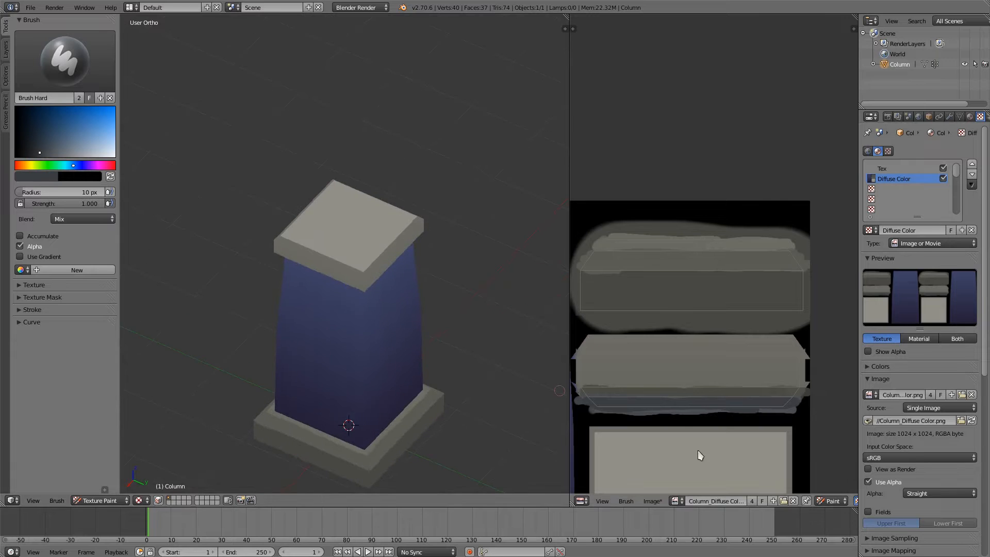
Step: Sample the cap top's light grey, darken it slightly and paint the bevel strip along the cap island's upper edge
{"action": "middle_click_drag", "start_coordinate": [580, 416], "coordinate": [585, 310]}
{"action": "middle_click_drag", "start_coordinate": [637, 362], "coordinate": [650, 344]}
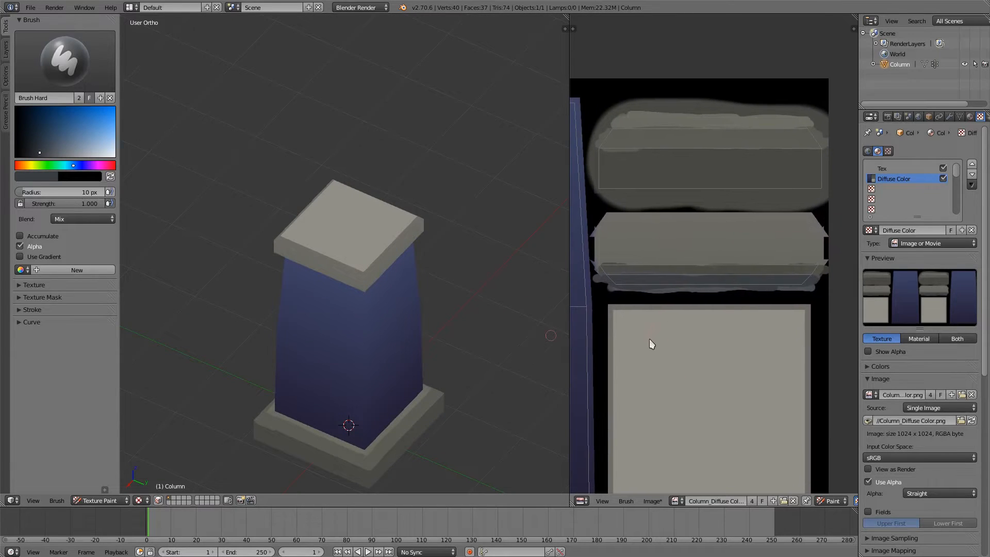
{"action": "scroll", "coordinate": [670, 236], "scroll_direction": "up", "scroll_amount": 2}
{"action": "middle_click_drag", "start_coordinate": [669, 237], "coordinate": [703, 372]}
{"action": "middle_click_drag", "start_coordinate": [656, 292], "coordinate": [622, 307], "text": "ctrl"}
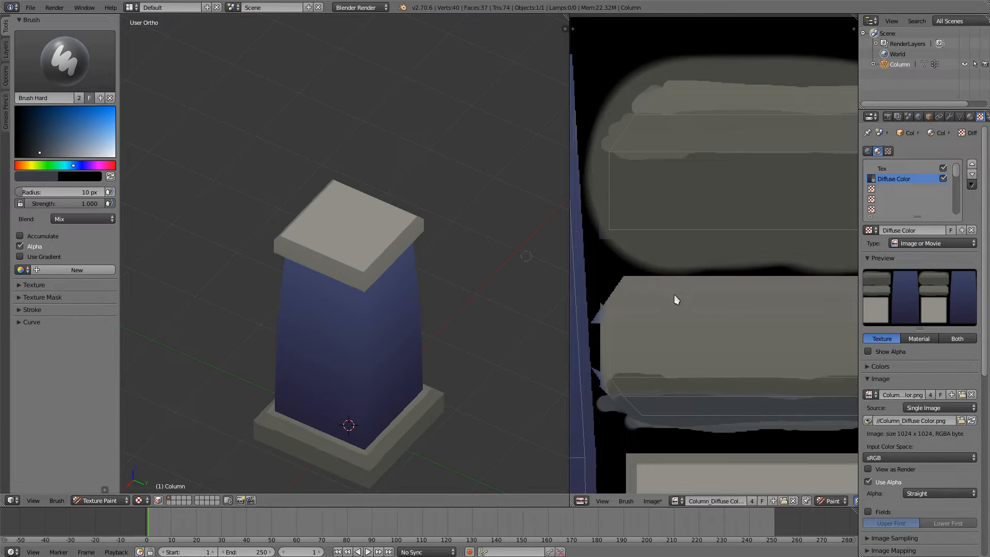
{"action": "key", "text": "s"}
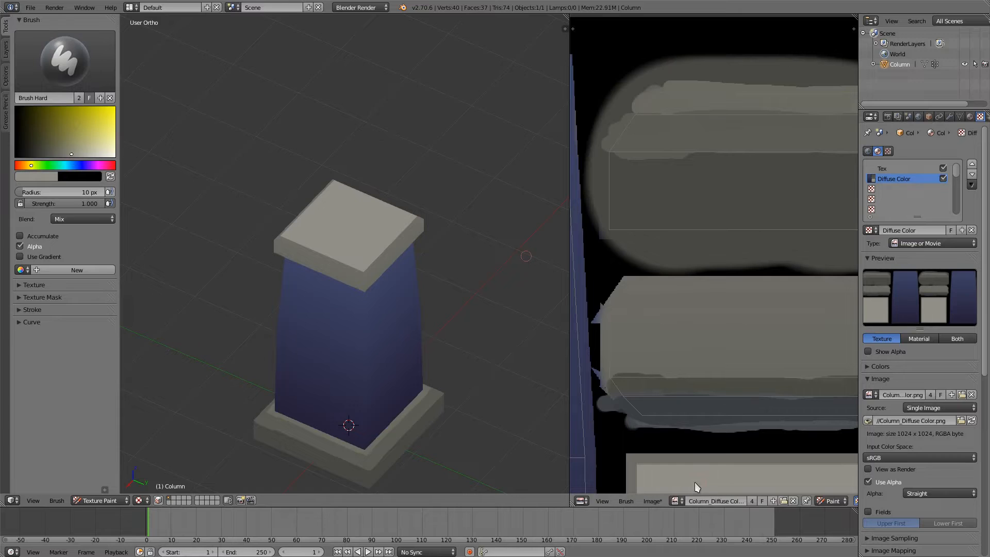
{"action": "left_click_drag", "start_coordinate": [68, 153], "coordinate": [64, 152]}
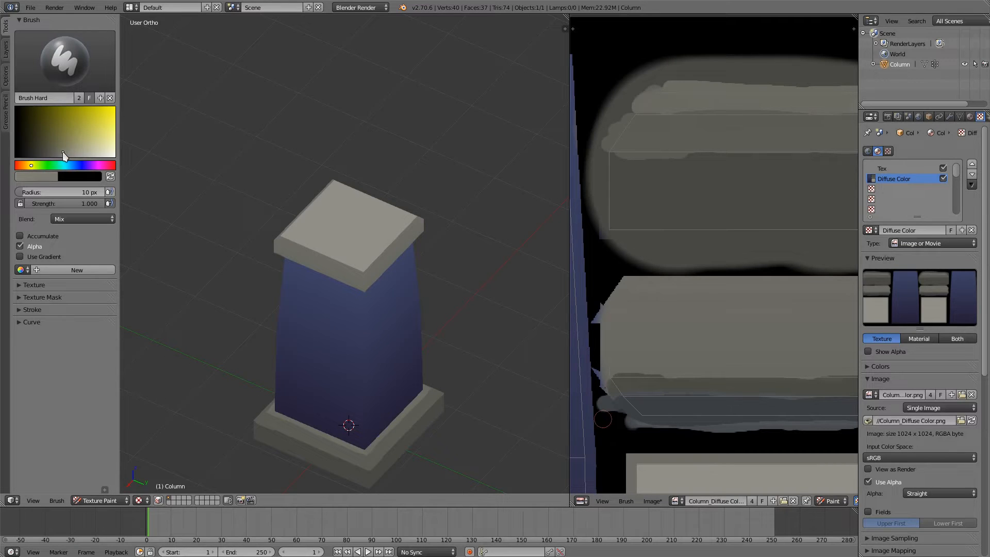
{"action": "mouse_move", "coordinate": [598, 308]}
{"action": "left_mouse_down"}
{"action": "mouse_move", "coordinate": [784, 301]}
{"action": "mouse_move", "coordinate": [751, 304]}
{"action": "left_mouse_up"}
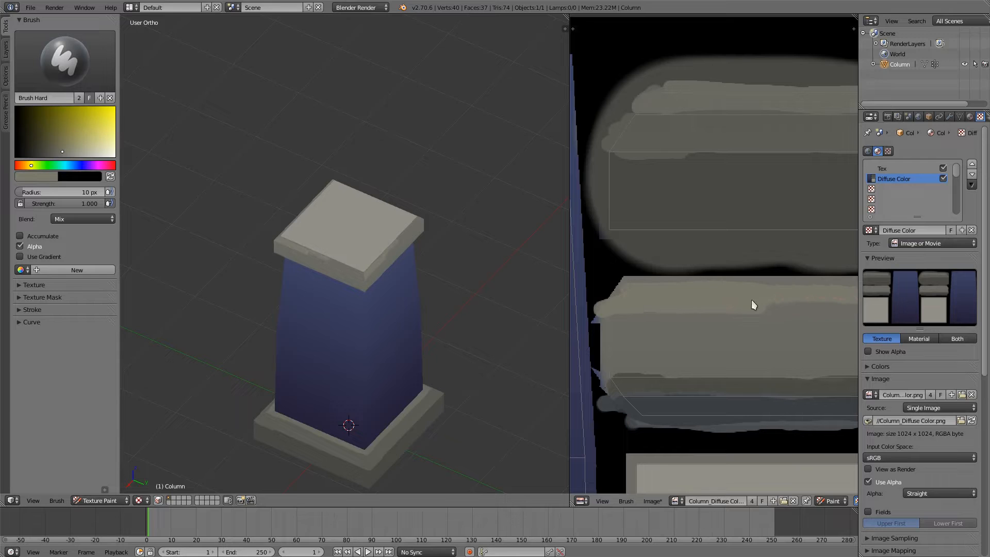
{"action": "scroll", "coordinate": [802, 306], "scroll_direction": "up", "scroll_amount": 2}
{"action": "mouse_move", "coordinate": [601, 336]}
{"action": "left_mouse_down"}
{"action": "mouse_move", "coordinate": [784, 352]}
{"action": "mouse_move", "coordinate": [850, 345]}
{"action": "mouse_move", "coordinate": [837, 336]}
{"action": "left_mouse_up"}
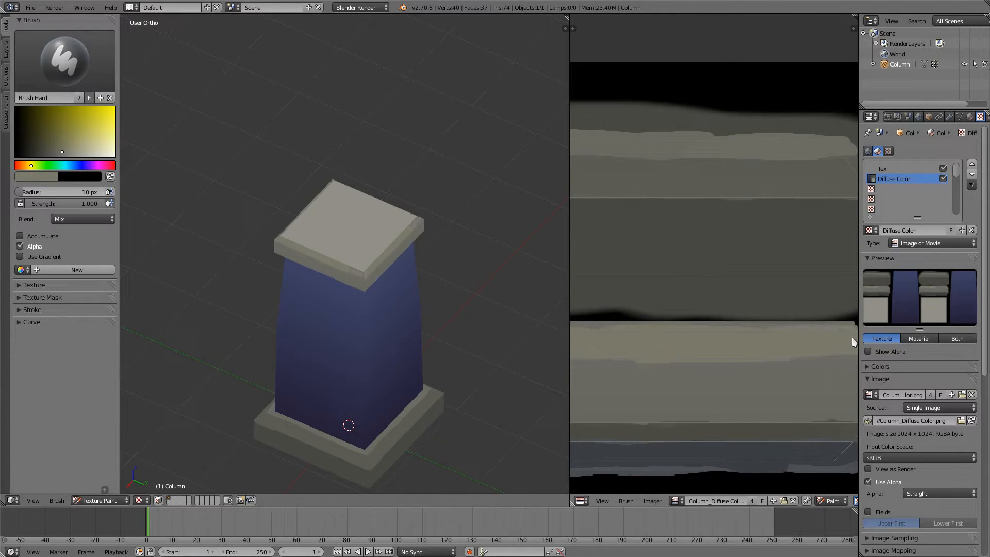
{"action": "scroll", "coordinate": [852, 339], "scroll_direction": "down", "scroll_amount": 2}
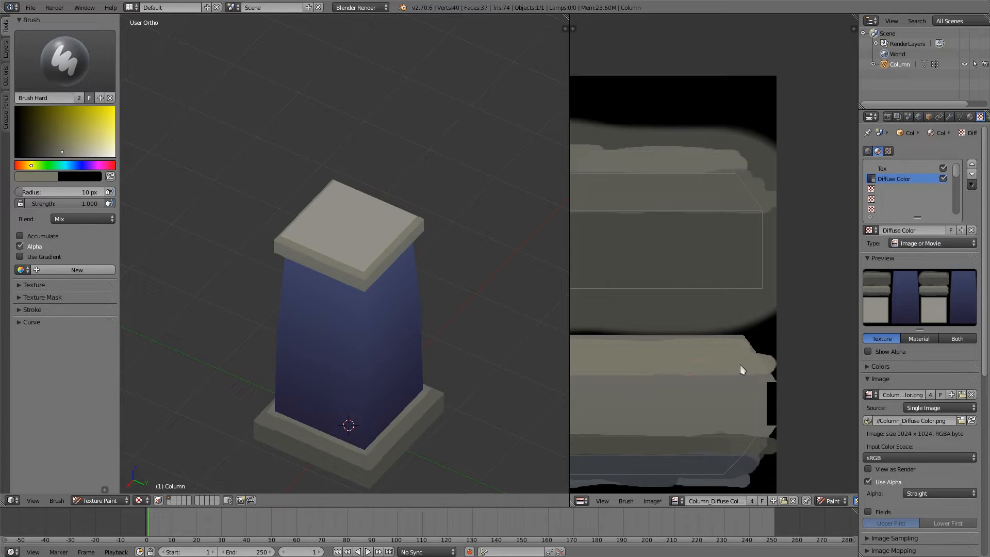
Step: Switch to the Brush Soft brush and set its colour to a lighter, less saturated blue based on the column body's blue
{"action": "middle_click_drag", "start_coordinate": [349, 388], "coordinate": [338, 343]}
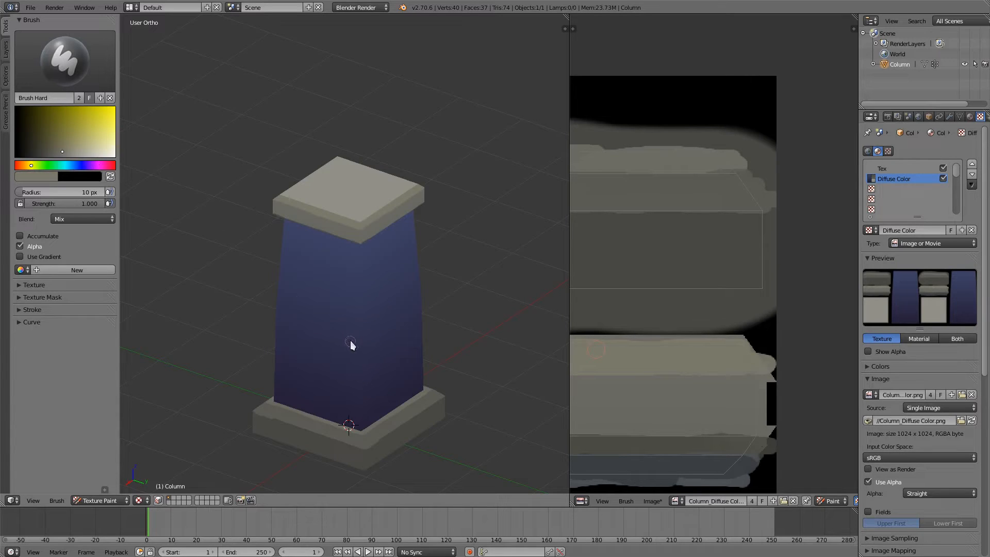
{"action": "key", "text": "s"}
{"action": "left_click_drag", "start_coordinate": [60, 133], "coordinate": [59, 142]}
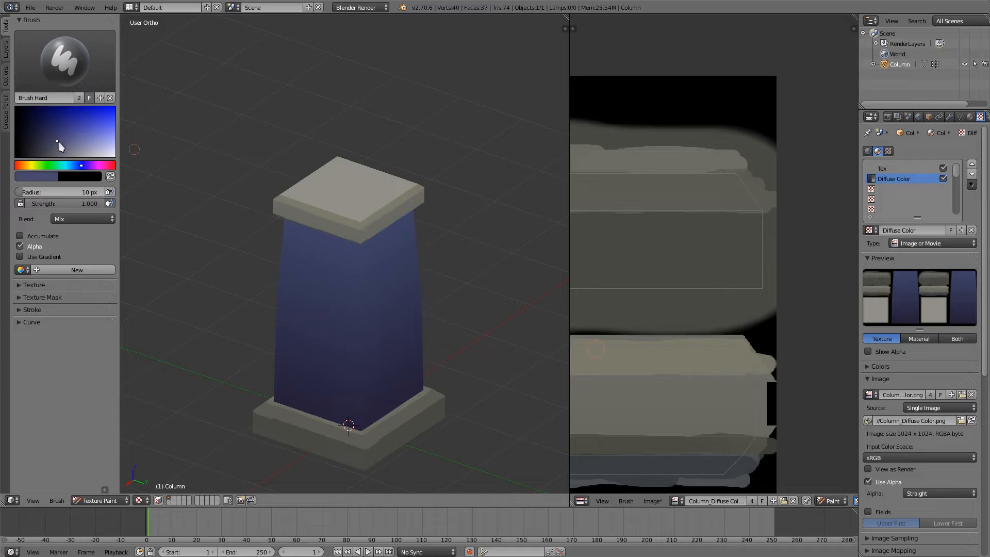
{"action": "scroll", "coordinate": [369, 276], "scroll_direction": "up", "scroll_amount": 3}
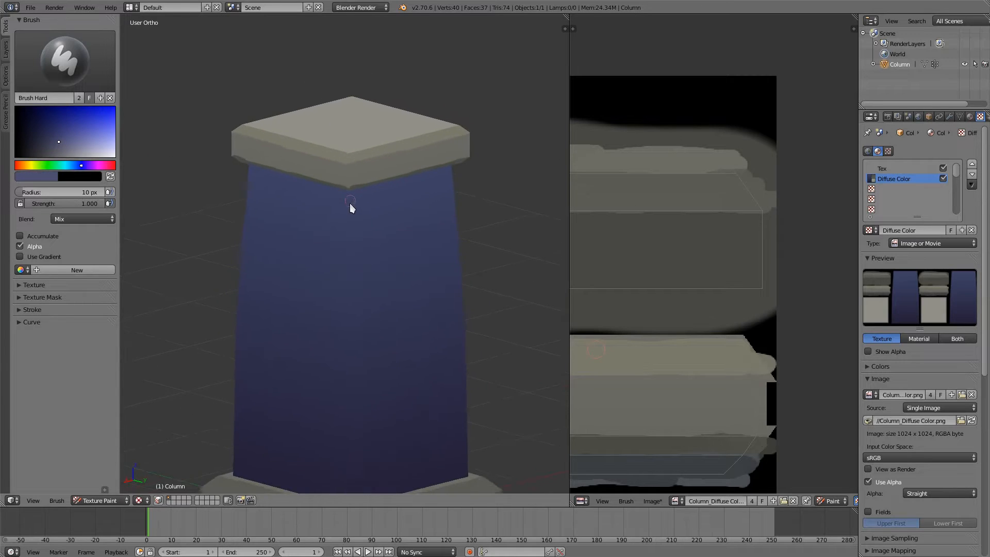
{"action": "middle_click_drag", "start_coordinate": [347, 475], "coordinate": [340, 371]}
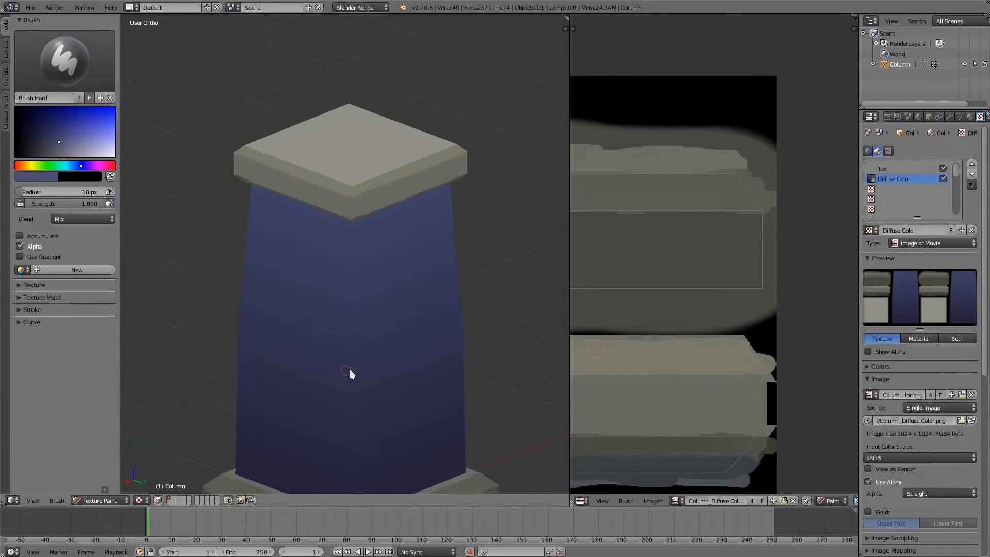
{"action": "left_click", "coordinate": [52, 57]}
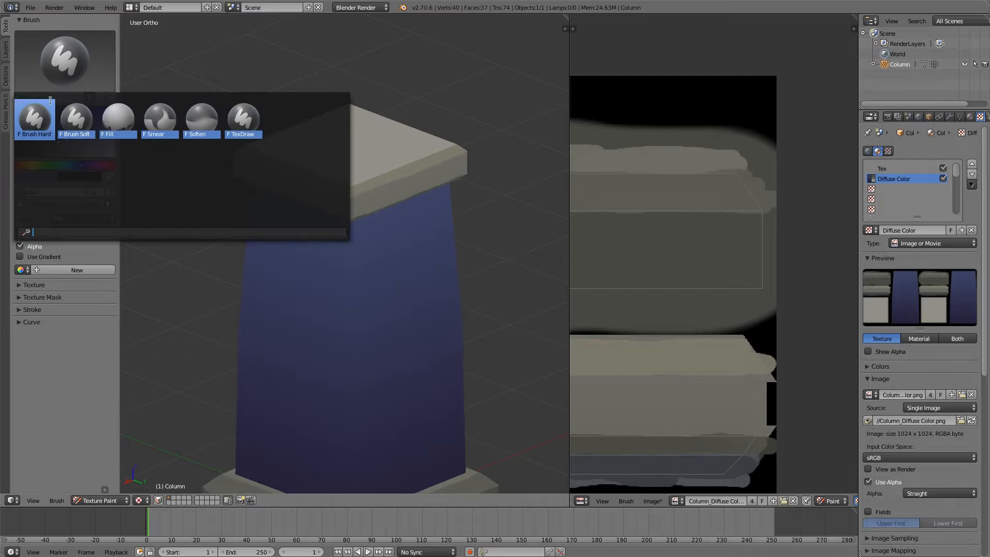
{"action": "left_click", "coordinate": [75, 123]}
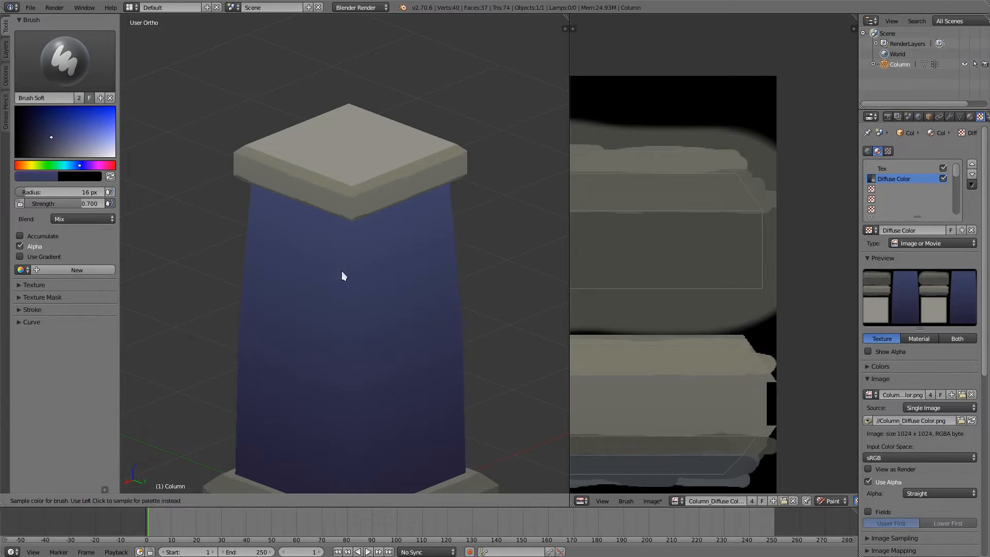
{"action": "left_click_drag", "start_coordinate": [73, 140], "coordinate": [70, 142]}
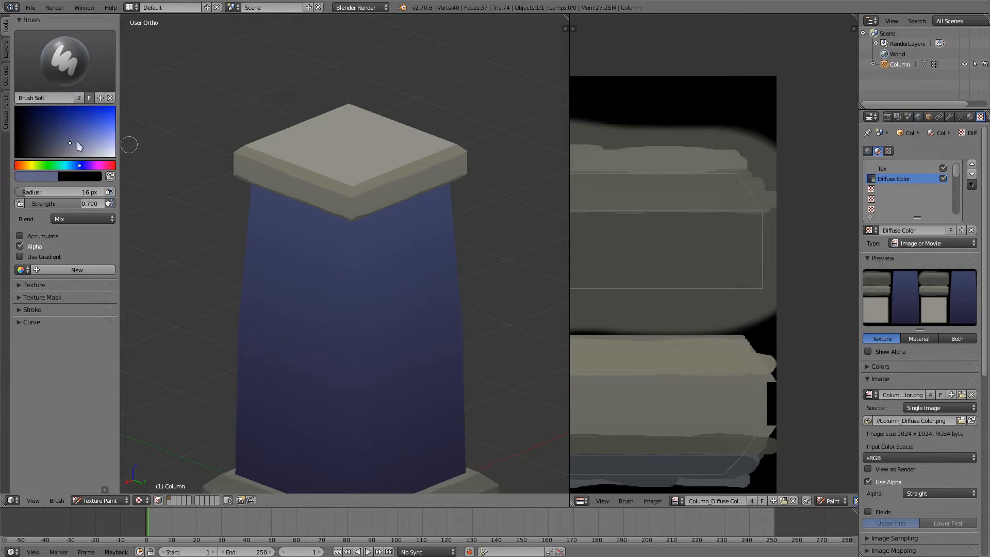
Step: Set the brush radius to 26 px and paint a soft light-blue highlight down the column body's corner edge from cap to base
{"action": "left_click", "coordinate": [355, 258]}
{"action": "middle_click_drag", "start_coordinate": [355, 258], "coordinate": [354, 208]}
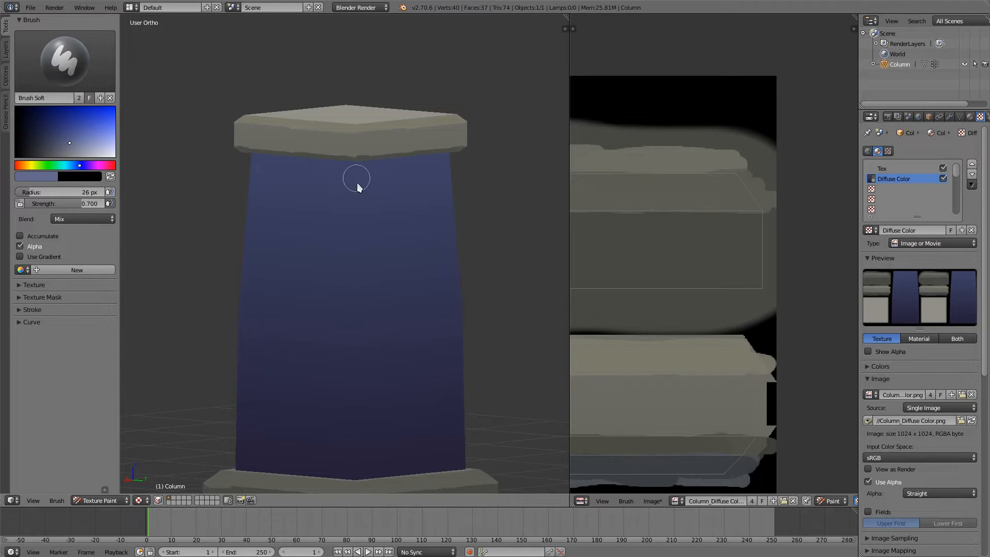
{"action": "left_click_drag", "start_coordinate": [357, 182], "coordinate": [355, 240]}
{"action": "left_click_drag", "start_coordinate": [351, 168], "coordinate": [354, 475]}
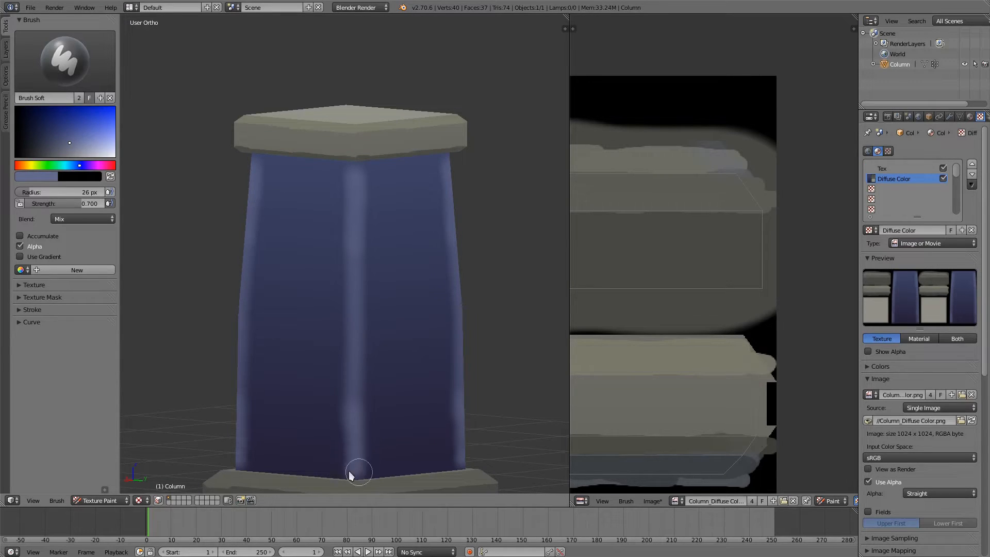
Step: Sample the cap's grey, set a lighter grey and a 13 px radius, and paint a soft highlight on the cap's corner edge
{"action": "middle_click_drag", "start_coordinate": [324, 308], "coordinate": [348, 209]}
{"action": "middle_click_drag", "start_coordinate": [307, 162], "coordinate": [344, 356]}
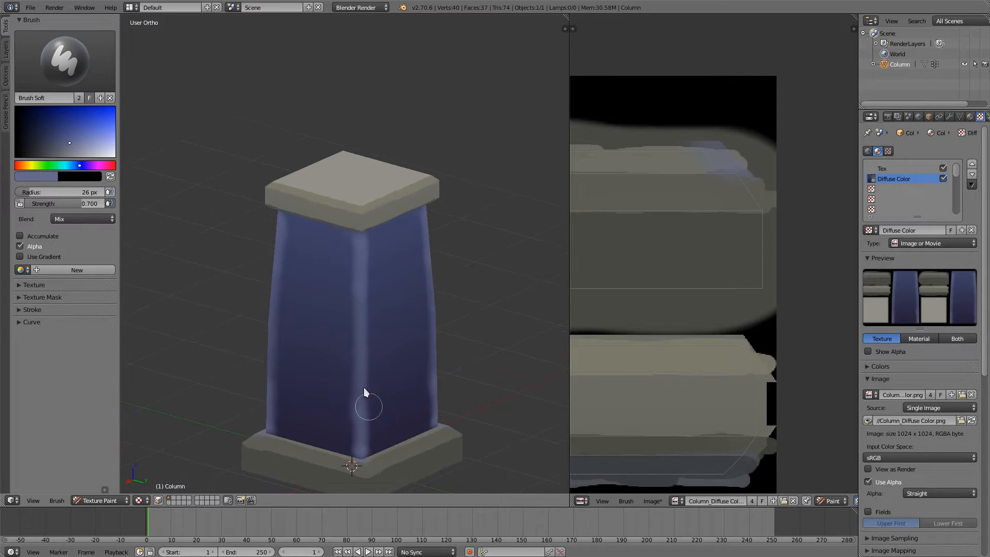
{"action": "scroll", "coordinate": [362, 390], "scroll_direction": "up", "scroll_amount": 1}
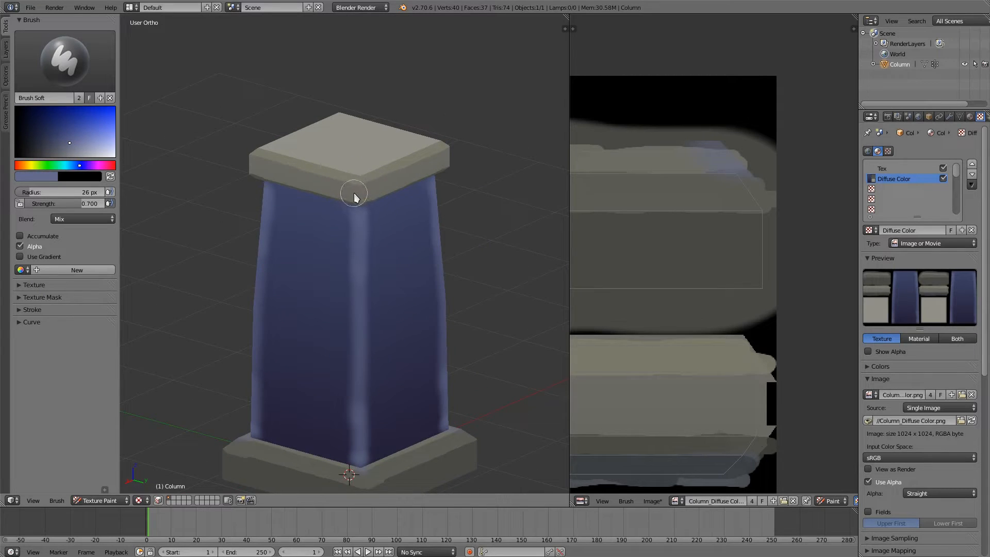
{"action": "key", "text": "s"}
{"action": "left_click", "coordinate": [69, 154]}
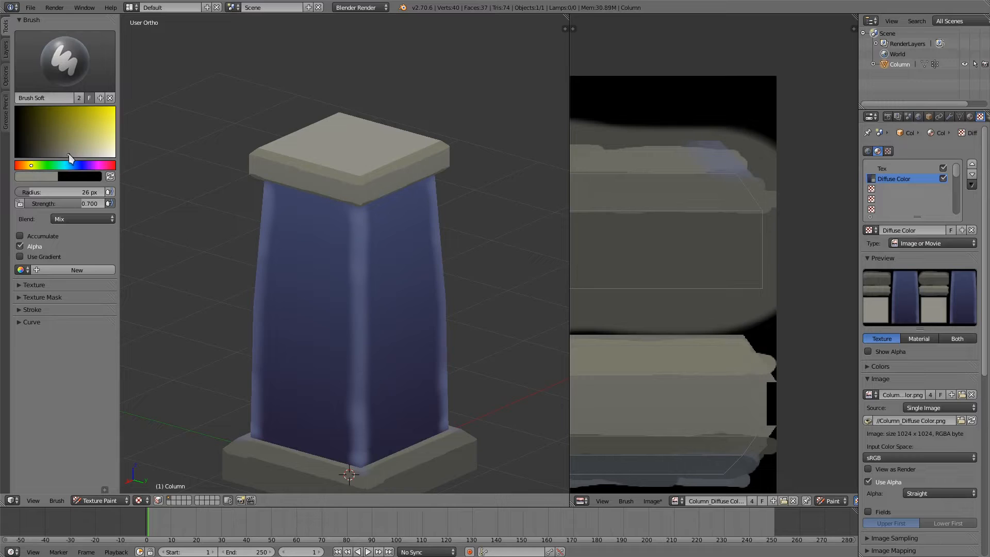
{"action": "left_click", "coordinate": [349, 210]}
{"action": "mouse_move", "coordinate": [358, 181]}
{"action": "left_mouse_down"}
{"action": "mouse_move", "coordinate": [358, 202]}
{"action": "mouse_move", "coordinate": [359, 181]}
{"action": "left_mouse_up"}
{"action": "middle_click_drag", "start_coordinate": [349, 163], "coordinate": [355, 127]}
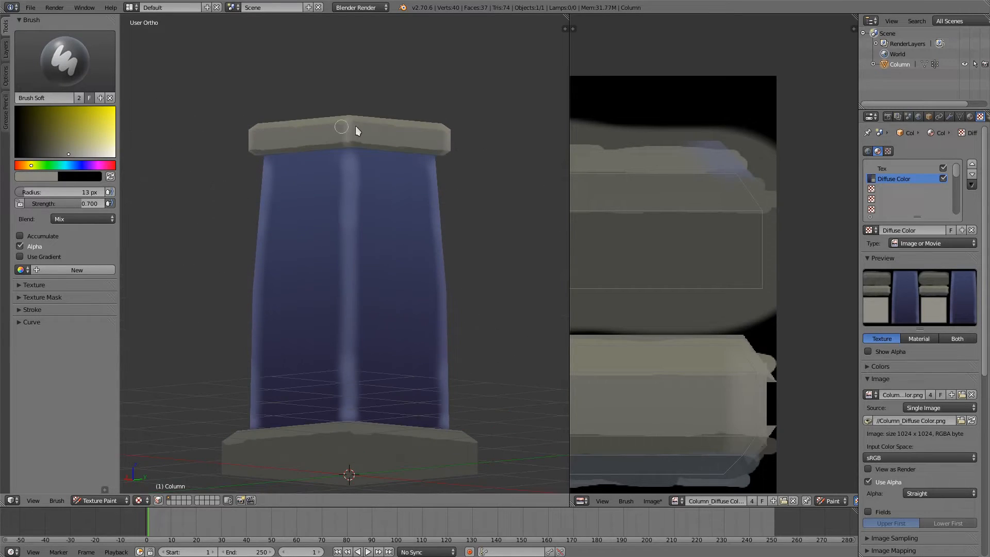
Step: Paint the same soft grey highlight down the base's corner edge and along the upper edges of the base and cap
{"action": "mouse_move", "coordinate": [374, 438]}
{"action": "middle_mouse_down"}
{"action": "mouse_move", "coordinate": [378, 451]}
{"action": "mouse_move", "coordinate": [351, 365]}
{"action": "middle_mouse_up"}
{"action": "left_click_drag", "start_coordinate": [334, 387], "coordinate": [335, 447]}
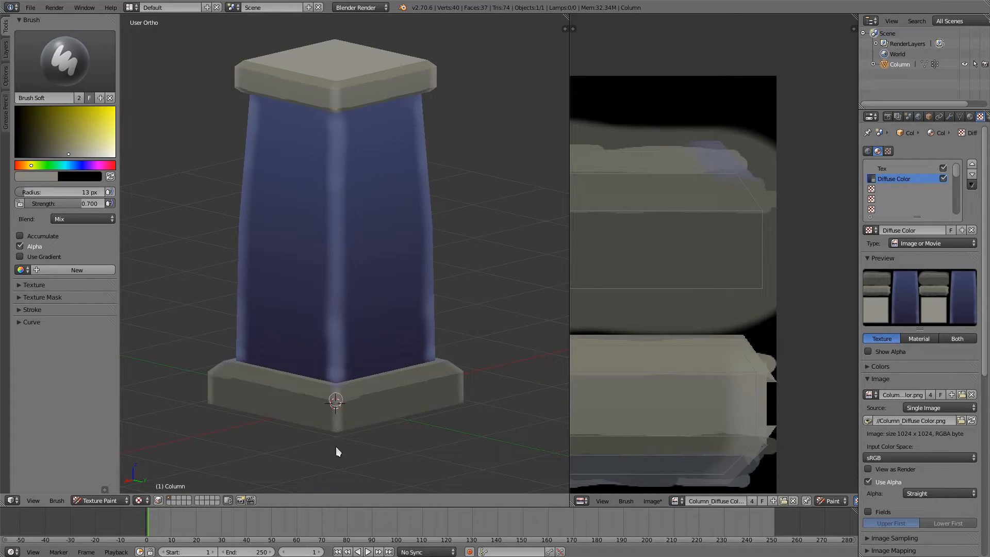
{"action": "mouse_move", "coordinate": [347, 356]}
{"action": "middle_mouse_down"}
{"action": "mouse_move", "coordinate": [382, 380]}
{"action": "mouse_move", "coordinate": [343, 376]}
{"action": "mouse_move", "coordinate": [341, 406]}
{"action": "middle_mouse_up"}
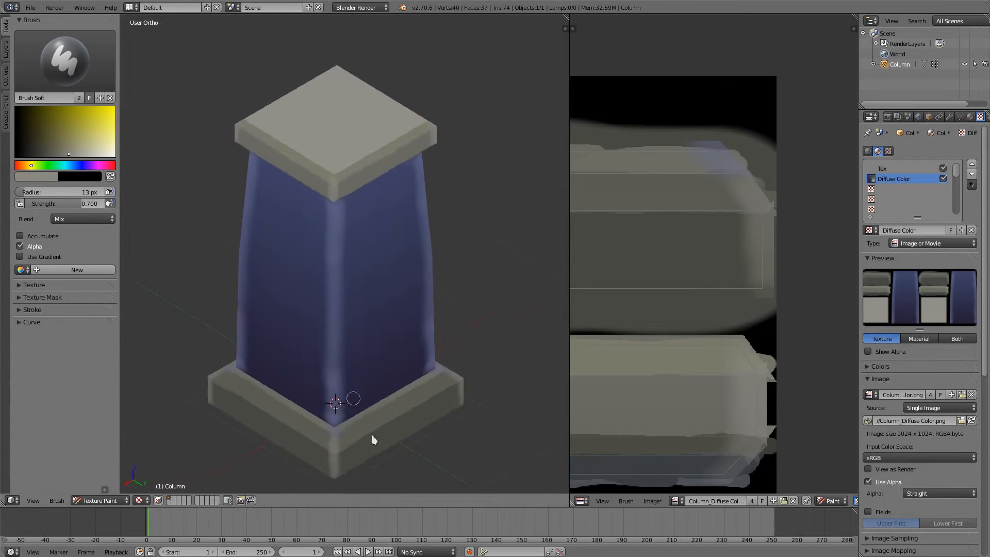
{"action": "left_click_drag", "start_coordinate": [341, 454], "coordinate": [455, 385]}
{"action": "middle_click_drag", "start_coordinate": [261, 360], "coordinate": [263, 247]}
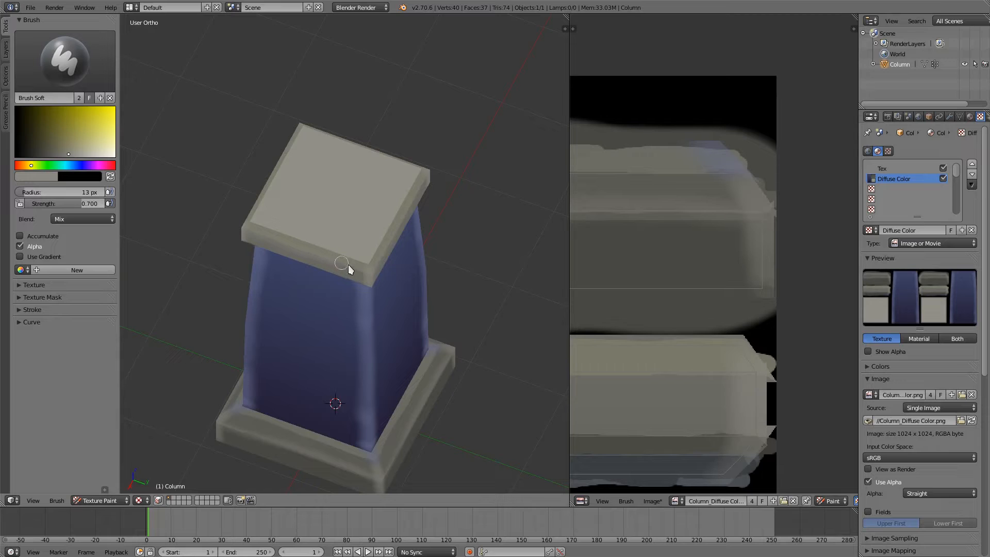
{"action": "middle_click_drag", "start_coordinate": [364, 256], "coordinate": [297, 121]}
{"action": "mouse_move", "coordinate": [316, 170]}
{"action": "middle_mouse_down"}
{"action": "mouse_move", "coordinate": [314, 206]}
{"action": "mouse_move", "coordinate": [306, 202]}
{"action": "mouse_move", "coordinate": [332, 198]}
{"action": "middle_mouse_up"}
Step: Switch to the Brush Hard brush, darken the body's blue to near black and set the stroke method to Line
{"action": "left_click", "coordinate": [36, 62]}
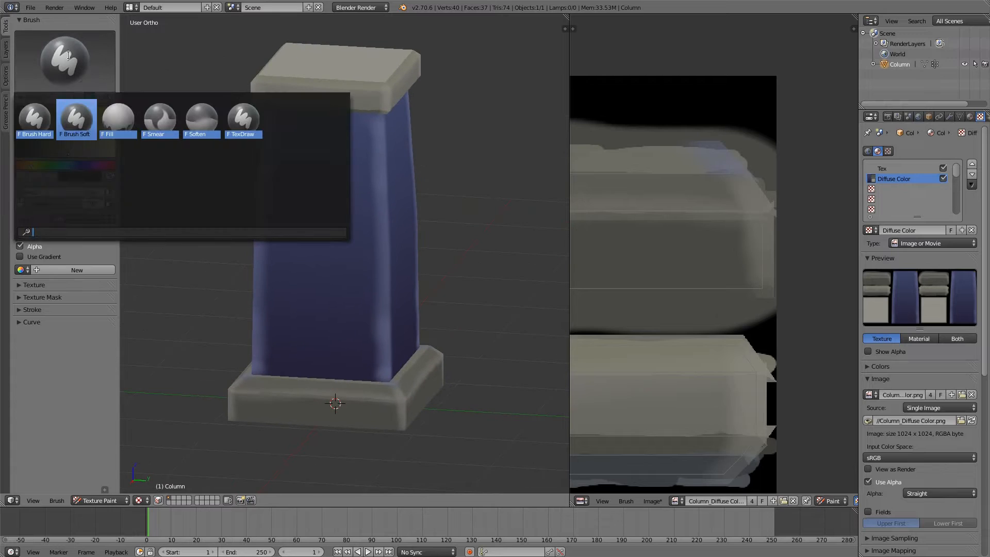
{"action": "left_click", "coordinate": [36, 120]}
{"action": "mouse_move", "coordinate": [302, 286]}
{"action": "middle_mouse_down"}
{"action": "mouse_move", "coordinate": [322, 282]}
{"action": "mouse_move", "coordinate": [377, 332]}
{"action": "middle_mouse_up"}
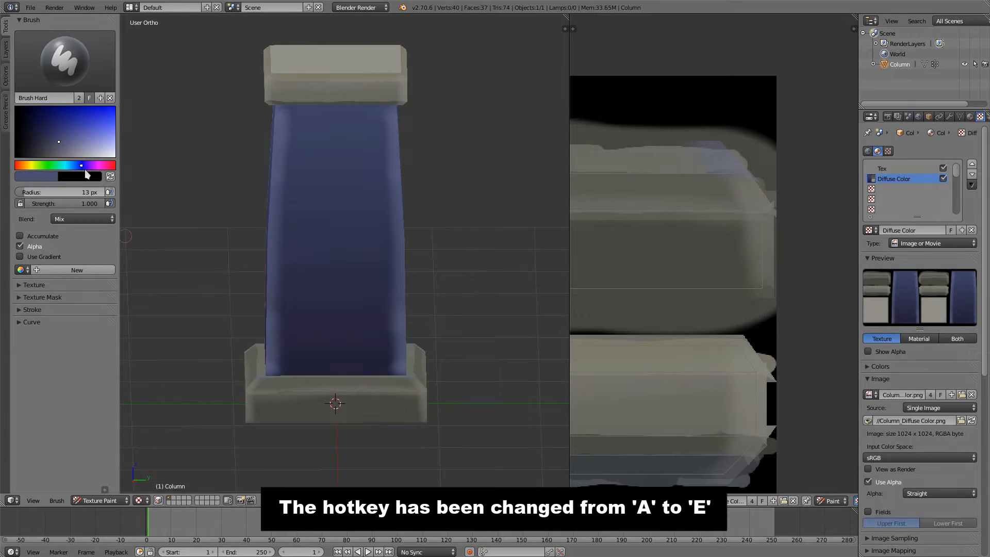
{"action": "left_click", "coordinate": [25, 155]}
{"action": "left_click", "coordinate": [30, 311]}
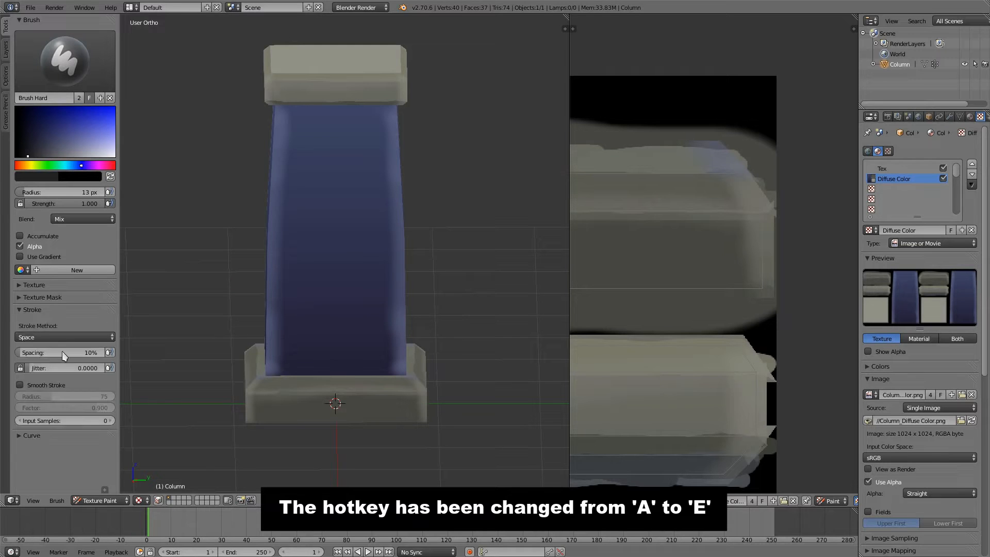
{"action": "left_click", "coordinate": [62, 337]}
{"action": "left_click", "coordinate": [66, 269]}
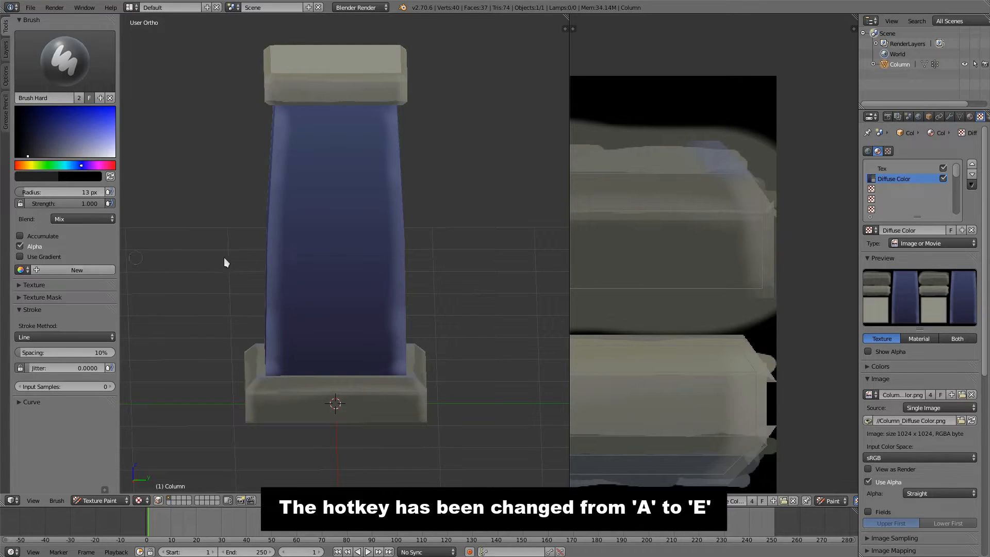
Step: Set the brush radius to 5 px and draw two dark horizontal brick lines across the upper part of the column body's texture island
{"action": "mouse_move", "coordinate": [223, 258]}
{"action": "middle_mouse_down"}
{"action": "mouse_move", "coordinate": [249, 272]}
{"action": "mouse_move", "coordinate": [370, 276]}
{"action": "middle_mouse_up"}
{"action": "key", "text": "KP_3"}
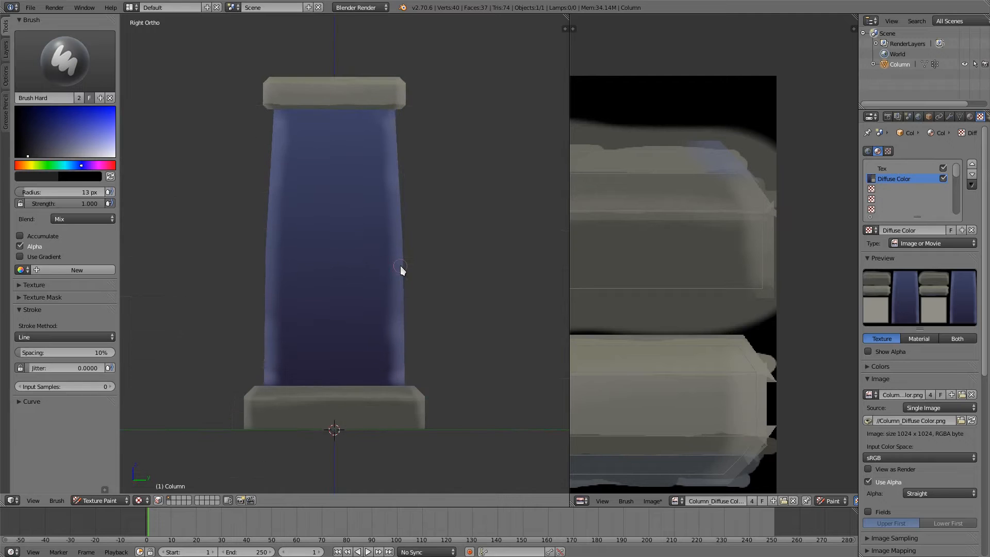
{"action": "key", "text": "KP_5"}
{"action": "key", "text": "KP_5"}
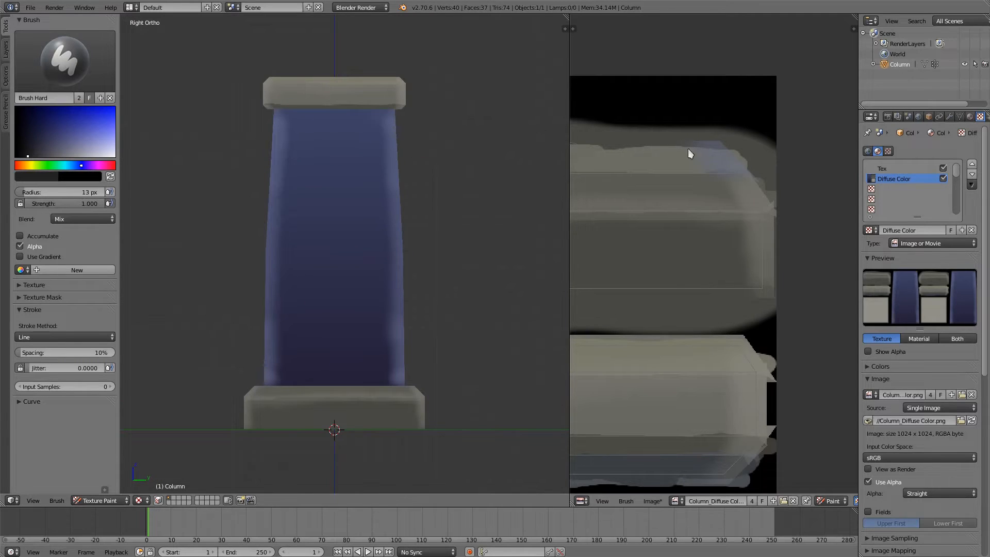
{"action": "middle_click_drag", "start_coordinate": [629, 237], "coordinate": [815, 179]}
{"action": "middle_click_drag", "start_coordinate": [726, 227], "coordinate": [732, 330], "text": "ctrl"}
{"action": "middle_click_drag", "start_coordinate": [685, 315], "coordinate": [825, 343]}
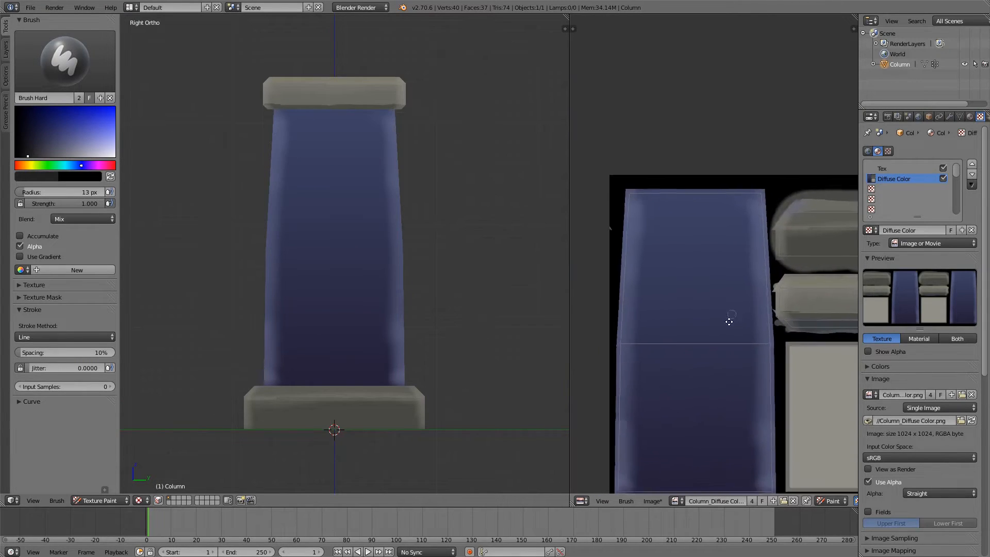
{"action": "middle_click_drag", "start_coordinate": [729, 320], "coordinate": [727, 334], "text": "ctrl"}
{"action": "mouse_move", "coordinate": [724, 307]}
{"action": "middle_mouse_down"}
{"action": "mouse_move", "coordinate": [745, 245]}
{"action": "mouse_move", "coordinate": [731, 309]}
{"action": "middle_mouse_up"}
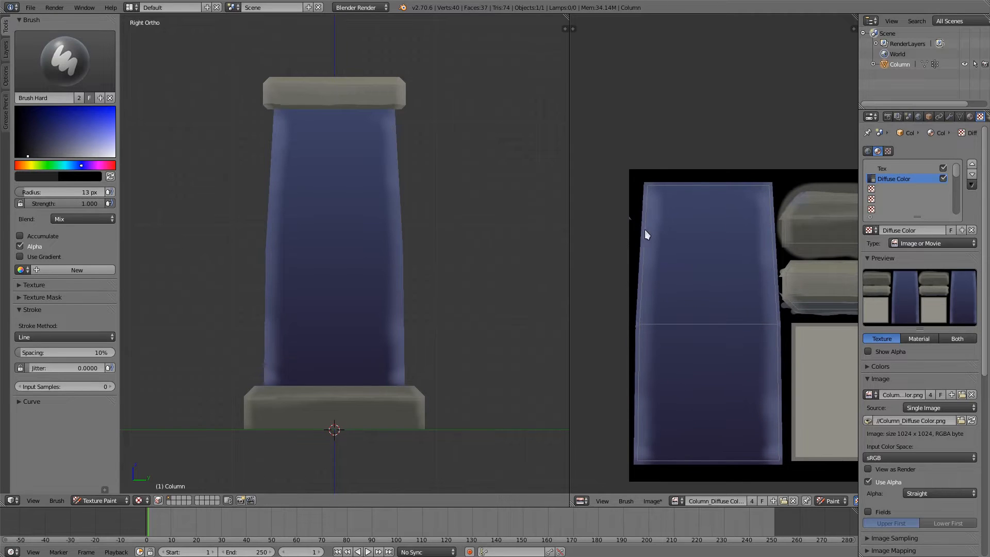
{"action": "key", "text": "f"}
{"action": "left_click", "coordinate": [638, 224]}
{"action": "left_click_drag", "start_coordinate": [638, 224], "coordinate": [668, 222]}
{"action": "left_click_drag", "start_coordinate": [778, 224], "coordinate": [778, 224]}
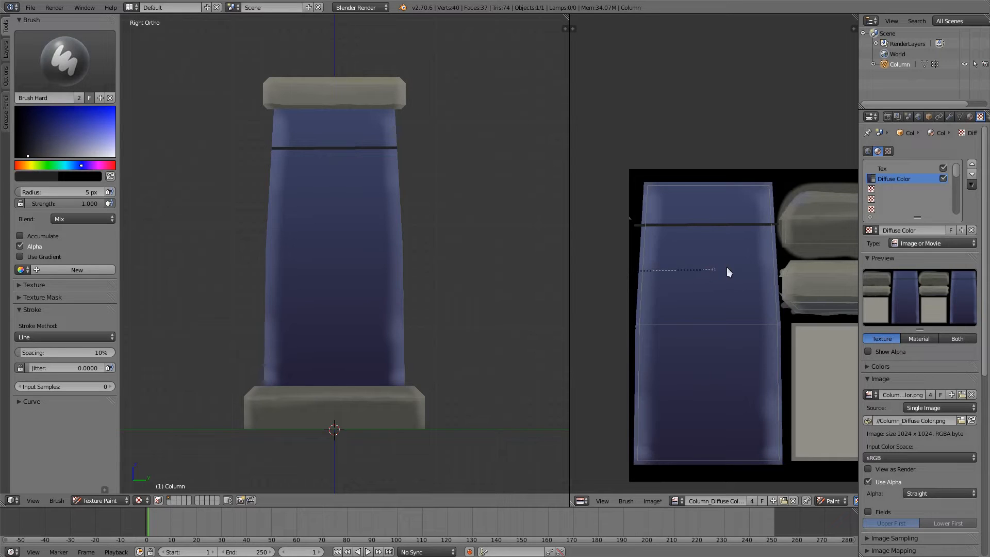
{"action": "left_click_drag", "start_coordinate": [769, 271], "coordinate": [779, 271]}
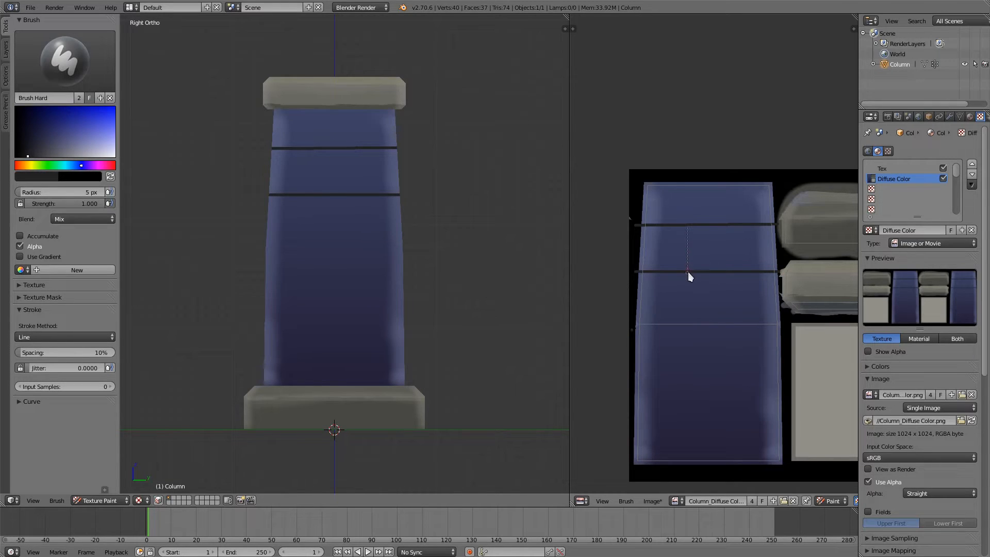
Step: Draw staggered vertical joints in the body's upper three brick rows and start the third row's lower line from the island's left edge
{"action": "left_click_drag", "start_coordinate": [688, 271], "coordinate": [688, 271]}
{"action": "left_click_drag", "start_coordinate": [717, 224], "coordinate": [717, 224]}
{"action": "middle_click_drag", "start_coordinate": [325, 247], "coordinate": [392, 252]}
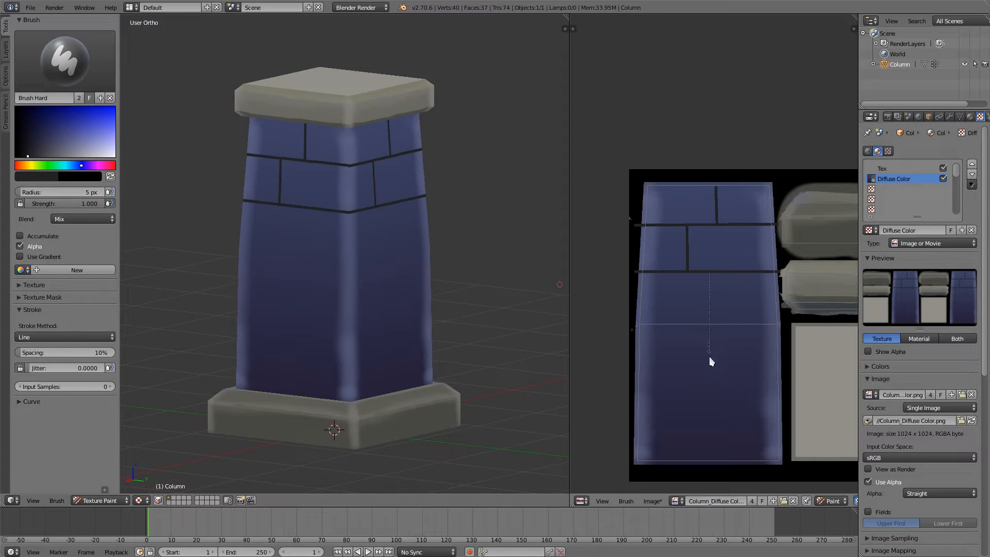
{"action": "left_click_drag", "start_coordinate": [710, 359], "coordinate": [635, 364]}
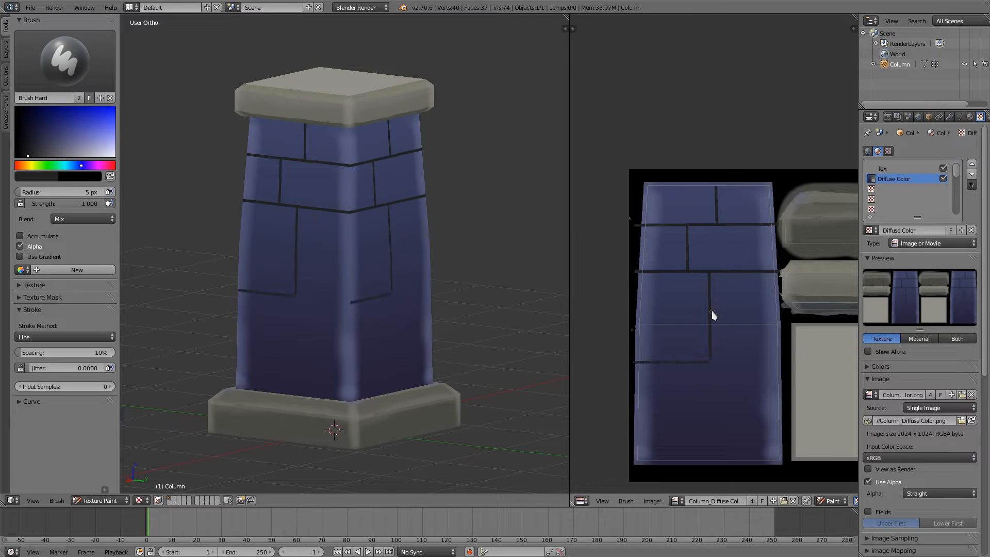
{"action": "left_click_drag", "start_coordinate": [781, 318], "coordinate": [787, 317]}
{"action": "middle_click_drag", "start_coordinate": [423, 301], "coordinate": [358, 271]}
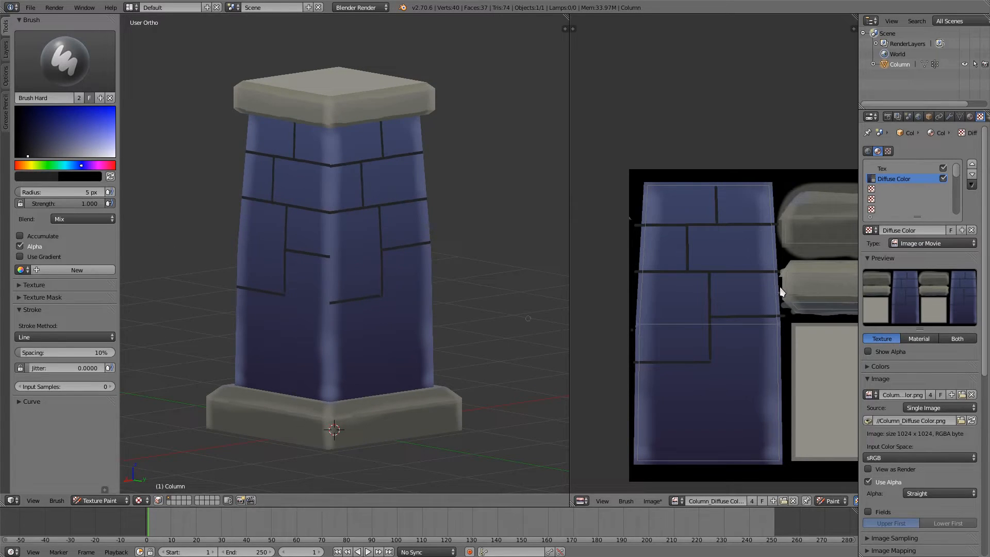
{"action": "key", "text": "ctrl+z"}
Step: Extend the third brick row's lower line to the right edge of the body island
{"action": "left_click_drag", "start_coordinate": [774, 363], "coordinate": [781, 363]}
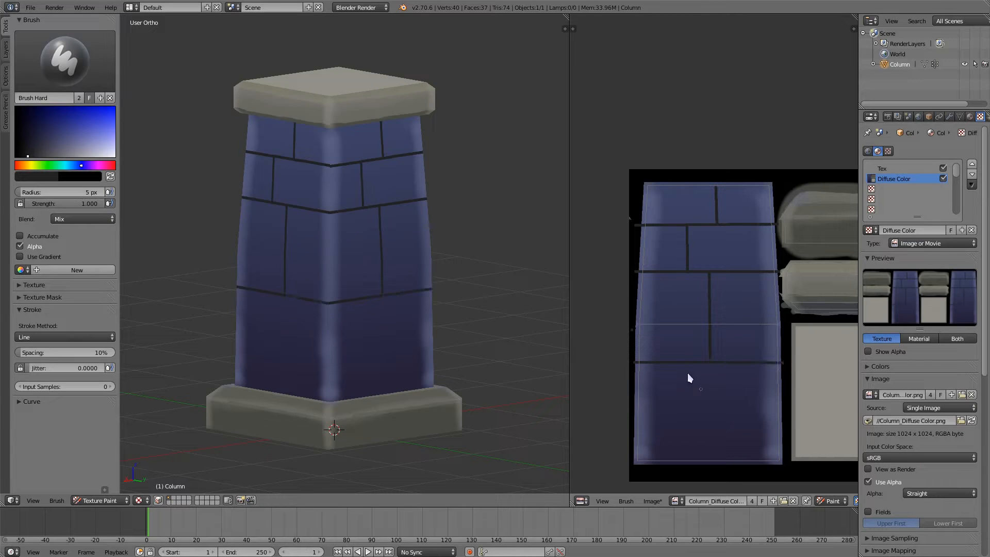
{"action": "middle_click_drag", "start_coordinate": [419, 336], "coordinate": [503, 317]}
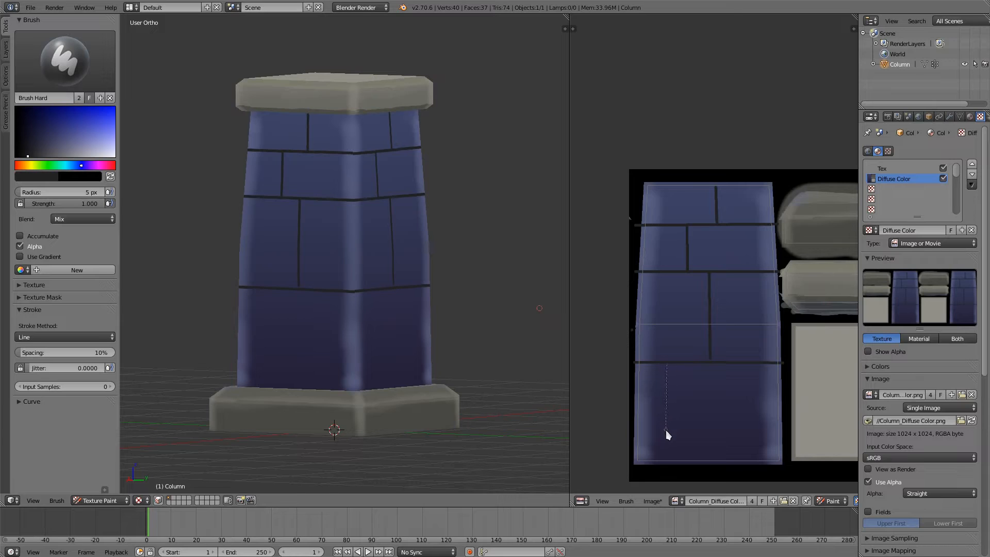
{"action": "left_click_drag", "start_coordinate": [668, 431], "coordinate": [667, 431]}
{"action": "left_click_drag", "start_coordinate": [748, 402], "coordinate": [748, 403]}
{"action": "mouse_move", "coordinate": [752, 429]}
{"action": "left_mouse_down"}
{"action": "mouse_move", "coordinate": [781, 436]}
{"action": "mouse_move", "coordinate": [766, 436]}
{"action": "mouse_move", "coordinate": [751, 464]}
{"action": "left_mouse_up"}
{"action": "key", "text": "ctrl+z"}
{"action": "key", "text": "ctrl+z"}
{"action": "key", "text": "ctrl+z"}
Step: Draw one more horizontal line low on the body, with two vertical joints in the row above it and two in the bottom row
{"action": "left_click_drag", "start_coordinate": [734, 416], "coordinate": [733, 416]}
{"action": "left_click_drag", "start_coordinate": [669, 408], "coordinate": [669, 416]}
{"action": "left_click_drag", "start_coordinate": [732, 418], "coordinate": [789, 415]}
{"action": "key", "text": "ctrl+z"}
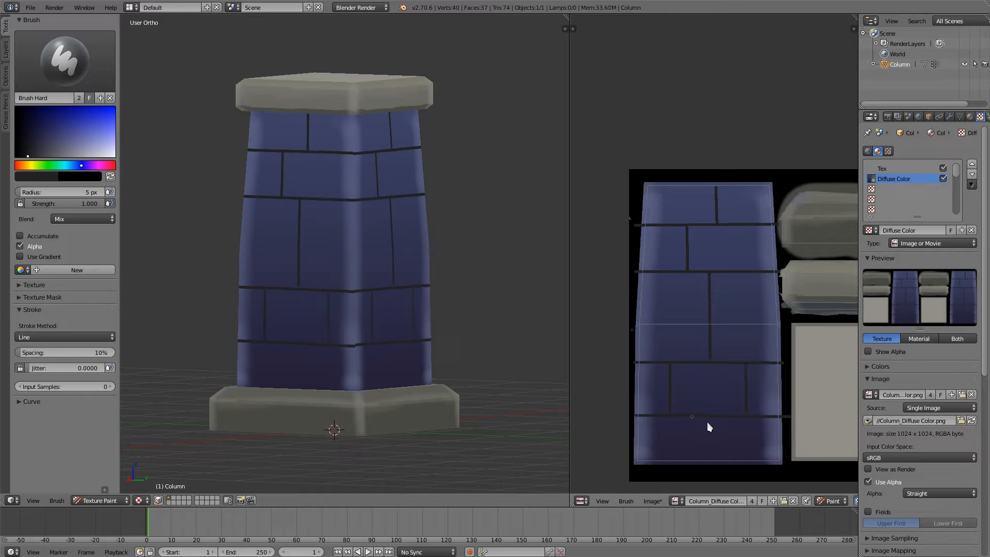
{"action": "left_click_drag", "start_coordinate": [689, 419], "coordinate": [692, 464]}
{"action": "left_click_drag", "start_coordinate": [757, 417], "coordinate": [760, 469]}
{"action": "middle_click_drag", "start_coordinate": [520, 369], "coordinate": [455, 289]}
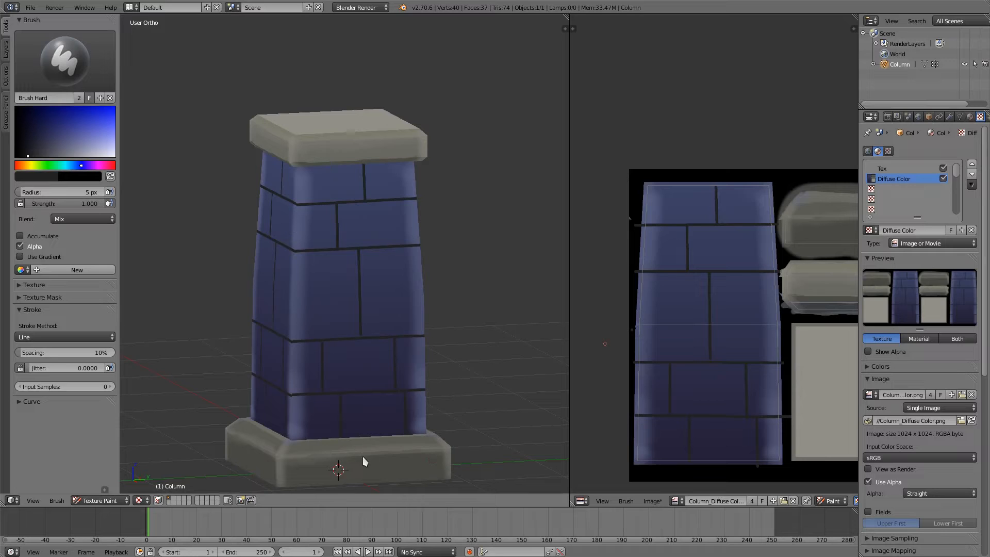
Step: Sample the stone's grey, darken it to near black and draw a vertical dividing line up the middle of the base's side face
{"action": "middle_click_drag", "start_coordinate": [803, 310], "coordinate": [679, 354]}
{"action": "middle_click_drag", "start_coordinate": [613, 356], "coordinate": [615, 356]}
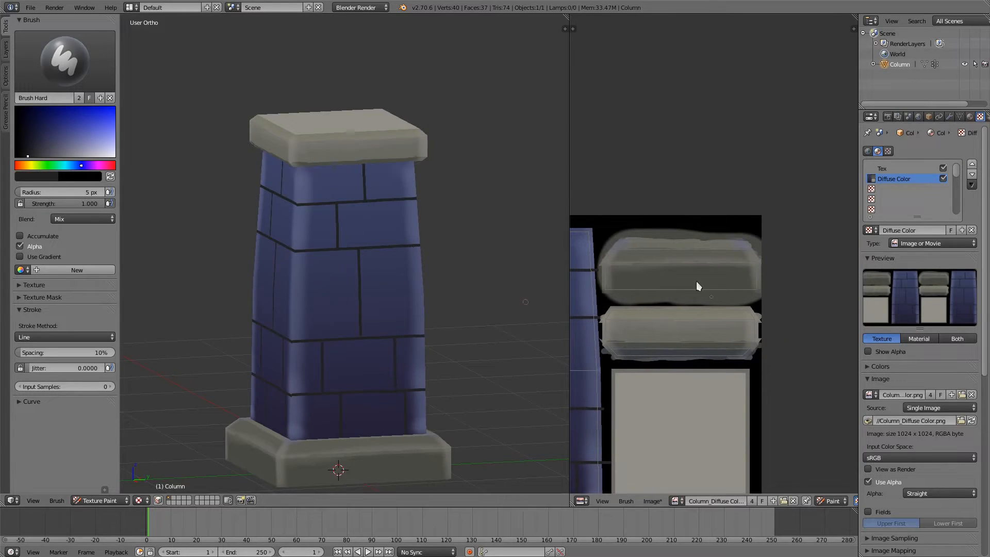
{"action": "key", "text": "s"}
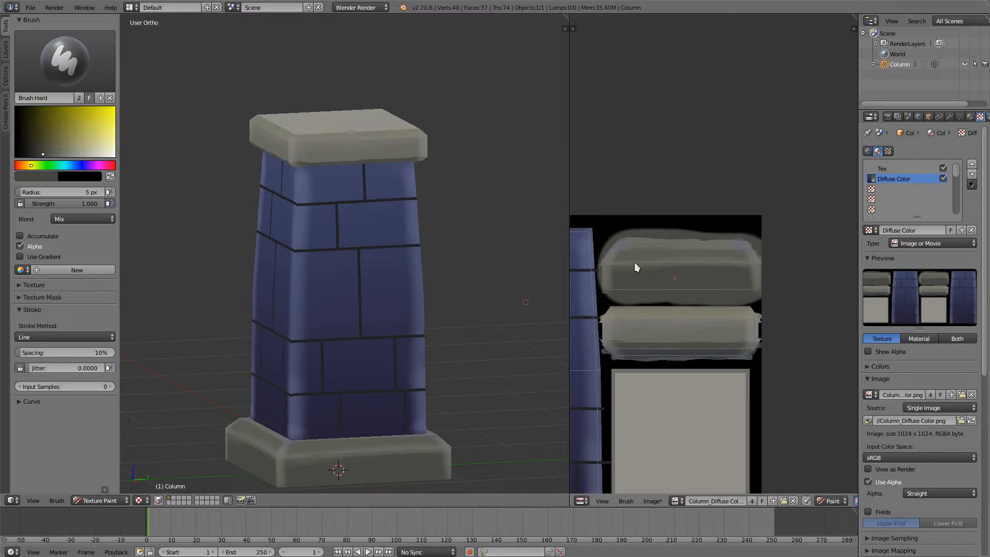
{"action": "left_click_drag", "start_coordinate": [41, 153], "coordinate": [32, 155]}
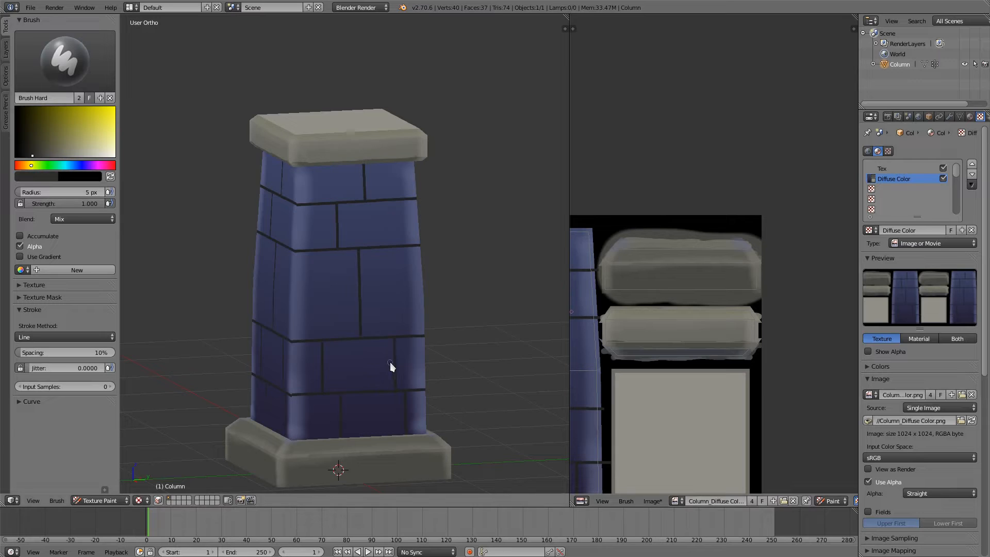
{"action": "key", "text": "KP_3"}
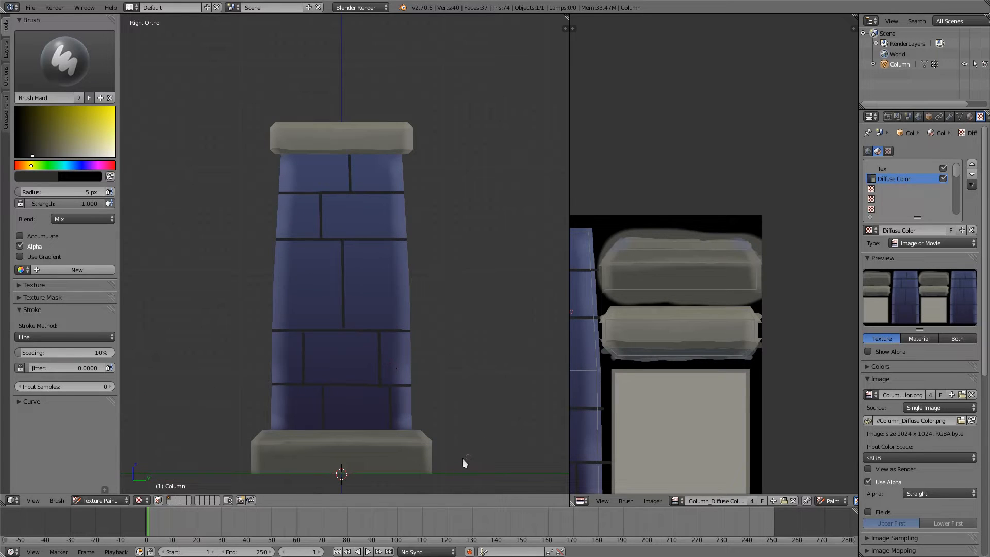
{"action": "scroll", "coordinate": [372, 396], "scroll_direction": "up", "scroll_amount": 5}
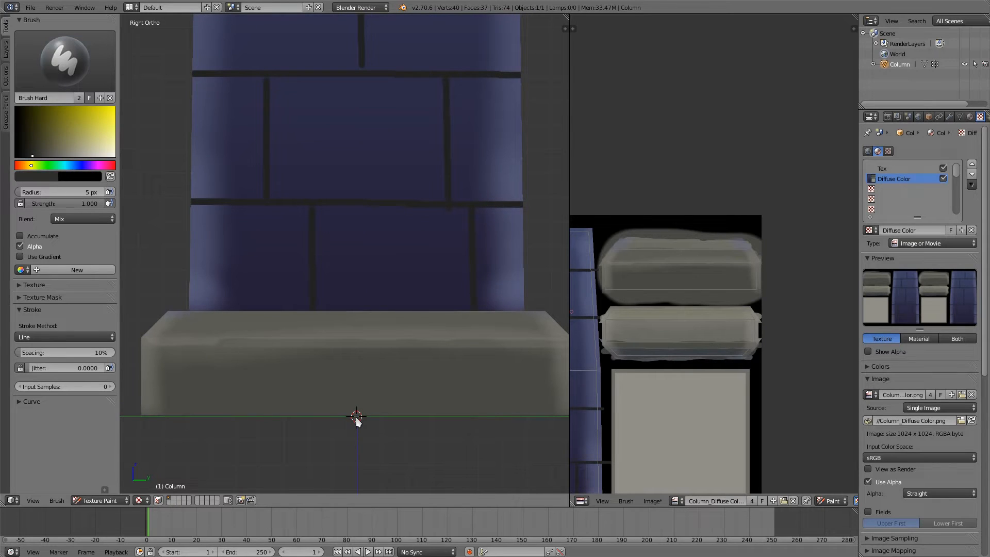
{"action": "left_click_drag", "start_coordinate": [357, 418], "coordinate": [359, 347]}
{"action": "left_click_drag", "start_coordinate": [358, 311], "coordinate": [357, 311]}
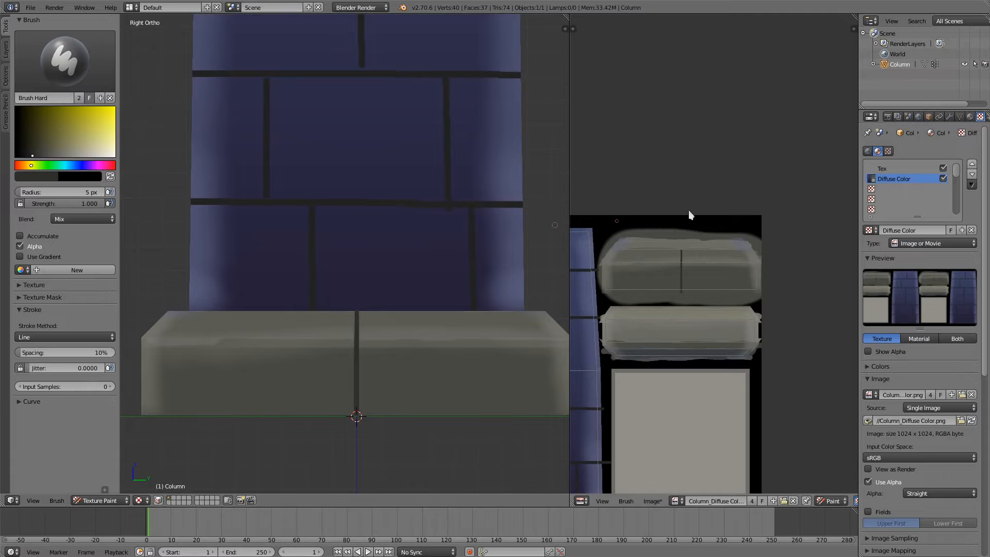
Step: Extend the base's centre dividing line upward across the upper strip of its texture island
{"action": "middle_click_drag", "start_coordinate": [691, 226], "coordinate": [694, 255]}
{"action": "scroll", "coordinate": [694, 256], "scroll_direction": "up", "scroll_amount": 4}
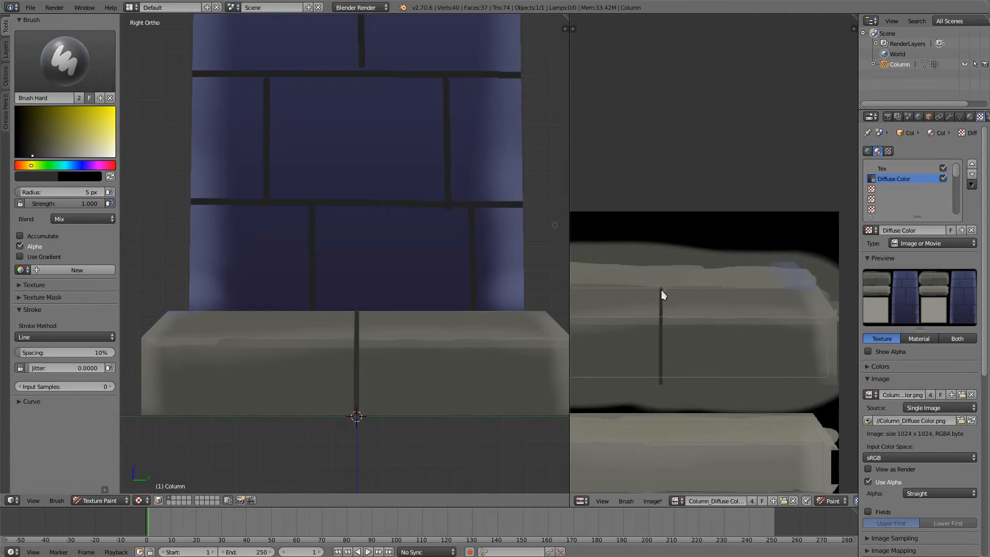
{"action": "left_click_drag", "start_coordinate": [661, 256], "coordinate": [661, 252]}
{"action": "scroll", "coordinate": [407, 320], "scroll_direction": "down", "scroll_amount": 3}
{"action": "middle_click_drag", "start_coordinate": [394, 360], "coordinate": [461, 417]}
{"action": "middle_click_drag", "start_coordinate": [476, 303], "coordinate": [477, 346]}
{"action": "mouse_move", "coordinate": [506, 431]}
{"action": "middle_mouse_down"}
{"action": "mouse_move", "coordinate": [435, 263]}
{"action": "mouse_move", "coordinate": [444, 285]}
{"action": "mouse_move", "coordinate": [411, 398]}
{"action": "mouse_move", "coordinate": [413, 302]}
{"action": "mouse_move", "coordinate": [426, 318]}
{"action": "middle_mouse_up"}
{"action": "scroll", "coordinate": [417, 325], "scroll_direction": "up", "scroll_amount": 3}
Step: Keep the Brush Hard brush selected and save the painted diffuse texture image
{"action": "left_click", "coordinate": [73, 67]}
{"action": "left_click", "coordinate": [35, 119]}
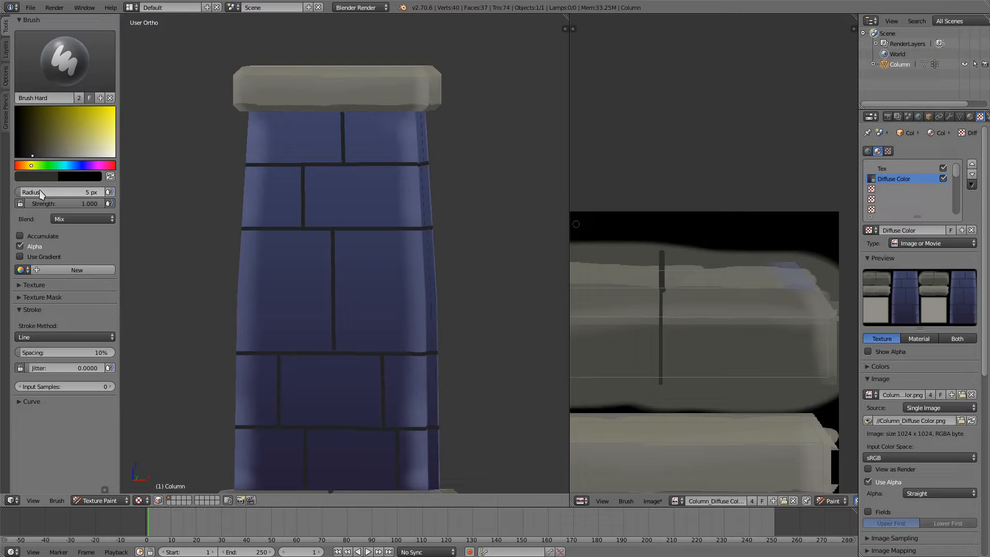
{"action": "key", "text": "alt+s"}
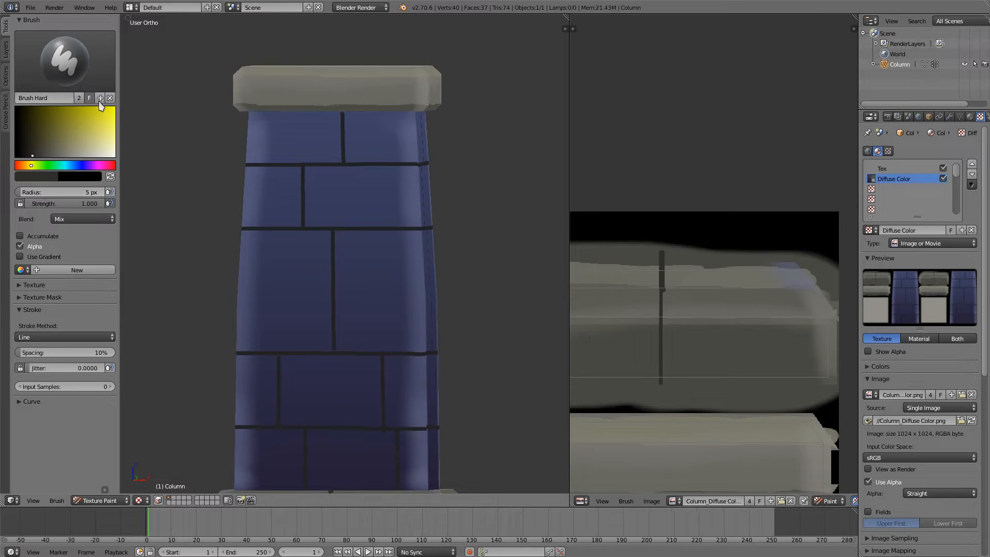
{"action": "middle_click_drag", "start_coordinate": [326, 241], "coordinate": [347, 256]}
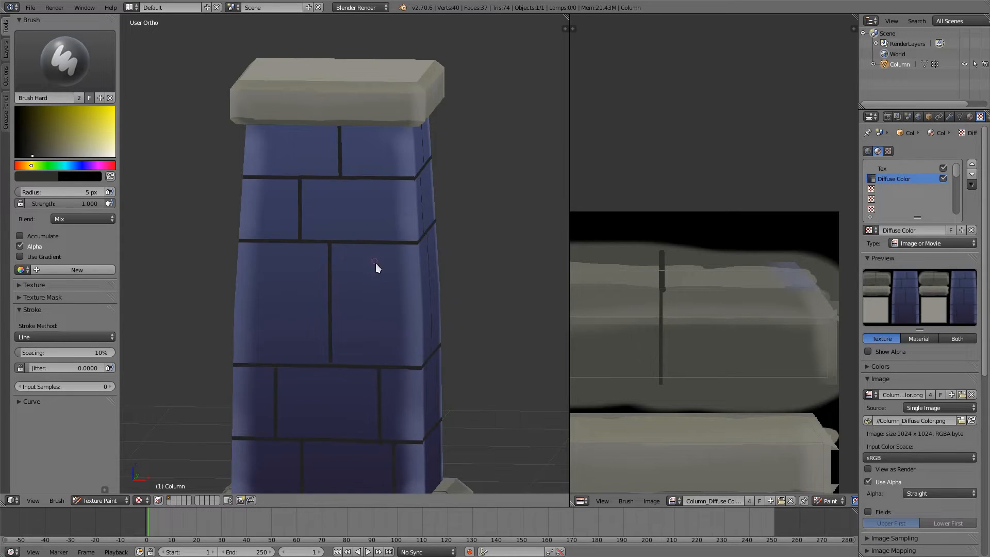
Step: Sample the body's blue, shift its hue towards teal and try painting patches on the large middle brick with a 42 px brush
{"action": "middle_click_drag", "start_coordinate": [360, 273], "coordinate": [372, 302]}
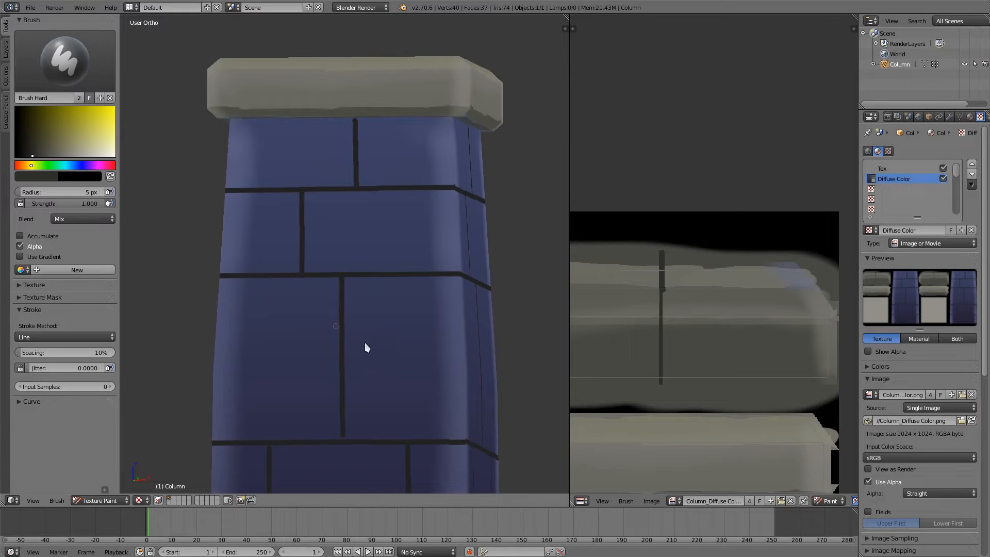
{"action": "key", "text": "s"}
{"action": "key", "text": "f"}
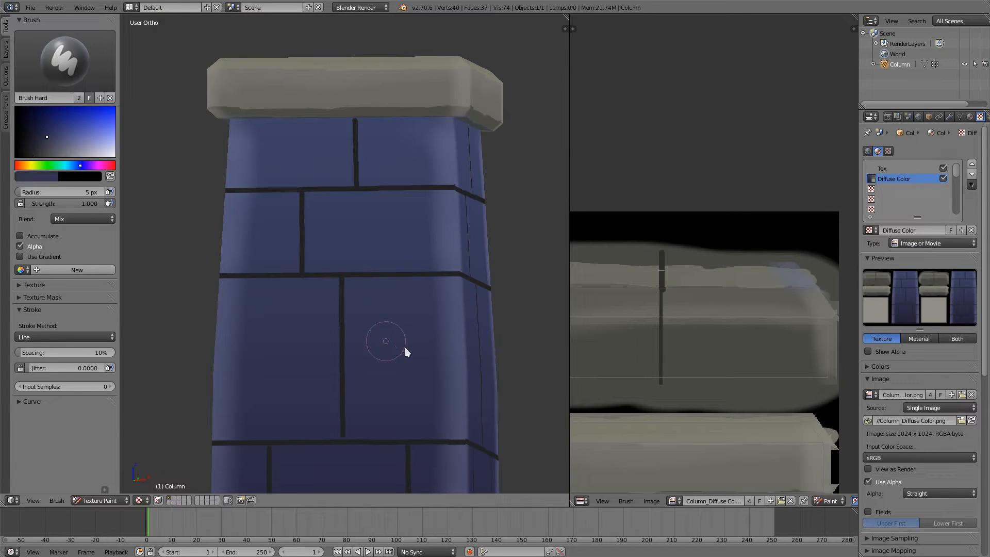
{"action": "left_click", "coordinate": [404, 347]}
{"action": "left_click_drag", "start_coordinate": [75, 165], "coordinate": [75, 170]}
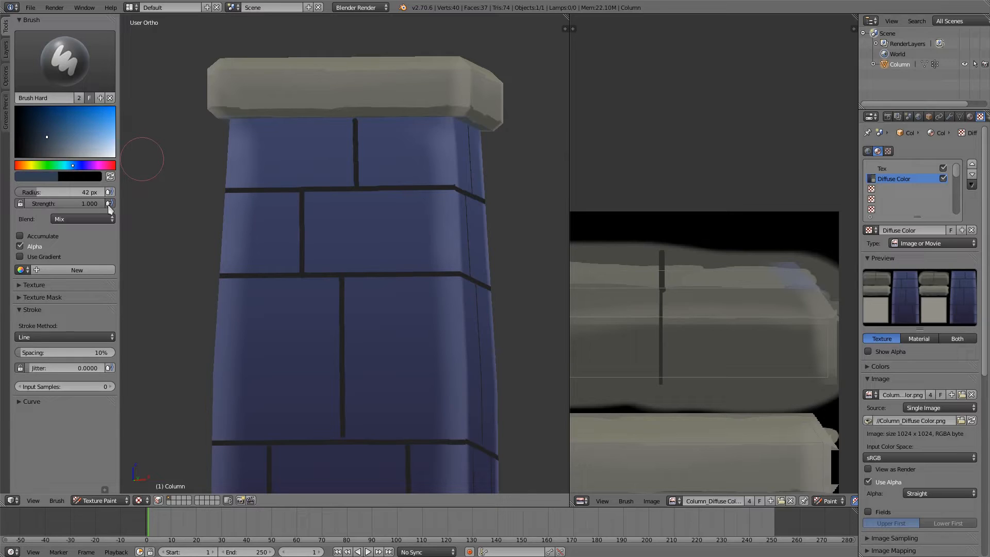
{"action": "left_click_drag", "start_coordinate": [370, 311], "coordinate": [395, 305]}
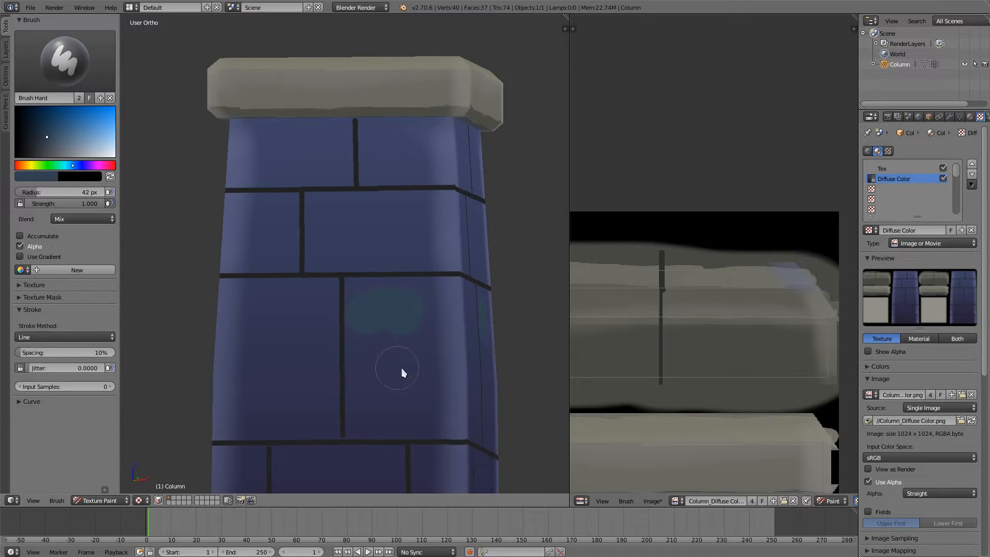
{"action": "left_click_drag", "start_coordinate": [401, 367], "coordinate": [389, 392]}
Step: Lower the brush strength to 0.842 and try more teal dabs on the two large middle bricks
{"action": "left_click_drag", "start_coordinate": [80, 203], "coordinate": [68, 201]}
{"action": "left_click", "coordinate": [375, 394]}
{"action": "left_click", "coordinate": [369, 347]}
{"action": "left_click", "coordinate": [414, 376]}
{"action": "left_click", "coordinate": [403, 400]}
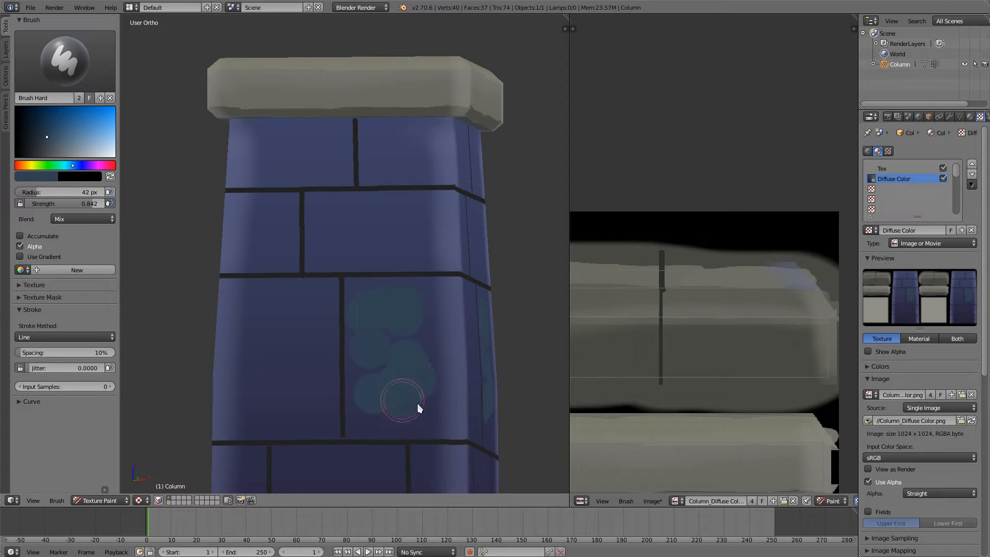
{"action": "left_click", "coordinate": [419, 378]}
{"action": "left_click_drag", "start_coordinate": [261, 331], "coordinate": [269, 355]}
{"action": "middle_click_drag", "start_coordinate": [292, 326], "coordinate": [305, 354]}
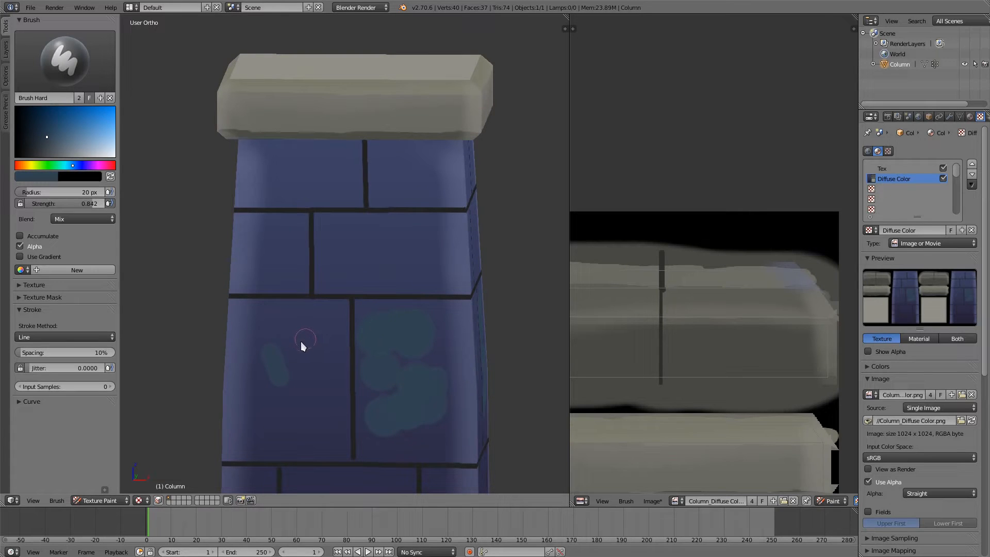
Step: Change the brush's stroke method from Line to Space and undo all the teal test dabs
{"action": "left_click", "coordinate": [43, 337]}
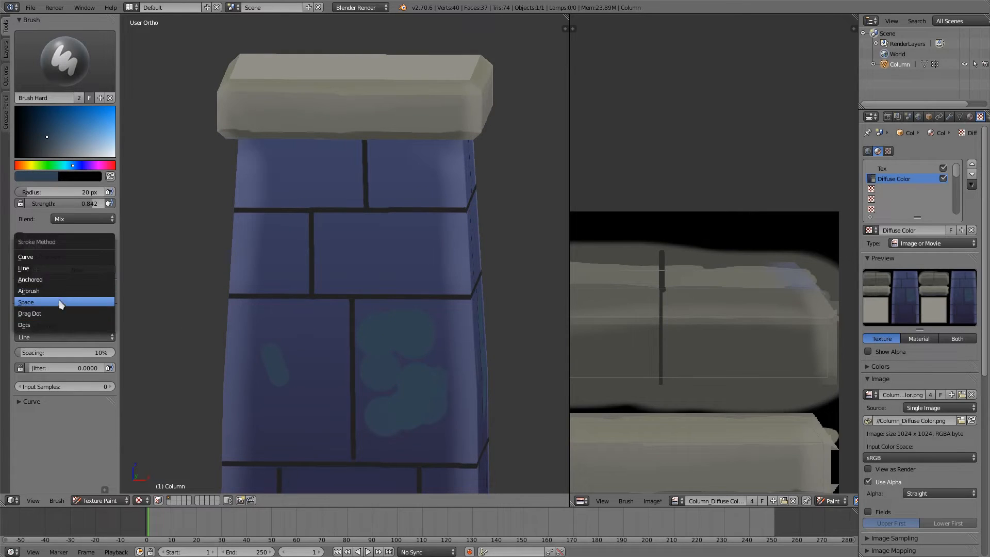
{"action": "left_click", "coordinate": [55, 302]}
{"action": "key", "text": "ctrl+z"}
{"action": "key", "text": "ctrl+z"}
{"action": "key", "text": "ctrl+z"}
{"action": "key", "text": "ctrl+z"}
{"action": "key", "text": "ctrl+z"}
{"action": "key", "text": "ctrl+z"}
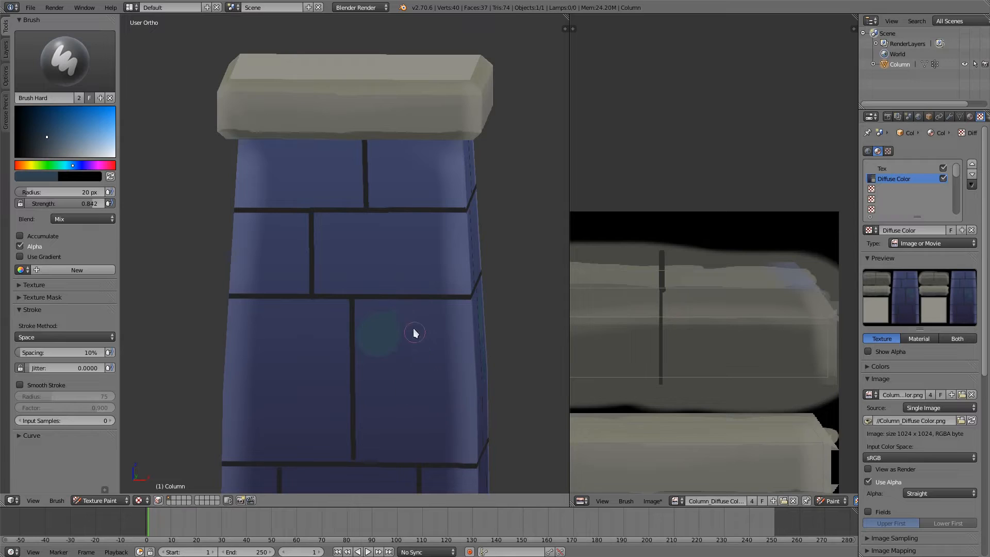
{"action": "key", "text": "ctrl+z"}
Step: Sample the brick's blue again, shift its hue to teal and paint soft mottled patches across both large middle bricks
{"action": "key", "text": "s"}
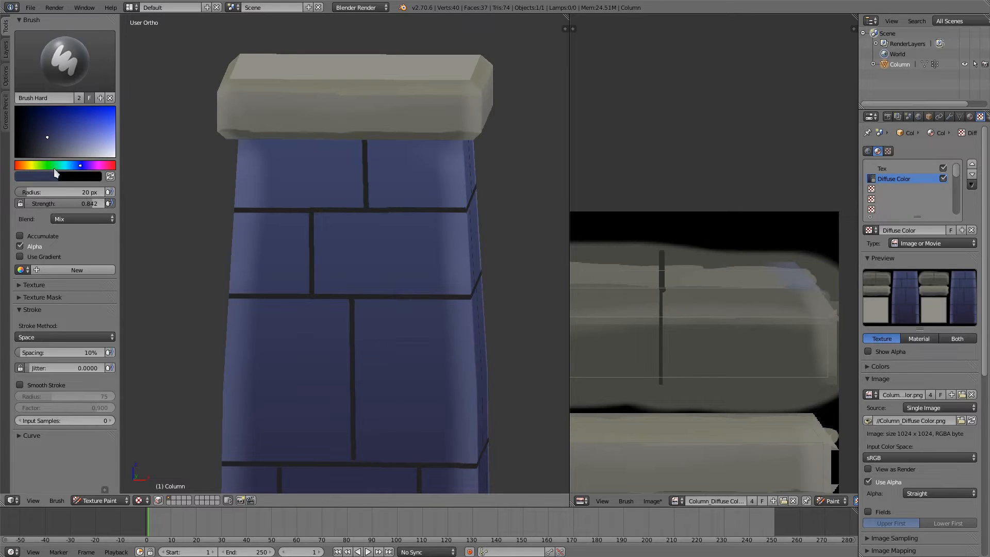
{"action": "left_click", "coordinate": [72, 165]}
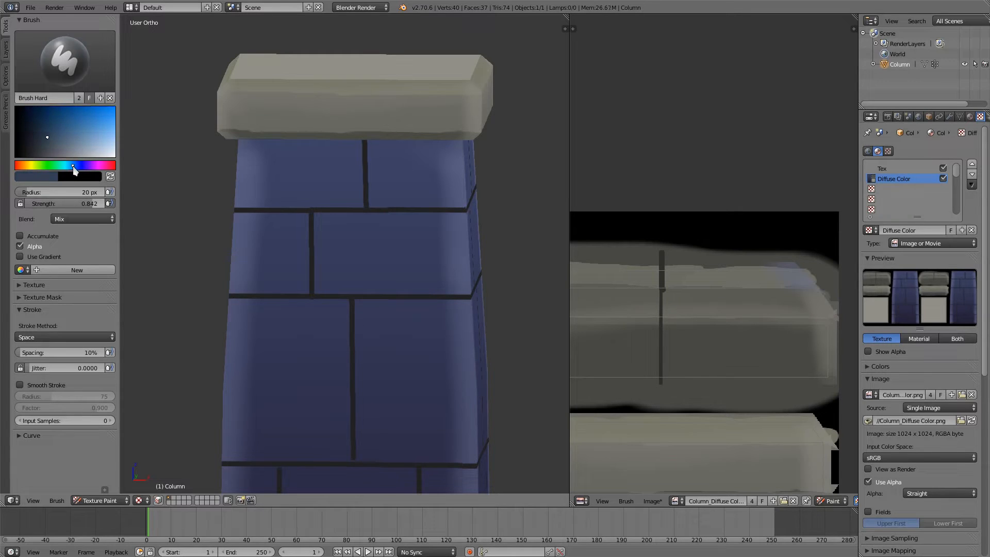
{"action": "left_click", "coordinate": [382, 347]}
{"action": "left_click_drag", "start_coordinate": [378, 410], "coordinate": [447, 428]}
{"action": "mouse_move", "coordinate": [287, 341]}
{"action": "left_mouse_down"}
{"action": "mouse_move", "coordinate": [270, 322]}
{"action": "mouse_move", "coordinate": [313, 326]}
{"action": "mouse_move", "coordinate": [330, 342]}
{"action": "left_mouse_up"}
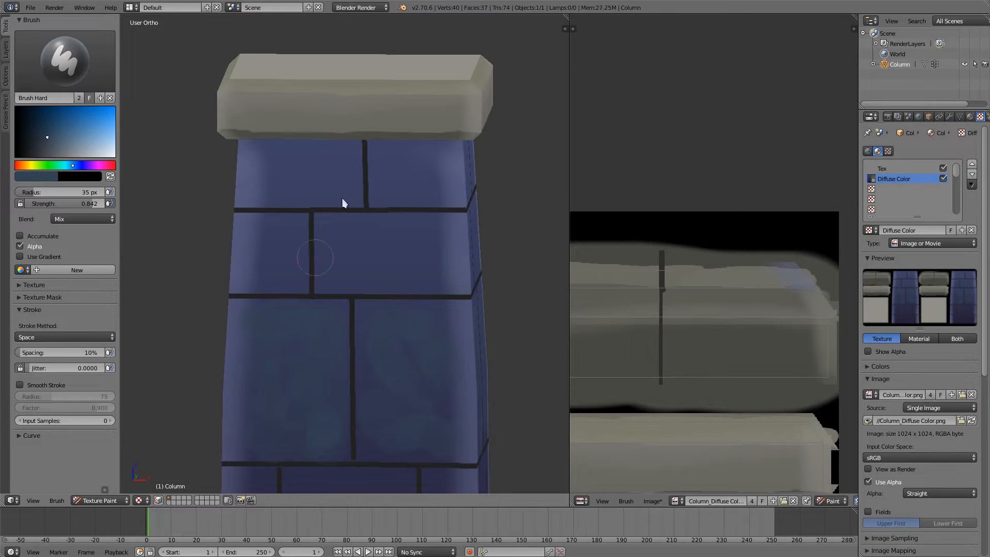
Step: Desaturate the brush colour to dark grey and try a 13 px dab on the wide brick in the second row
{"action": "left_click_drag", "start_coordinate": [48, 150], "coordinate": [49, 161]}
{"action": "left_click", "coordinate": [386, 258]}
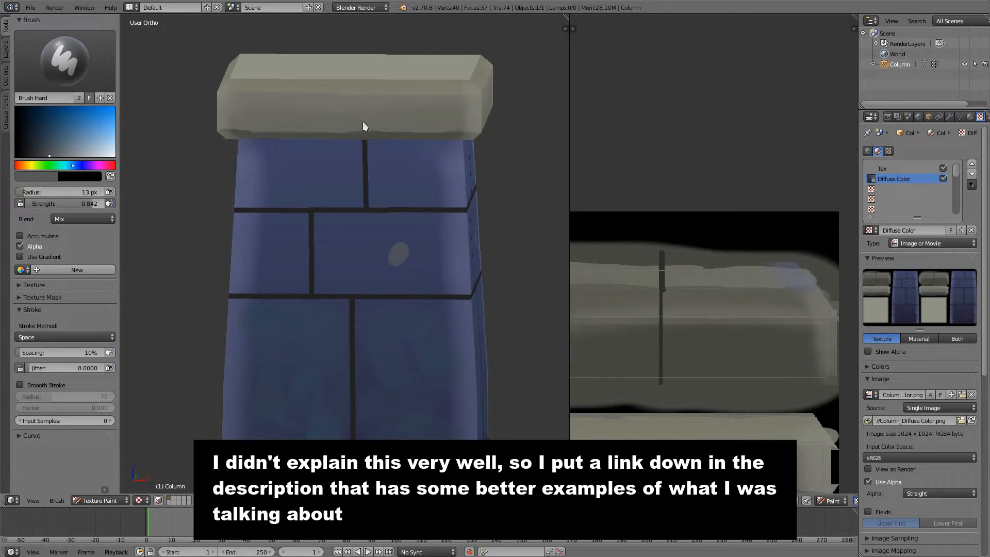
{"action": "middle_click_drag", "start_coordinate": [386, 116], "coordinate": [386, 119]}
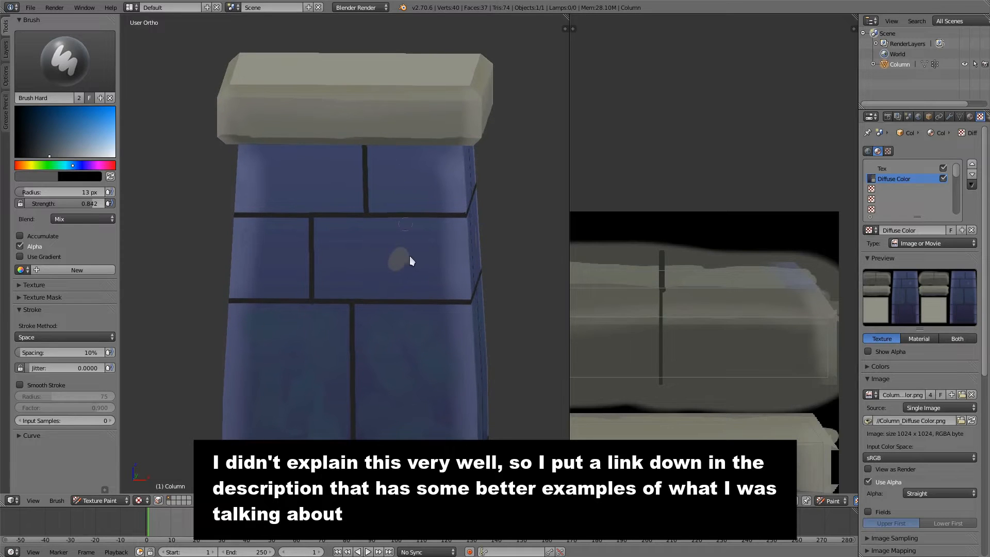
{"action": "middle_click_drag", "start_coordinate": [407, 274], "coordinate": [399, 234]}
{"action": "middle_click_drag", "start_coordinate": [408, 276], "coordinate": [385, 303]}
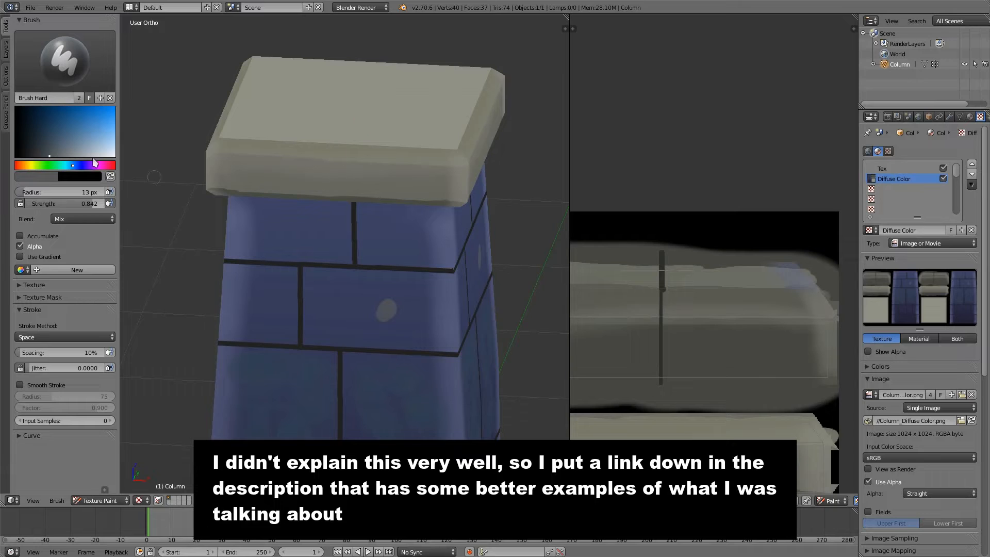
Step: Try a grey dab on the cap's top face and undo the grey test dabs
{"action": "middle_click_drag", "start_coordinate": [221, 122], "coordinate": [329, 295]}
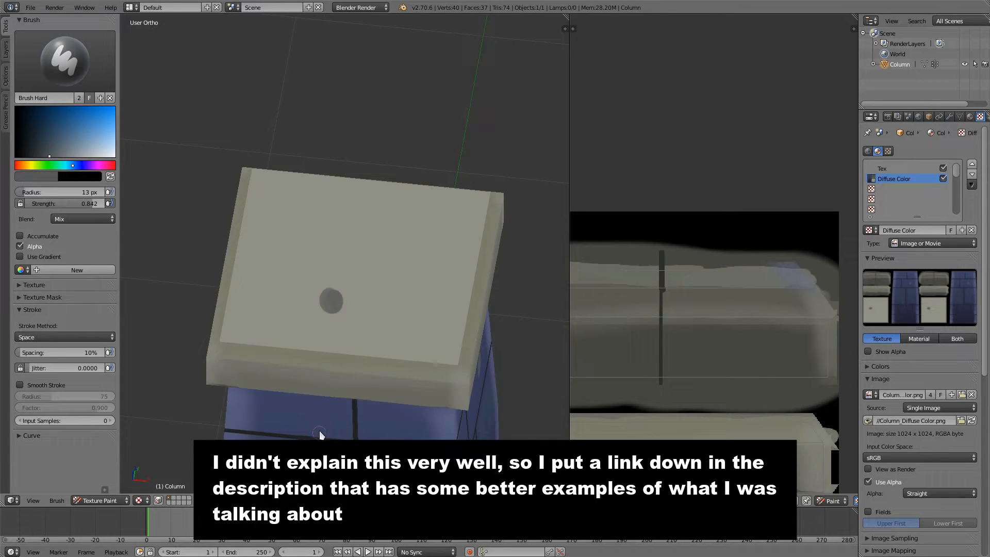
{"action": "middle_click_drag", "start_coordinate": [320, 418], "coordinate": [329, 240]}
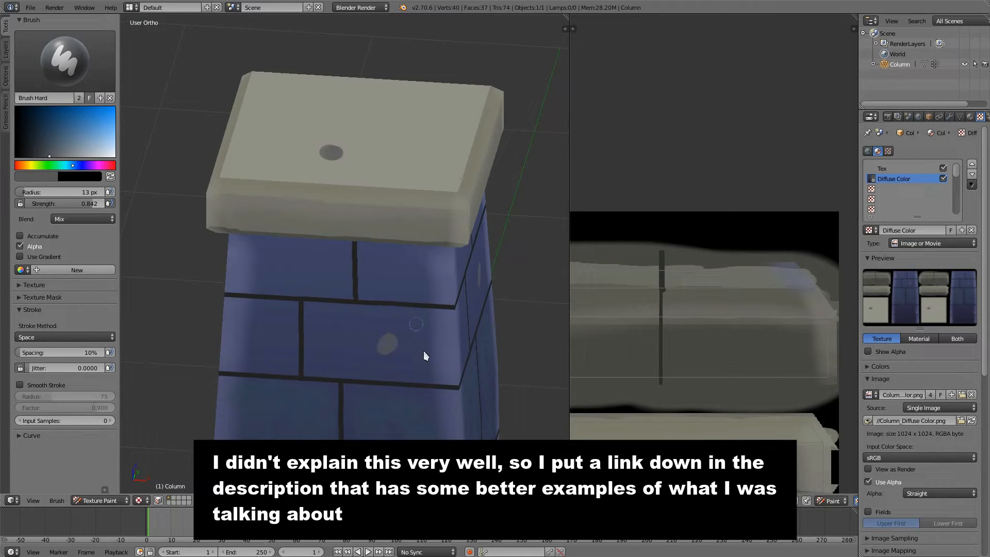
{"action": "middle_click_drag", "start_coordinate": [367, 394], "coordinate": [382, 357]}
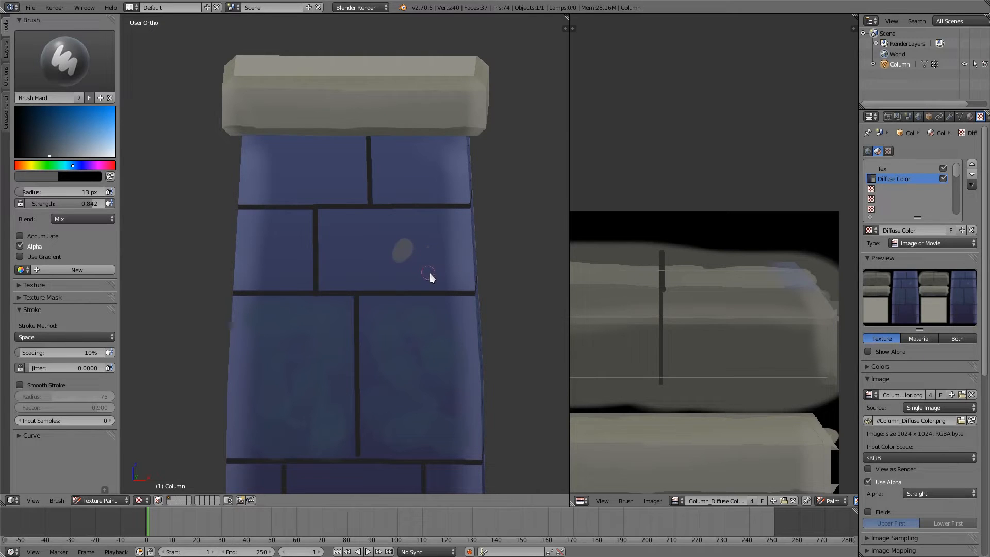
{"action": "key", "text": "ctrl+z"}
Step: Enlarge the brush to 23 px and dab scattered grey spots over the bricks of the upper three rows
{"action": "key", "text": "f"}
{"action": "left_click", "coordinate": [437, 259]}
{"action": "left_click", "coordinate": [395, 267]}
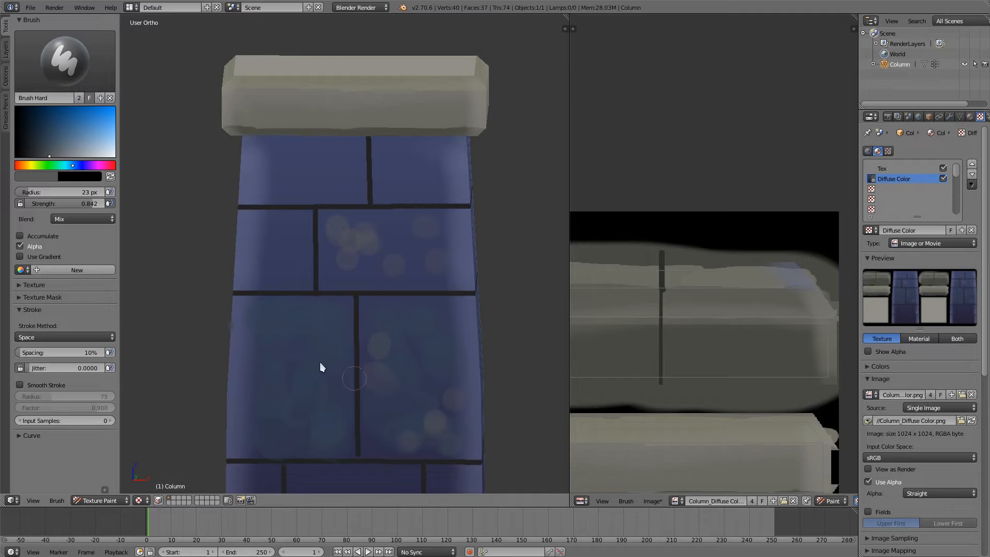
{"action": "left_click", "coordinate": [336, 417]}
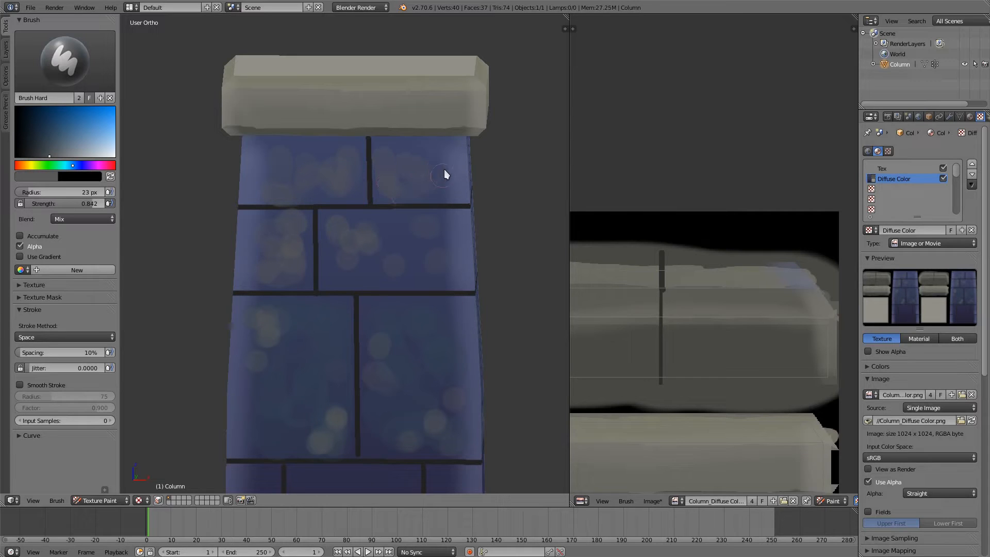
{"action": "mouse_move", "coordinate": [447, 256]}
{"action": "middle_mouse_down"}
{"action": "mouse_move", "coordinate": [429, 370]}
{"action": "mouse_move", "coordinate": [375, 290]}
{"action": "middle_mouse_up"}
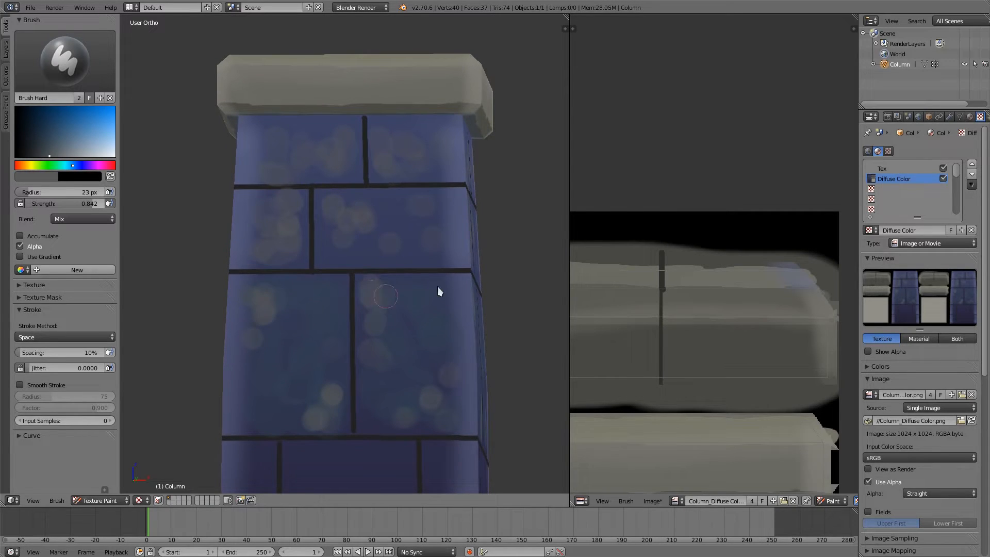
Step: Mottle the bottom two brick rows with patches of a desaturated sampled dark purple, plus patches of a sampled blue
{"action": "middle_click_drag", "start_coordinate": [457, 369], "coordinate": [273, 333]}
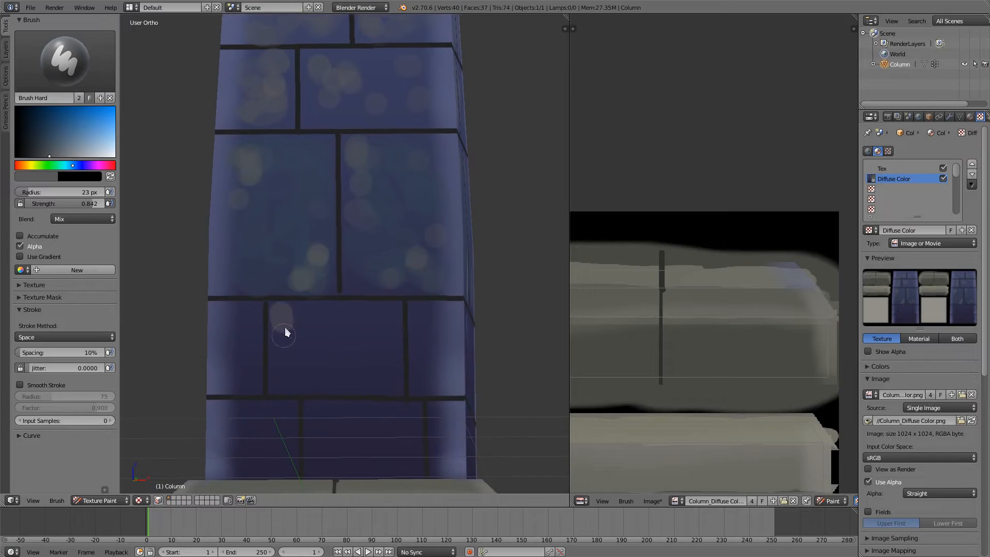
{"action": "key", "text": "s"}
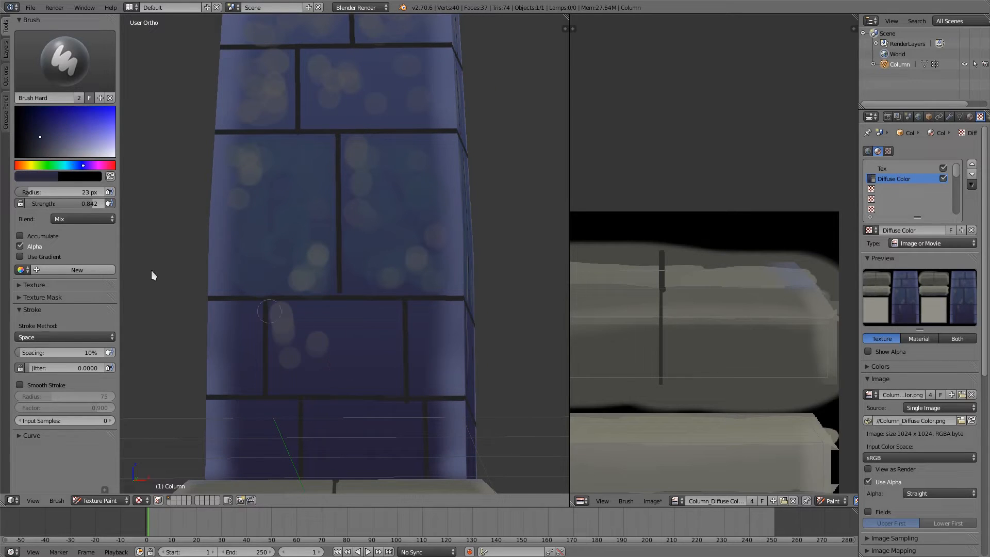
{"action": "left_click_drag", "start_coordinate": [44, 147], "coordinate": [41, 156]}
{"action": "mouse_move", "coordinate": [298, 337]}
{"action": "left_mouse_down"}
{"action": "mouse_move", "coordinate": [309, 324]}
{"action": "mouse_move", "coordinate": [380, 341]}
{"action": "mouse_move", "coordinate": [368, 389]}
{"action": "left_mouse_up"}
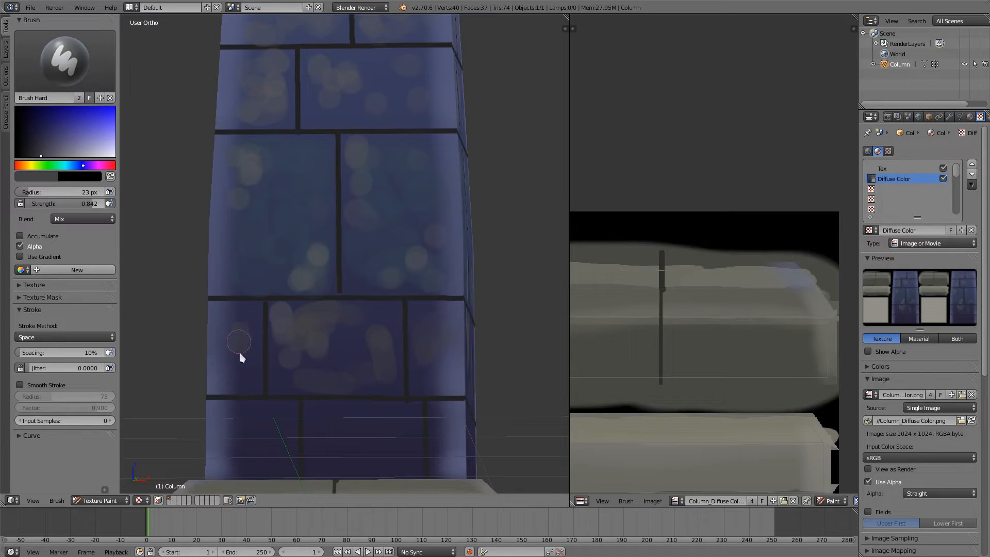
{"action": "mouse_move", "coordinate": [266, 453]}
{"action": "left_mouse_down"}
{"action": "mouse_move", "coordinate": [347, 419]}
{"action": "mouse_move", "coordinate": [402, 444]}
{"action": "mouse_move", "coordinate": [363, 453]}
{"action": "left_mouse_up"}
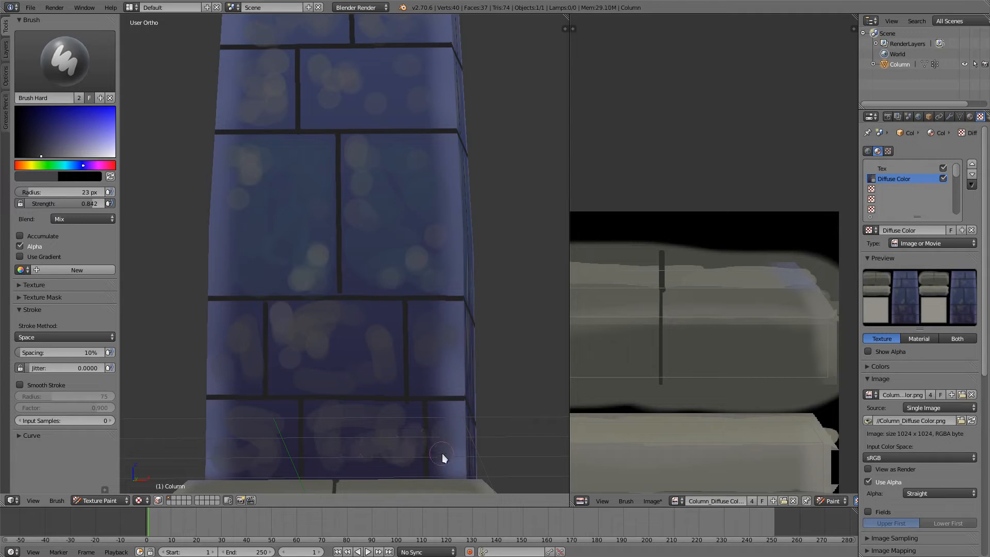
{"action": "key", "text": "s"}
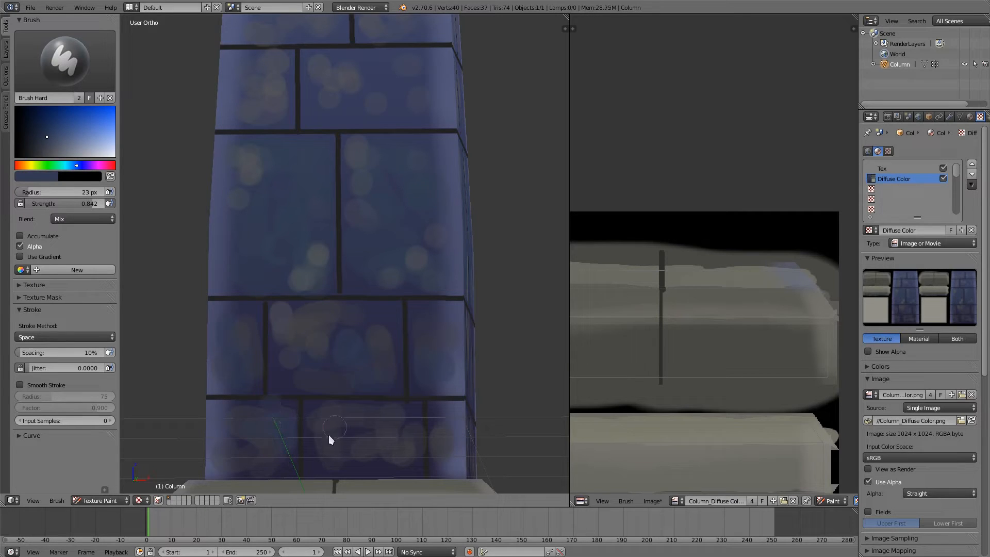
Step: Change the brush colour to an orange-brown and dab rusty patches onto several bricks in the second, third and bottom rows
{"action": "left_click", "coordinate": [24, 165]}
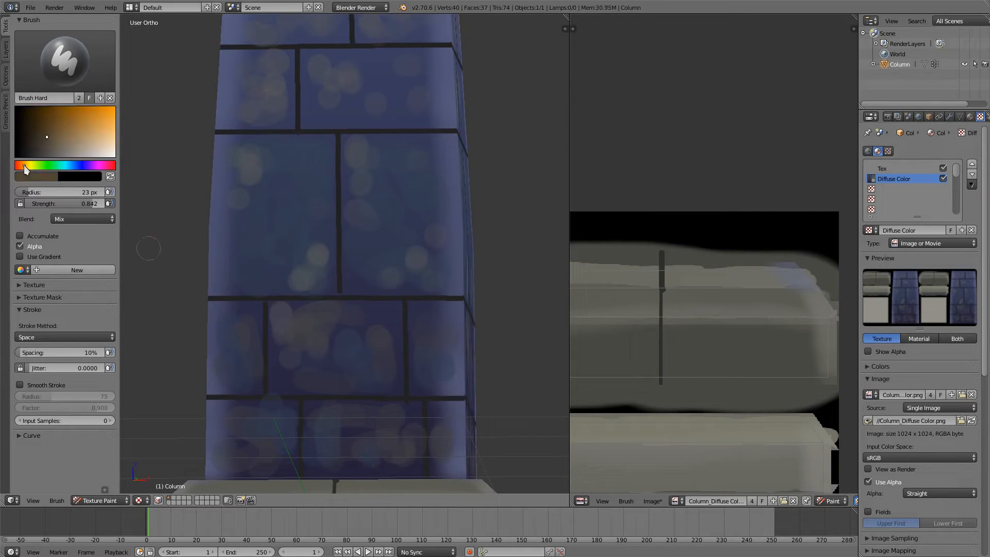
{"action": "left_click", "coordinate": [44, 131]}
{"action": "left_click", "coordinate": [19, 165]}
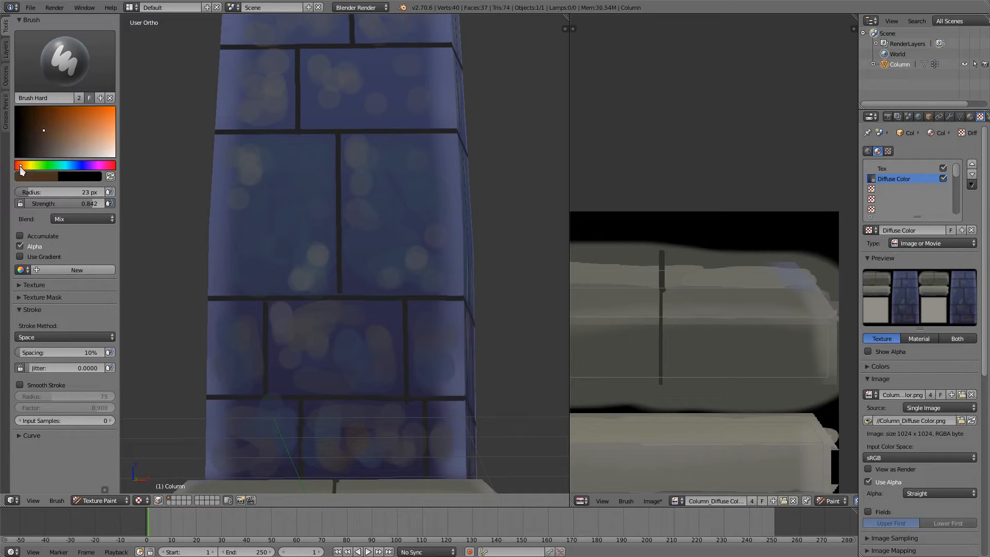
{"action": "left_click", "coordinate": [58, 125]}
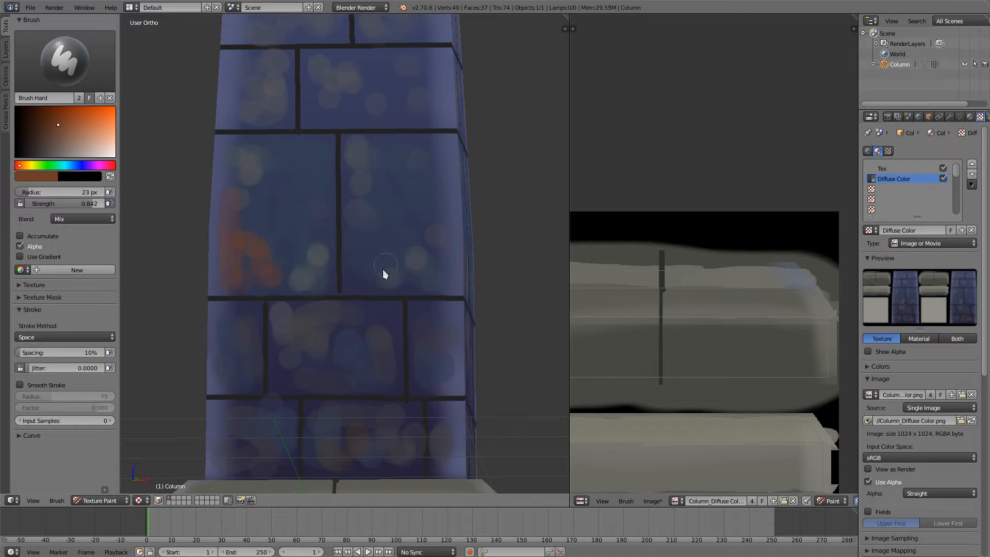
{"action": "mouse_move", "coordinate": [411, 192]}
{"action": "middle_mouse_down"}
{"action": "mouse_move", "coordinate": [420, 235]}
{"action": "mouse_move", "coordinate": [345, 213]}
{"action": "middle_mouse_up"}
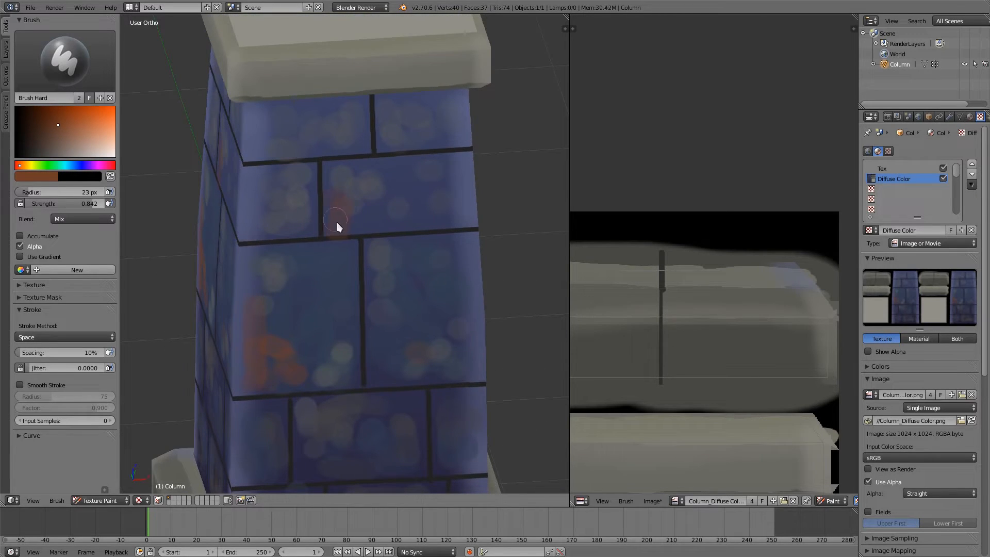
{"action": "mouse_move", "coordinate": [394, 162]}
{"action": "middle_mouse_down"}
{"action": "mouse_move", "coordinate": [369, 150]}
{"action": "mouse_move", "coordinate": [354, 274]}
{"action": "mouse_move", "coordinate": [349, 196]}
{"action": "middle_mouse_up"}
Step: Sample the cap's stone grey, darken it and dab a row of dark spots along the cap's front face
{"action": "key", "text": "s"}
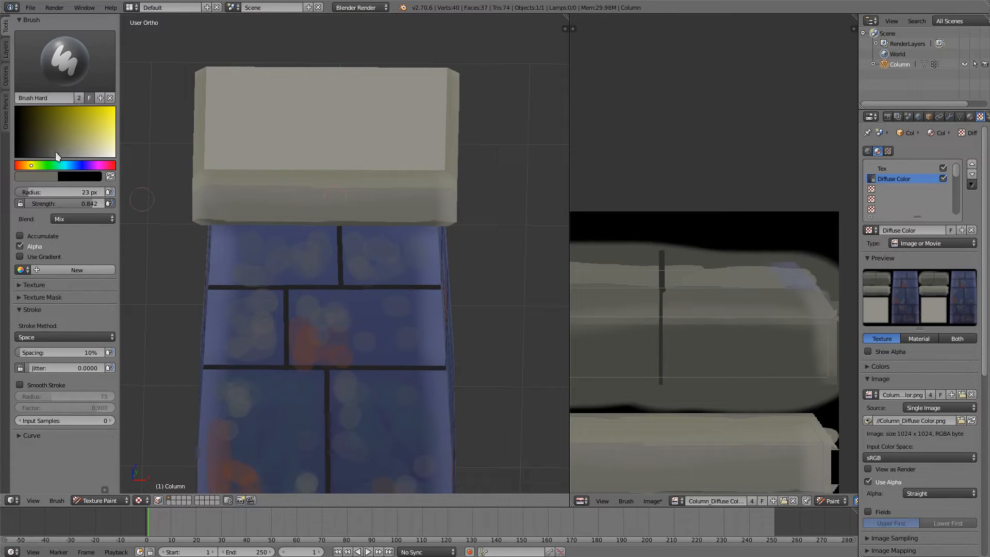
{"action": "left_click_drag", "start_coordinate": [54, 153], "coordinate": [48, 154]}
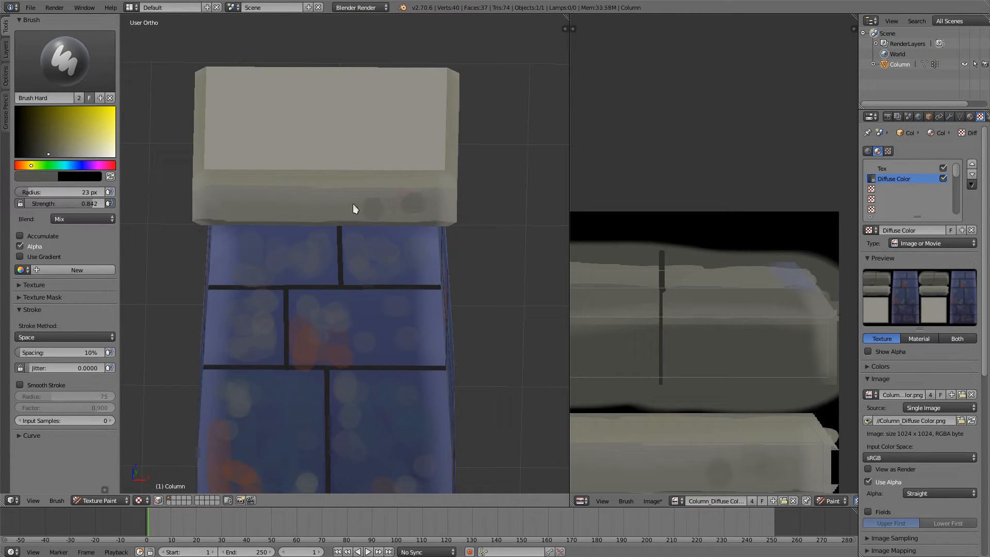
{"action": "left_click", "coordinate": [413, 203]}
{"action": "left_click", "coordinate": [338, 206]}
{"action": "left_click", "coordinate": [264, 198]}
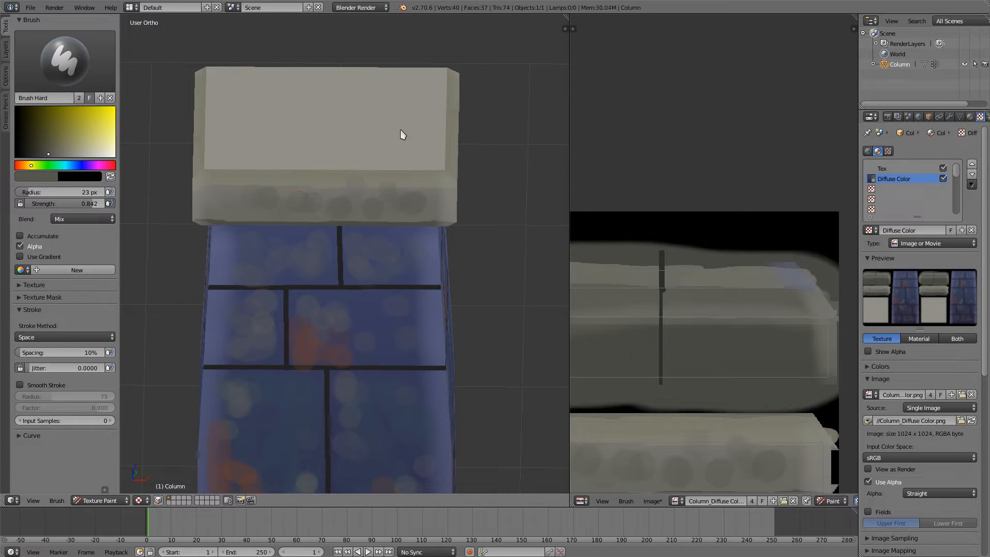
Step: Enlarge the brush to 39 px and dab dark grey spots near one front corner of the cap's top face
{"action": "middle_click_drag", "start_coordinate": [400, 130], "coordinate": [384, 177]}
{"action": "left_click", "coordinate": [369, 254]}
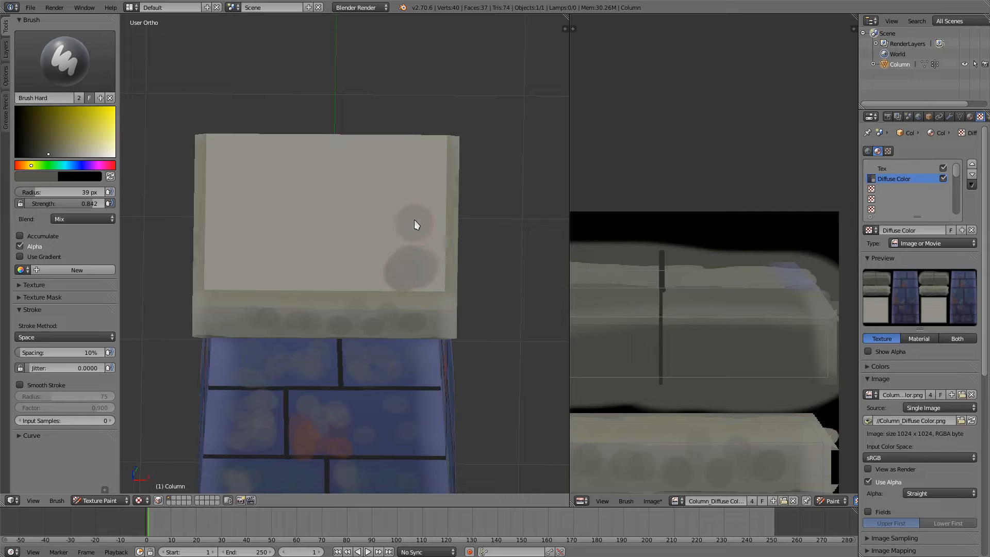
{"action": "left_click_drag", "start_coordinate": [414, 220], "coordinate": [417, 234]}
{"action": "left_click_drag", "start_coordinate": [388, 249], "coordinate": [356, 253]}
{"action": "left_click", "coordinate": [368, 212]}
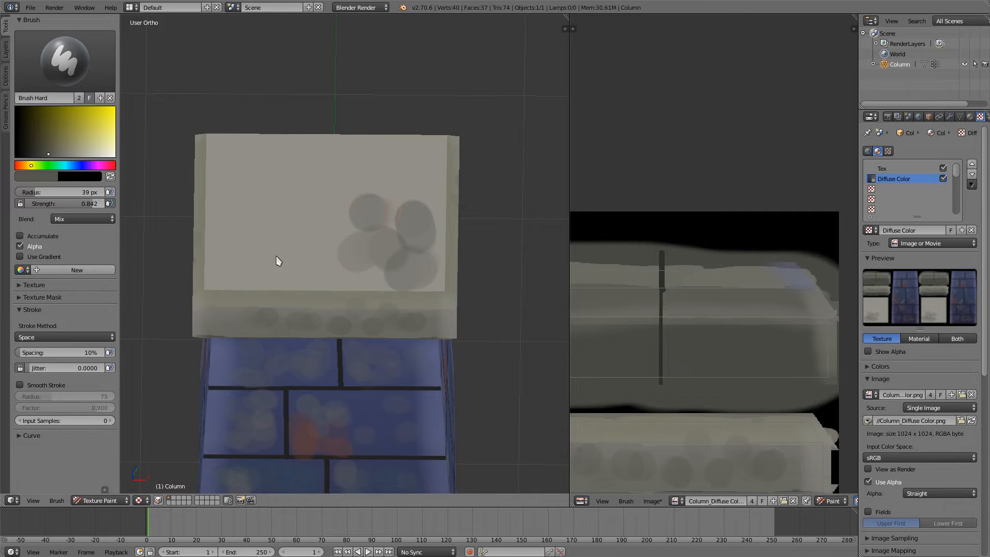
Step: Continue the dark grey spots along the front edge of the cap's top face and up its opposite side
{"action": "middle_click_drag", "start_coordinate": [276, 256], "coordinate": [132, 294]}
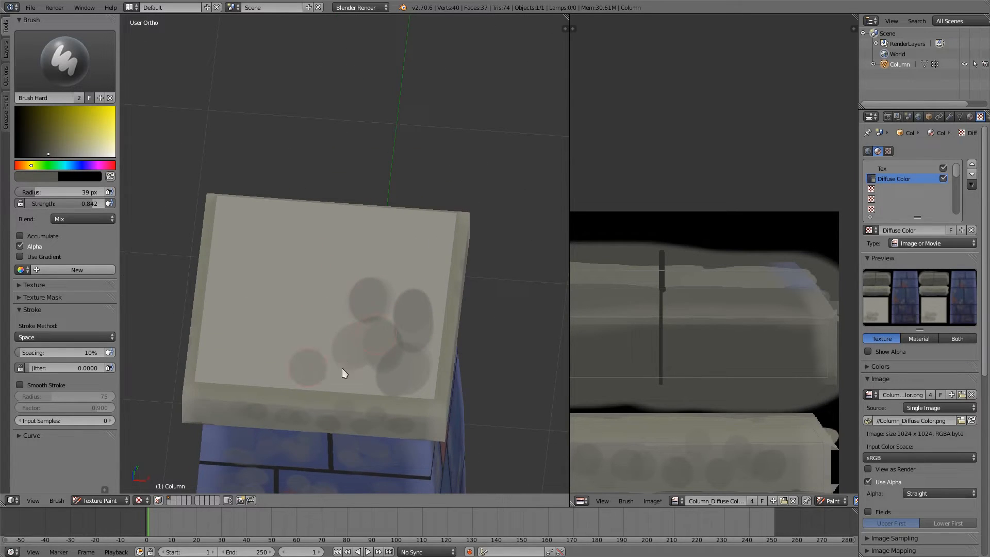
{"action": "left_click_drag", "start_coordinate": [341, 368], "coordinate": [316, 369]}
{"action": "left_click_drag", "start_coordinate": [231, 356], "coordinate": [233, 350]}
{"action": "left_click_drag", "start_coordinate": [256, 366], "coordinate": [265, 366]}
{"action": "left_click_drag", "start_coordinate": [234, 306], "coordinate": [283, 334]}
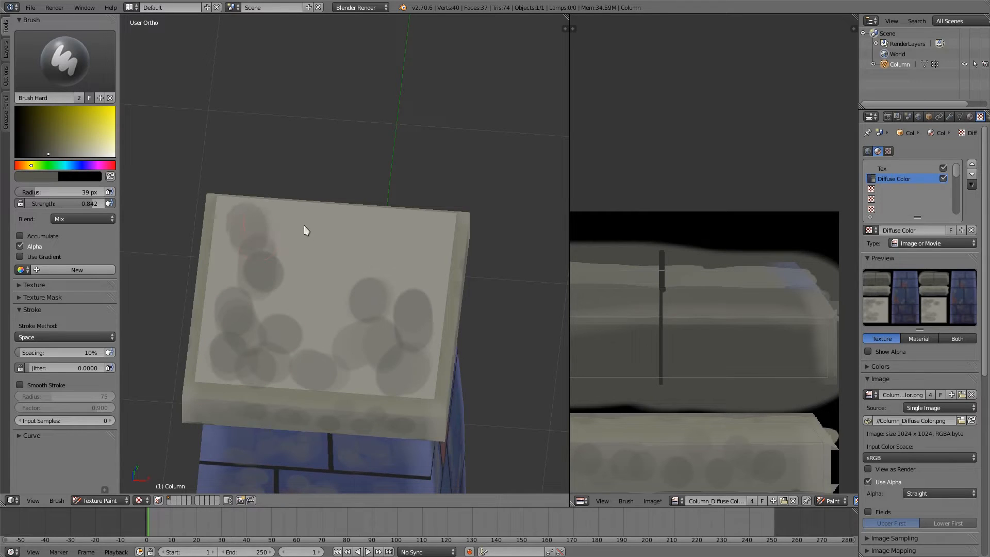
Step: Cover the rear and middle of the cap's top face with dark spots, then soften the spots using a sampled lighter grey
{"action": "mouse_move", "coordinate": [421, 240]}
{"action": "left_mouse_down"}
{"action": "mouse_move", "coordinate": [402, 234]}
{"action": "mouse_move", "coordinate": [423, 255]}
{"action": "mouse_move", "coordinate": [424, 302]}
{"action": "mouse_move", "coordinate": [412, 319]}
{"action": "left_mouse_up"}
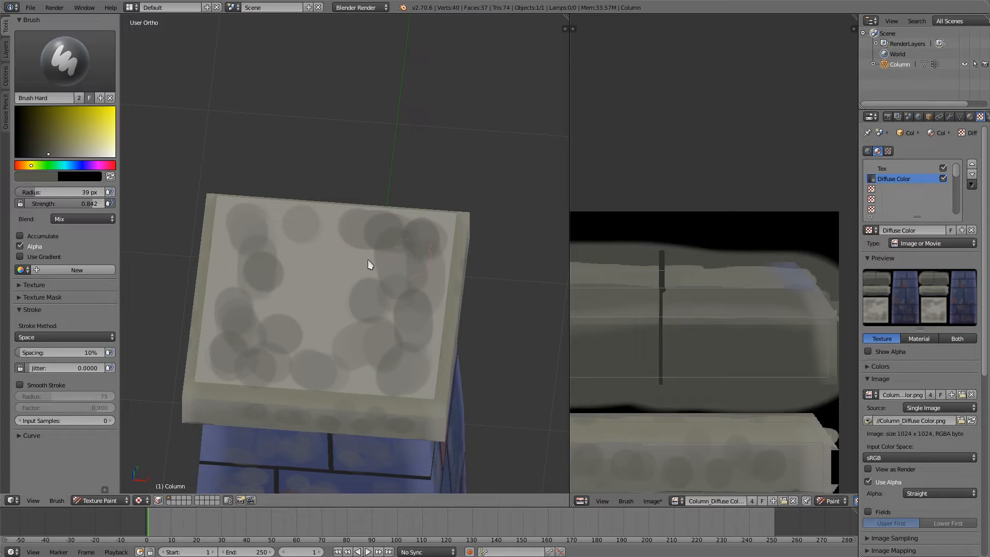
{"action": "left_click", "coordinate": [338, 240]}
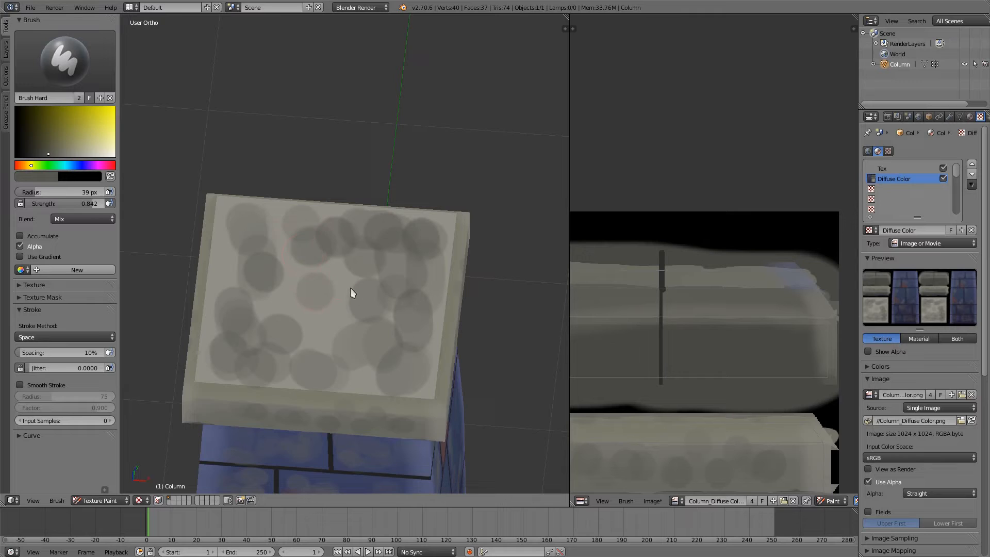
{"action": "middle_click_drag", "start_coordinate": [350, 293], "coordinate": [341, 276]}
{"action": "key", "text": "s"}
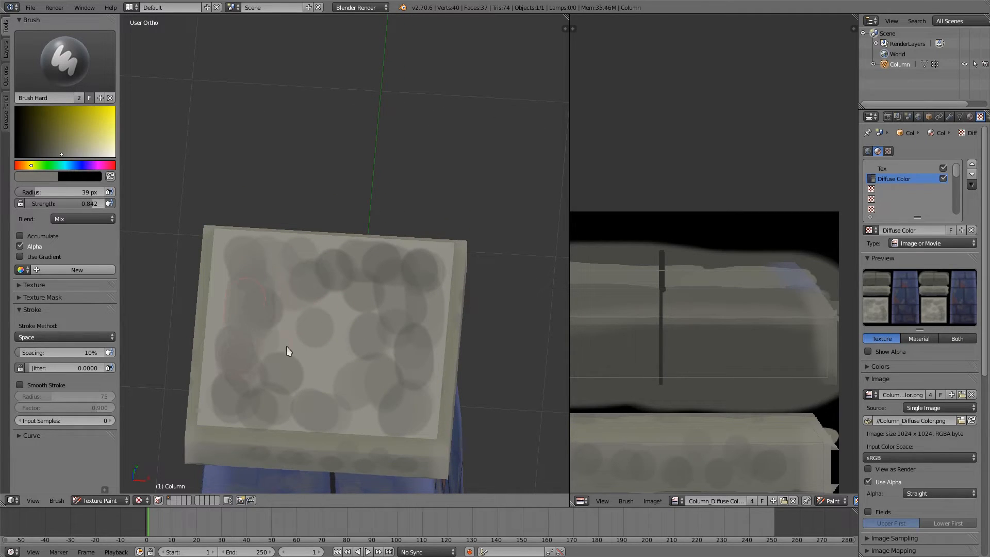
Step: Sample the base's stone grey, darken it, reduce the brush to 19 px and dab dark spots along the base's sloped upper face
{"action": "middle_click_drag", "start_coordinate": [397, 394], "coordinate": [393, 268]}
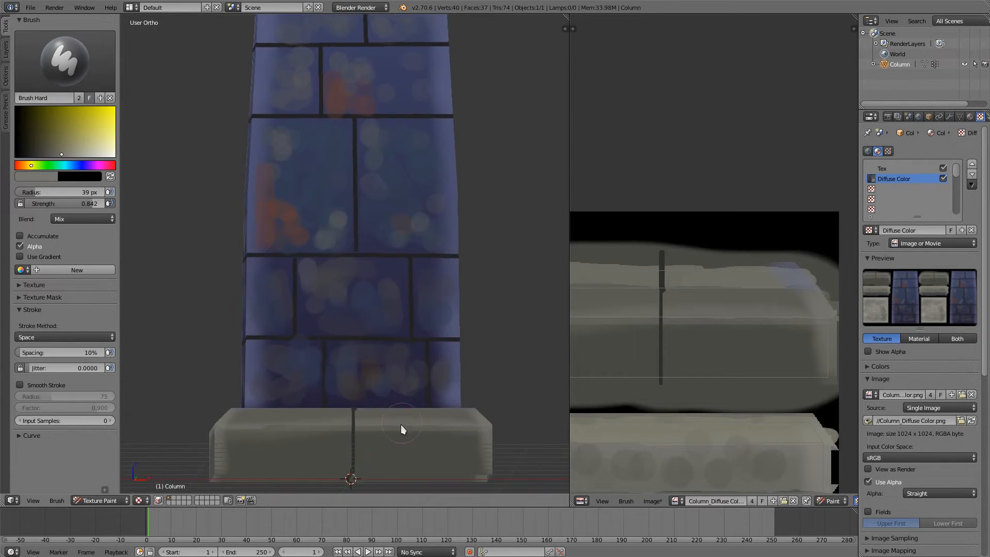
{"action": "middle_click_drag", "start_coordinate": [401, 425], "coordinate": [380, 447]}
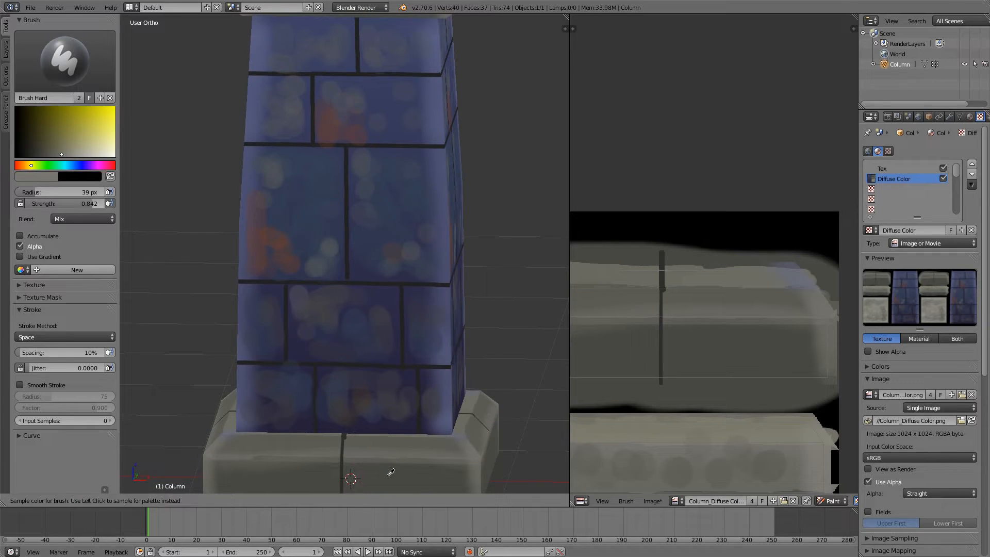
{"action": "left_click", "coordinate": [43, 154]}
{"action": "left_click_drag", "start_coordinate": [44, 156], "coordinate": [39, 155]}
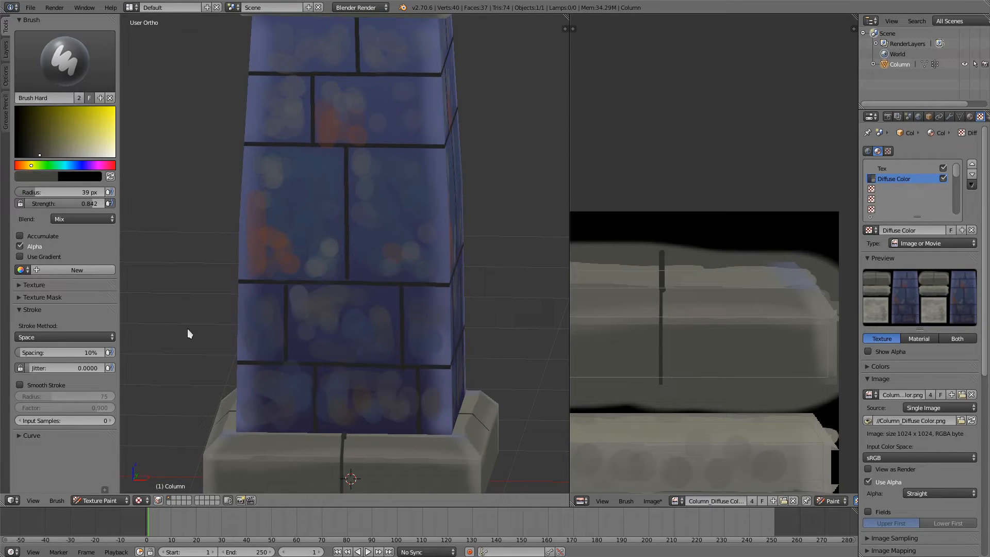
{"action": "key", "text": "f"}
{"action": "left_click", "coordinate": [387, 452]}
{"action": "left_click", "coordinate": [368, 449]}
{"action": "left_click", "coordinate": [396, 448]}
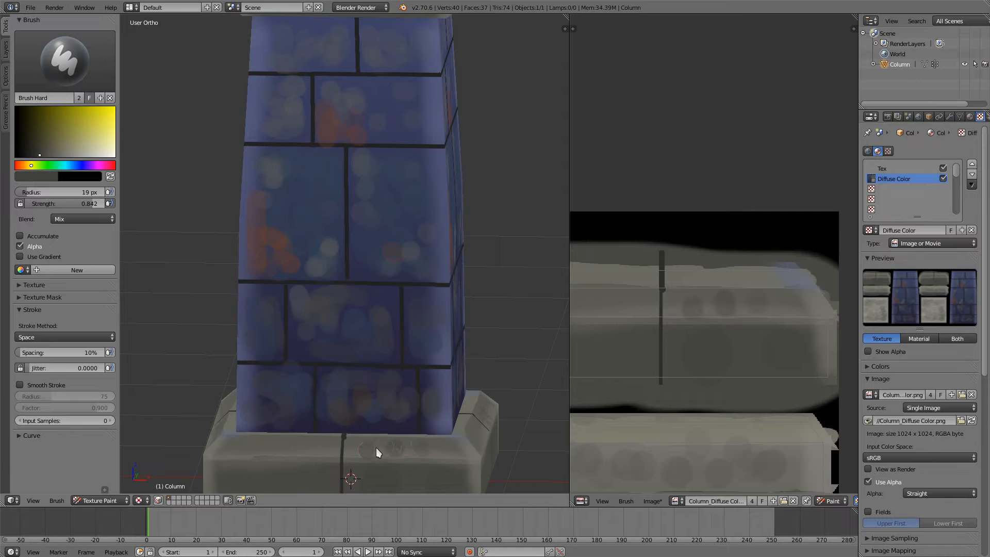
{"action": "left_click", "coordinate": [289, 449]}
{"action": "left_click", "coordinate": [316, 446]}
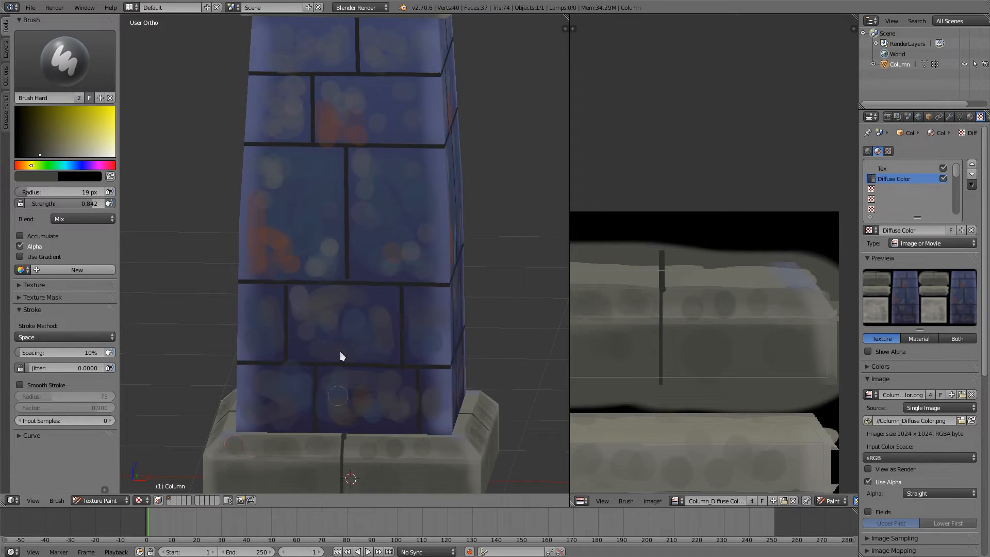
Step: Blend the rusty and grey patches on the second row's wide brick using sampled blue-purple and reddish tones
{"action": "mouse_move", "coordinate": [338, 338]}
{"action": "middle_mouse_down"}
{"action": "mouse_move", "coordinate": [342, 364]}
{"action": "mouse_move", "coordinate": [361, 219]}
{"action": "mouse_move", "coordinate": [400, 232]}
{"action": "mouse_move", "coordinate": [363, 220]}
{"action": "middle_mouse_up"}
{"action": "key", "text": "s"}
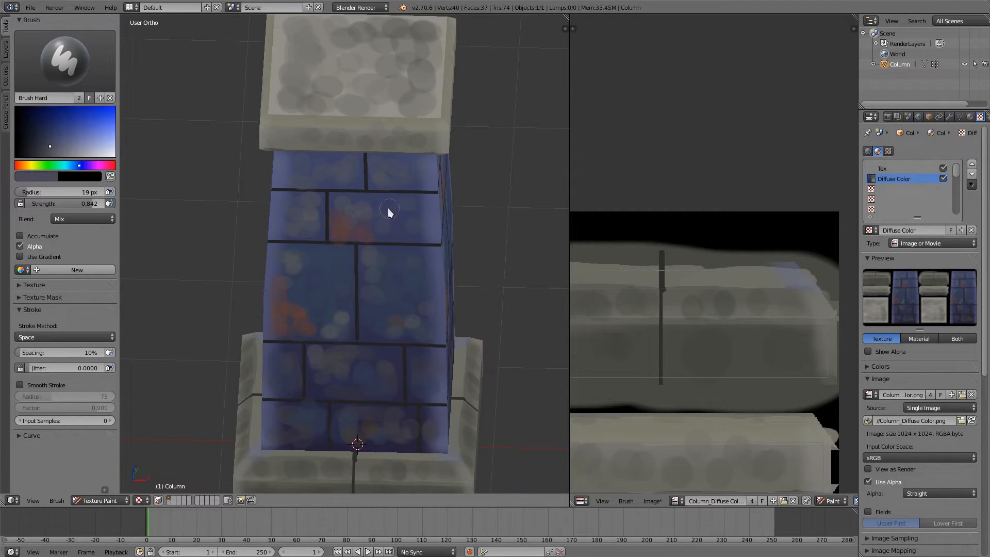
{"action": "scroll", "coordinate": [411, 221], "scroll_direction": "down", "scroll_amount": 4}
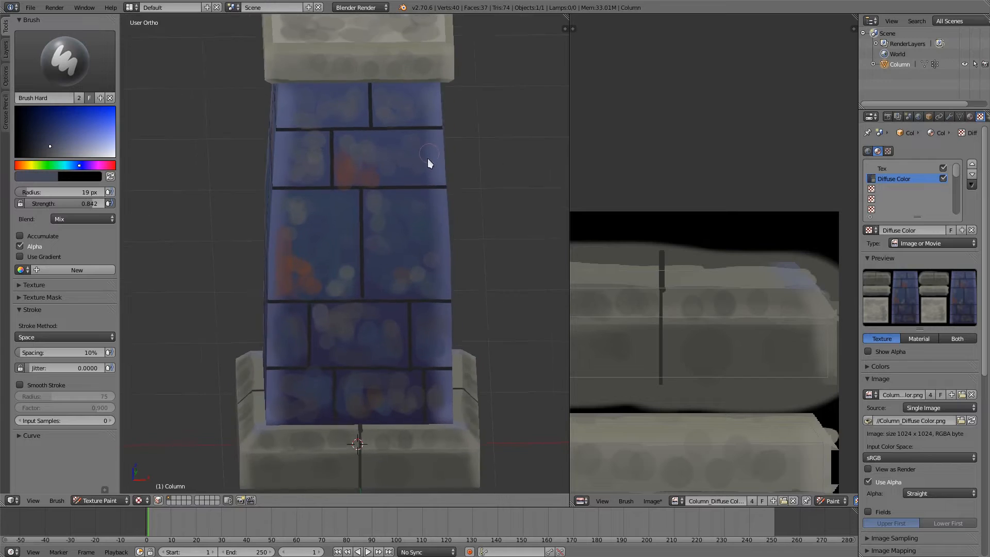
{"action": "scroll", "coordinate": [412, 221], "scroll_direction": "up", "scroll_amount": 4}
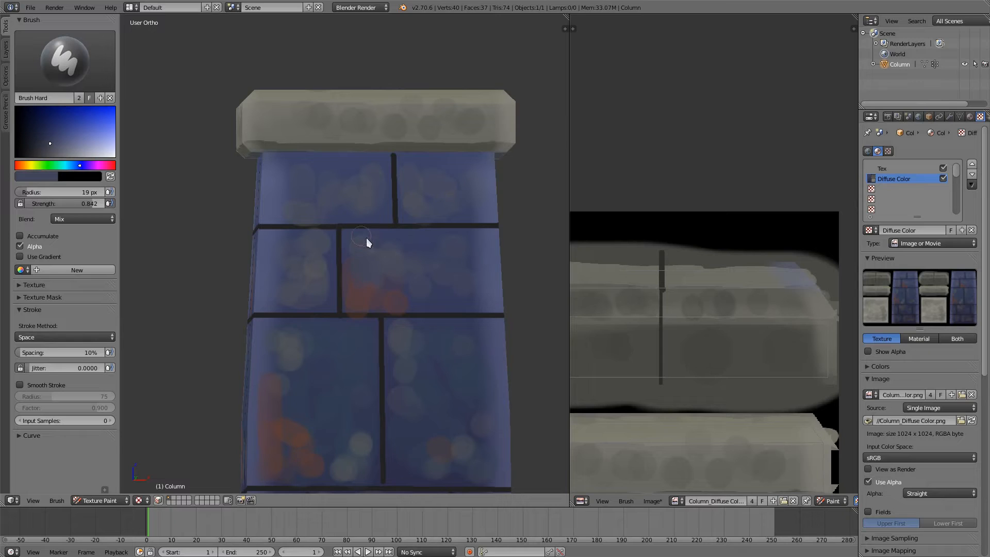
{"action": "key", "text": "s"}
{"action": "key", "text": "s"}
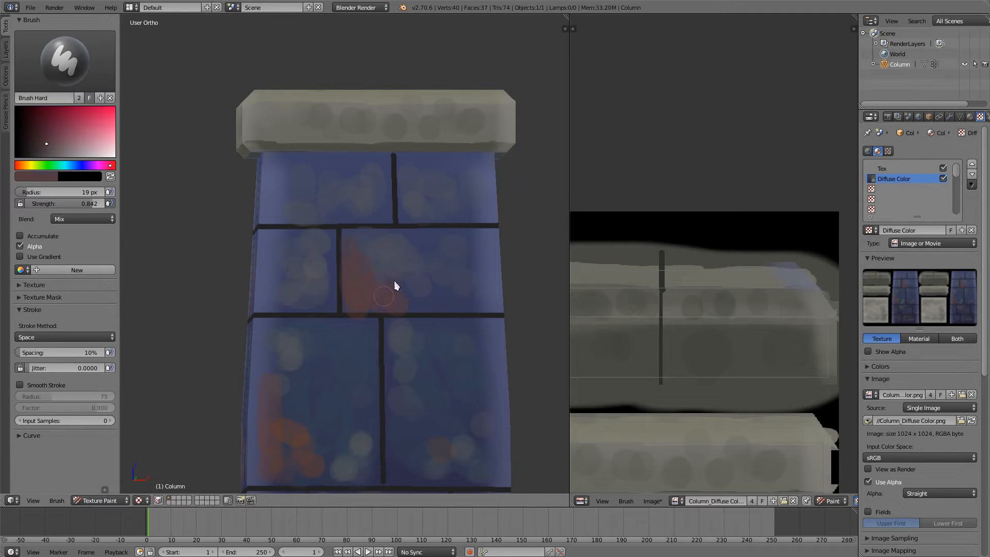
{"action": "key", "text": "s"}
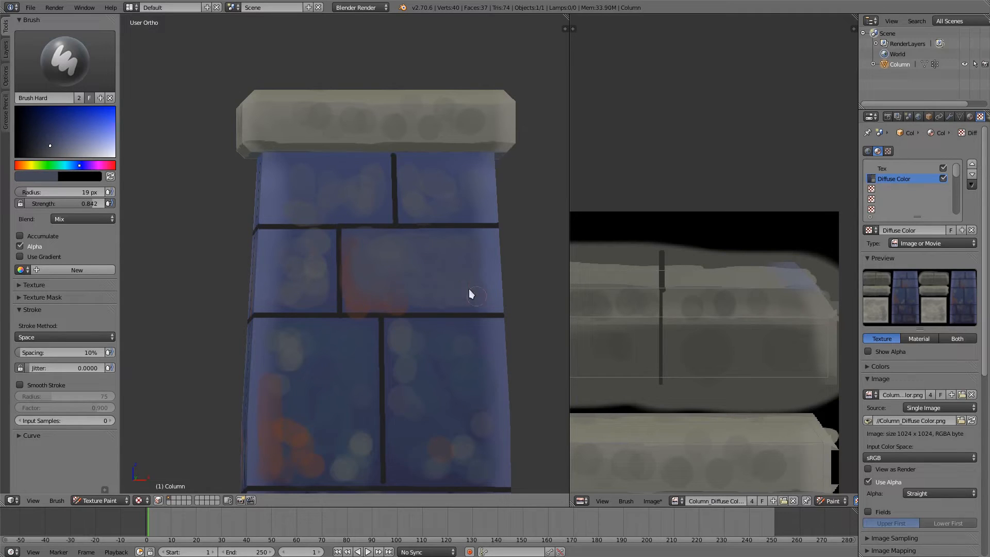
Step: Shade the lower edges of the second-row bricks with dark and muted purple tones sampled from the texture
{"action": "key", "text": "s"}
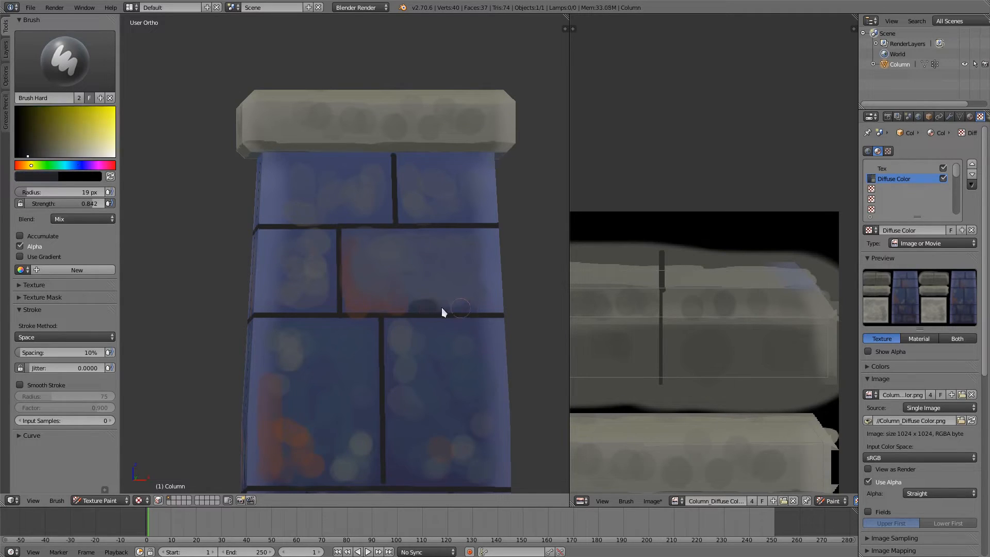
{"action": "left_click_drag", "start_coordinate": [442, 308], "coordinate": [401, 307]}
{"action": "key", "text": "s"}
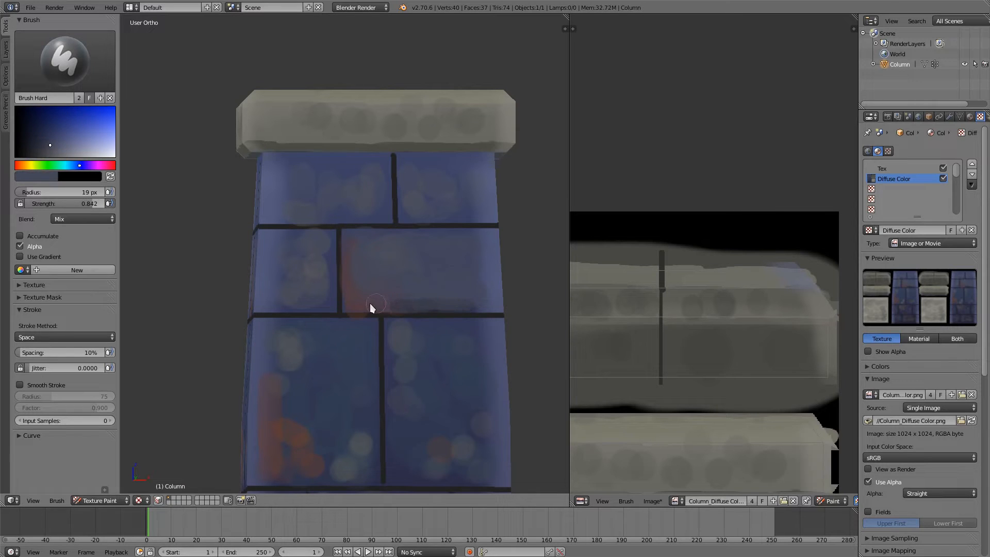
{"action": "key", "text": "s"}
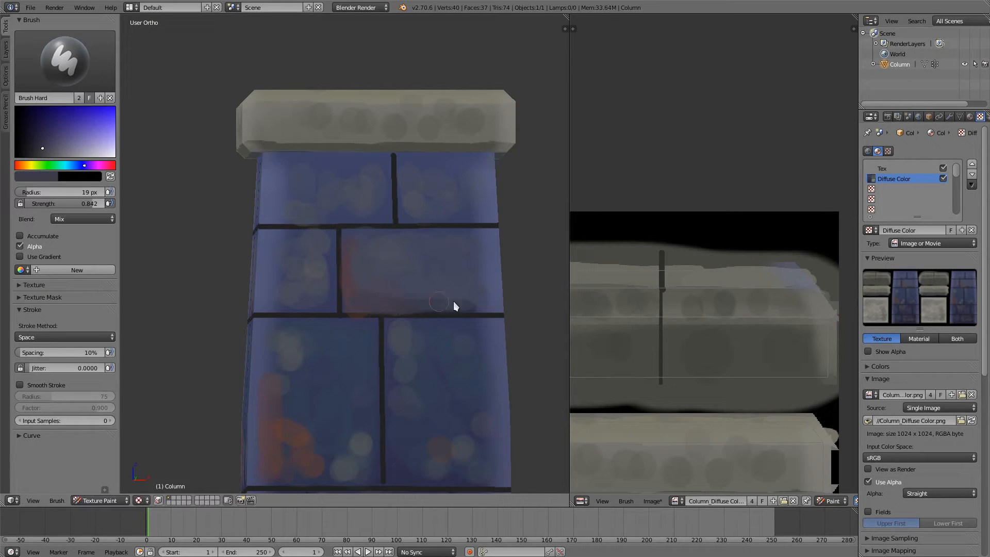
{"action": "left_click_drag", "start_coordinate": [499, 305], "coordinate": [471, 301]}
{"action": "left_click_drag", "start_coordinate": [256, 303], "coordinate": [298, 302]}
Step: Blend the second row's narrow brick with sampled grey-blue, reddish purple and blue tones, reddening its lower corner beside the joint
{"action": "key", "text": "s"}
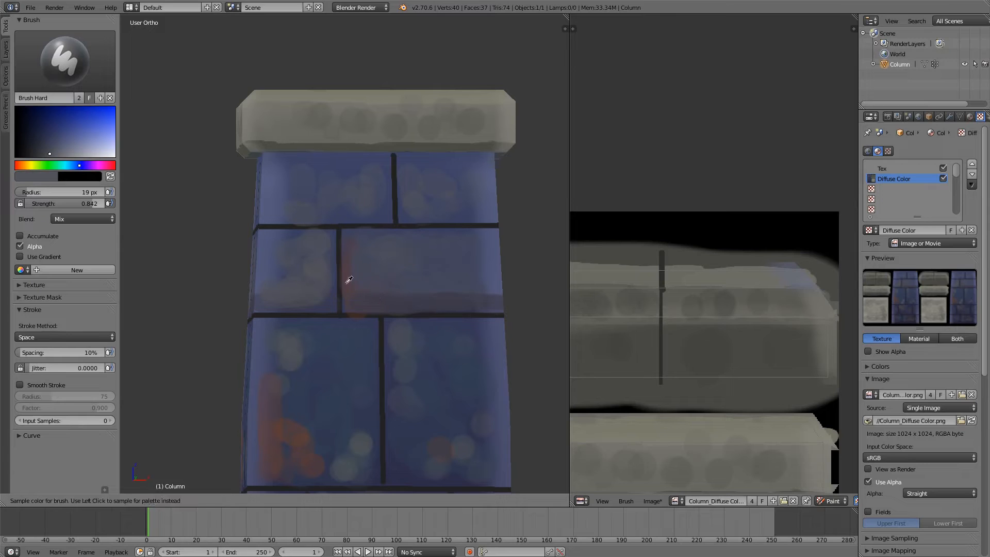
{"action": "key", "text": "s"}
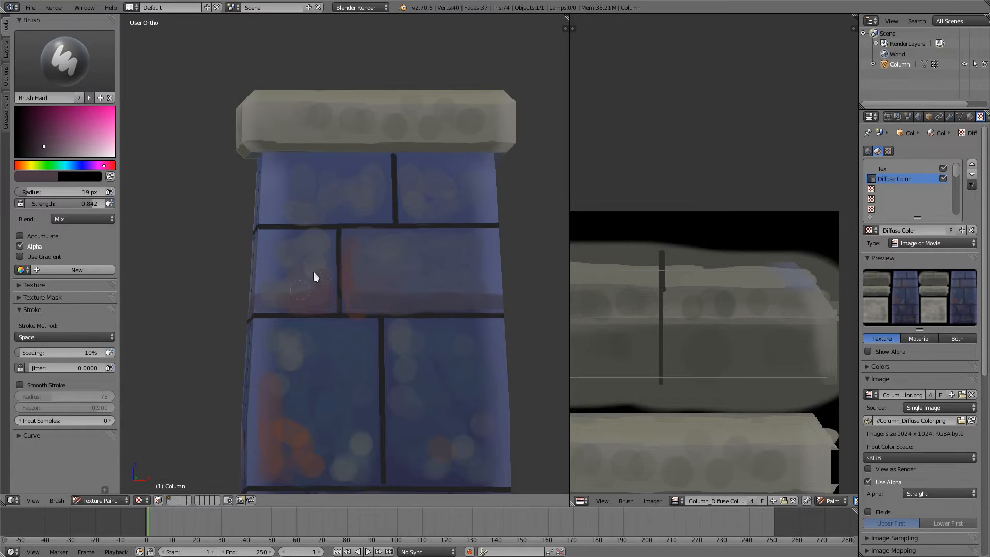
{"action": "key", "text": "s"}
{"action": "left_click", "coordinate": [307, 290]}
{"action": "left_click_drag", "start_coordinate": [308, 292], "coordinate": [315, 290]}
{"action": "key", "text": "s"}
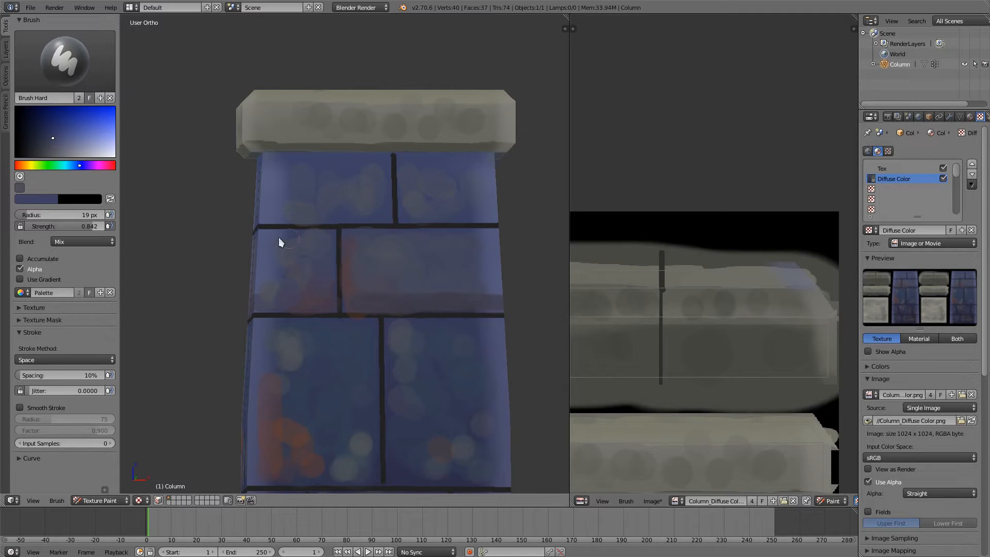
Step: Brighten the upper parts of the second-row bricks with a sampled lighter blue and smooth the wide brick's face
{"action": "key", "text": "s"}
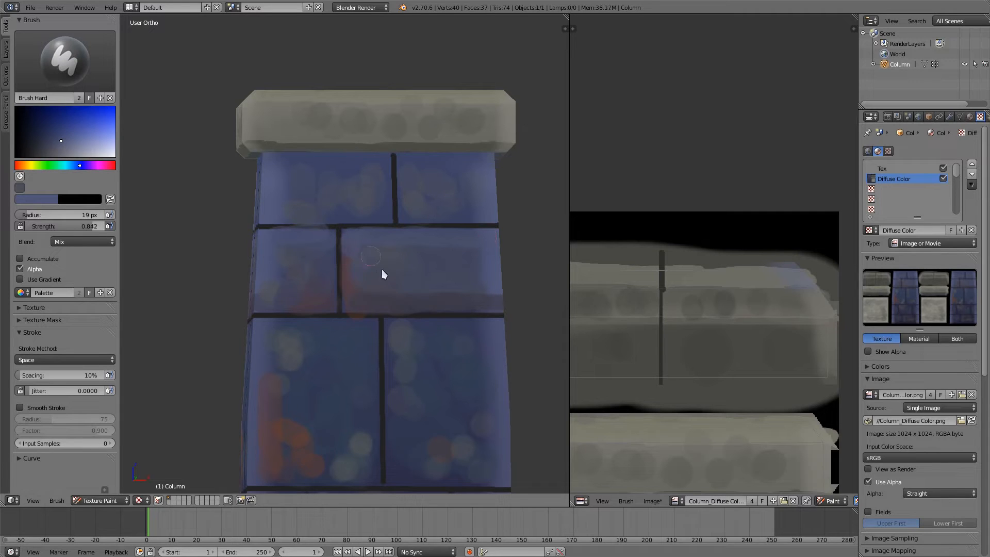
{"action": "key", "text": "s"}
{"action": "left_click", "coordinate": [368, 258]}
{"action": "key", "text": "s"}
{"action": "key", "text": "s"}
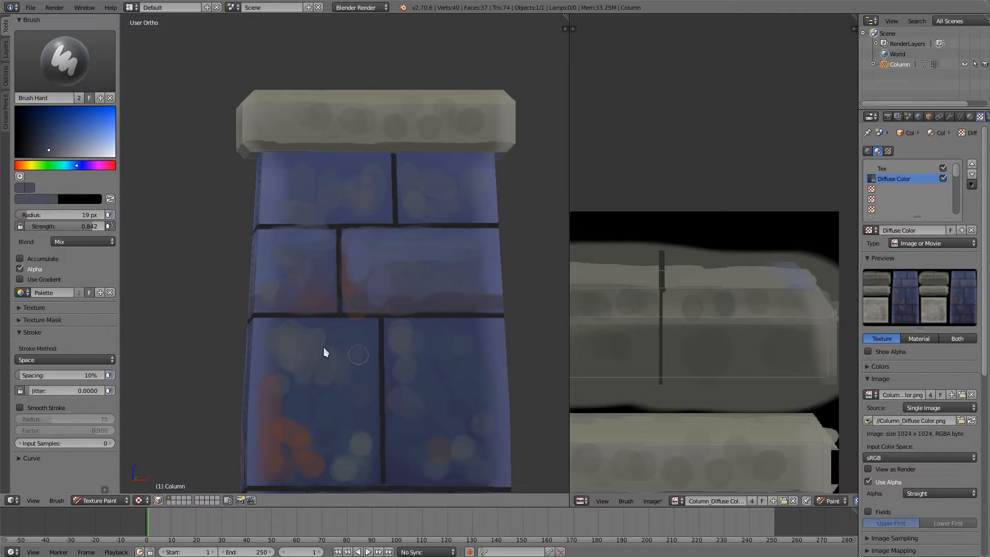
Step: Spread grey-blue strokes over the third row's left brick and tone down its rusty and pale spots with sampled blues
{"action": "key", "text": "s"}
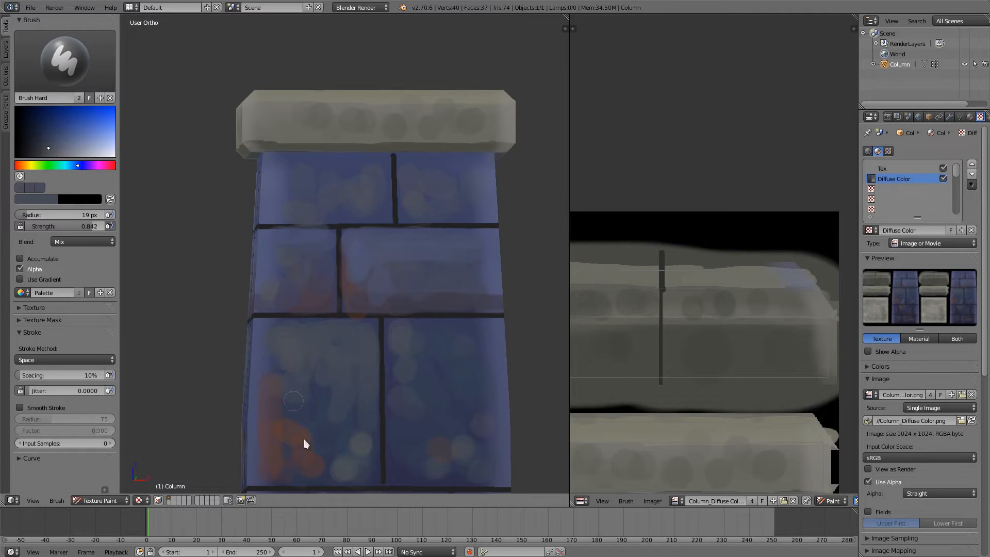
{"action": "middle_click_drag", "start_coordinate": [335, 317], "coordinate": [348, 260], "text": "shift"}
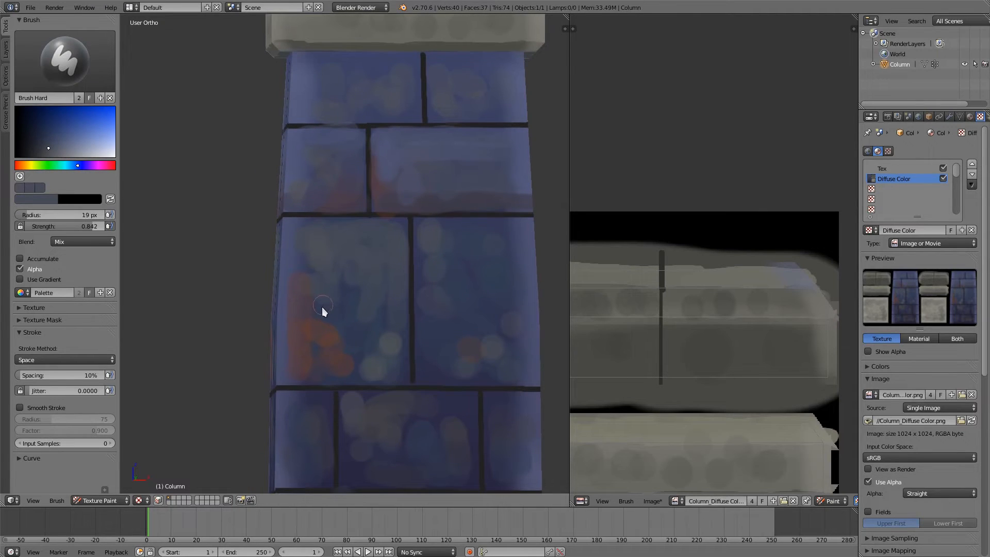
{"action": "key", "text": "s"}
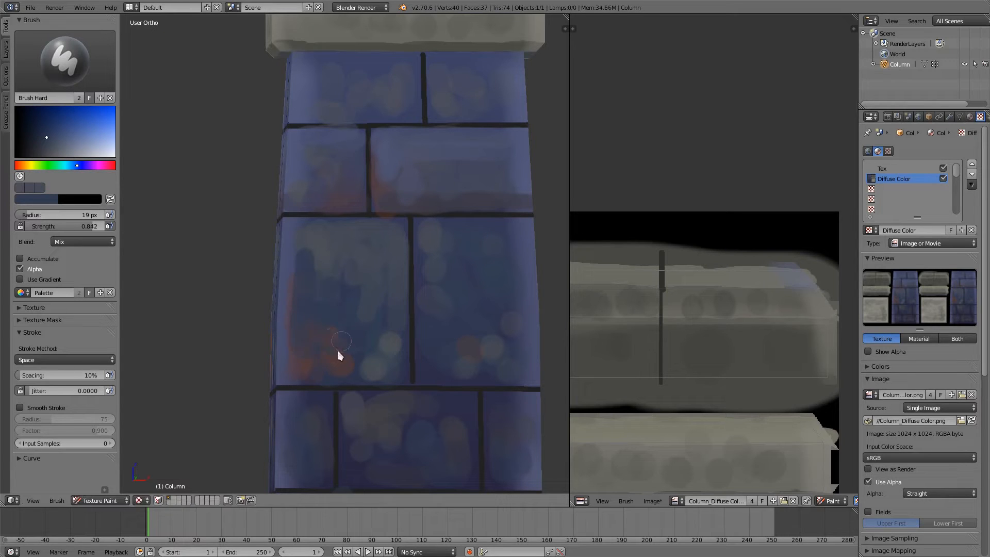
{"action": "key", "text": "s"}
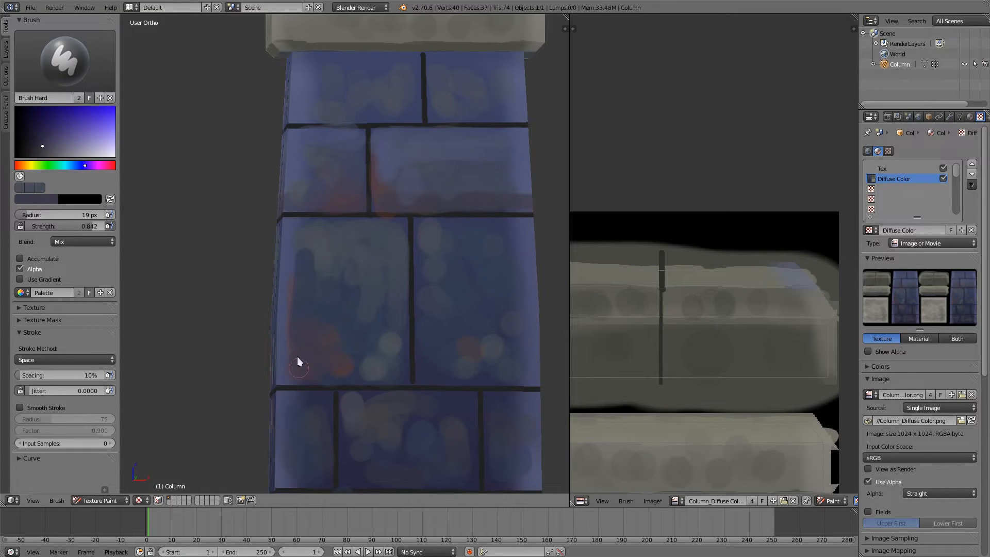
{"action": "key", "text": "s"}
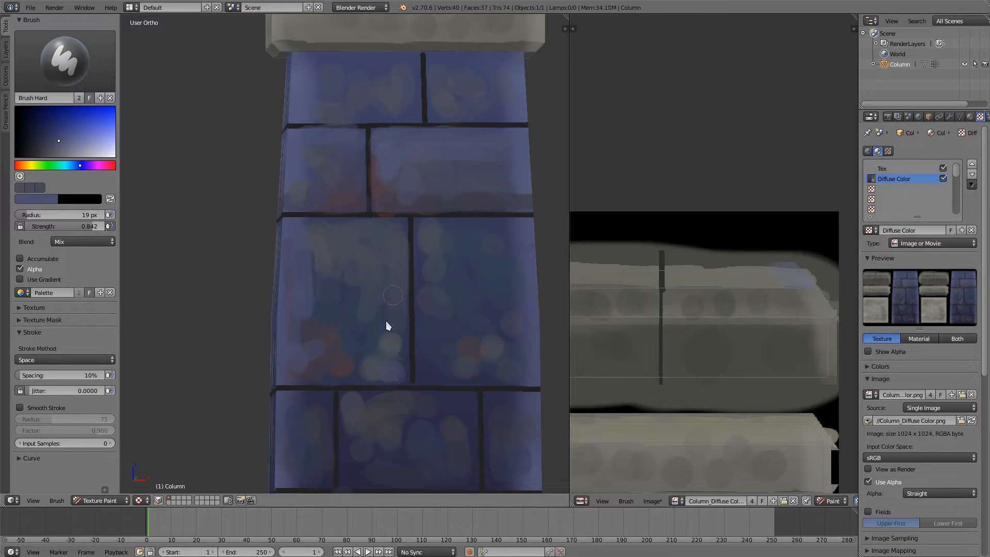
{"action": "key", "text": "s"}
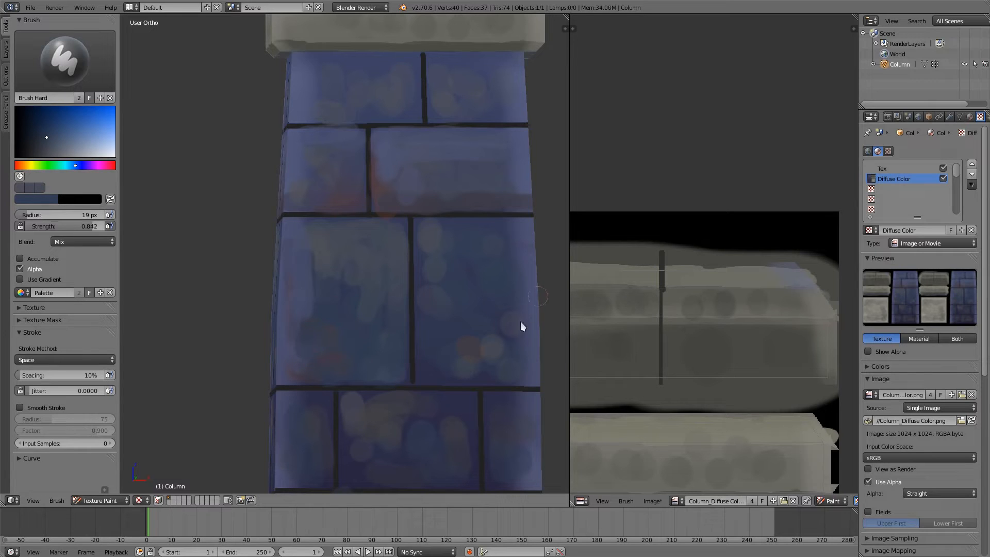
Step: Blend sampled grey-blue and lighter purple-blue across the upper part and outer edge of the third row's right brick
{"action": "key", "text": "s"}
{"action": "key", "text": "s"}
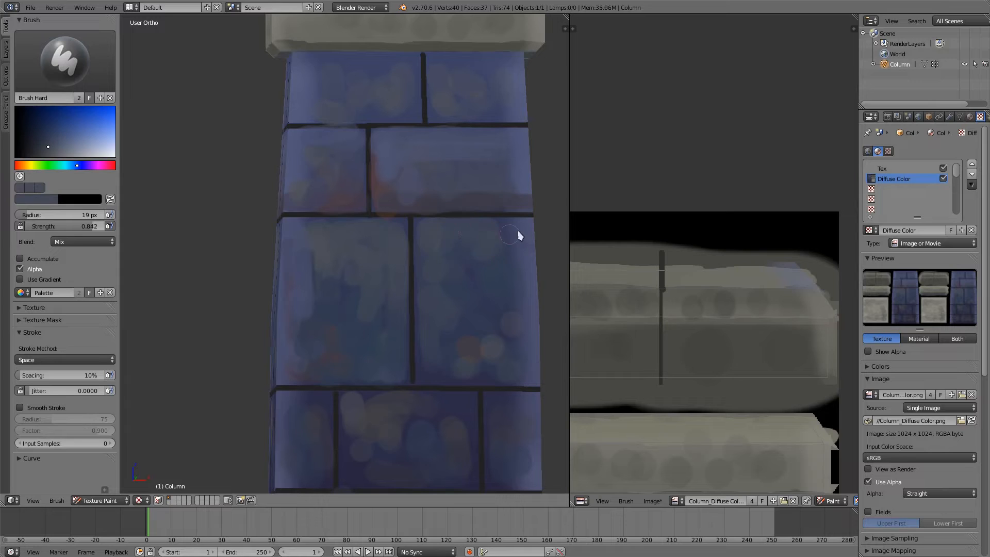
{"action": "key", "text": "s"}
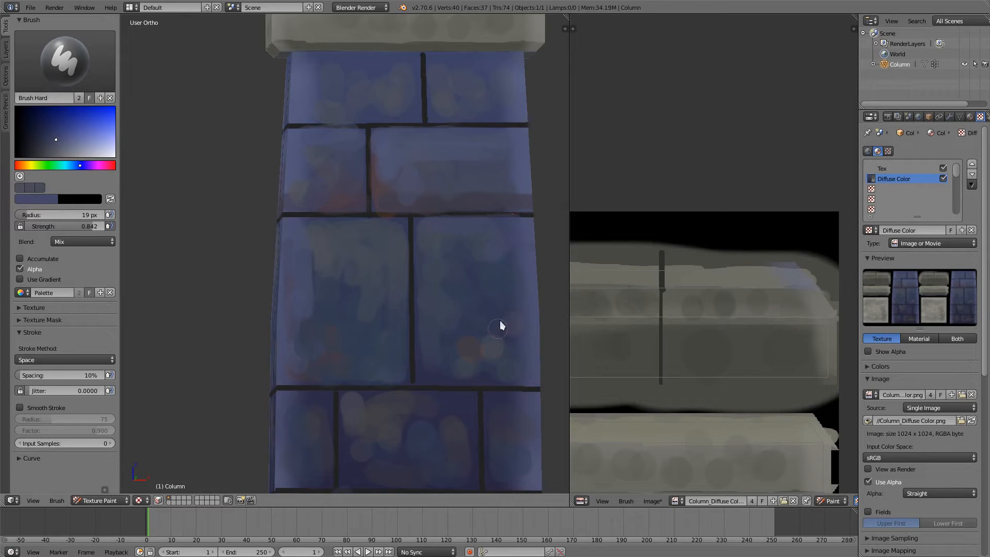
Step: Enlarge the brush to 38 px and smooth the faces of both large third-row bricks with sampled dark blues
{"action": "key", "text": "f"}
{"action": "key", "text": "s"}
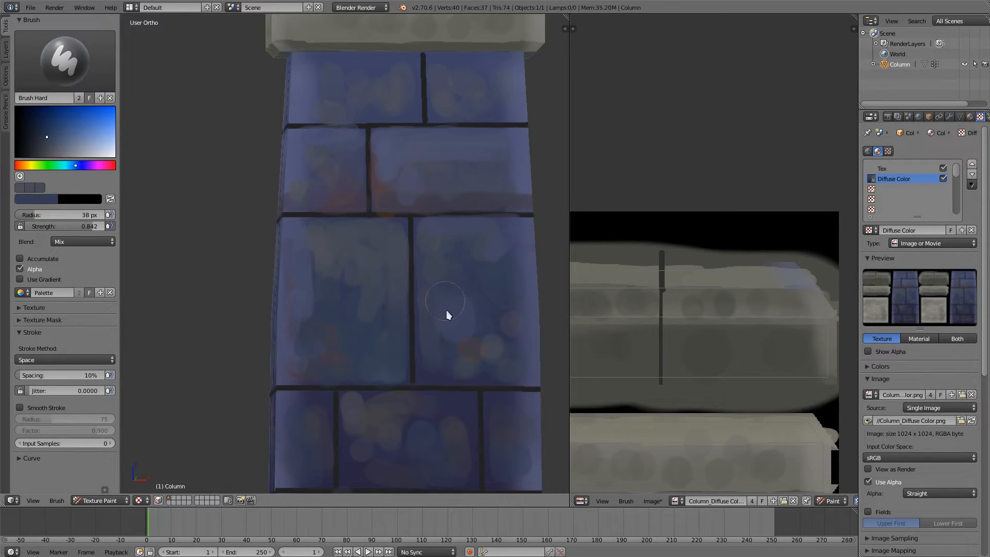
{"action": "key", "text": "s"}
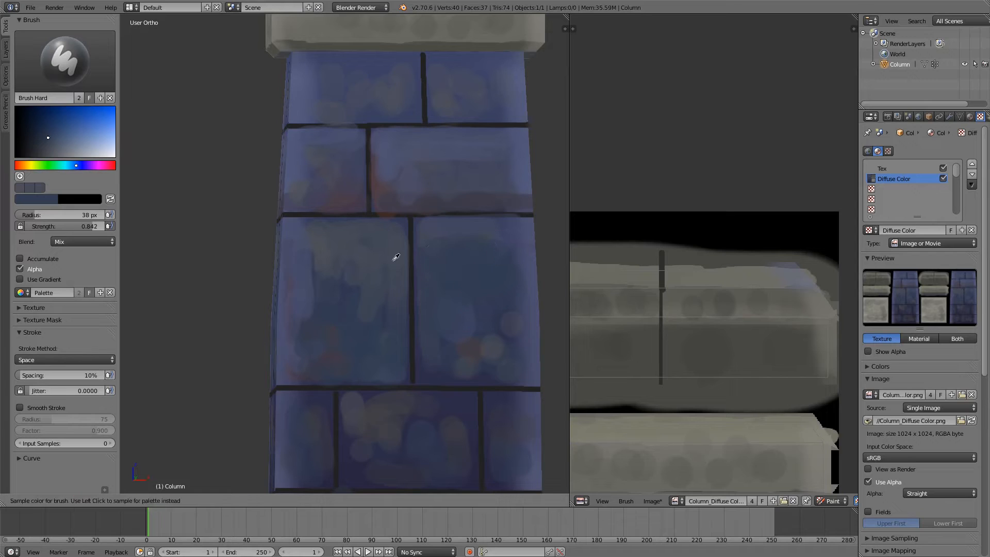
{"action": "key", "text": "s"}
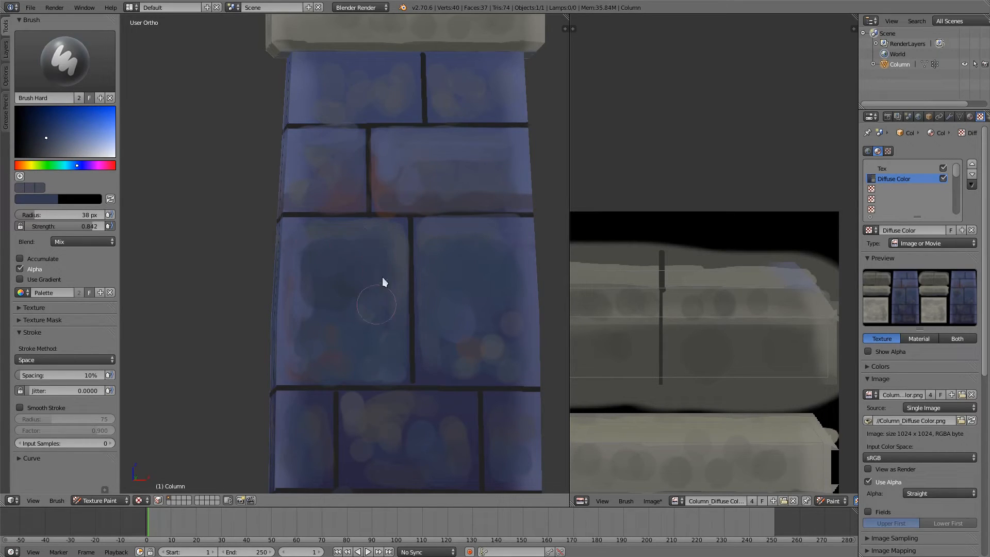
Step: Soften the third row's left brick and blend the colour patches on the fourth row's bricks with sampled dark blues and purples
{"action": "key", "text": "s"}
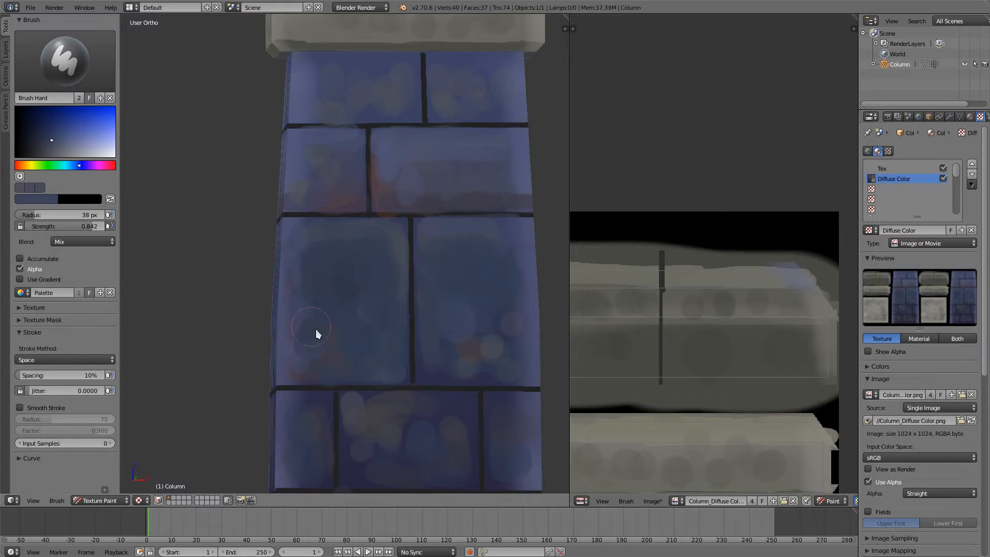
{"action": "mouse_move", "coordinate": [366, 342]}
{"action": "middle_mouse_down"}
{"action": "mouse_move", "coordinate": [341, 279]}
{"action": "mouse_move", "coordinate": [364, 162]}
{"action": "middle_mouse_up"}
{"action": "left_click_drag", "start_coordinate": [368, 304], "coordinate": [370, 323]}
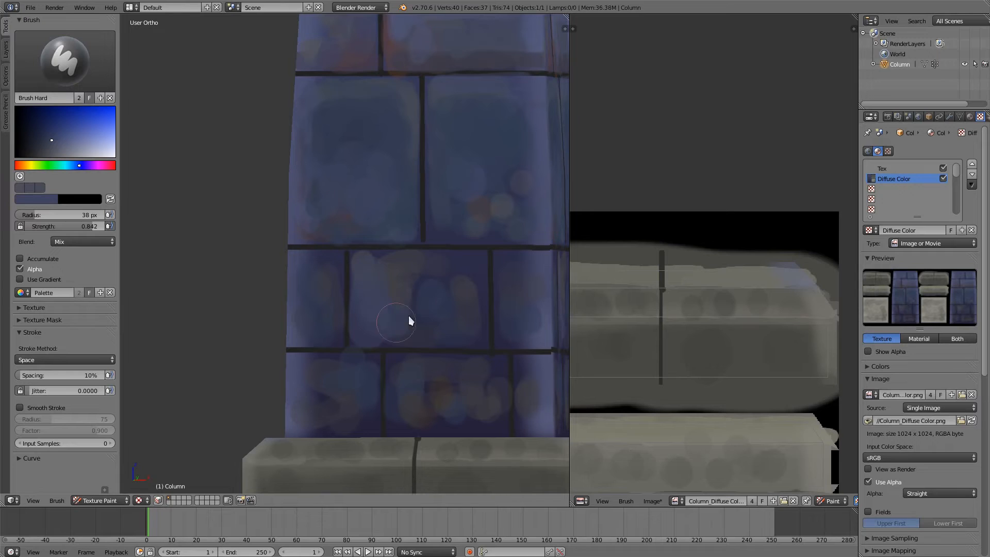
{"action": "key", "text": "s"}
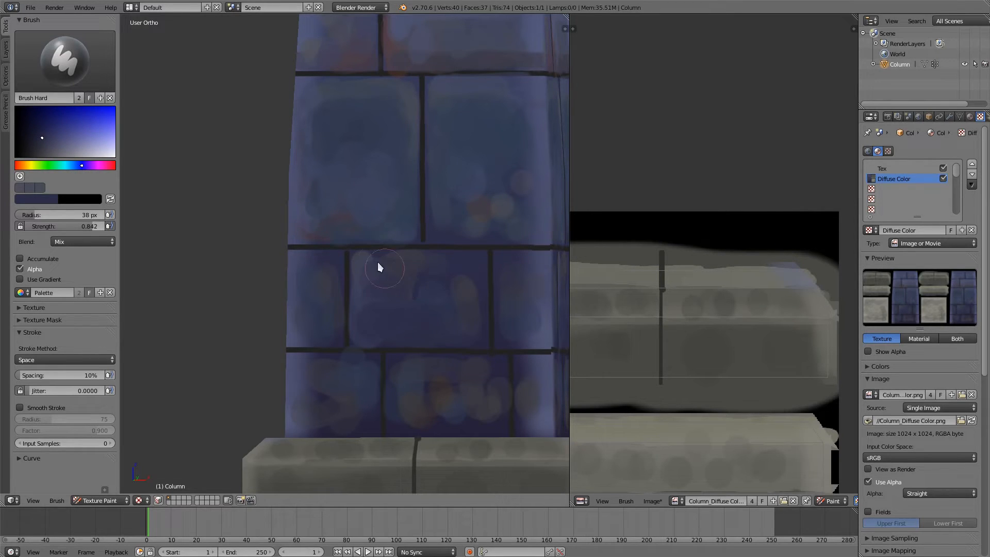
{"action": "key", "text": "s"}
{"action": "mouse_move", "coordinate": [366, 268]}
{"action": "left_mouse_down"}
{"action": "mouse_move", "coordinate": [457, 266]}
{"action": "mouse_move", "coordinate": [476, 306]}
{"action": "mouse_move", "coordinate": [518, 252]}
{"action": "left_mouse_up"}
{"action": "key", "text": "s"}
{"action": "left_click_drag", "start_coordinate": [523, 293], "coordinate": [527, 327]}
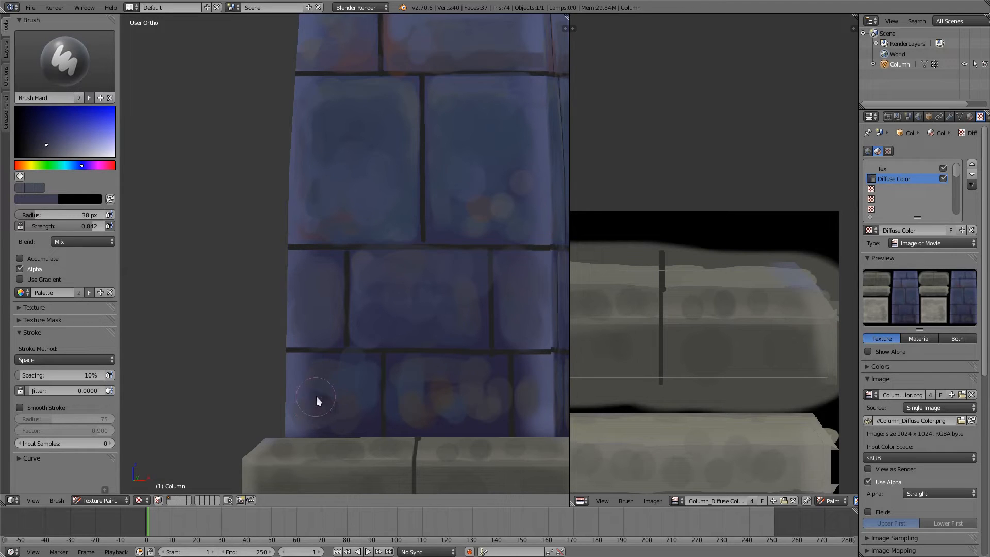
Step: Smooth the mottled face of the bottom row's left brick with sampled dark purple-blues
{"action": "key", "text": "s"}
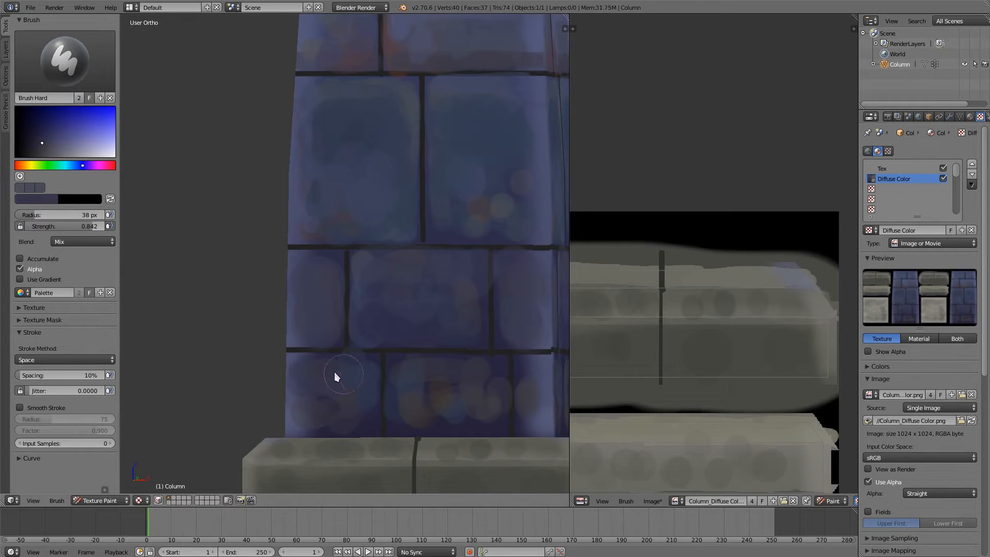
{"action": "key", "text": "s"}
{"action": "key", "text": "s"}
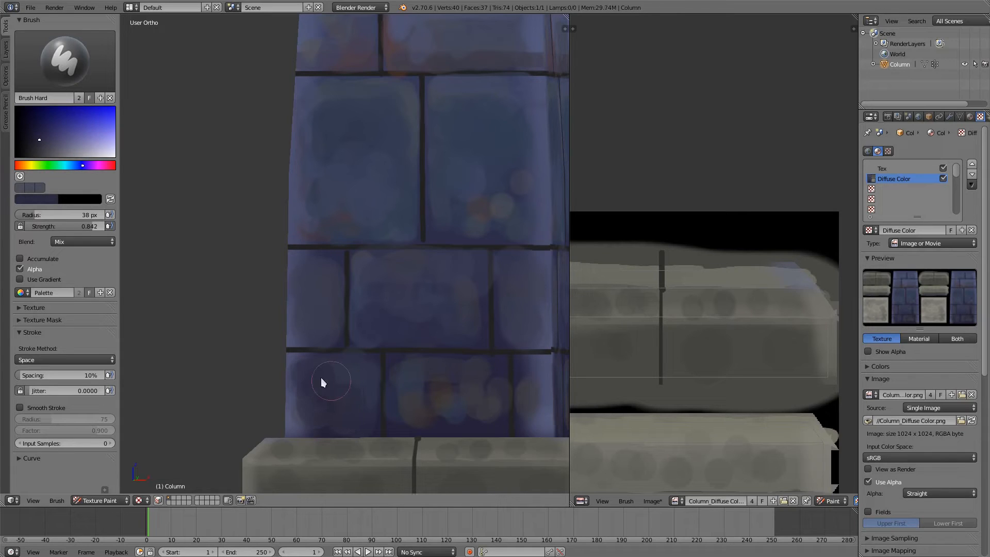
{"action": "key", "text": "s"}
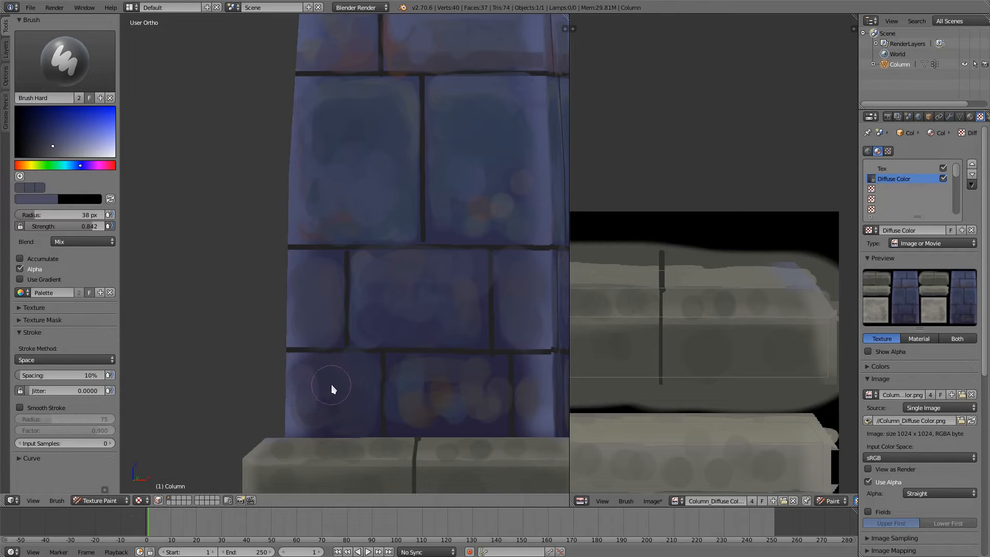
Step: Reduce the brush to 12 px and paint grey-blue highlights along the upper edges of the fourth-row and bottom-row bricks
{"action": "key", "text": "f"}
{"action": "left_click", "coordinate": [317, 386]}
{"action": "left_click_drag", "start_coordinate": [303, 357], "coordinate": [367, 358]}
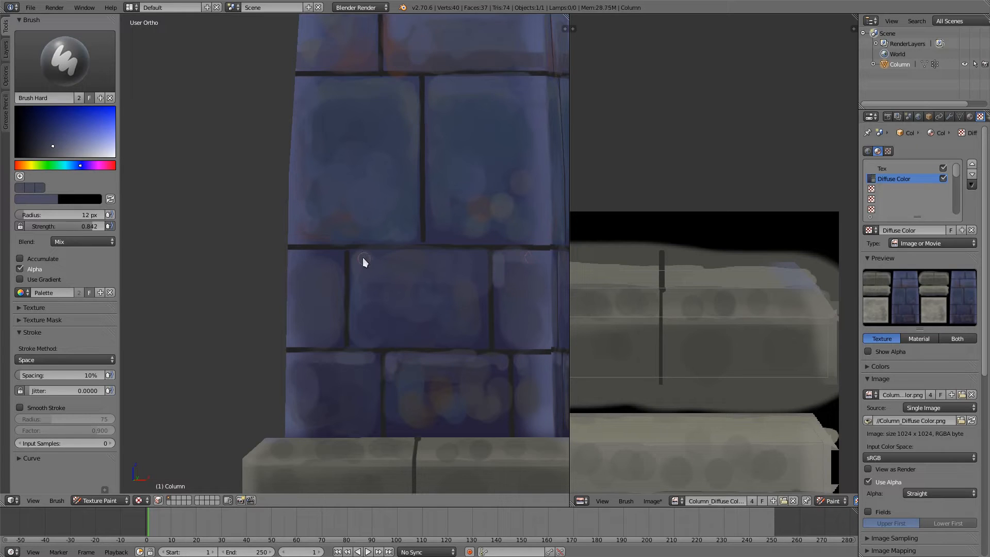
{"action": "left_click_drag", "start_coordinate": [360, 254], "coordinate": [444, 255]}
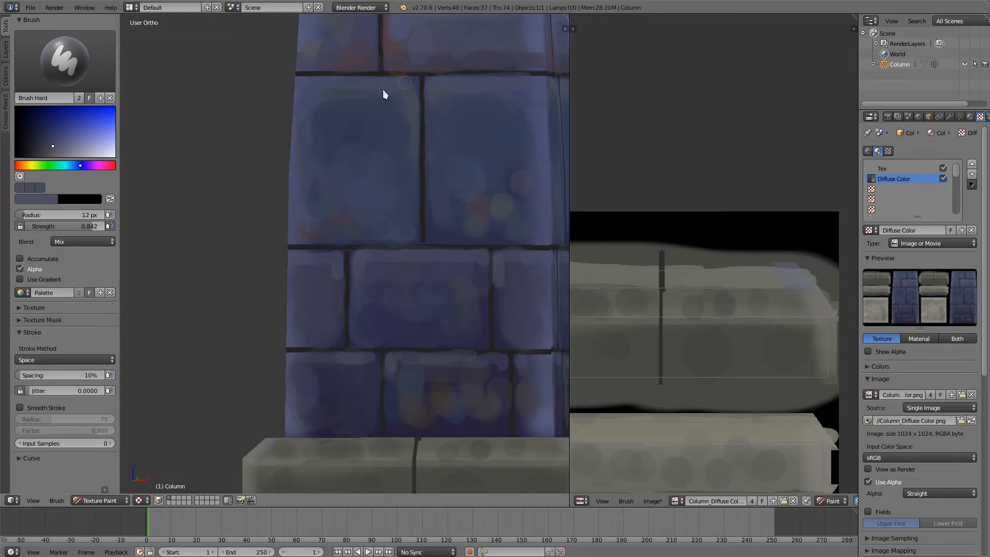
Step: Lighten the grey-blue brush colour and highlight the upper edges of the third-row and second-row bricks and the top right brick's inner edges
{"action": "left_click_drag", "start_coordinate": [70, 146], "coordinate": [61, 148]}
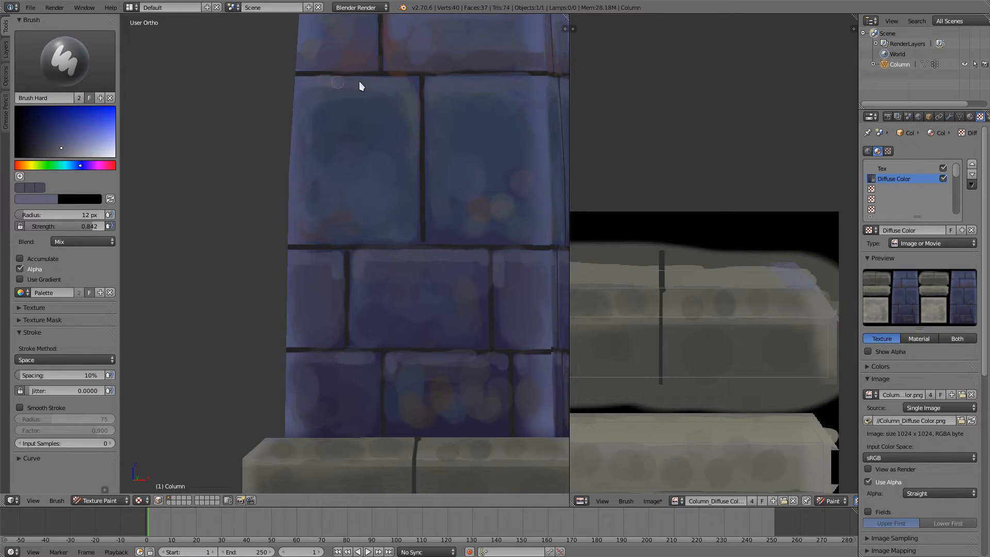
{"action": "left_click_drag", "start_coordinate": [434, 95], "coordinate": [518, 82]}
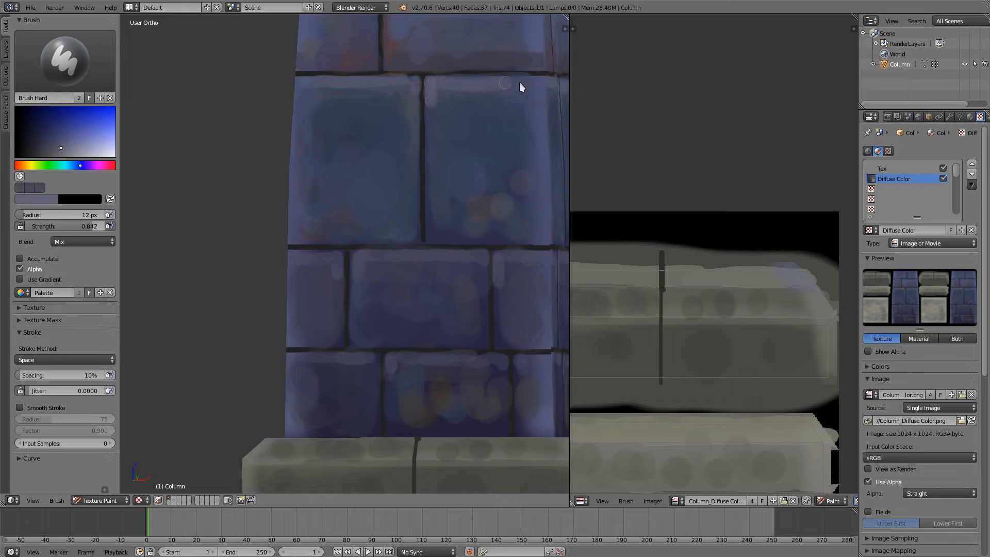
{"action": "middle_click_drag", "start_coordinate": [464, 17], "coordinate": [452, 200], "text": "shift"}
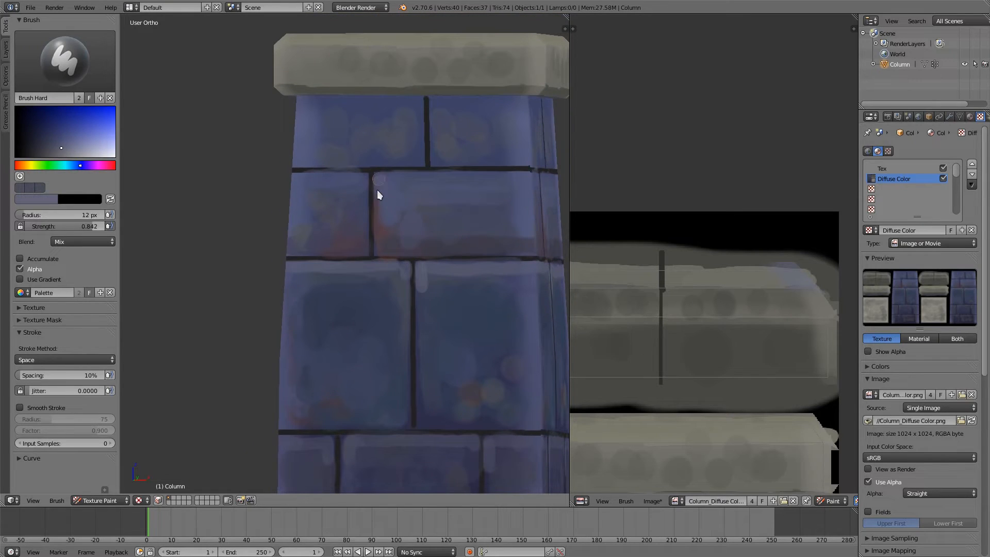
{"action": "mouse_move", "coordinate": [402, 181]}
{"action": "left_mouse_down"}
{"action": "mouse_move", "coordinate": [504, 177]}
{"action": "mouse_move", "coordinate": [458, 186]}
{"action": "mouse_move", "coordinate": [377, 177]}
{"action": "left_mouse_up"}
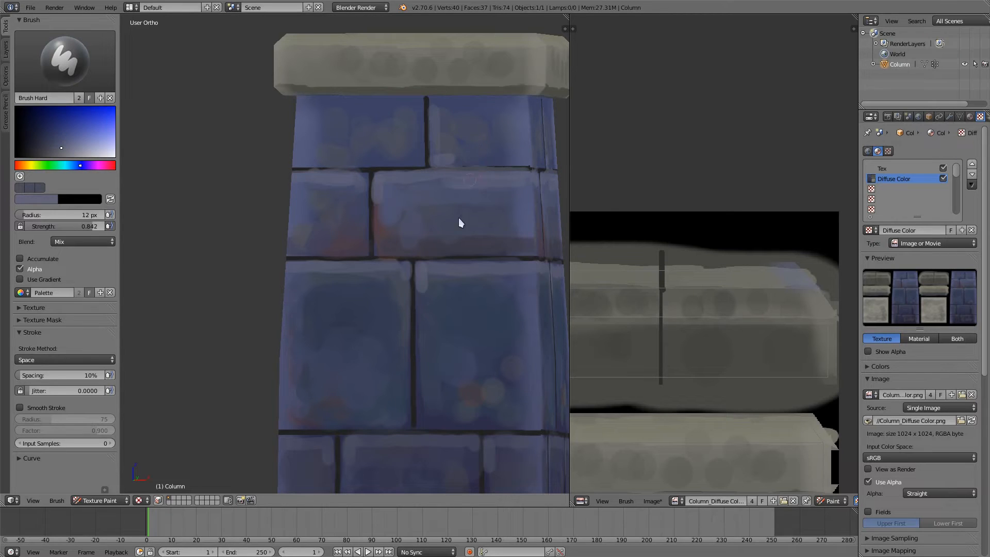
Step: Sample the base's stone colour and blend strokes over the dark patches on the left front block's bevel
{"action": "scroll", "coordinate": [459, 219], "scroll_direction": "down", "scroll_amount": 3}
{"action": "middle_click_drag", "start_coordinate": [421, 456], "coordinate": [395, 324], "text": "shift"}
{"action": "scroll", "coordinate": [378, 331], "scroll_direction": "up", "scroll_amount": 2}
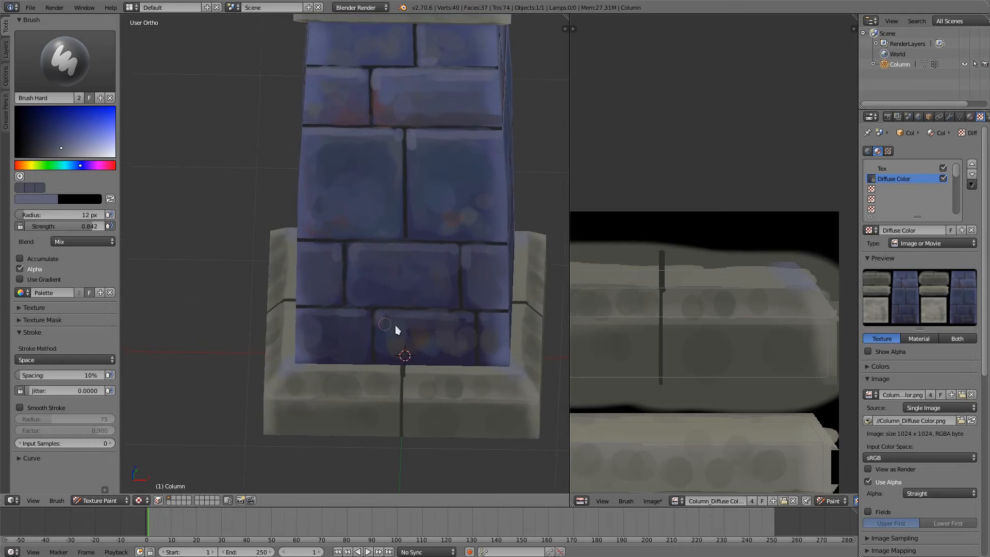
{"action": "middle_click_drag", "start_coordinate": [453, 362], "coordinate": [450, 330], "text": "ctrl"}
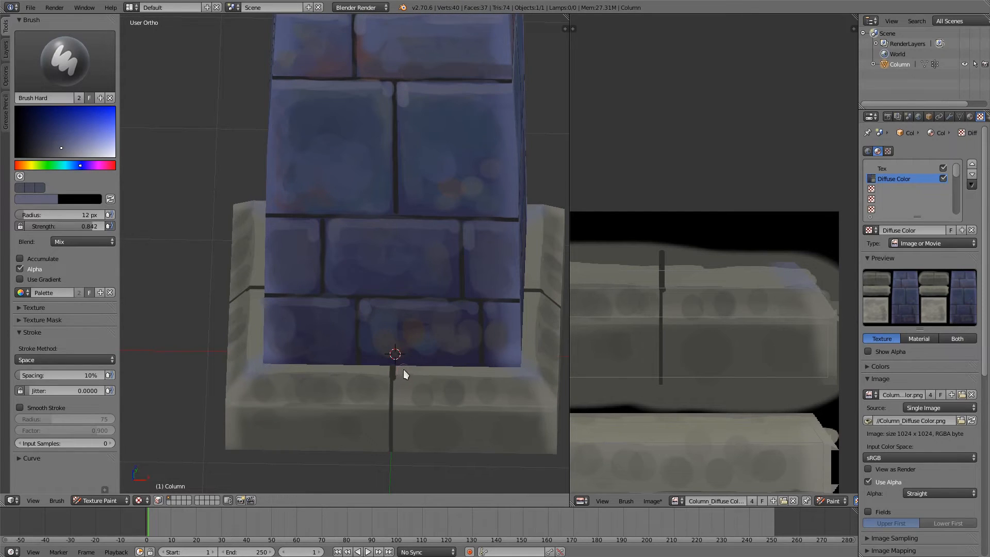
{"action": "key", "text": "s"}
{"action": "mouse_move", "coordinate": [403, 370]}
{"action": "left_mouse_down"}
{"action": "mouse_move", "coordinate": [399, 395]}
{"action": "mouse_move", "coordinate": [281, 391]}
{"action": "mouse_move", "coordinate": [250, 404]}
{"action": "mouse_move", "coordinate": [317, 386]}
{"action": "left_mouse_up"}
Step: Pick a lighter stone grey, reduce the brush to 8 px and paint a highlight along the base's inner upper edge
{"action": "left_click", "coordinate": [75, 155]}
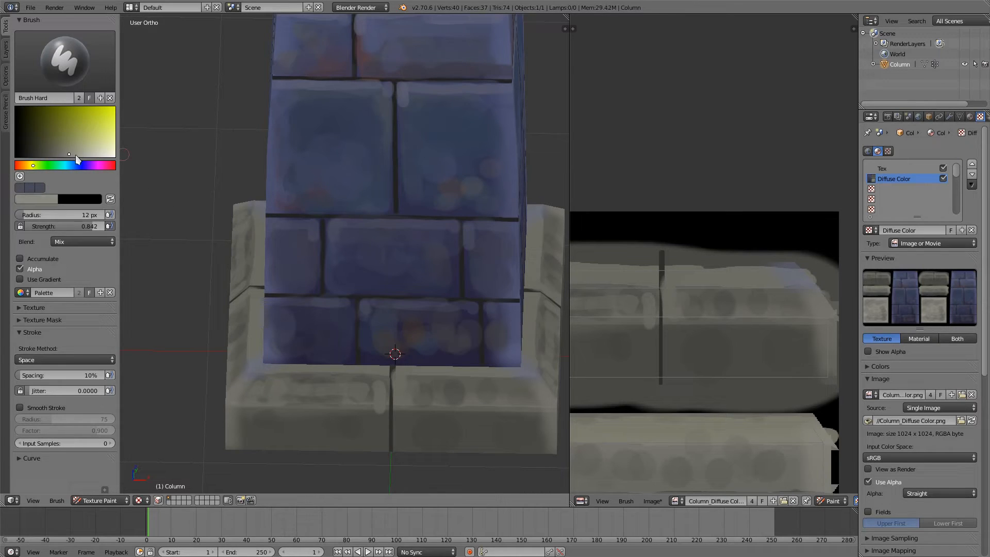
{"action": "key", "text": "bracketleft"}
{"action": "key", "text": "bracketleft"}
{"action": "key", "text": "bracketleft"}
{"action": "left_click_drag", "start_coordinate": [258, 375], "coordinate": [532, 373]}
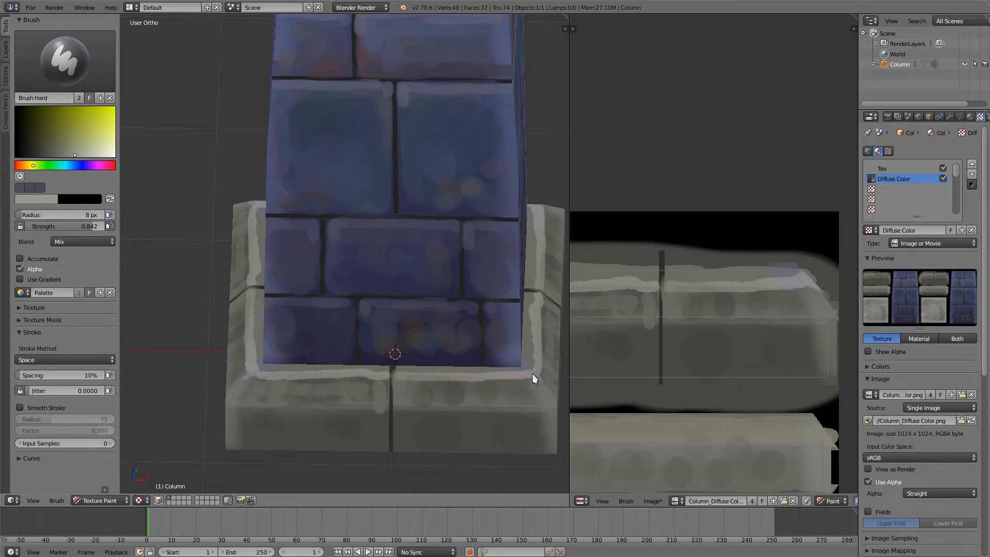
Step: Paint light grey highlights along the outer bevel edge of both front base blocks, undoing a misplaced stroke
{"action": "left_click_drag", "start_coordinate": [400, 412], "coordinate": [556, 407]}
{"action": "middle_click_drag", "start_coordinate": [251, 400], "coordinate": [463, 373]}
{"action": "left_click_drag", "start_coordinate": [550, 394], "coordinate": [541, 393]}
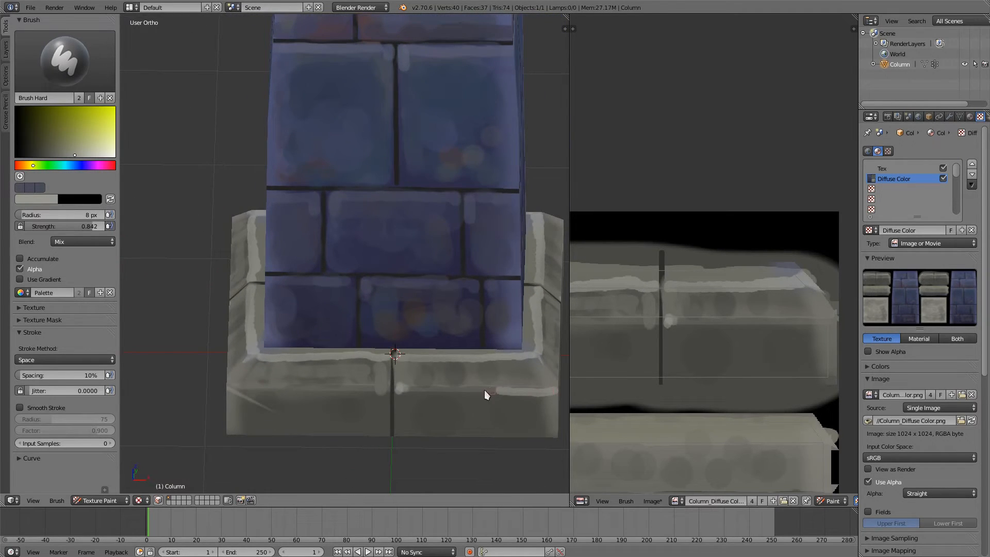
{"action": "key", "text": "ctrl+z"}
{"action": "mouse_move", "coordinate": [473, 398]}
{"action": "middle_mouse_down"}
{"action": "mouse_move", "coordinate": [407, 396]}
{"action": "mouse_move", "coordinate": [432, 389]}
{"action": "middle_mouse_up"}
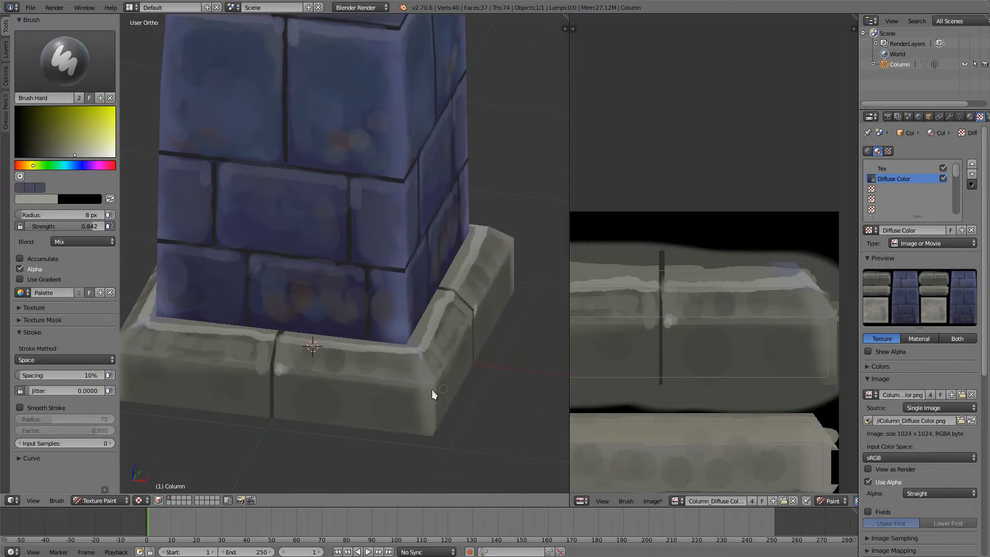
{"action": "mouse_move", "coordinate": [282, 370]}
{"action": "left_mouse_down"}
{"action": "mouse_move", "coordinate": [428, 388]}
{"action": "mouse_move", "coordinate": [323, 376]}
{"action": "mouse_move", "coordinate": [314, 357]}
{"action": "left_mouse_up"}
{"action": "mouse_move", "coordinate": [332, 344]}
{"action": "middle_mouse_down"}
{"action": "mouse_move", "coordinate": [407, 345]}
{"action": "mouse_move", "coordinate": [230, 367]}
{"action": "middle_mouse_up"}
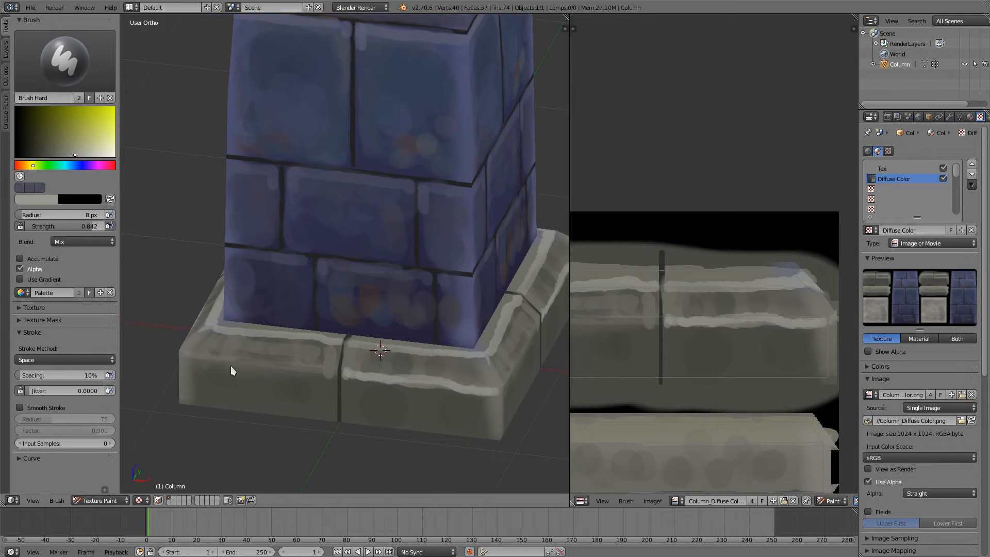
{"action": "mouse_move", "coordinate": [189, 355]}
{"action": "left_mouse_down"}
{"action": "mouse_move", "coordinate": [324, 375]}
{"action": "mouse_move", "coordinate": [291, 374]}
{"action": "left_mouse_up"}
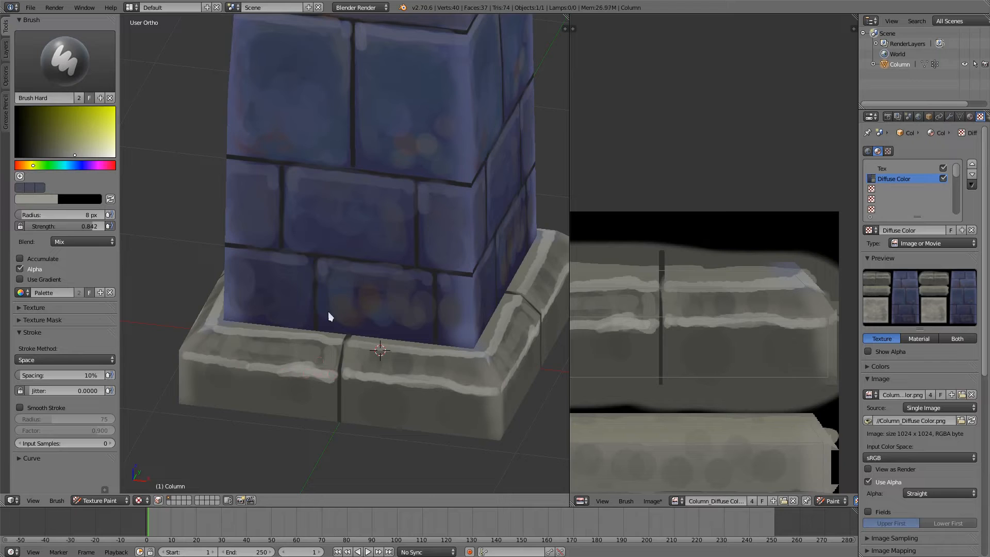
Step: Sample a brick blue, brighten the brush colour and add another sampled colour to the palette
{"action": "middle_click_drag", "start_coordinate": [372, 207], "coordinate": [425, 301]}
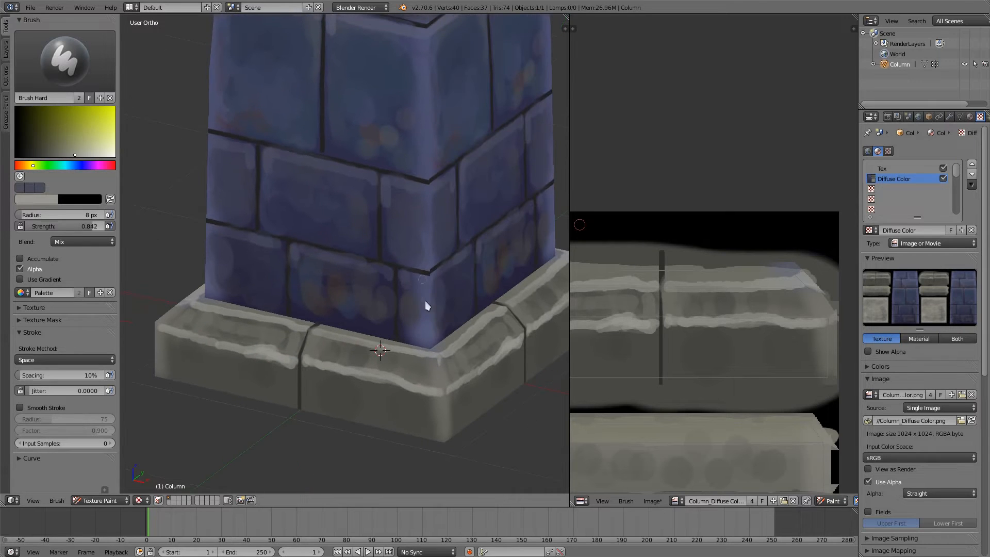
{"action": "key", "text": "s"}
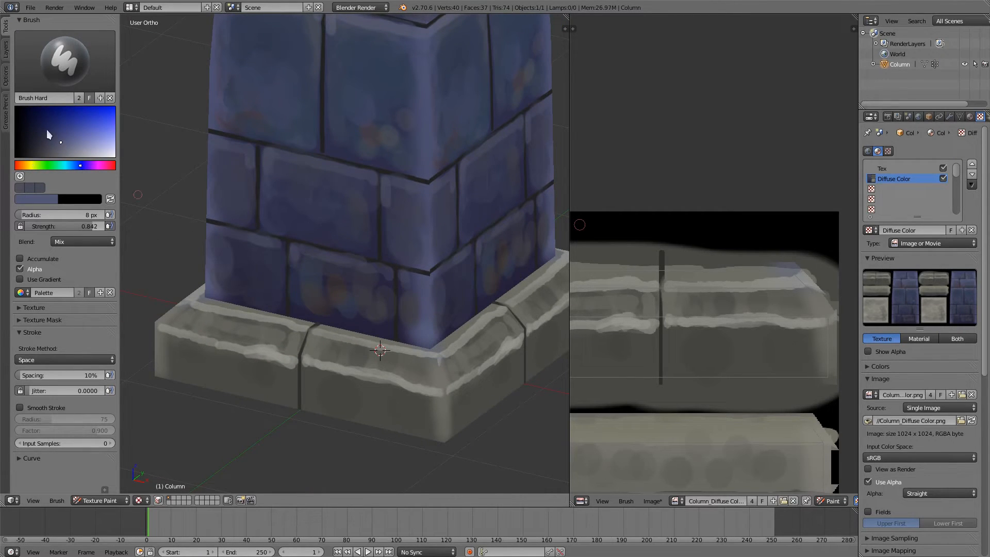
{"action": "left_click", "coordinate": [74, 143]}
{"action": "key", "text": "s"}
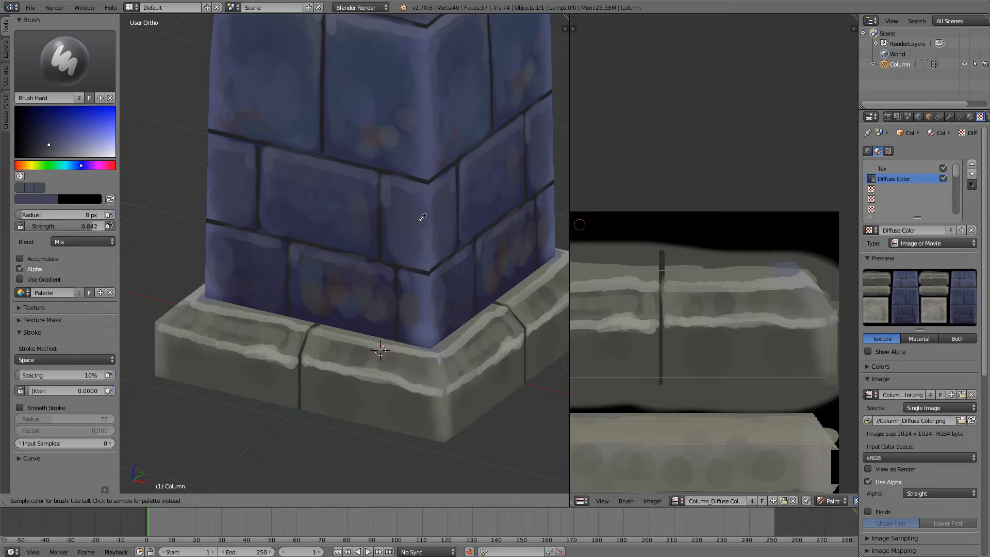
{"action": "left_click", "coordinate": [423, 222]}
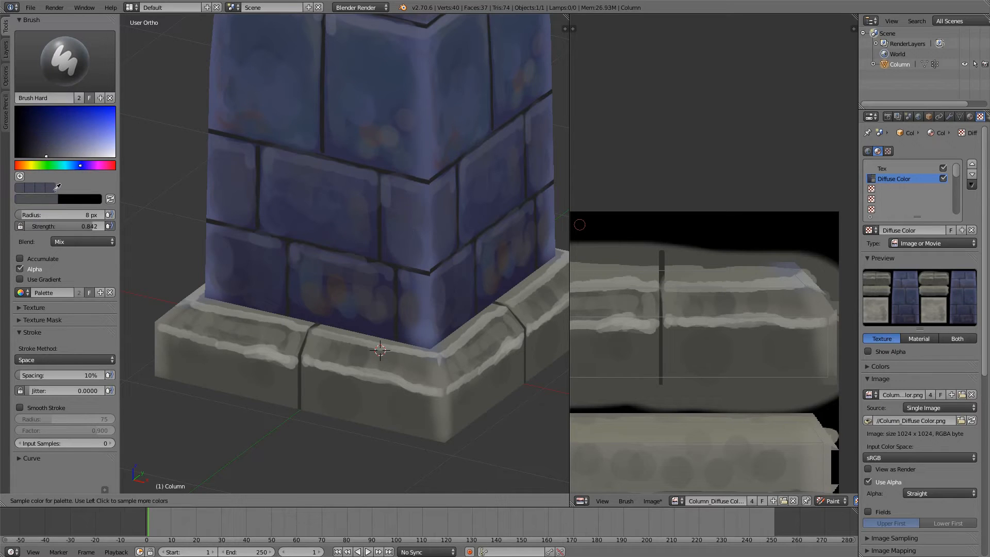
{"action": "left_click", "coordinate": [48, 185]}
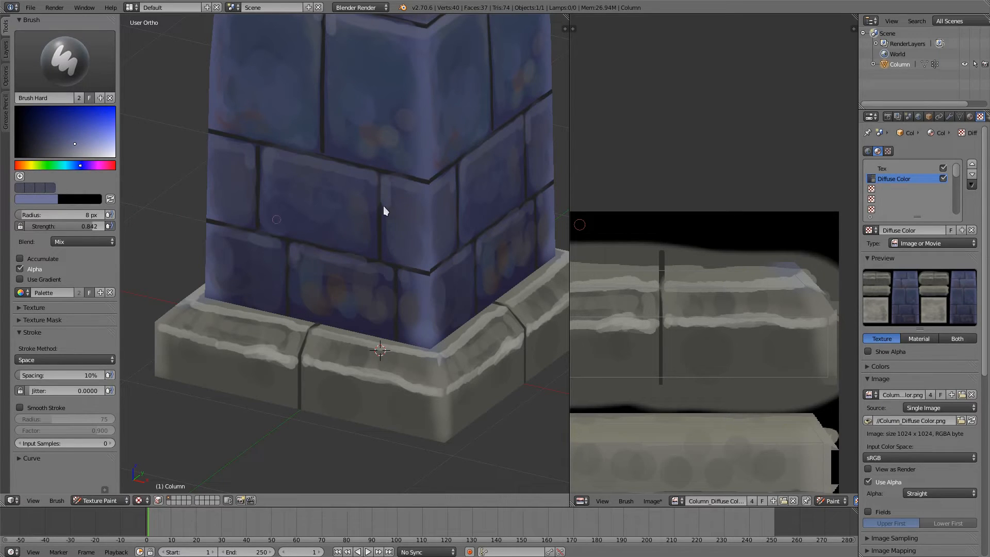
Step: Extend grey-blue edge highlights down both sides of the joint between the fourth row's wide and right bricks using sampled colours
{"action": "key", "text": "s"}
{"action": "left_click", "coordinate": [413, 225]}
{"action": "key", "text": "s"}
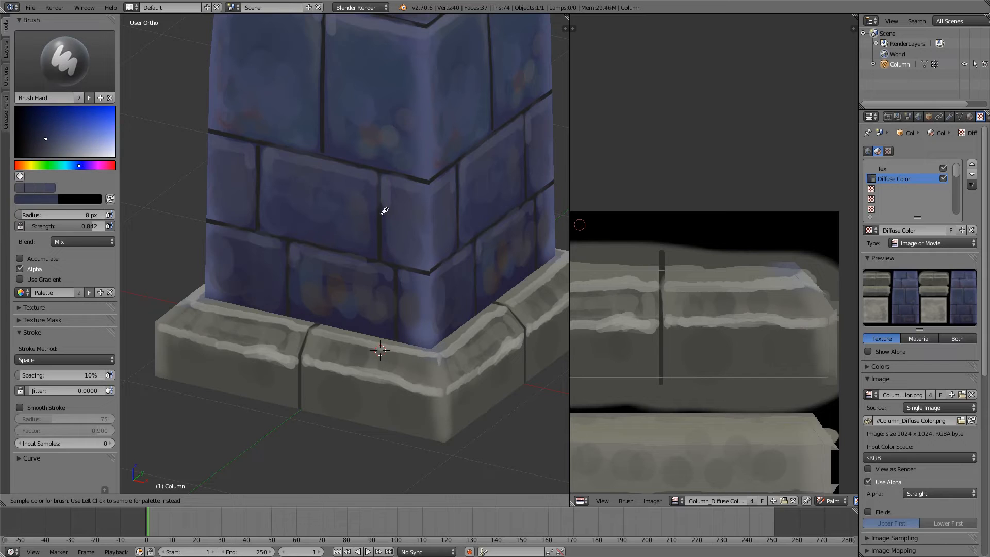
{"action": "left_click", "coordinate": [391, 195]}
{"action": "middle_click_drag", "start_coordinate": [407, 209], "coordinate": [405, 209]}
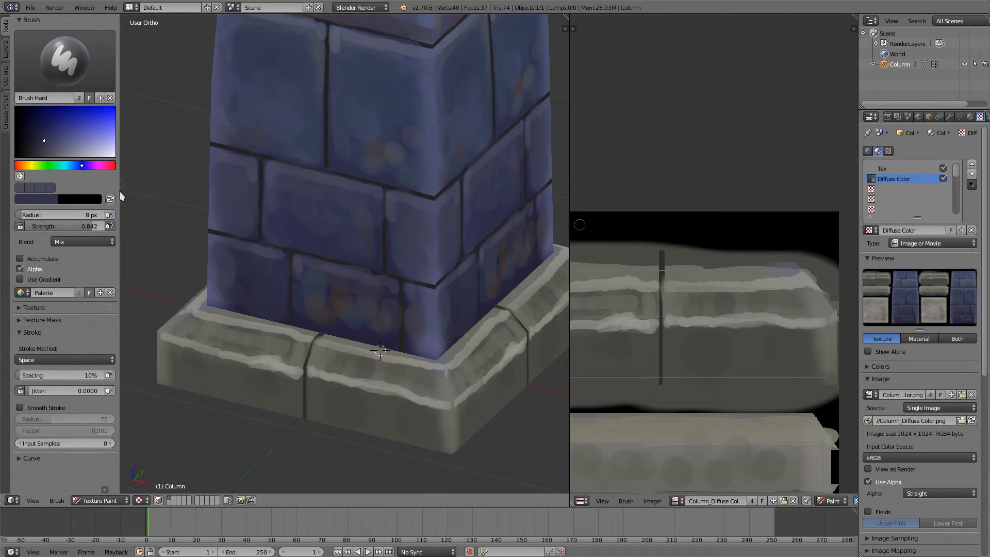
{"action": "scroll", "coordinate": [422, 204], "scroll_direction": "up", "scroll_amount": 5}
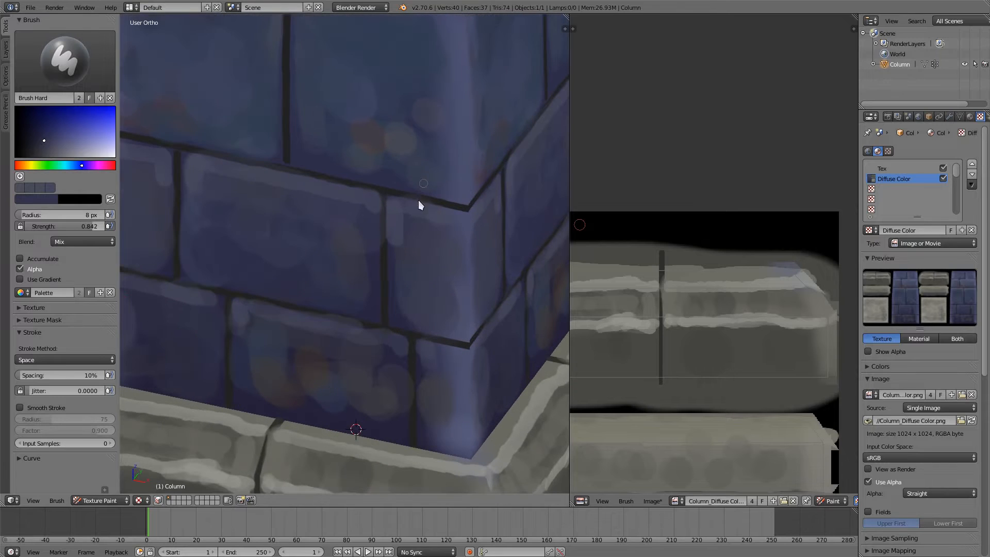
{"action": "middle_click_drag", "start_coordinate": [413, 286], "coordinate": [441, 224]}
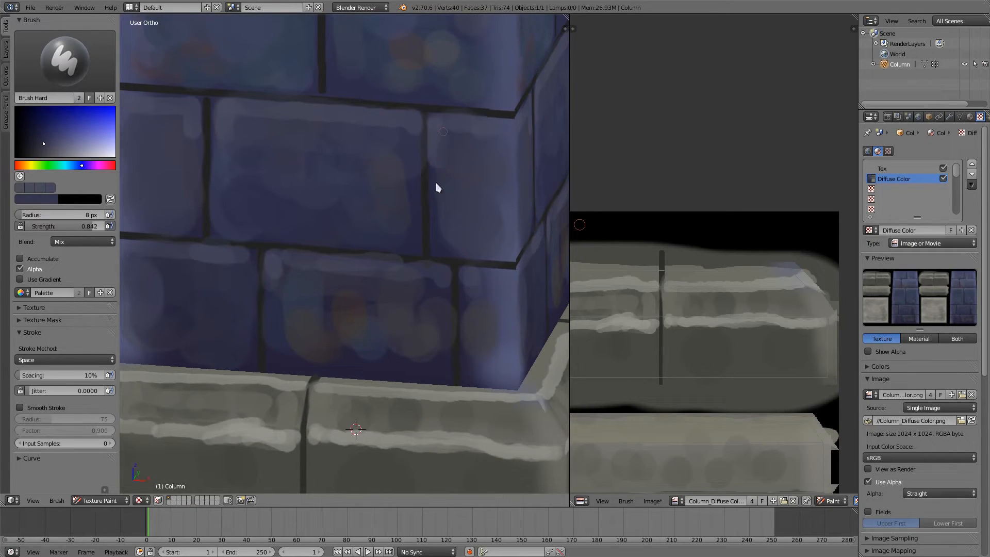
{"action": "key", "text": "s"}
{"action": "left_click_drag", "start_coordinate": [432, 156], "coordinate": [431, 223]}
{"action": "key", "text": "s"}
{"action": "mouse_move", "coordinate": [413, 144]}
{"action": "left_mouse_down"}
{"action": "mouse_move", "coordinate": [420, 216]}
{"action": "mouse_move", "coordinate": [415, 148]}
{"action": "left_mouse_up"}
{"action": "scroll", "coordinate": [411, 158], "scroll_direction": "down", "scroll_amount": 3}
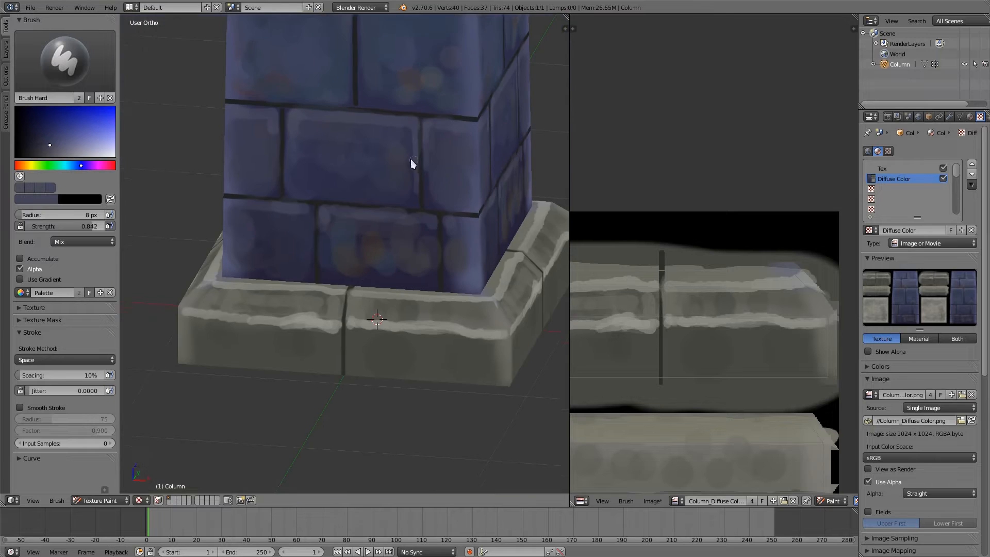
Step: Extend sampled light grey-blue highlights down both sides of the vertical joint between the two large third-row bricks
{"action": "middle_click_drag", "start_coordinate": [357, 218], "coordinate": [359, 321], "text": "shift"}
{"action": "middle_click_drag", "start_coordinate": [364, 258], "coordinate": [369, 224]}
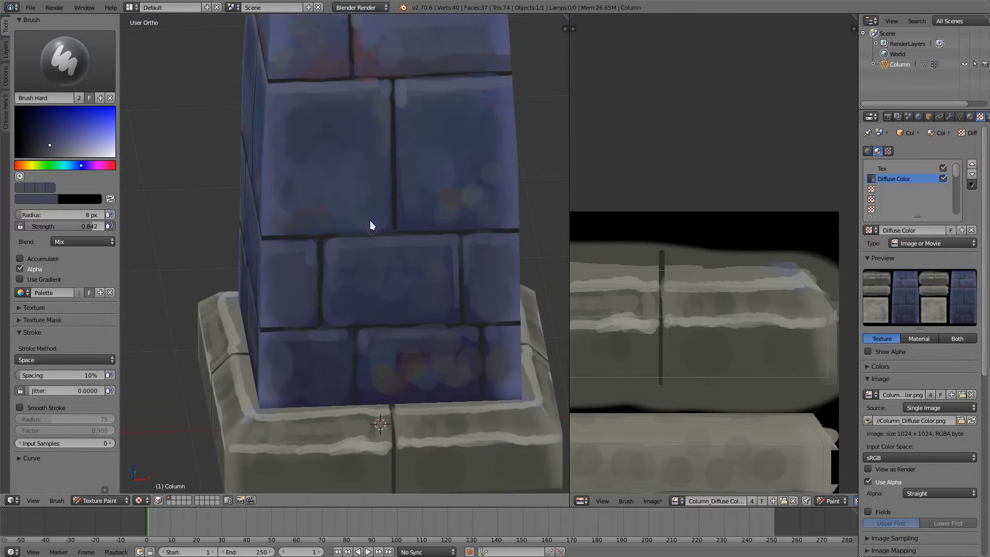
{"action": "scroll", "coordinate": [391, 96], "scroll_direction": "up", "scroll_amount": 4}
{"action": "left_click_drag", "start_coordinate": [410, 81], "coordinate": [411, 191]}
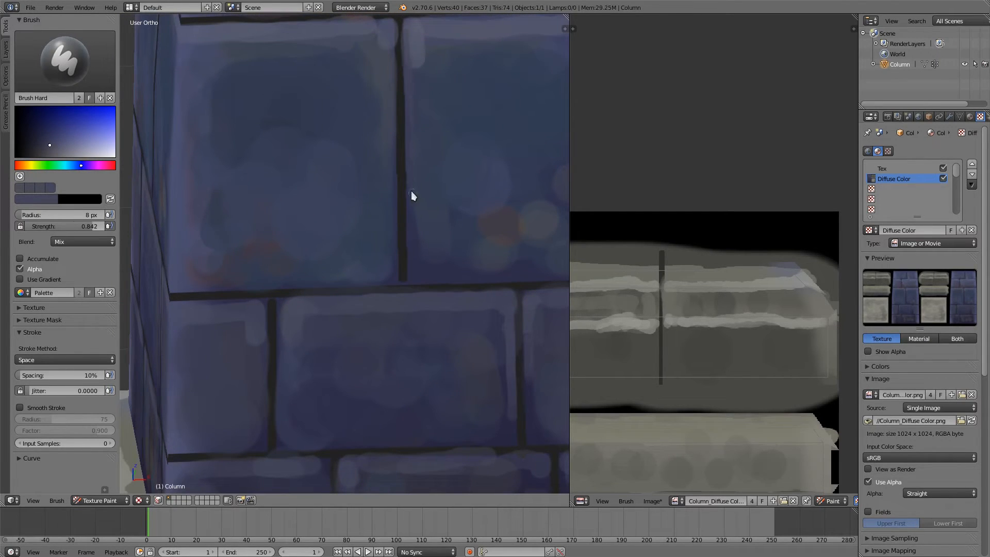
{"action": "key", "text": "s"}
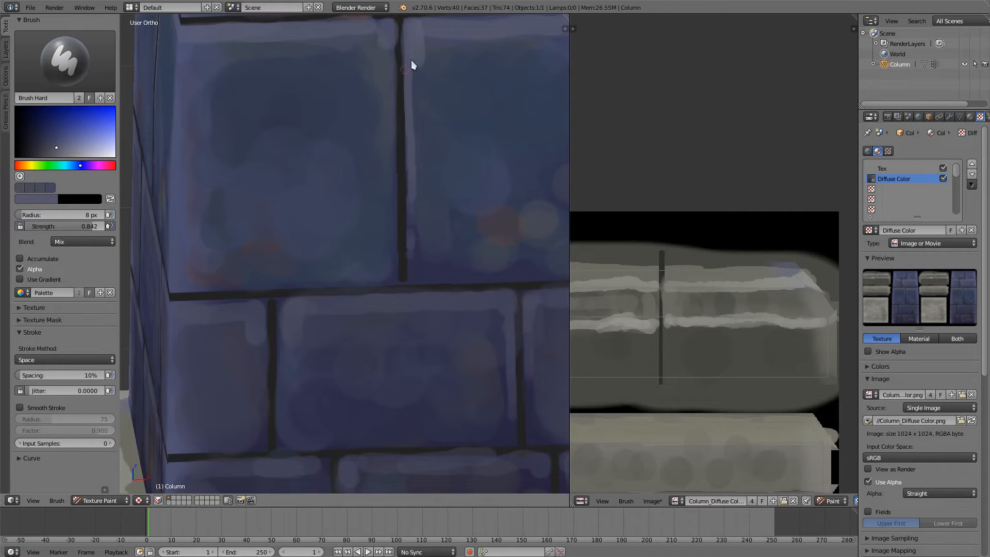
{"action": "middle_click_drag", "start_coordinate": [421, 147], "coordinate": [381, 172]}
{"action": "left_click_drag", "start_coordinate": [361, 153], "coordinate": [367, 324]}
{"action": "scroll", "coordinate": [410, 265], "scroll_direction": "down", "scroll_amount": 1}
{"action": "scroll", "coordinate": [407, 274], "scroll_direction": "down", "scroll_amount": 5}
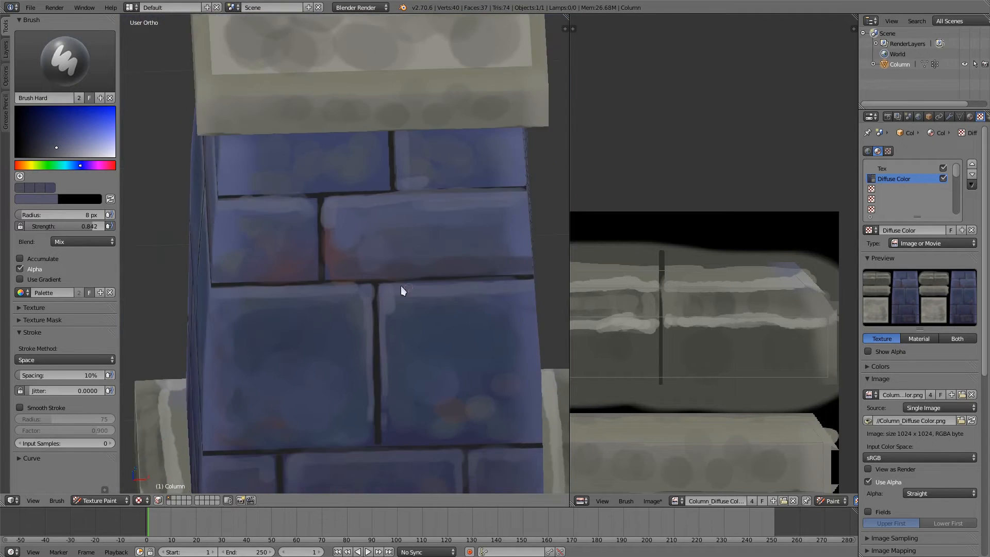
Step: Paint a light stone highlight along the cap's upper front edge using a colour sampled from the cap
{"action": "scroll", "coordinate": [400, 289], "scroll_direction": "up", "scroll_amount": 5}
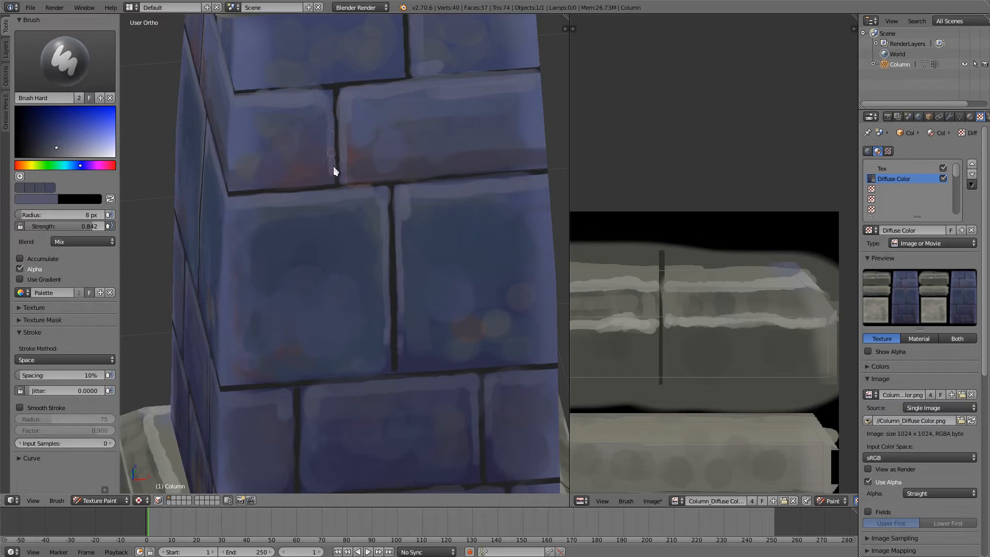
{"action": "middle_click_drag", "start_coordinate": [365, 224], "coordinate": [361, 305], "text": "shift"}
{"action": "key", "text": "s"}
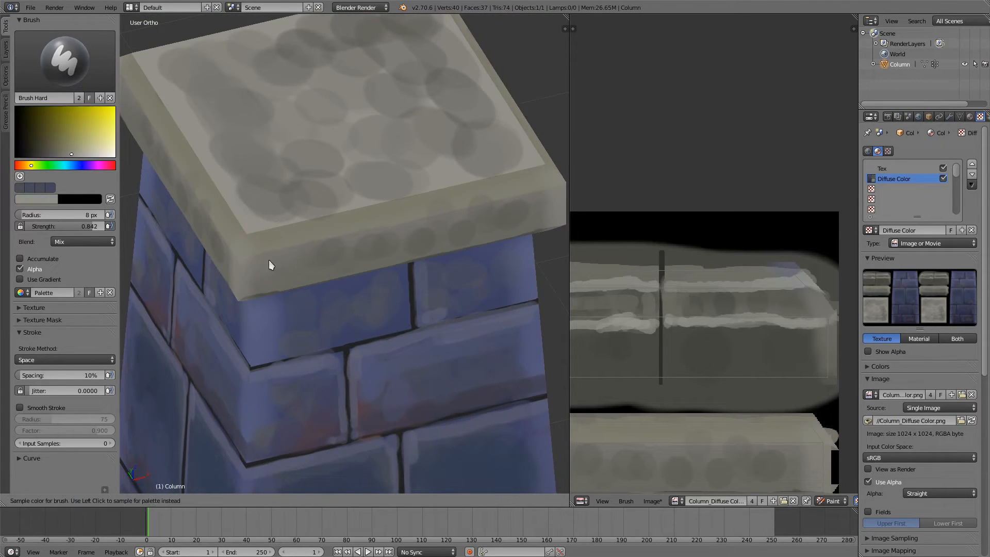
{"action": "mouse_move", "coordinate": [258, 252]}
{"action": "left_mouse_down"}
{"action": "mouse_move", "coordinate": [525, 187]}
{"action": "mouse_move", "coordinate": [333, 237]}
{"action": "left_mouse_up"}
Step: Dab muted brown patches across the cap's front face with a 28 px brush, shifting the sampled stone colour toward orange
{"action": "key", "text": "s"}
{"action": "key", "text": "f"}
{"action": "left_click", "coordinate": [305, 267]}
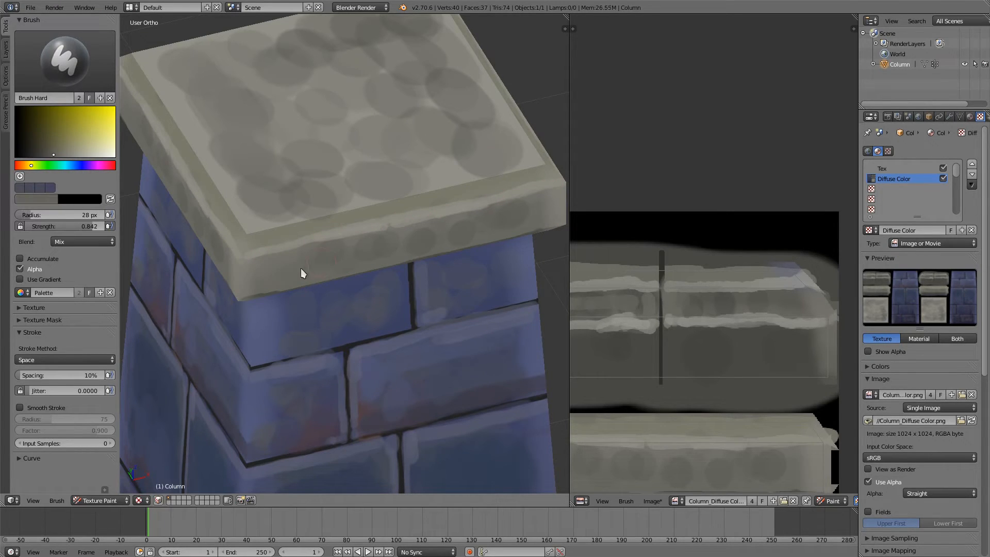
{"action": "left_click", "coordinate": [22, 165]}
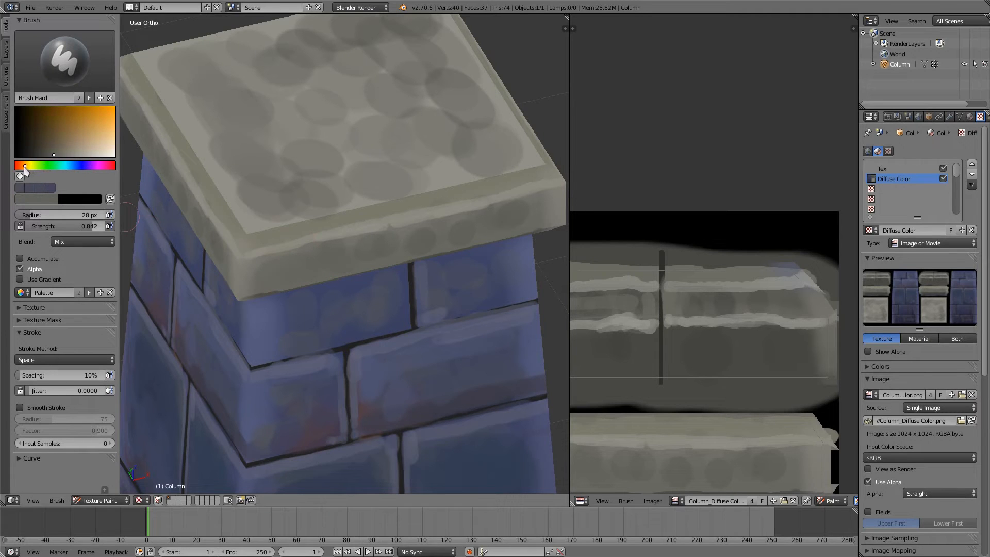
{"action": "left_click", "coordinate": [50, 149]}
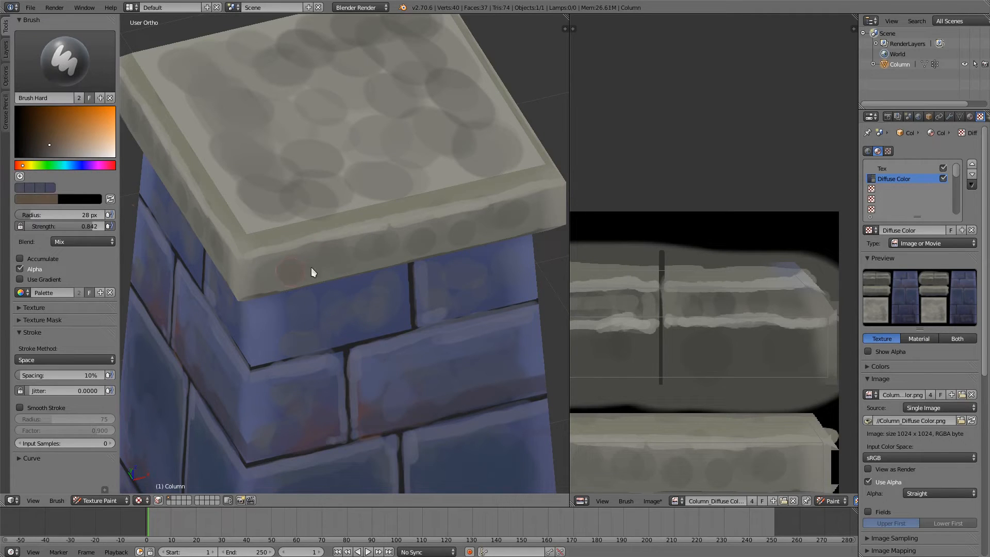
{"action": "mouse_move", "coordinate": [383, 216]}
{"action": "middle_mouse_down"}
{"action": "mouse_move", "coordinate": [313, 174]}
{"action": "mouse_move", "coordinate": [443, 138]}
{"action": "middle_mouse_up"}
{"action": "mouse_move", "coordinate": [443, 139]}
{"action": "left_mouse_down"}
{"action": "mouse_move", "coordinate": [473, 152]}
{"action": "mouse_move", "coordinate": [411, 153]}
{"action": "left_mouse_up"}
{"action": "middle_click_drag", "start_coordinate": [385, 101], "coordinate": [365, 264]}
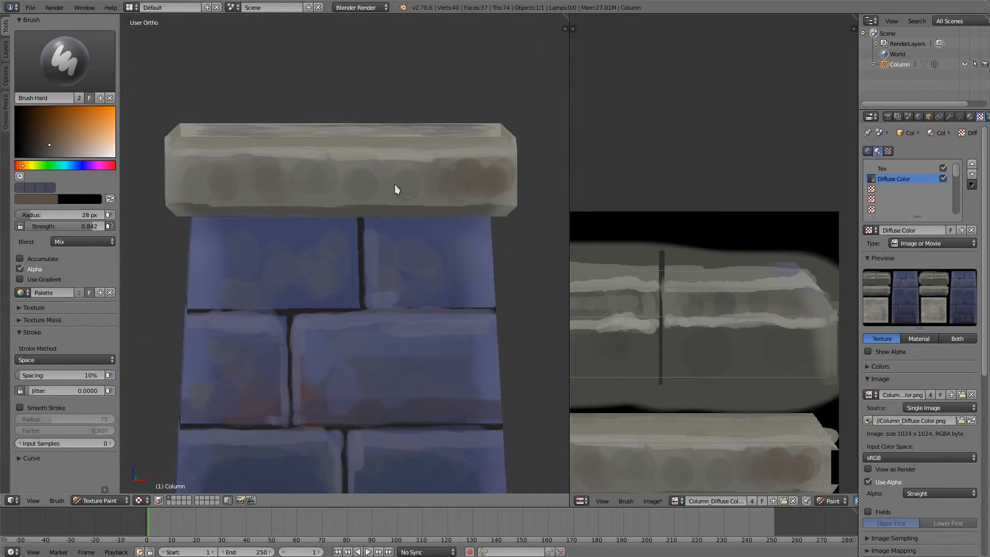
{"action": "left_click_drag", "start_coordinate": [395, 185], "coordinate": [374, 187]}
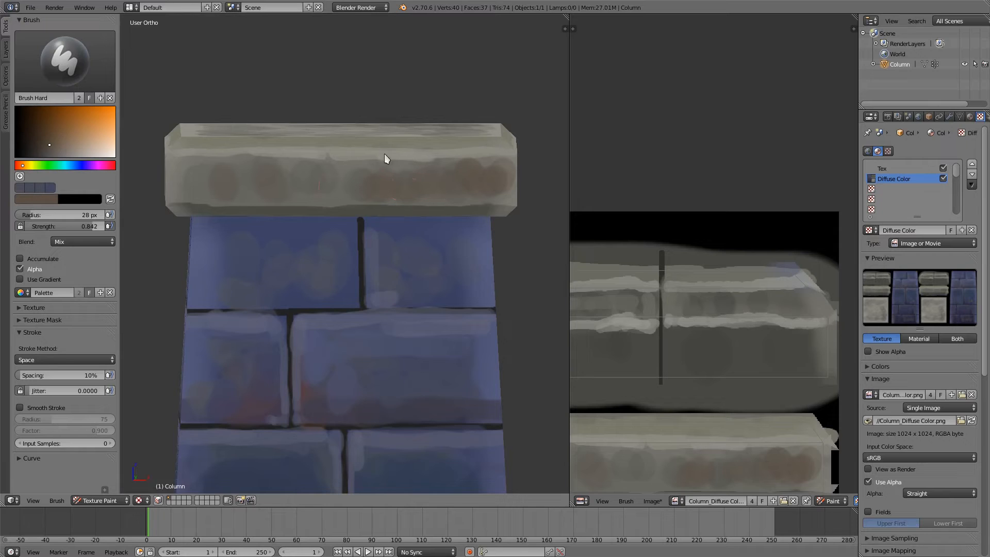
Step: Paint muted brown patches over the front and side areas of the cap's top surface
{"action": "mouse_move", "coordinate": [385, 154]}
{"action": "middle_mouse_down"}
{"action": "mouse_move", "coordinate": [393, 197]}
{"action": "mouse_move", "coordinate": [321, 313]}
{"action": "middle_mouse_up"}
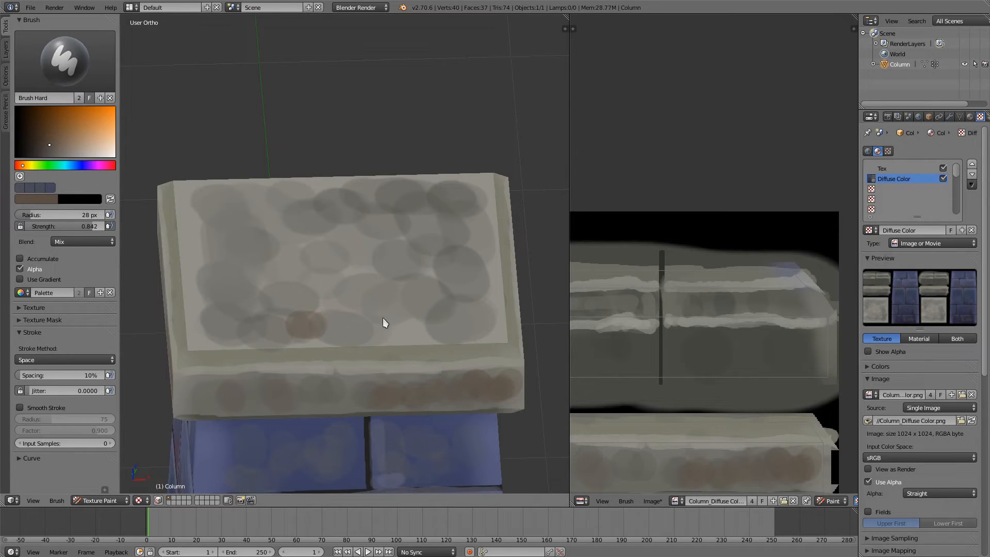
{"action": "mouse_move", "coordinate": [383, 318]}
{"action": "left_mouse_down"}
{"action": "mouse_move", "coordinate": [414, 327]}
{"action": "mouse_move", "coordinate": [411, 279]}
{"action": "mouse_move", "coordinate": [305, 318]}
{"action": "mouse_move", "coordinate": [431, 327]}
{"action": "mouse_move", "coordinate": [475, 294]}
{"action": "mouse_move", "coordinate": [444, 223]}
{"action": "left_mouse_up"}
{"action": "key", "text": "s"}
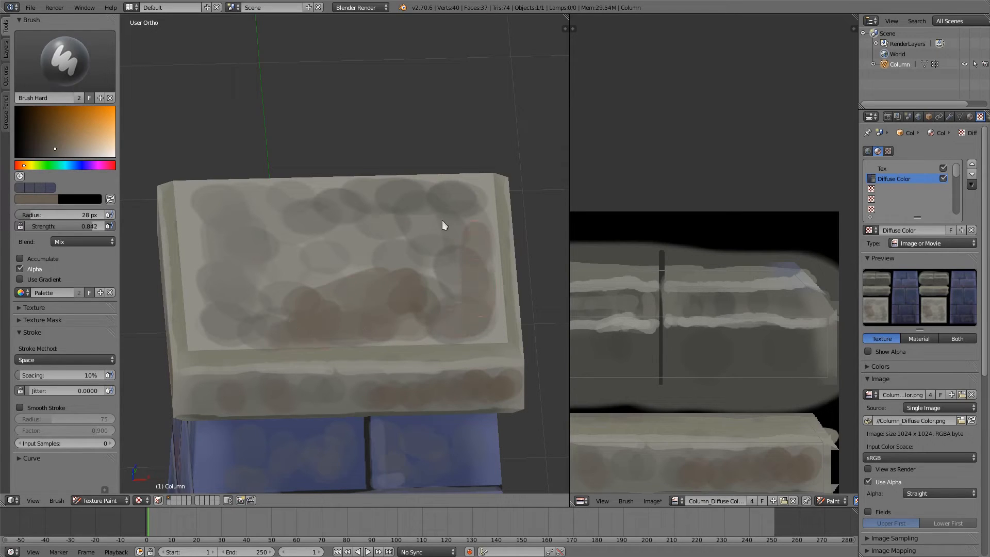
Step: Blend the brown patches and dark grey spots on the cap's top using sampled light stone colours
{"action": "key", "text": "s"}
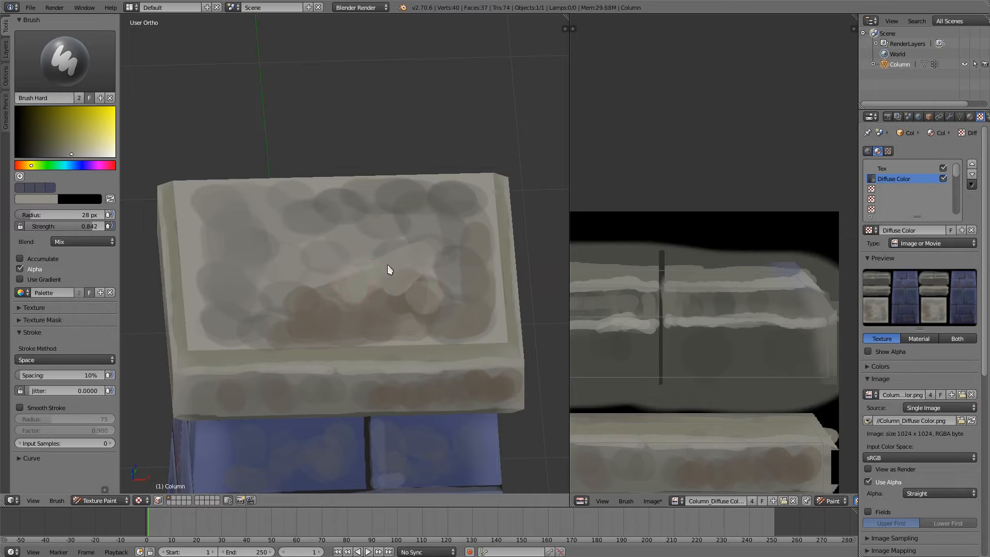
{"action": "left_click", "coordinate": [306, 220]}
{"action": "mouse_move", "coordinate": [230, 267]}
{"action": "left_mouse_down"}
{"action": "mouse_move", "coordinate": [209, 250]}
{"action": "mouse_move", "coordinate": [207, 199]}
{"action": "mouse_move", "coordinate": [190, 202]}
{"action": "left_mouse_up"}
{"action": "key", "text": "s"}
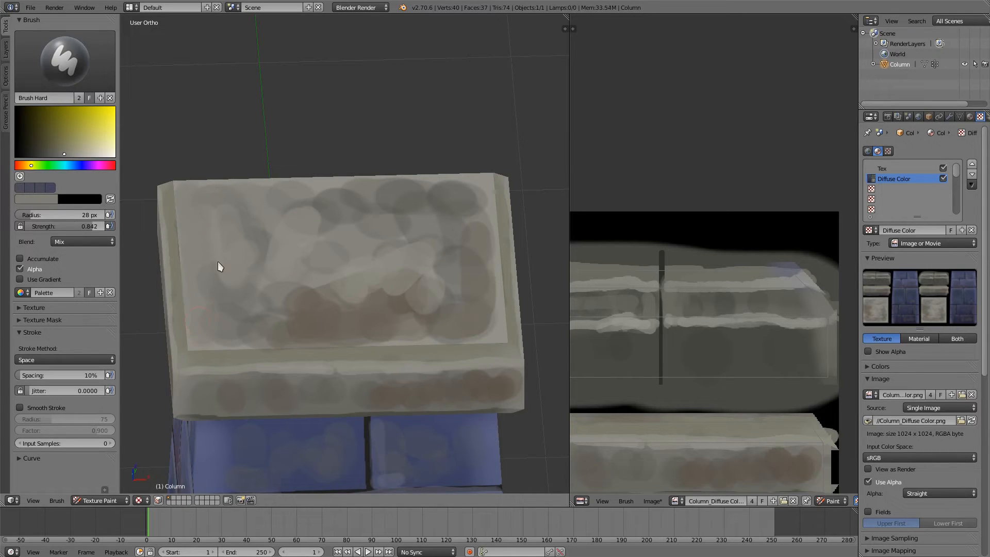
Step: Tint the front corner of the cap's top, opposite the brown area, with muted blue-grey patches
{"action": "left_click", "coordinate": [70, 165]}
{"action": "left_click", "coordinate": [57, 148]}
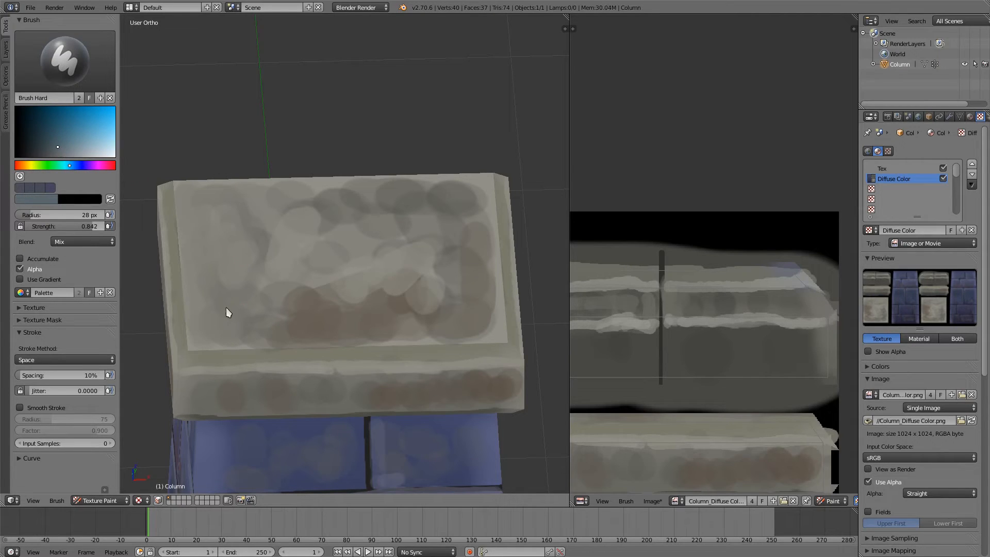
{"action": "key", "text": "s"}
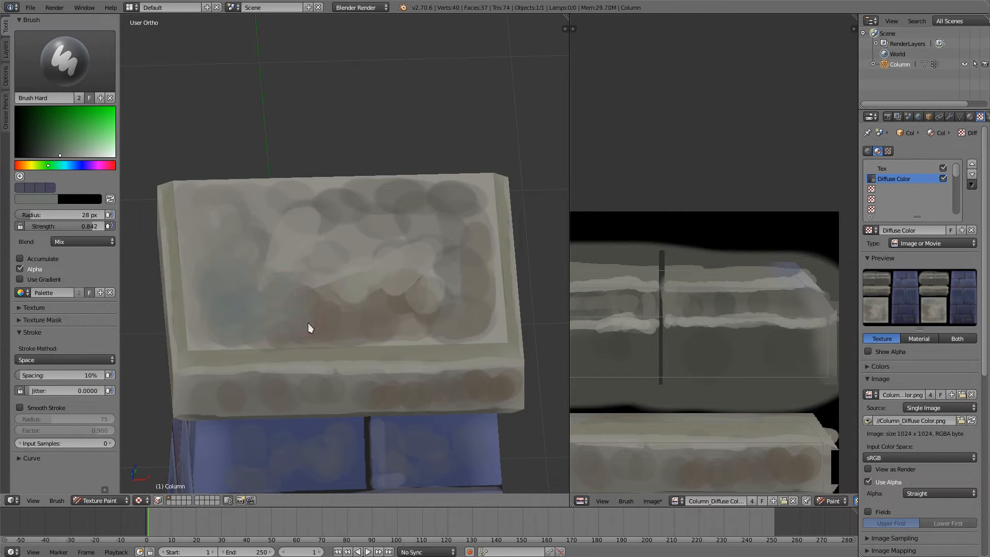
Step: Soften the border between the brown and light areas on the cap's top with sampled colours and extend the brown
{"action": "key", "text": "s"}
{"action": "key", "text": "s"}
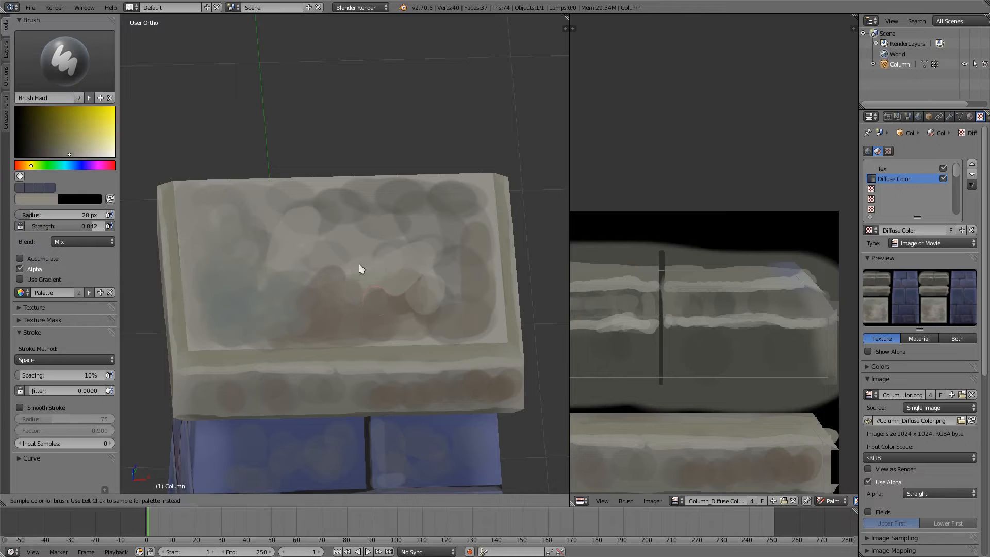
{"action": "left_click_drag", "start_coordinate": [339, 283], "coordinate": [369, 275]}
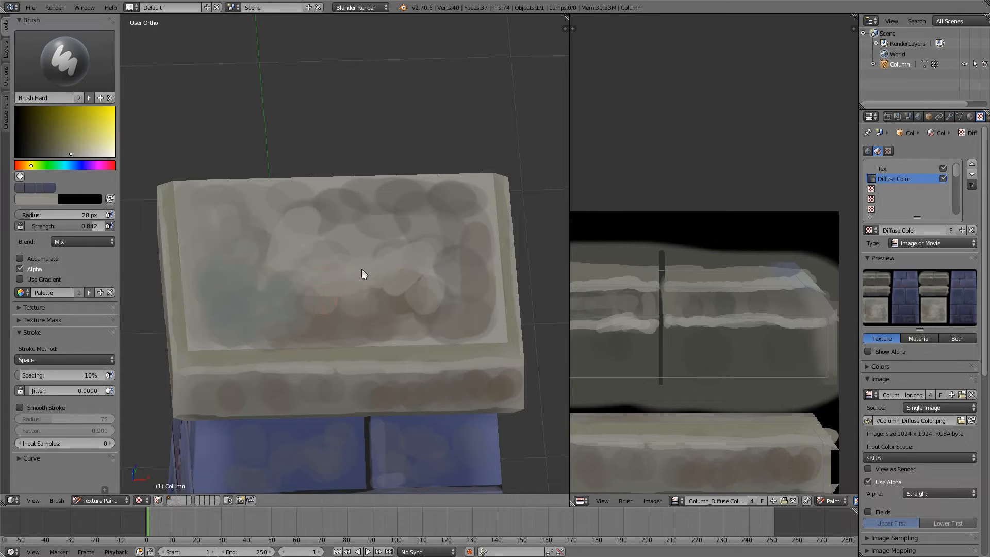
{"action": "key", "text": "s"}
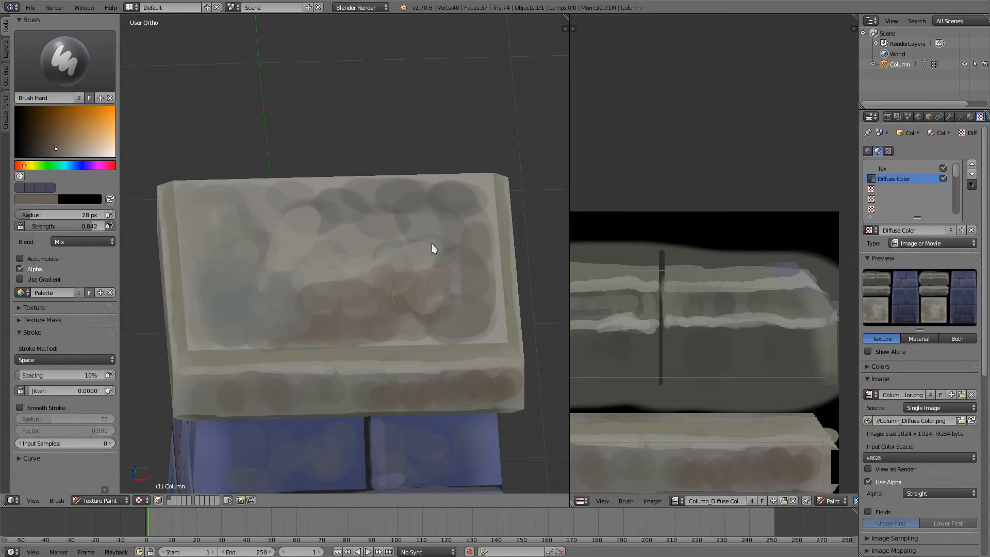
{"action": "mouse_move", "coordinate": [475, 195]}
{"action": "middle_mouse_down"}
{"action": "mouse_move", "coordinate": [453, 246]}
{"action": "mouse_move", "coordinate": [468, 260]}
{"action": "mouse_move", "coordinate": [499, 234]}
{"action": "mouse_move", "coordinate": [431, 254]}
{"action": "mouse_move", "coordinate": [484, 184]}
{"action": "mouse_move", "coordinate": [471, 206]}
{"action": "mouse_move", "coordinate": [365, 175]}
{"action": "middle_mouse_up"}
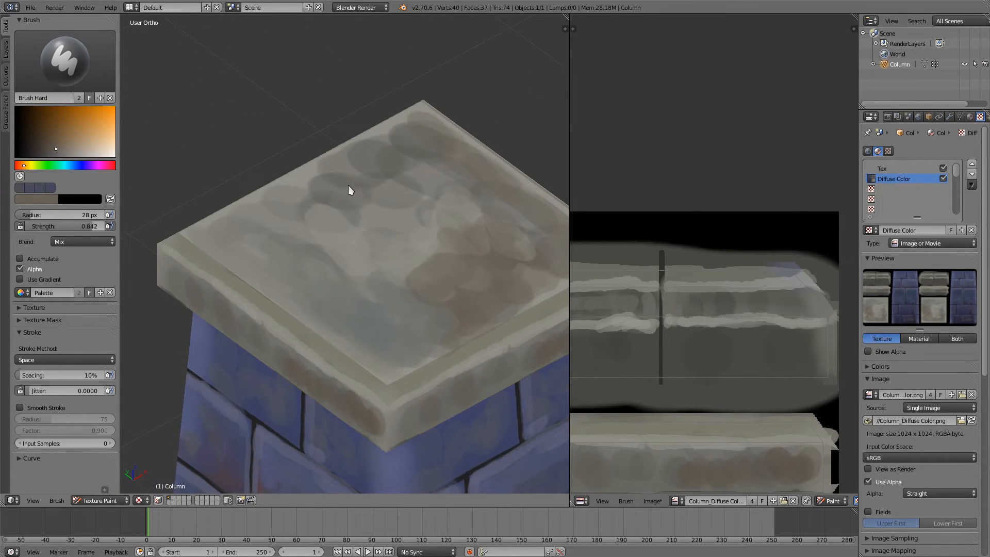
Step: Blend the remaining dark round spots on the cap's top into the stone using sampled grey tones
{"action": "key", "text": "s"}
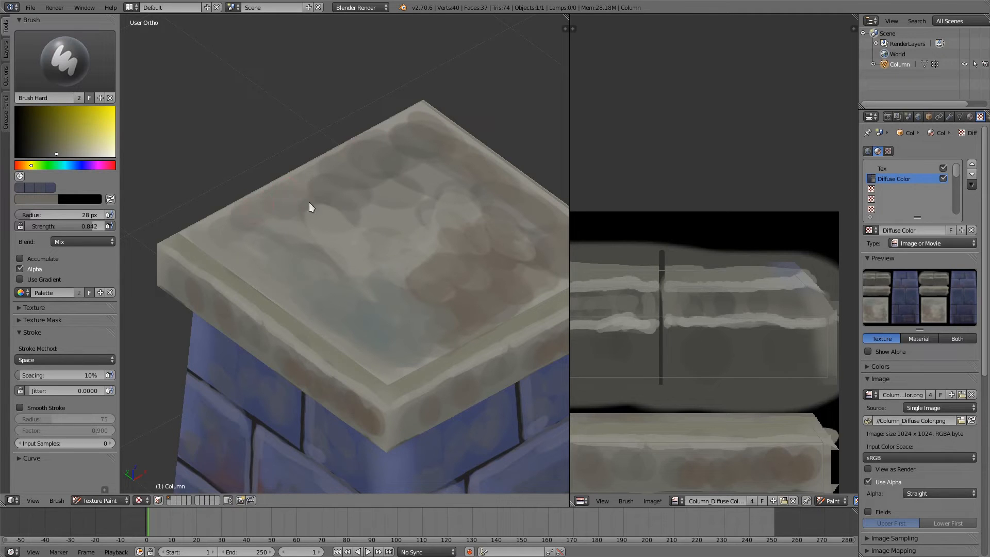
{"action": "key", "text": "s"}
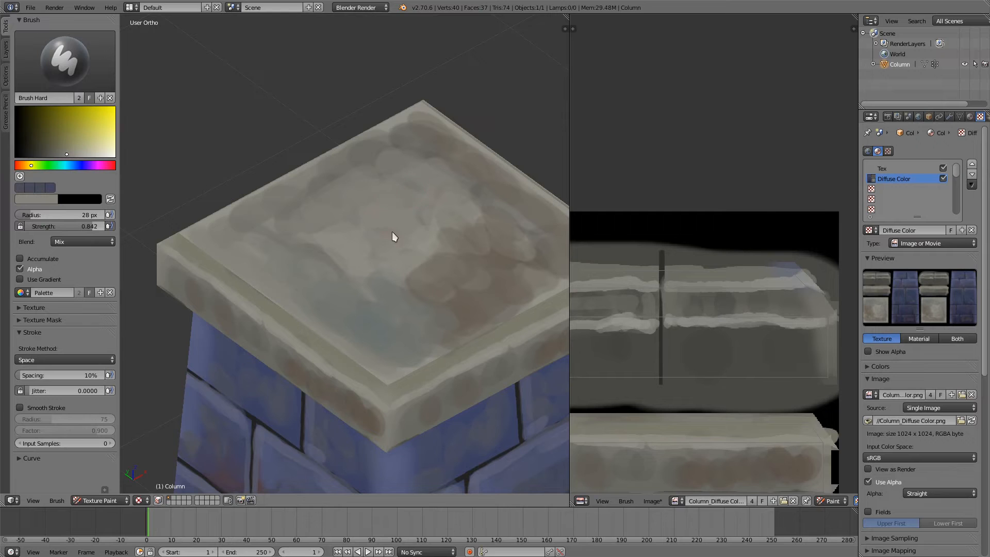
{"action": "mouse_move", "coordinate": [392, 233]}
{"action": "middle_mouse_down"}
{"action": "mouse_move", "coordinate": [424, 219]}
{"action": "mouse_move", "coordinate": [379, 261]}
{"action": "middle_mouse_up"}
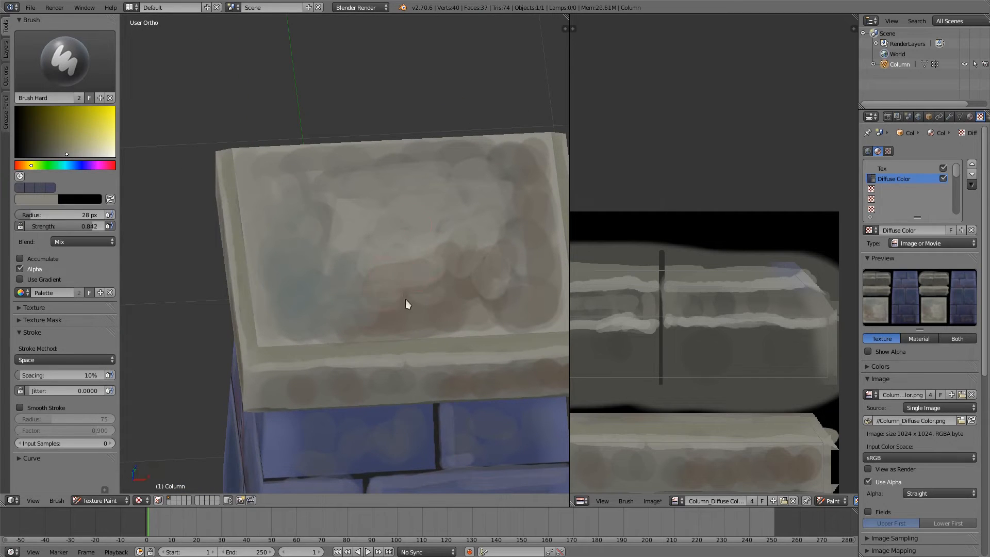
{"action": "left_click_drag", "start_coordinate": [432, 317], "coordinate": [491, 293]}
{"action": "middle_click_drag", "start_coordinate": [503, 259], "coordinate": [480, 208]}
Step: Examine the whole painted column from several angles
{"action": "scroll", "coordinate": [450, 259], "scroll_direction": "down", "scroll_amount": 6}
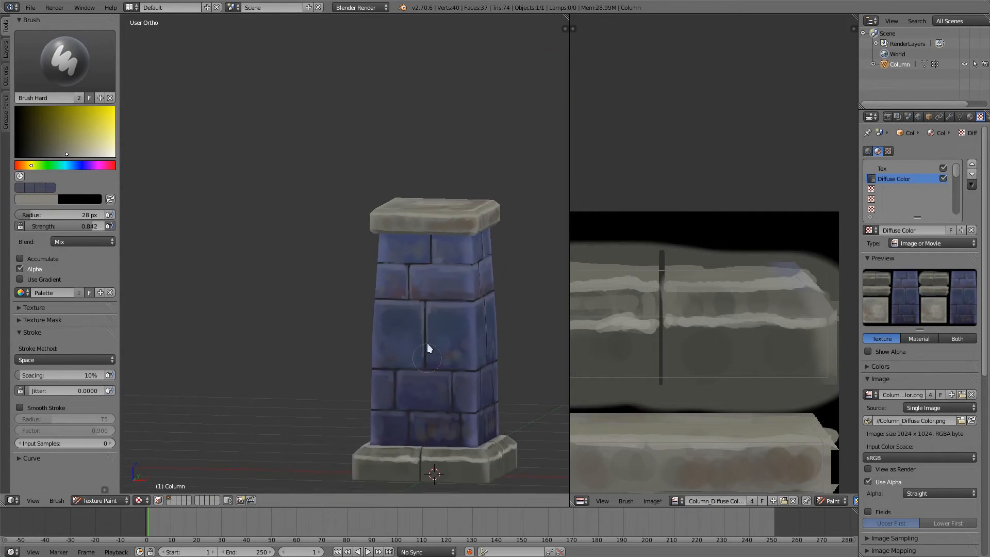
{"action": "middle_click_drag", "start_coordinate": [425, 274], "coordinate": [357, 204], "text": "shift"}
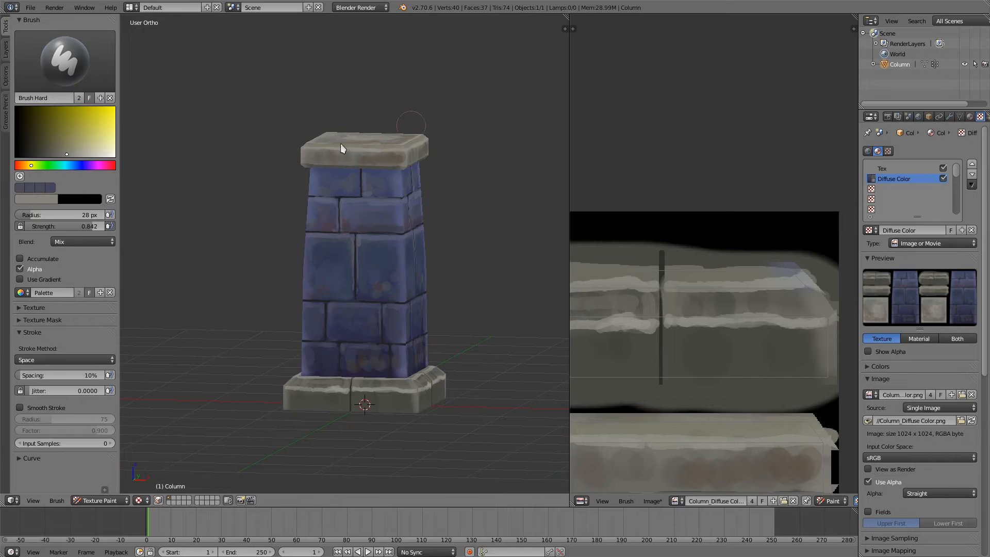
{"action": "mouse_move", "coordinate": [366, 322]}
{"action": "middle_mouse_down"}
{"action": "mouse_move", "coordinate": [287, 335]}
{"action": "mouse_move", "coordinate": [376, 347]}
{"action": "middle_mouse_up"}
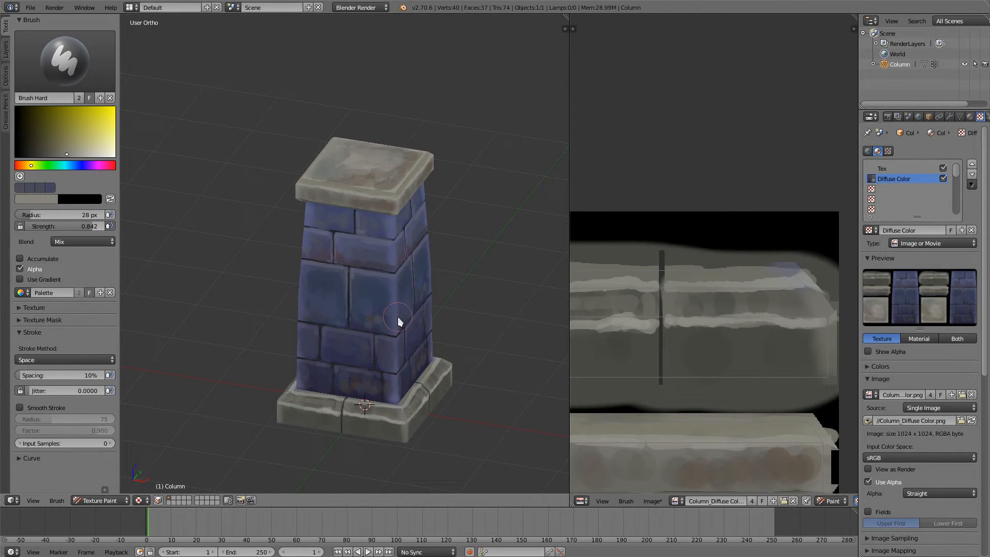
{"action": "middle_click_drag", "start_coordinate": [317, 337], "coordinate": [356, 264]}
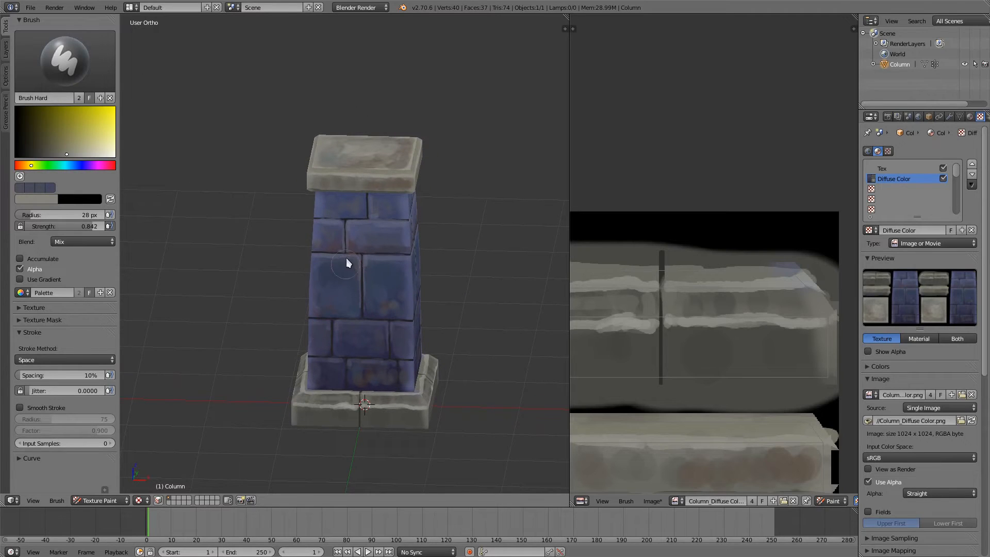
{"action": "middle_click_drag", "start_coordinate": [395, 408], "coordinate": [499, 412]}
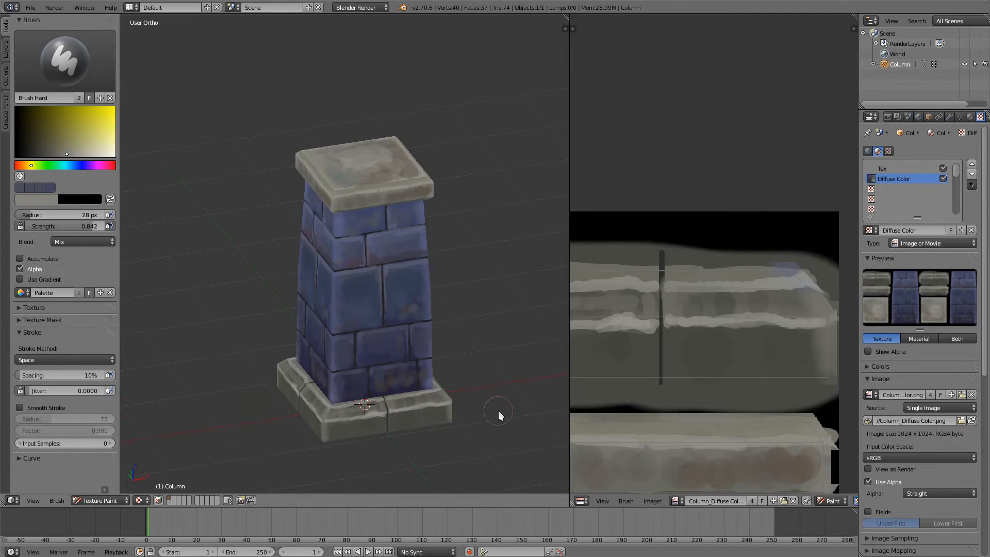
{"action": "scroll", "coordinate": [389, 358], "scroll_direction": "up", "scroll_amount": 2}
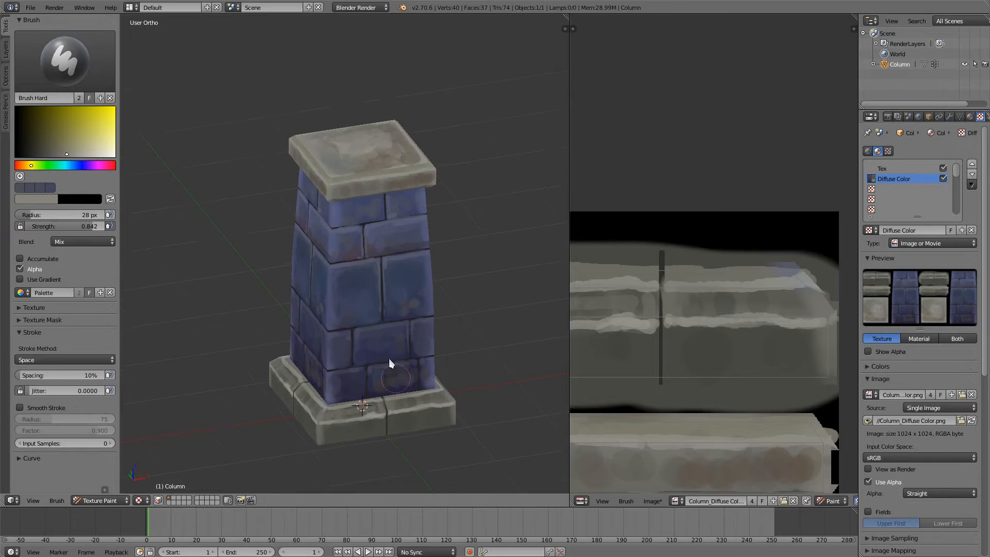
Step: Paint over the purple tint at the base's front corner and highlight the corner bevel with sampled light grey, brush radius 11 px
{"action": "scroll", "coordinate": [377, 314], "scroll_direction": "up", "scroll_amount": 4}
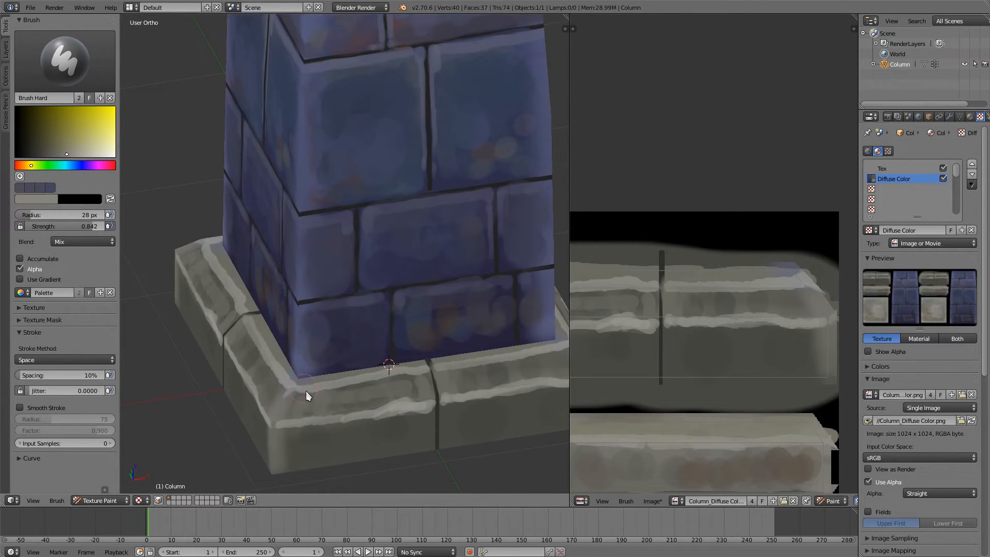
{"action": "key", "text": "s"}
{"action": "mouse_move", "coordinate": [308, 396]}
{"action": "left_mouse_down"}
{"action": "mouse_move", "coordinate": [303, 411]}
{"action": "mouse_move", "coordinate": [288, 386]}
{"action": "left_mouse_up"}
{"action": "left_click", "coordinate": [304, 409]}
{"action": "key", "text": "s"}
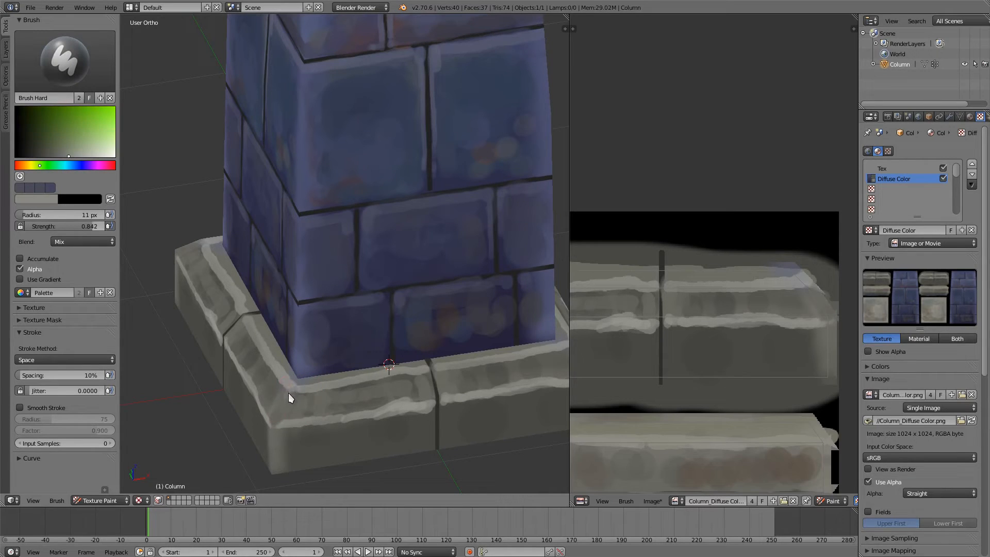
{"action": "left_click_drag", "start_coordinate": [276, 423], "coordinate": [293, 388]}
Step: Cover the grey blotches on the bottom row's corner brick with a sampled dark blue, brush radius 20 px
{"action": "middle_click_drag", "start_coordinate": [415, 132], "coordinate": [404, 225]}
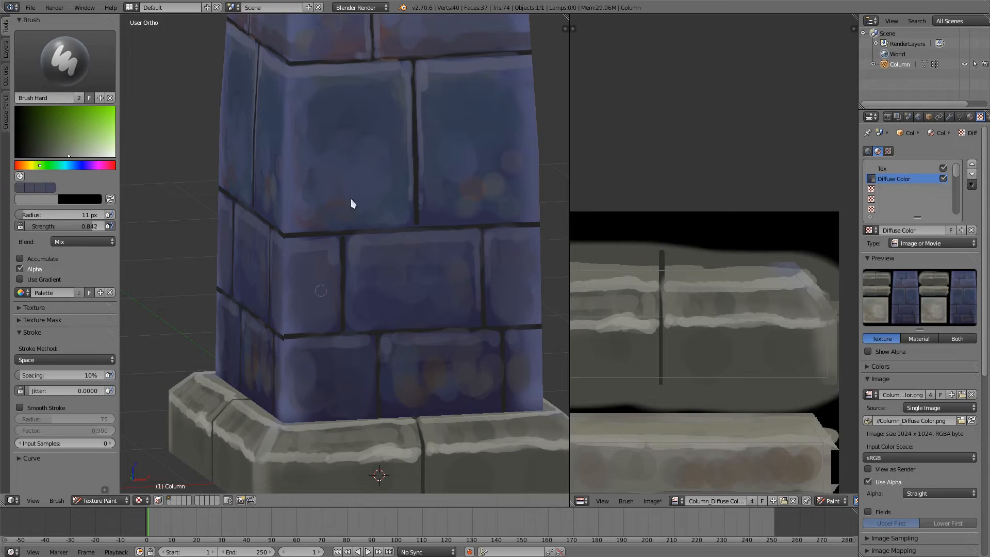
{"action": "middle_click_drag", "start_coordinate": [346, 309], "coordinate": [321, 388]}
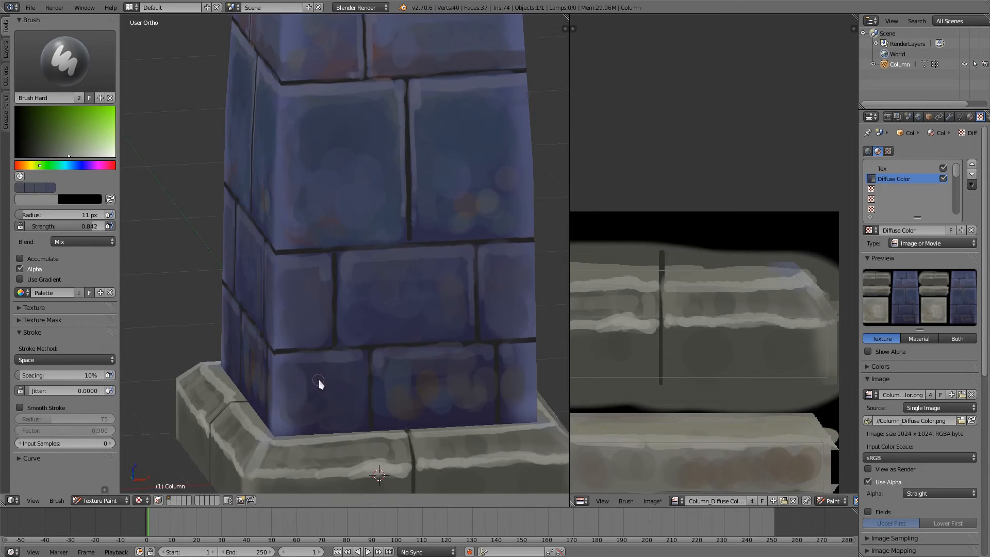
{"action": "key", "text": "s"}
{"action": "key", "text": "f"}
{"action": "left_click", "coordinate": [332, 384]}
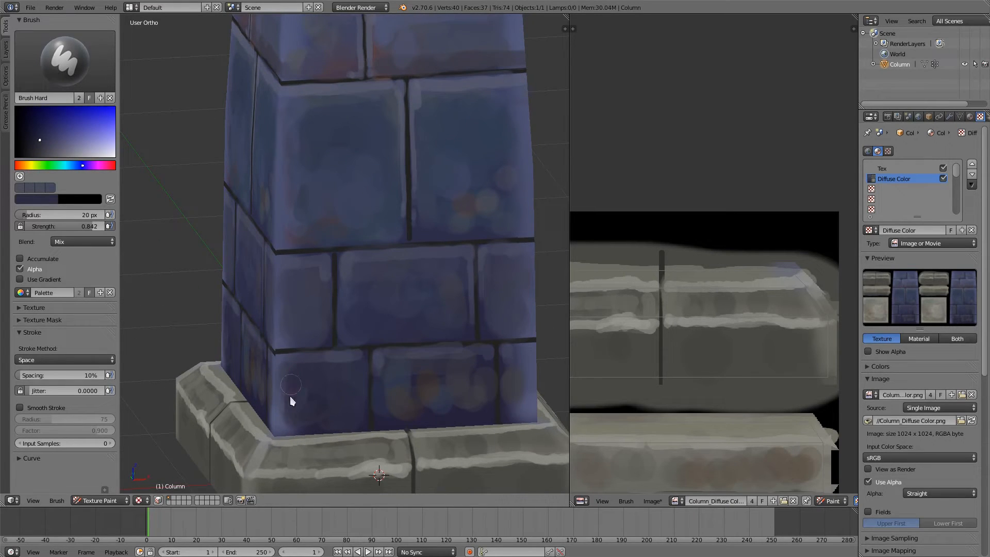
Step: Blend the lighter blue corner edge of the bottom row's corner brick into its dark centre using alternately sampled blues
{"action": "key", "text": "s"}
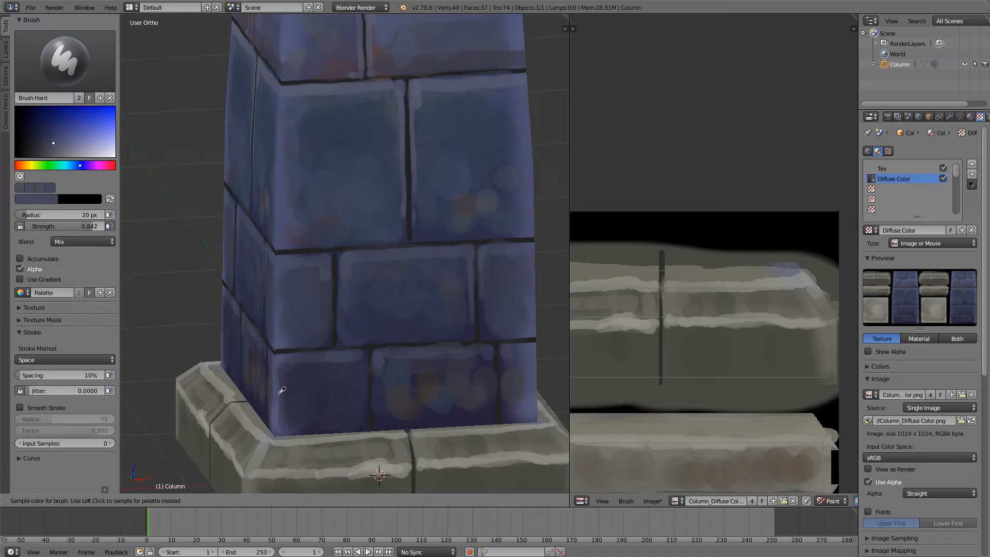
{"action": "left_click", "coordinate": [284, 373]}
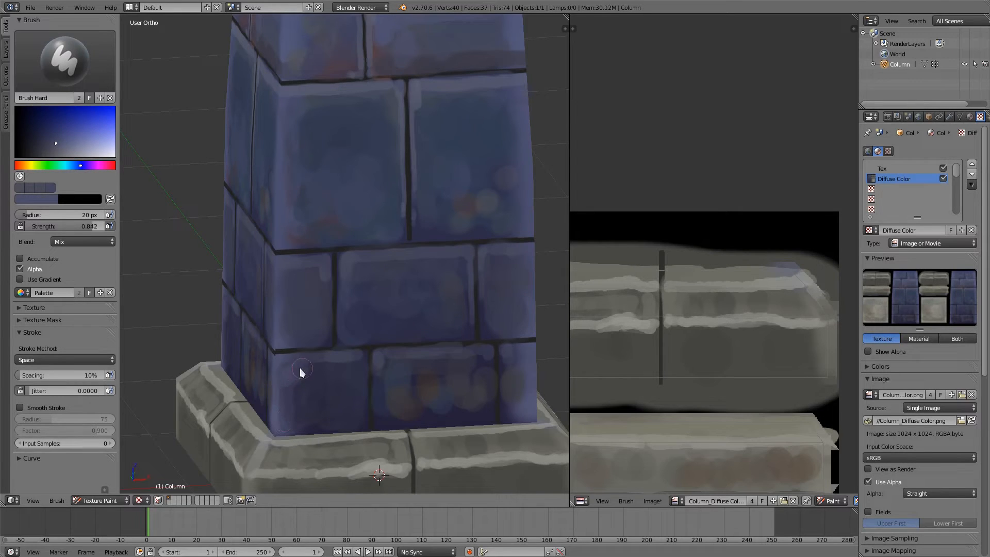
{"action": "key", "text": "s"}
{"action": "left_click", "coordinate": [299, 386]}
{"action": "key", "text": "s"}
{"action": "left_click", "coordinate": [296, 375]}
{"action": "key", "text": "s"}
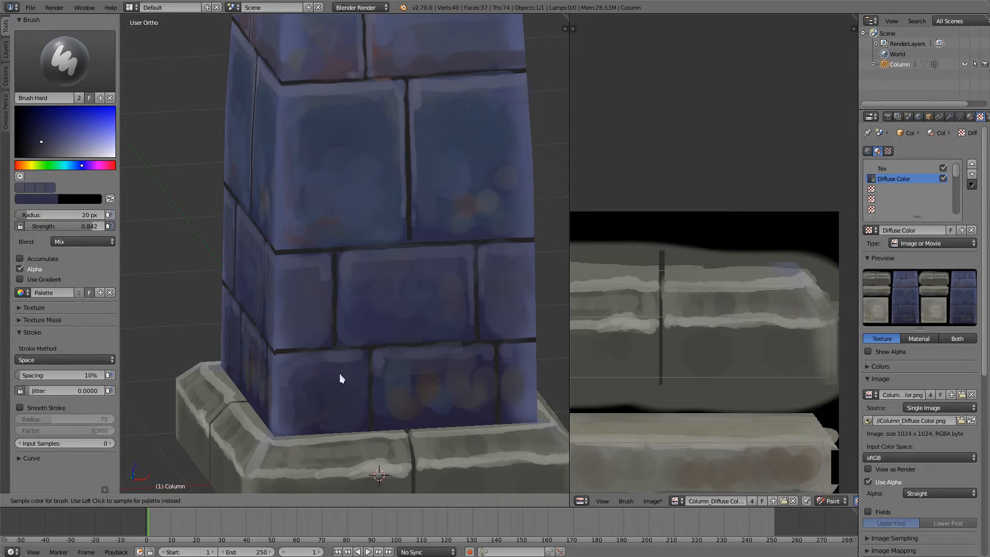
{"action": "left_click", "coordinate": [340, 374]}
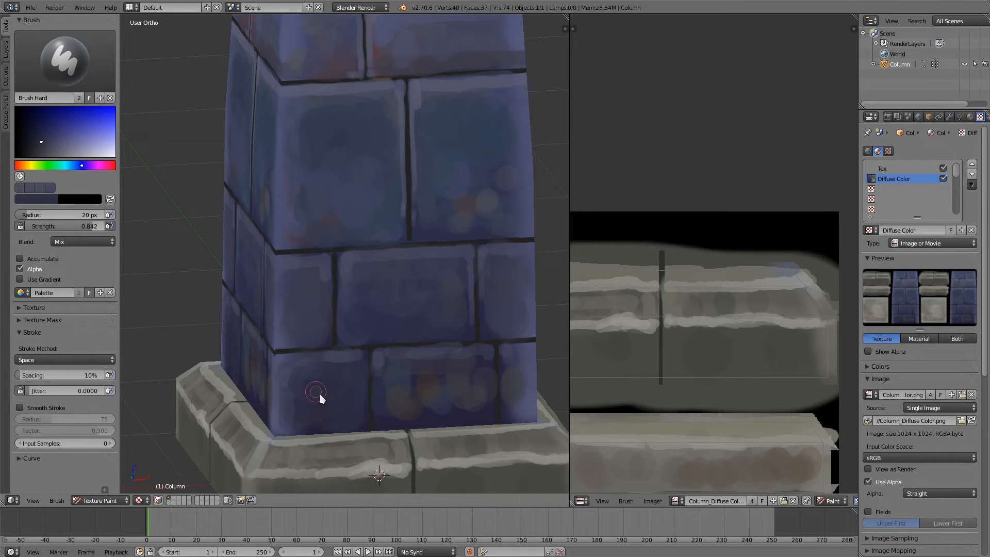
Step: Highlight the edges of the bottom row's corner brick with a sampled lighter blue, brush radius 8 px
{"action": "key", "text": "f"}
{"action": "left_click", "coordinate": [326, 365]}
{"action": "key", "text": "s"}
{"action": "left_click", "coordinate": [366, 357]}
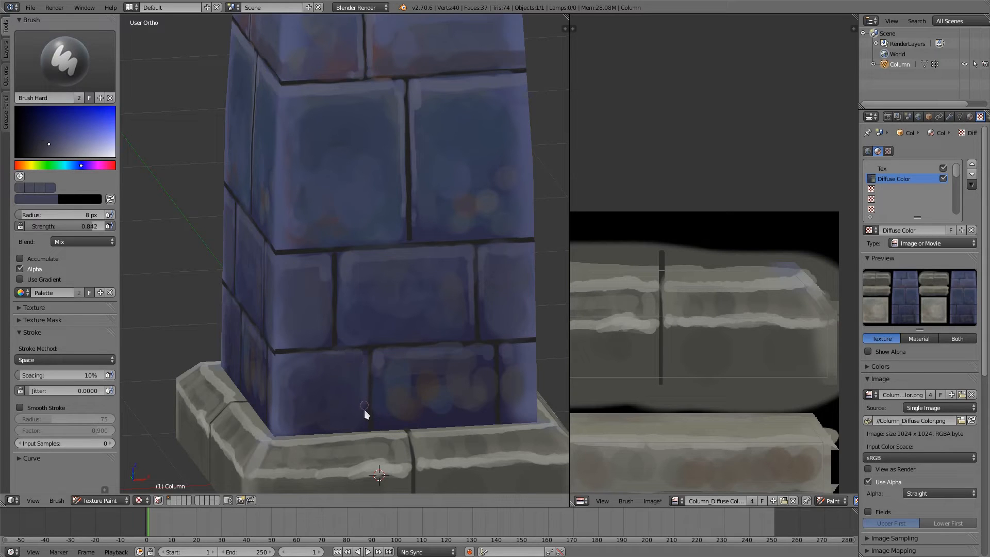
Step: Paint the vertical mortar joint between the two large bricks with a dark orange-brown
{"action": "middle_click_drag", "start_coordinate": [369, 226], "coordinate": [344, 361], "text": "shift"}
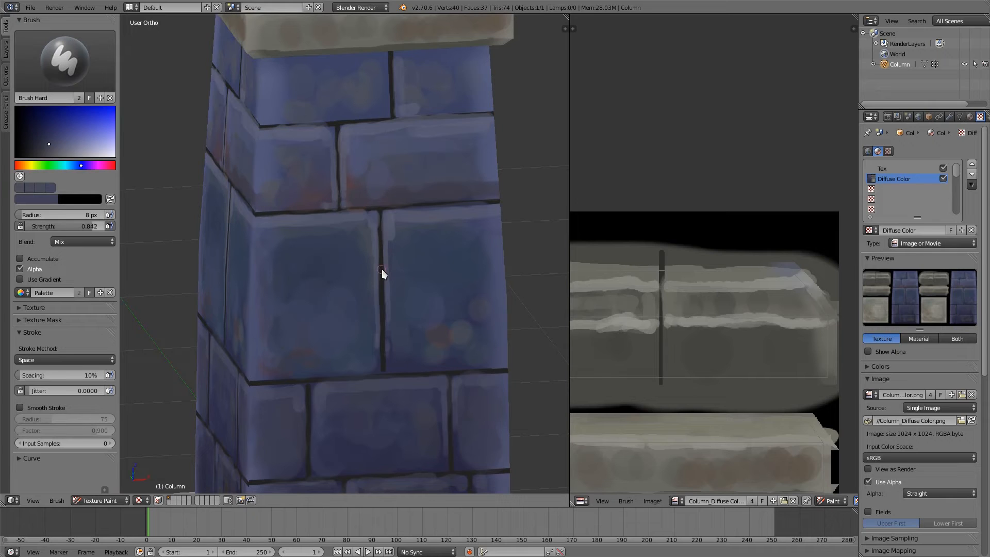
{"action": "key", "text": "s"}
{"action": "left_click", "coordinate": [383, 268]}
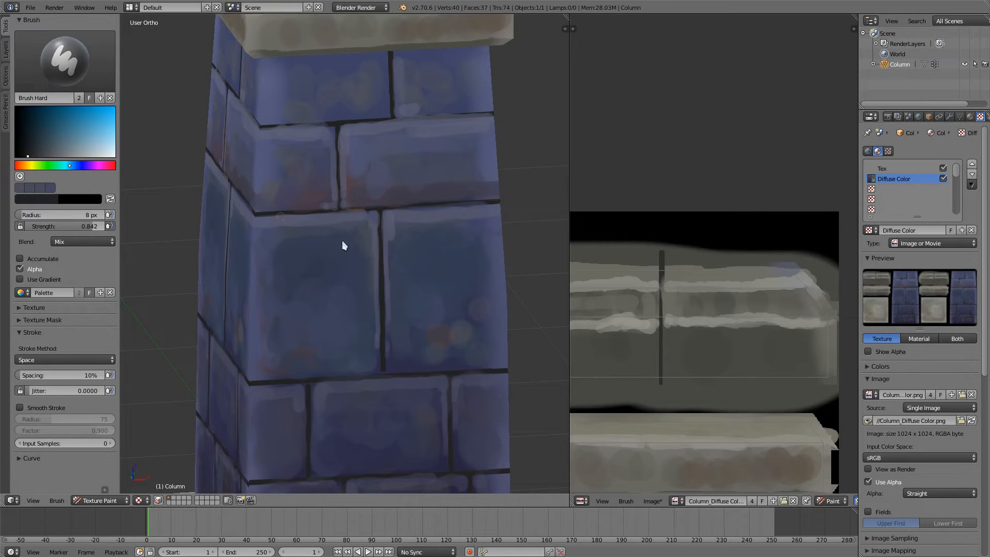
{"action": "key", "text": "s"}
{"action": "left_click", "coordinate": [24, 165]}
{"action": "left_click_drag", "start_coordinate": [36, 154], "coordinate": [39, 135]}
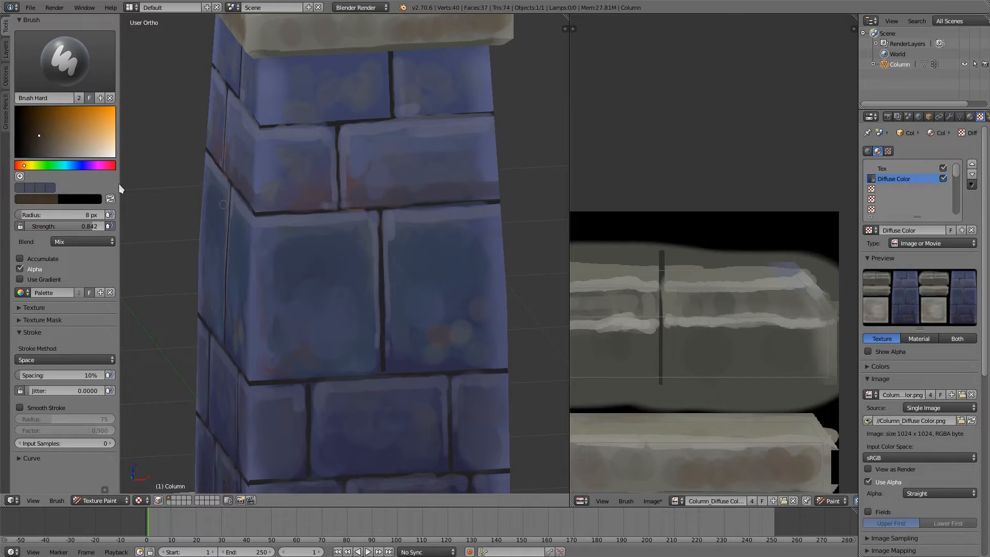
{"action": "left_click", "coordinate": [46, 137]}
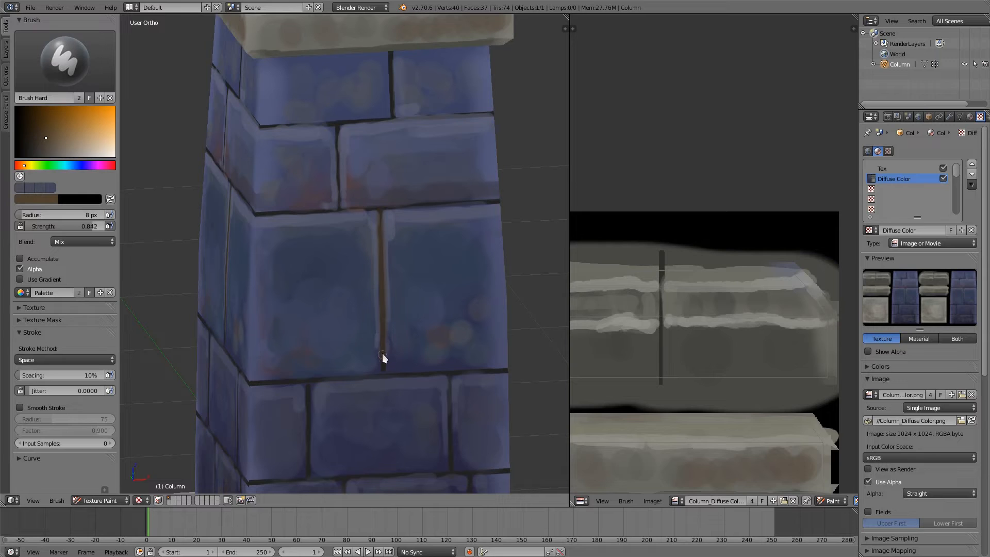
Step: Retrace the horizontal and vertical mortar lines of the upper and middle brick rows with a sampled near-black brown
{"action": "key", "text": "s"}
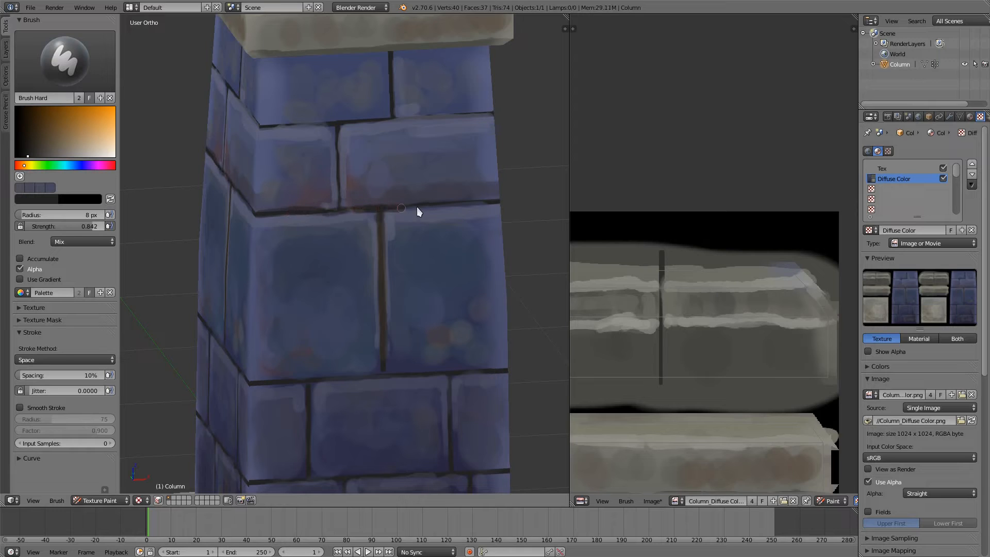
{"action": "left_click_drag", "start_coordinate": [418, 209], "coordinate": [482, 206]}
{"action": "left_click_drag", "start_coordinate": [338, 126], "coordinate": [339, 205]}
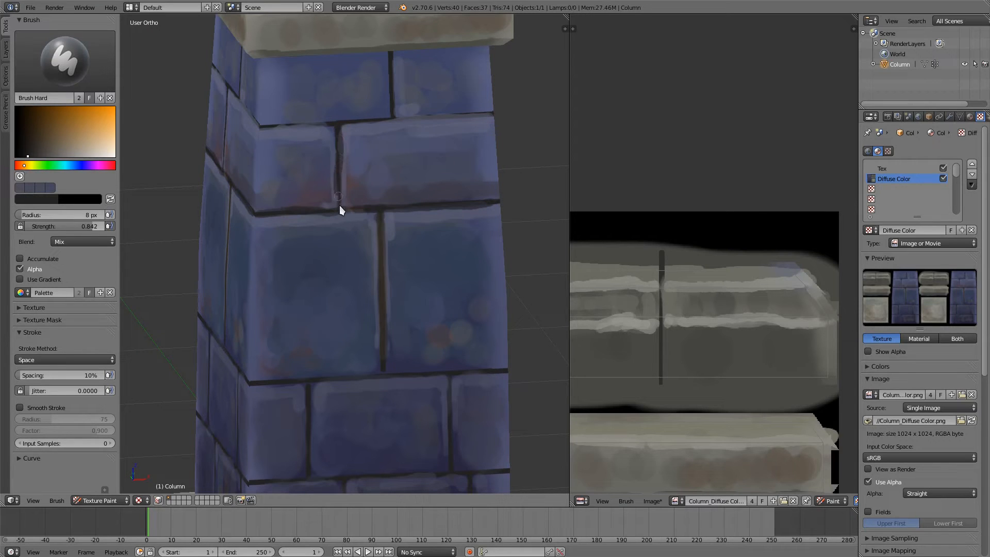
{"action": "left_click_drag", "start_coordinate": [267, 132], "coordinate": [490, 112]}
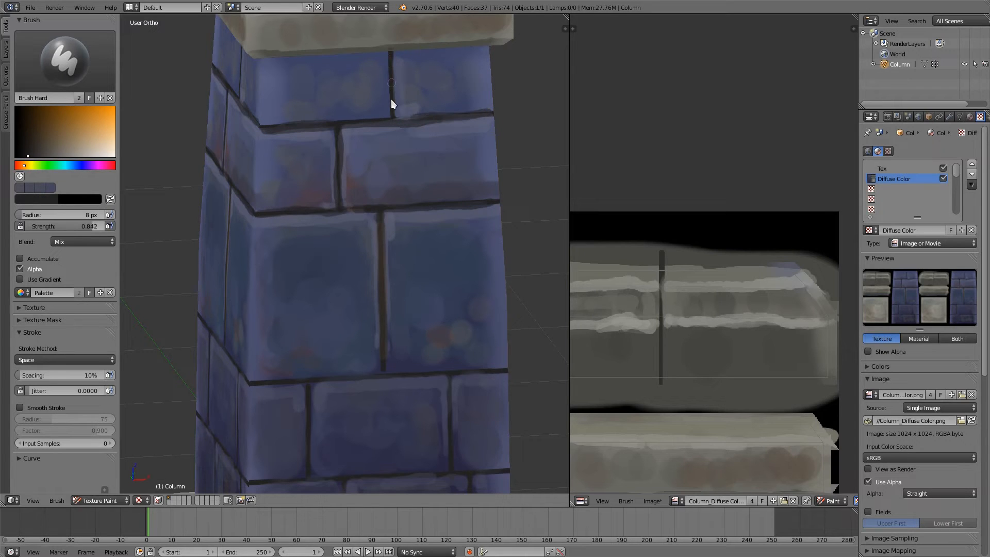
{"action": "left_click_drag", "start_coordinate": [249, 388], "coordinate": [497, 373]}
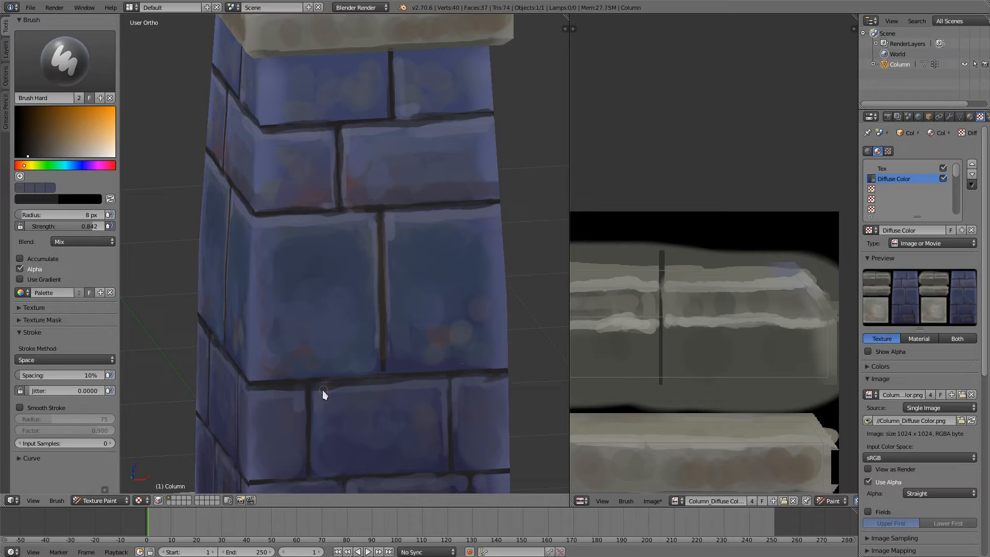
{"action": "left_click_drag", "start_coordinate": [310, 440], "coordinate": [311, 478]}
Step: Tint the mortar joints of the two lowest brick rows with a sampled dark brown
{"action": "middle_click_drag", "start_coordinate": [314, 323], "coordinate": [312, 276], "text": "shift"}
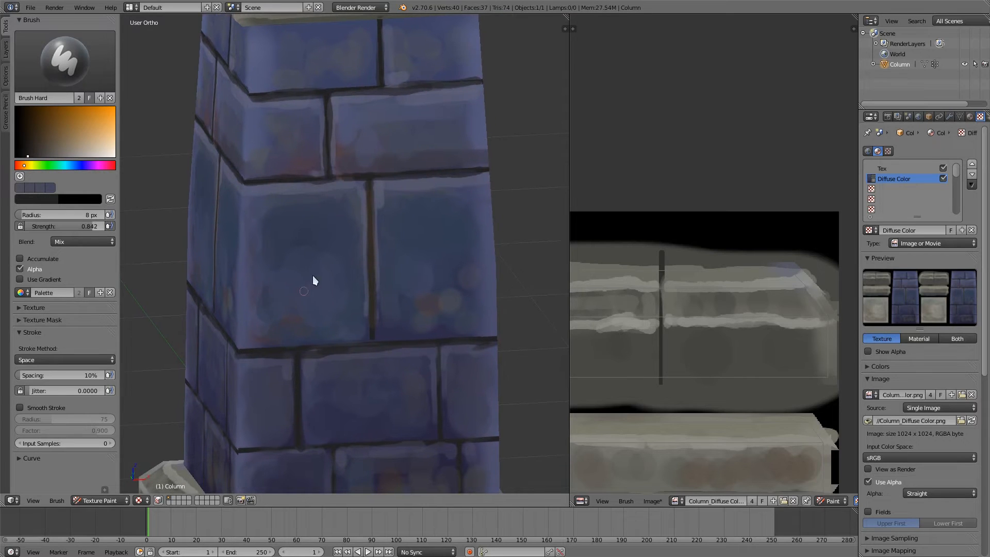
{"action": "key", "text": "s"}
{"action": "left_click_drag", "start_coordinate": [296, 357], "coordinate": [303, 420]}
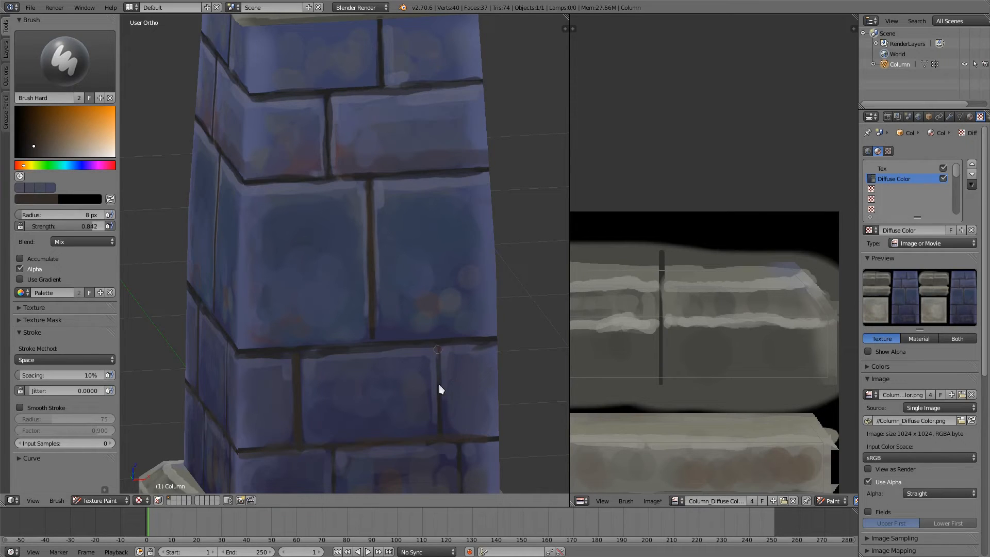
{"action": "middle_click_drag", "start_coordinate": [410, 339], "coordinate": [326, 254], "text": "shift"}
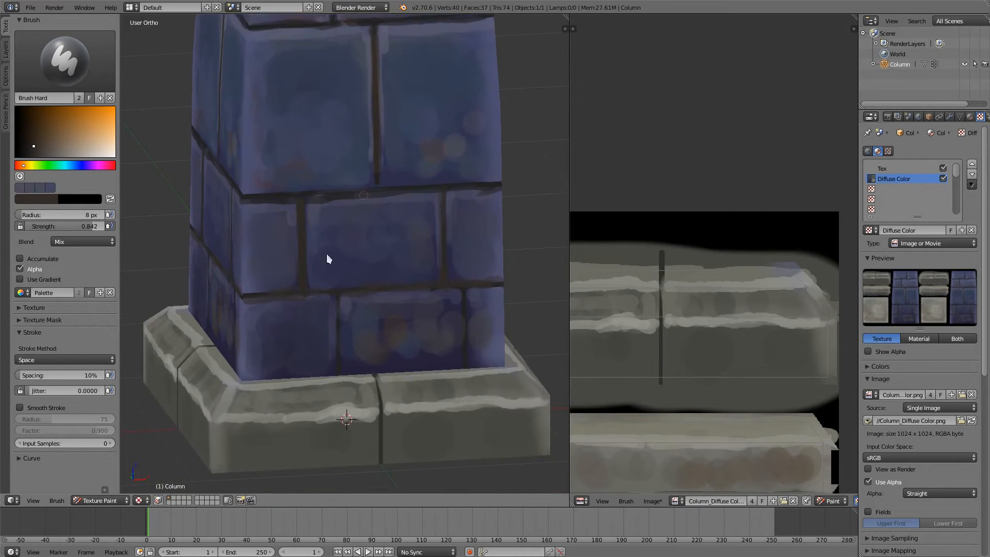
{"action": "left_click_drag", "start_coordinate": [340, 357], "coordinate": [340, 379]}
{"action": "middle_click_drag", "start_coordinate": [469, 107], "coordinate": [440, 329], "text": "shift"}
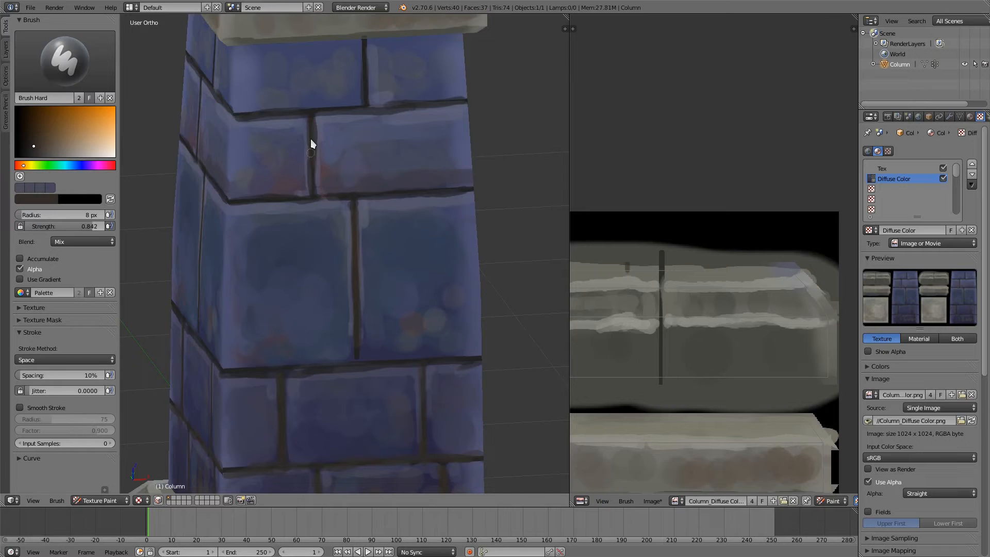
Step: Paint over the grey blotches on the top row's bricks with sampled blues, brush radius 23 px
{"action": "mouse_move", "coordinate": [332, 94]}
{"action": "middle_mouse_down", "text": "shift"}
{"action": "mouse_move", "coordinate": [346, 238]}
{"action": "mouse_move", "coordinate": [365, 213]}
{"action": "middle_mouse_up", "text": "shift"}
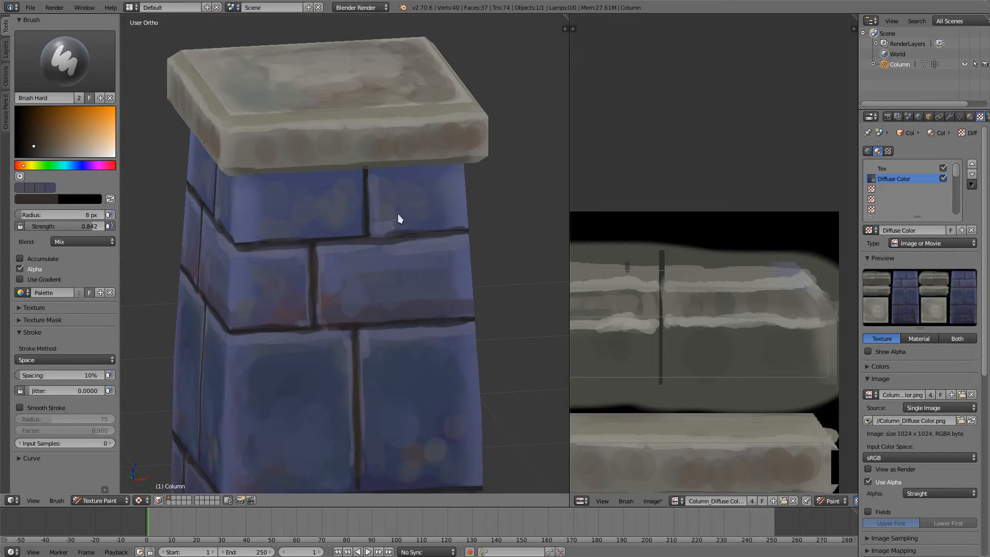
{"action": "key", "text": "s"}
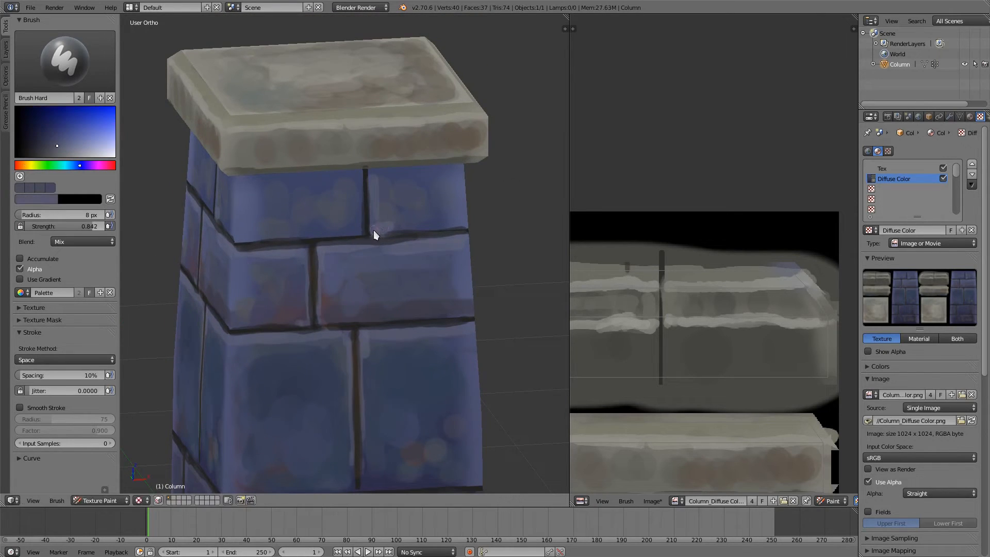
{"action": "key", "text": "f"}
{"action": "left_click", "coordinate": [407, 197]}
{"action": "key", "text": "s"}
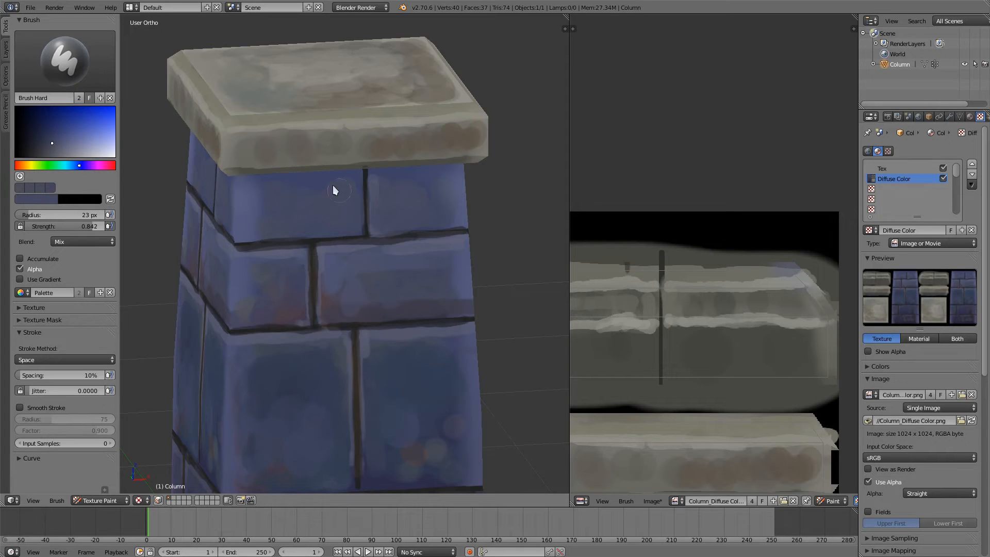
{"action": "key", "text": "s"}
{"action": "middle_click_drag", "start_coordinate": [297, 181], "coordinate": [277, 167]}
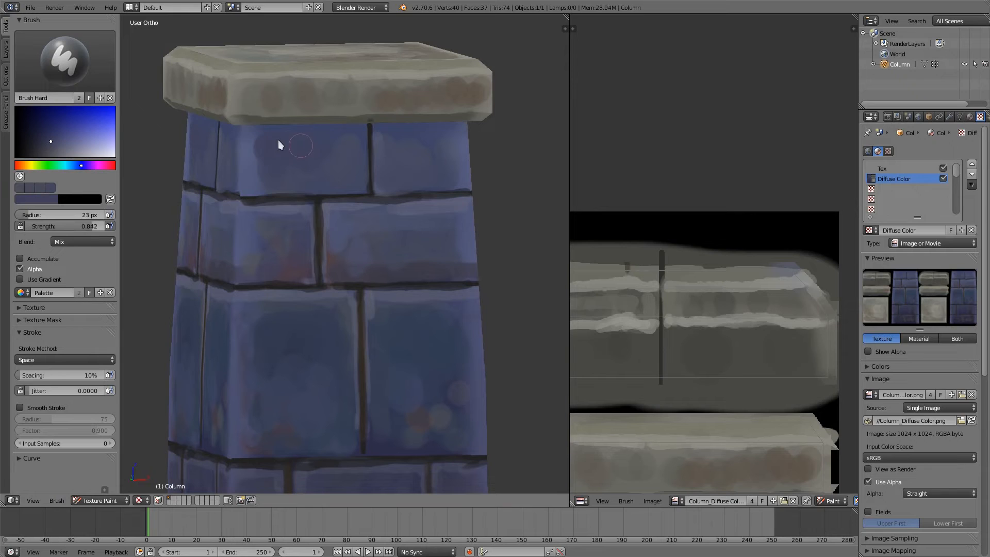
Step: Add a purple tint to the top row's wide brick and blend it into the surface with sampled blues
{"action": "left_click", "coordinate": [88, 166]}
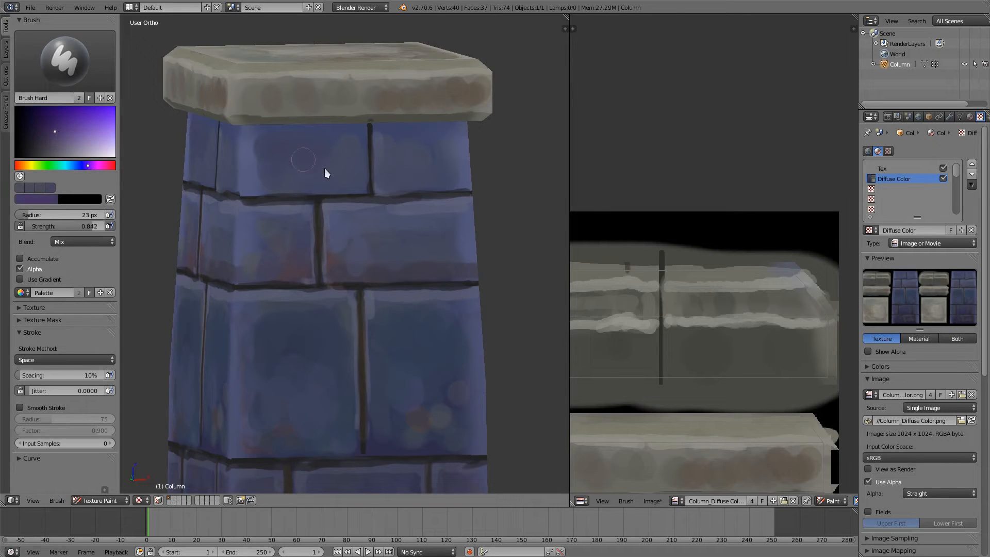
{"action": "key", "text": "s"}
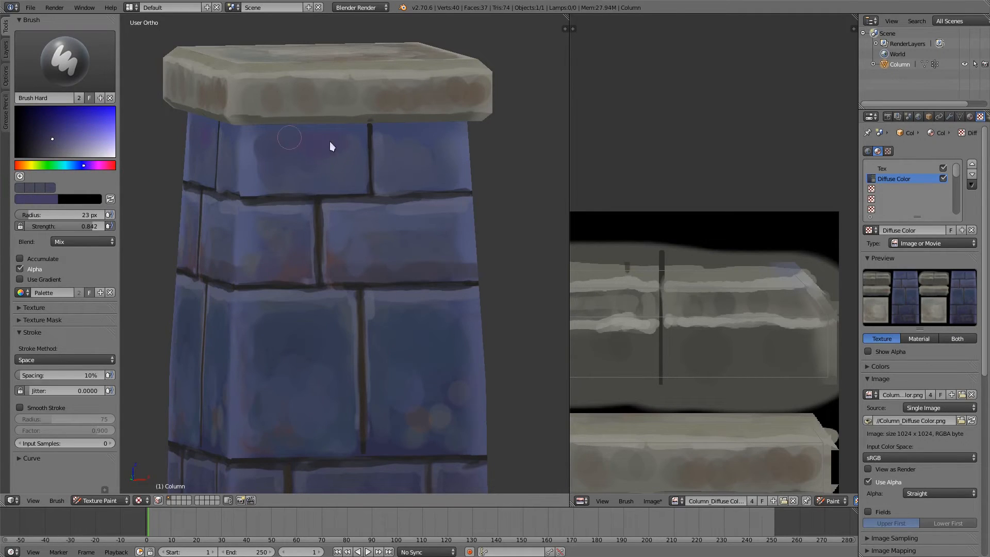
{"action": "middle_click_drag", "start_coordinate": [281, 157], "coordinate": [295, 92]}
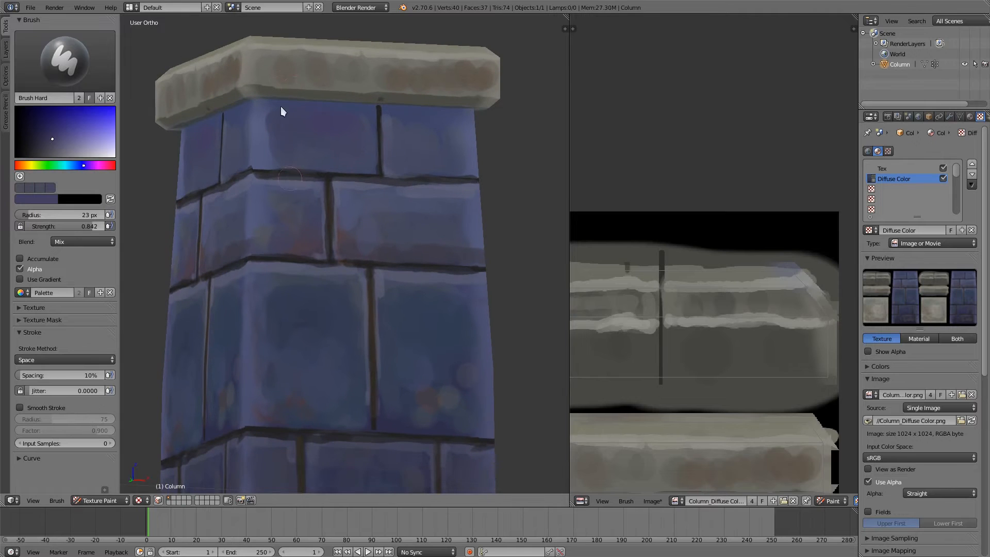
{"action": "key", "text": "s"}
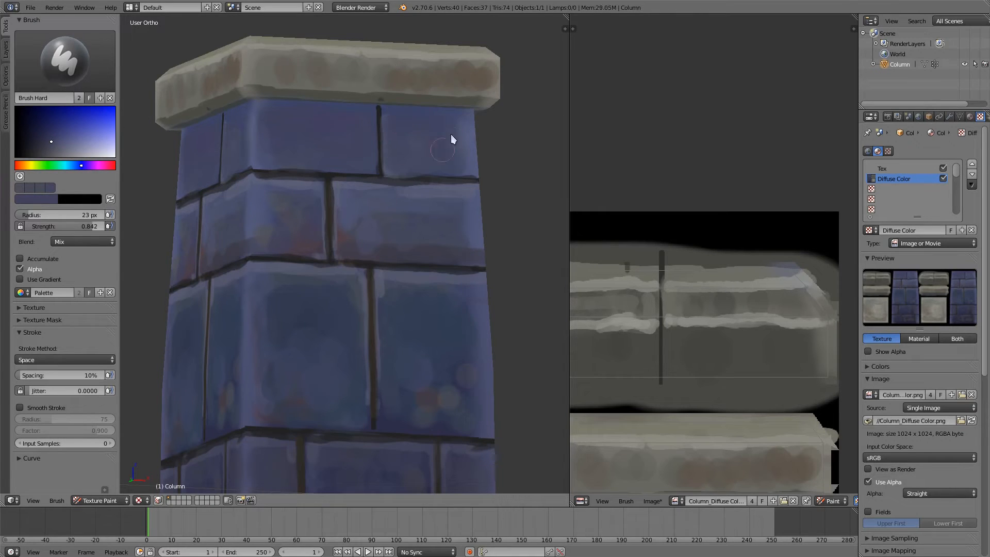
Step: Smooth the colour patches on both second-row bricks under the cap using sampled greyish blues
{"action": "middle_click_drag", "start_coordinate": [361, 152], "coordinate": [302, 193]}
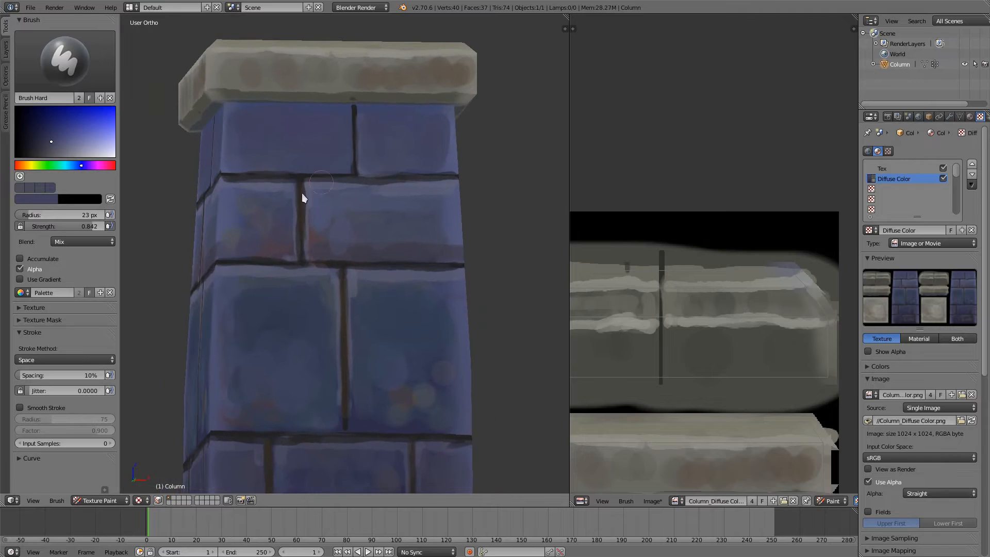
{"action": "key", "text": "s"}
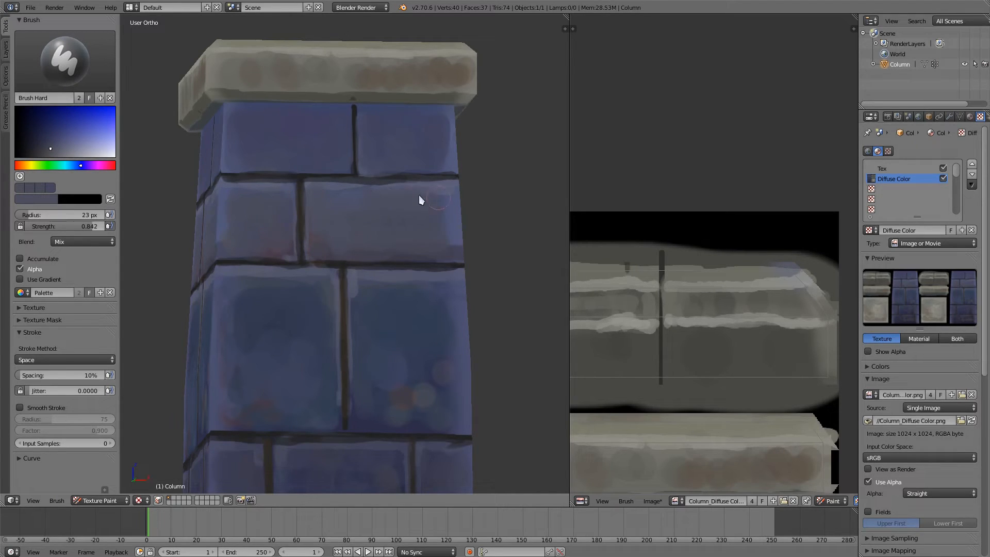
{"action": "middle_click_drag", "start_coordinate": [405, 140], "coordinate": [375, 184]}
Step: Blend away the reddish and grey blotches on the two large middle bricks with alternately sampled blues and purples
{"action": "middle_click_drag", "start_coordinate": [375, 246], "coordinate": [378, 290], "text": "ctrl"}
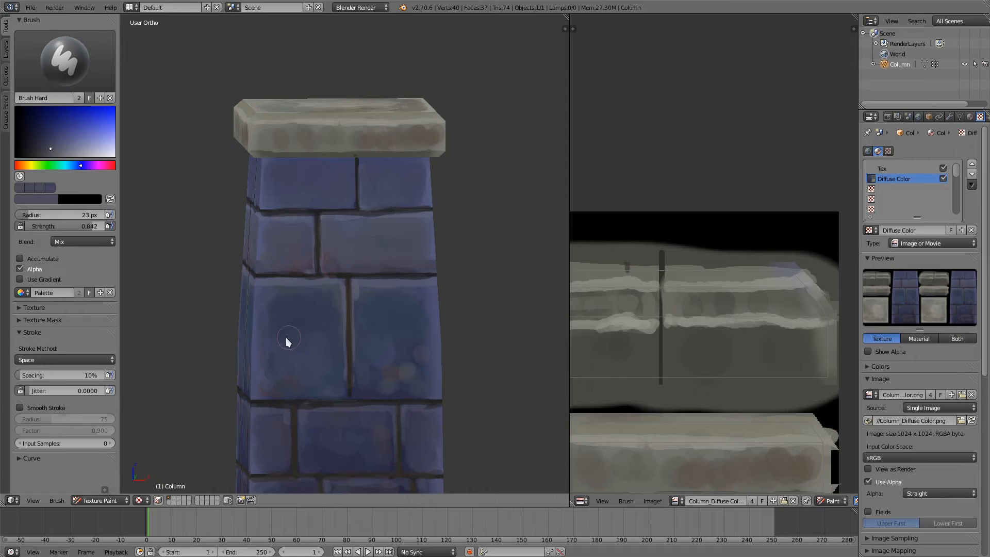
{"action": "key", "text": "s"}
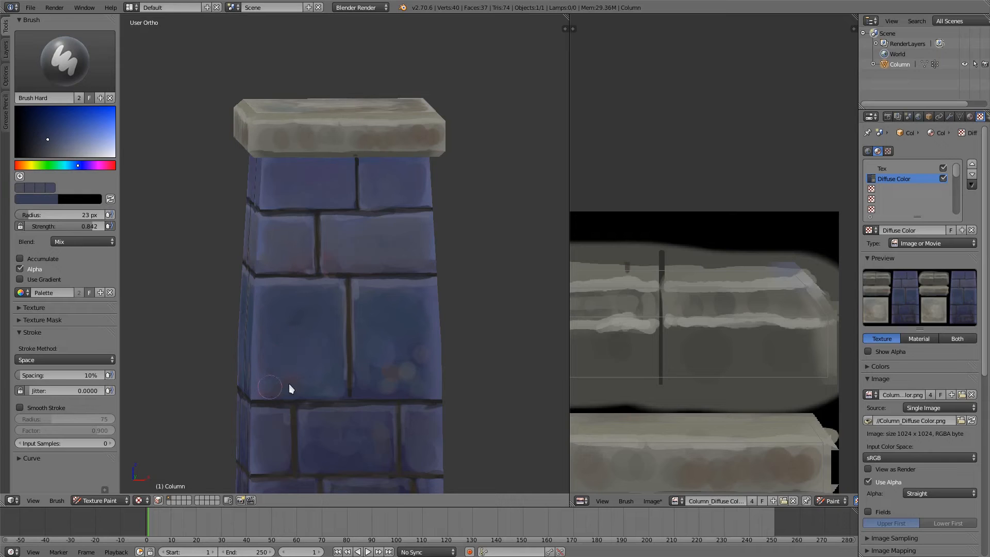
{"action": "key", "text": "s"}
{"action": "left_click_drag", "start_coordinate": [305, 311], "coordinate": [289, 367]}
{"action": "key", "text": "s"}
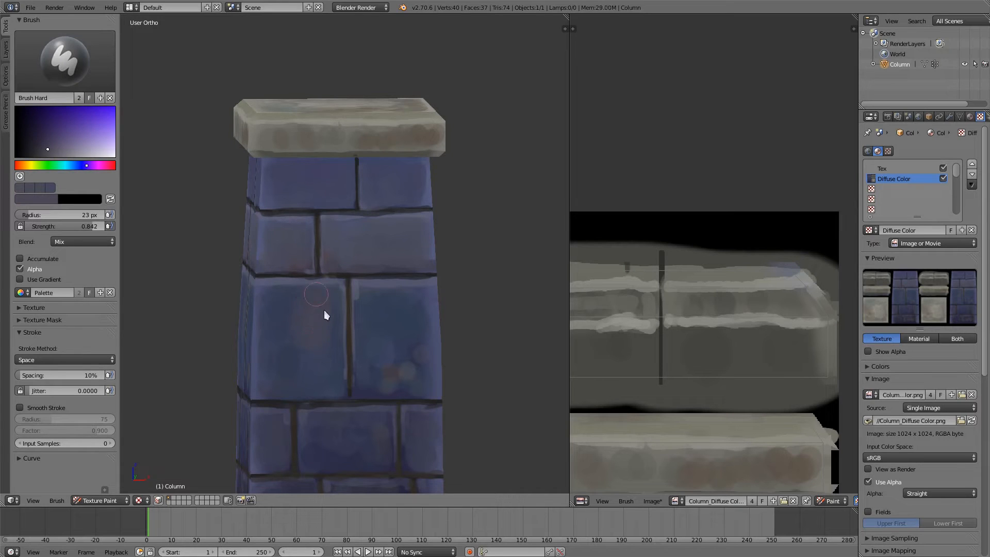
{"action": "key", "text": "s"}
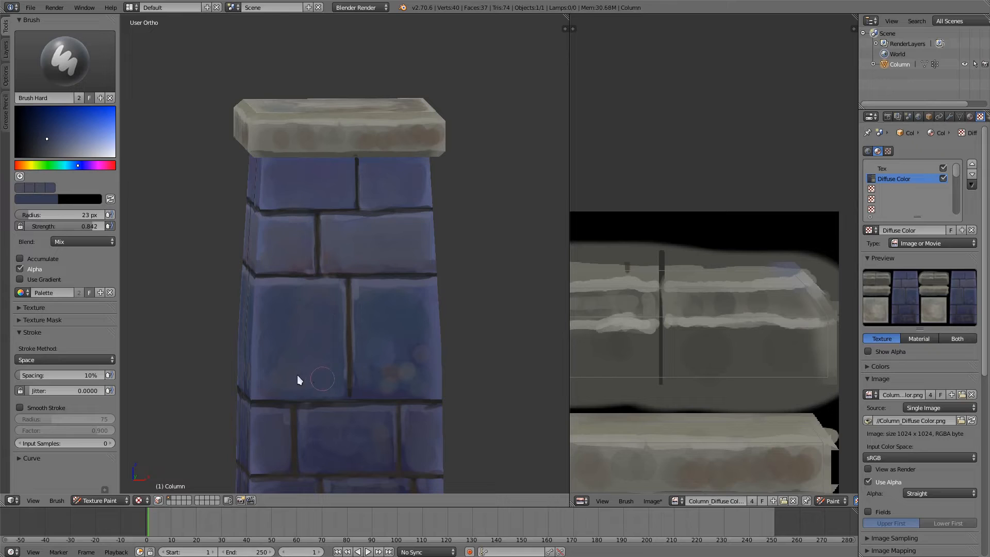
{"action": "key", "text": "s"}
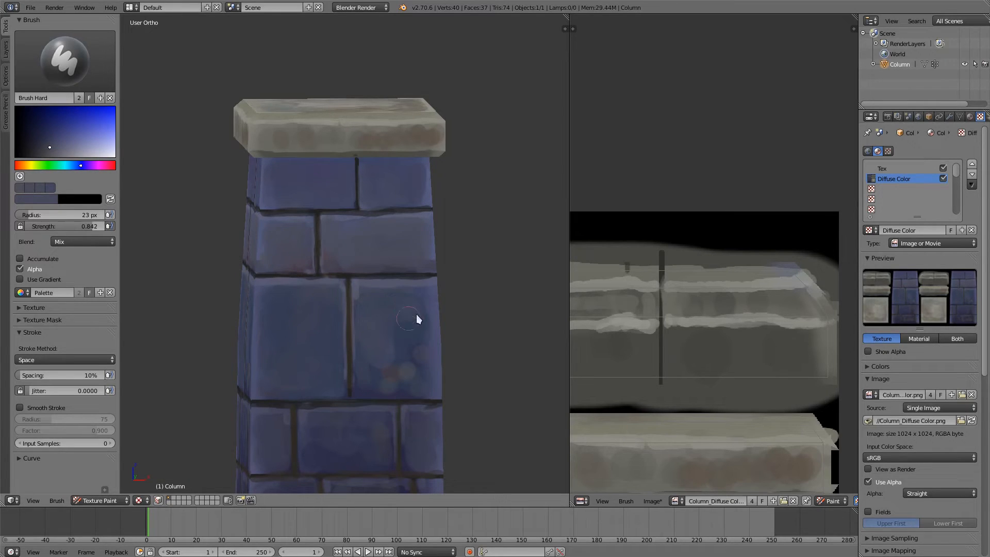
{"action": "key", "text": "s"}
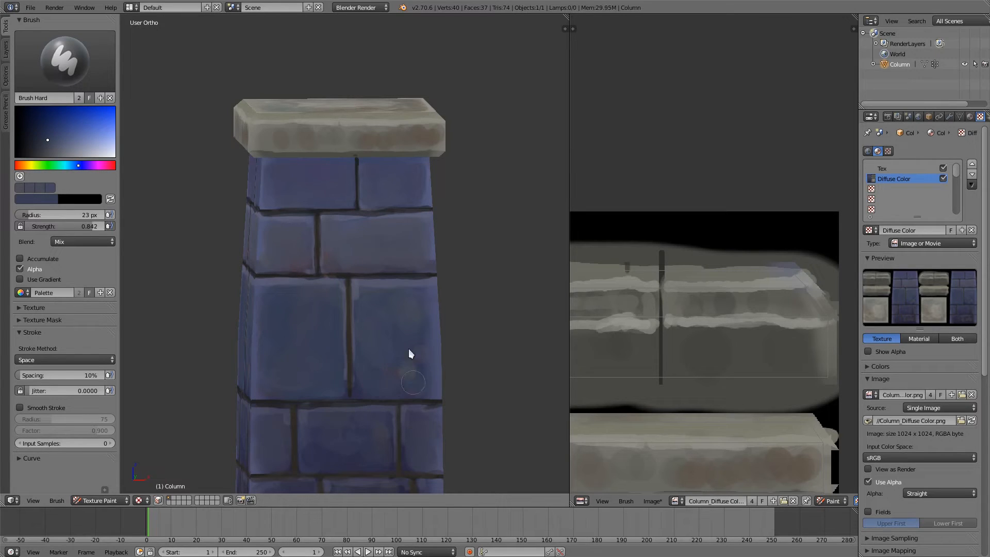
Step: Blend the colour patches on the middle brick in the row below the two large bricks using sampled blues and purples
{"action": "middle_click_drag", "start_coordinate": [336, 286], "coordinate": [386, 170]}
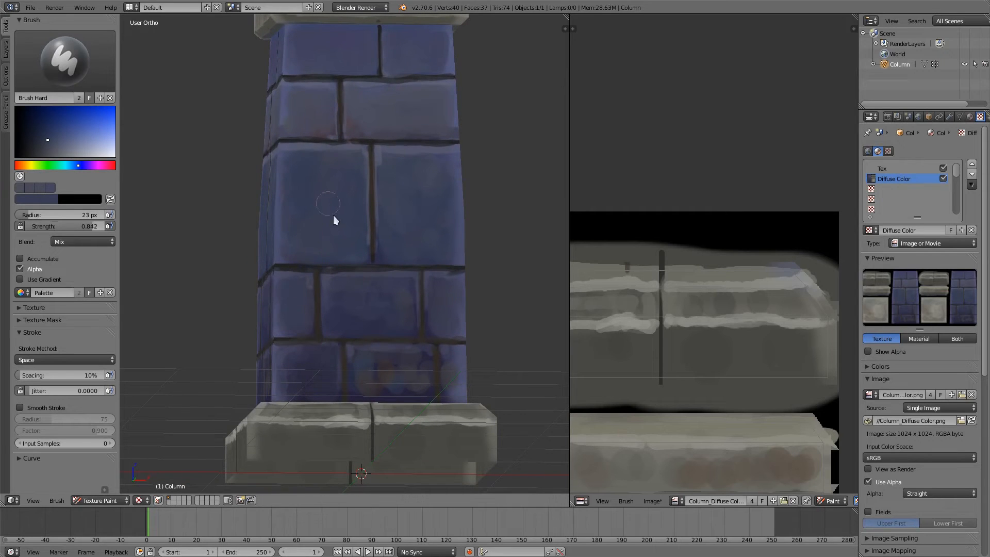
{"action": "key", "text": "s"}
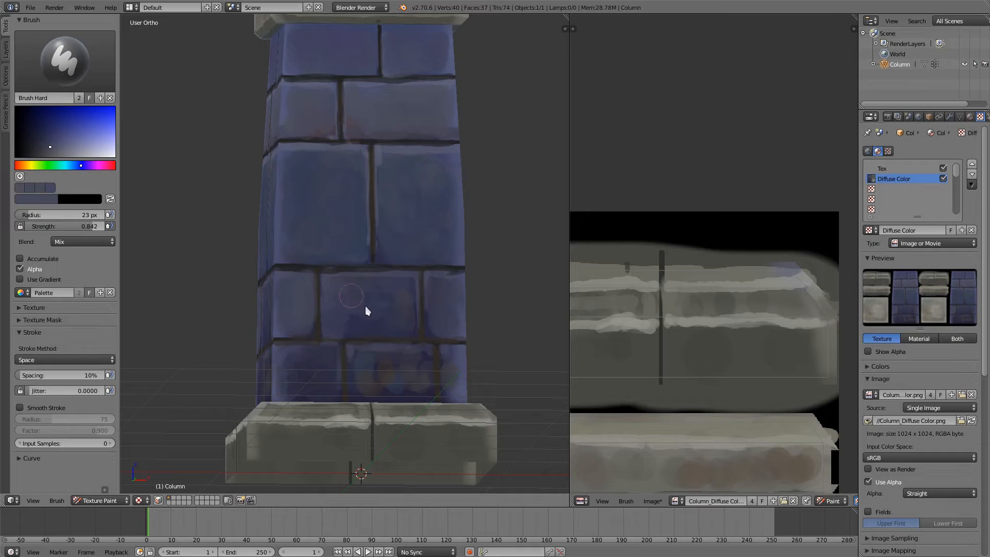
{"action": "key", "text": "s"}
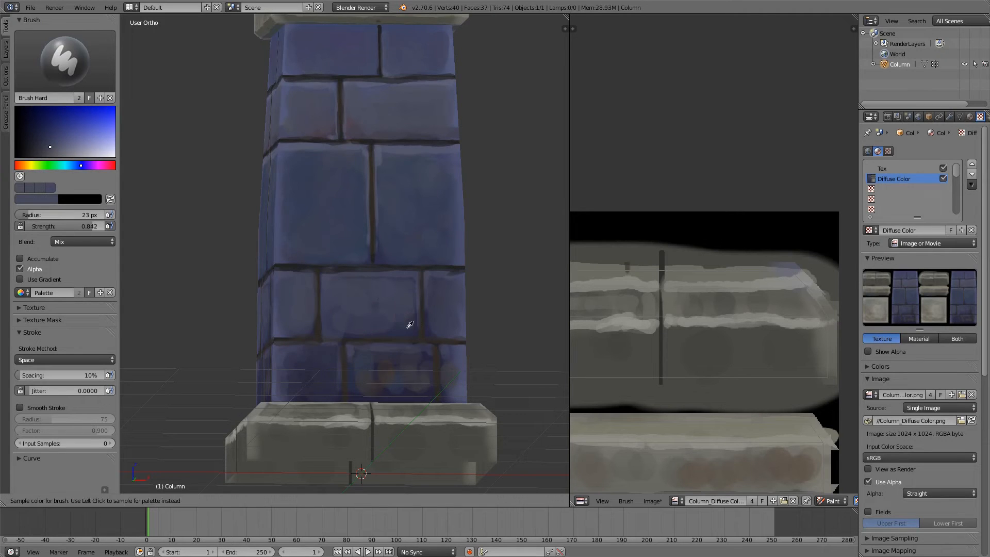
{"action": "key", "text": "s"}
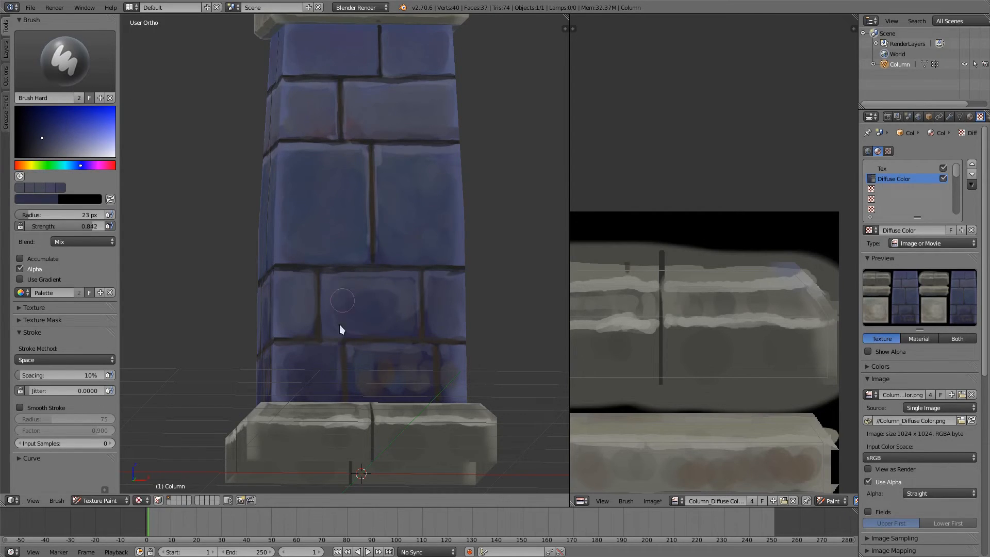
{"action": "key", "text": "s"}
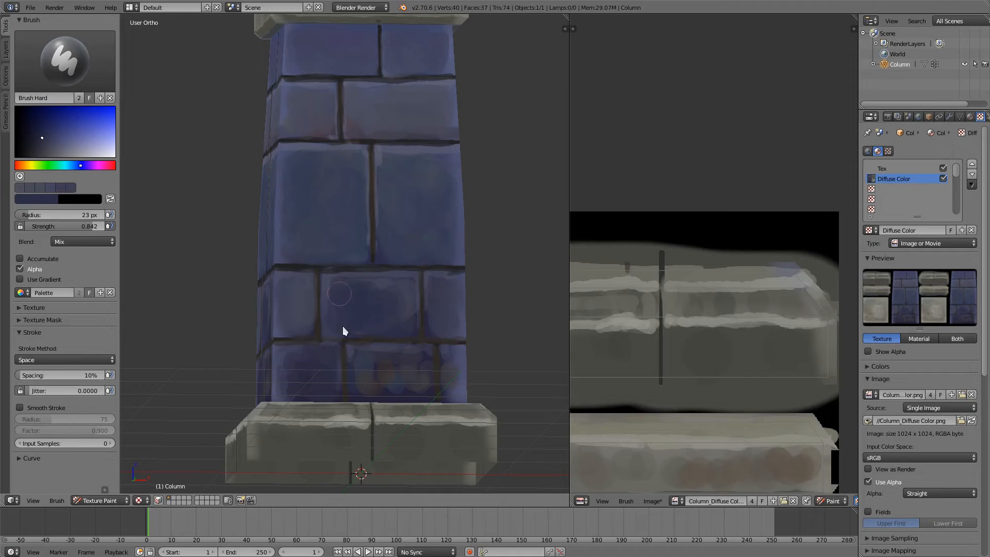
{"action": "key", "text": "s"}
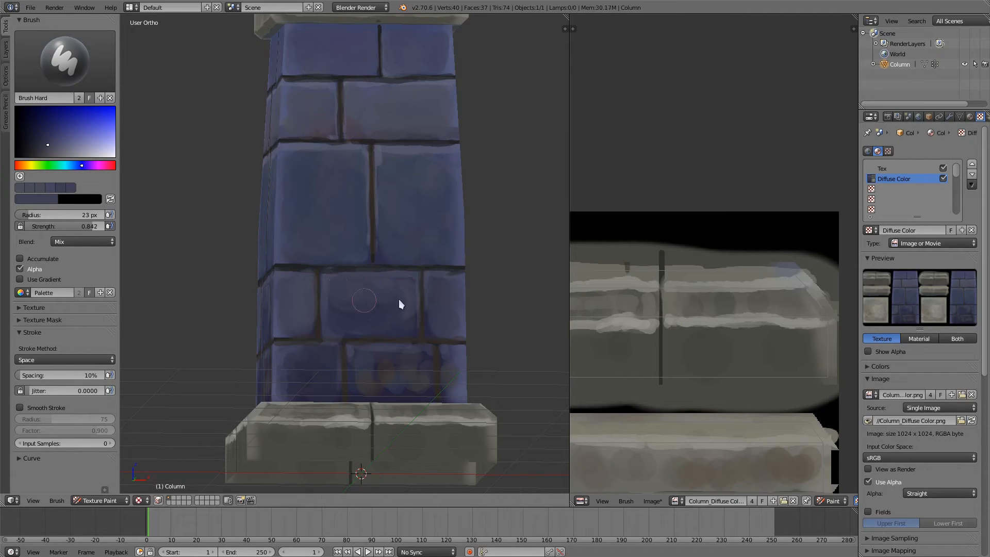
{"action": "key", "text": "s"}
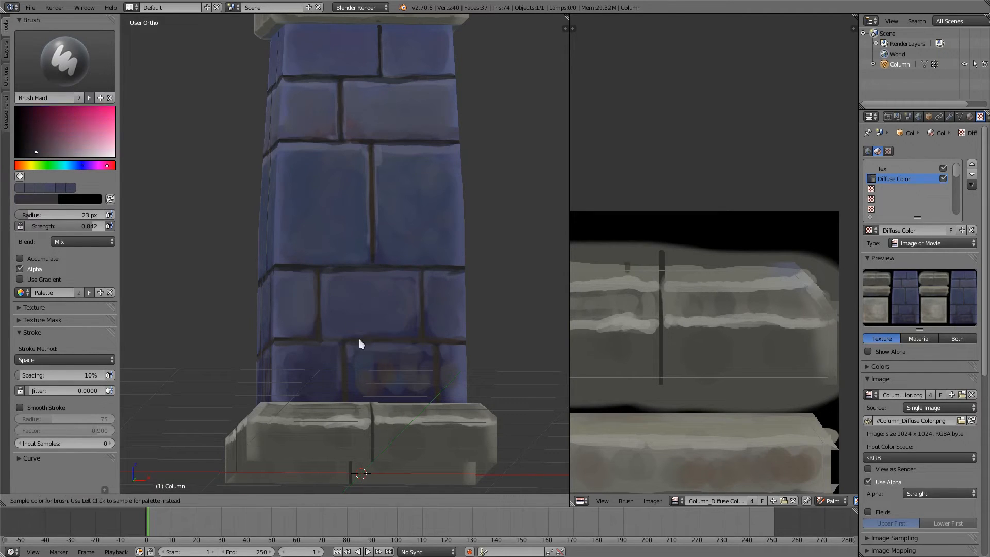
{"action": "key", "text": "s"}
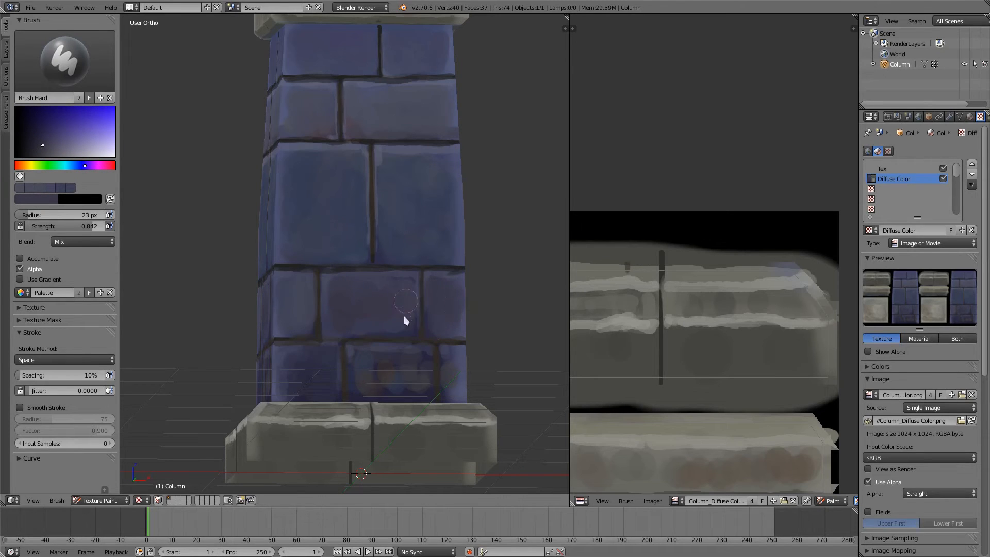
{"action": "key", "text": "s"}
Step: Paint over the brown and grey blotches on the bottom row's bricks with sampled blues and purples, brush radius 23 px
{"action": "middle_click_drag", "start_coordinate": [392, 286], "coordinate": [347, 204]}
{"action": "middle_click_drag", "start_coordinate": [368, 250], "coordinate": [344, 280]}
{"action": "key", "text": "s"}
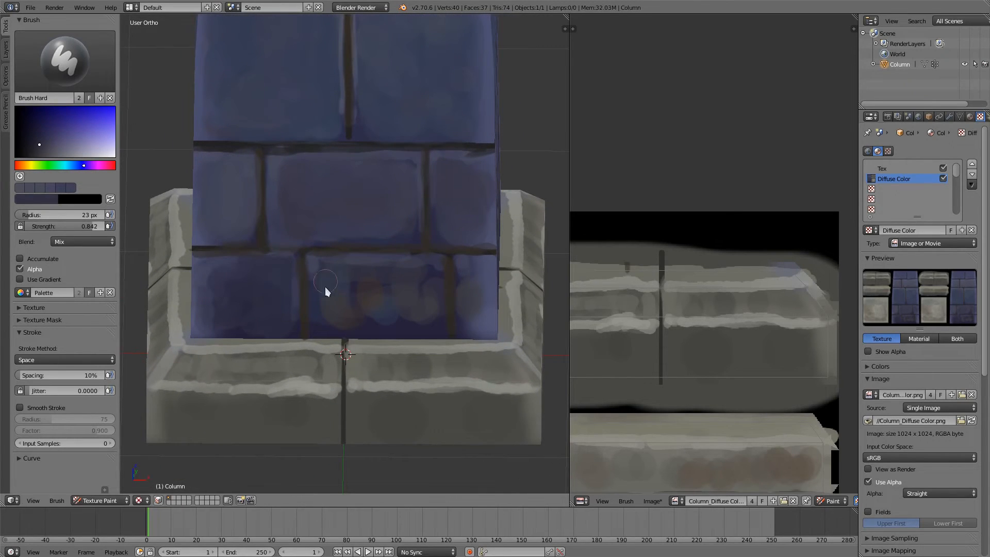
{"action": "key", "text": "s"}
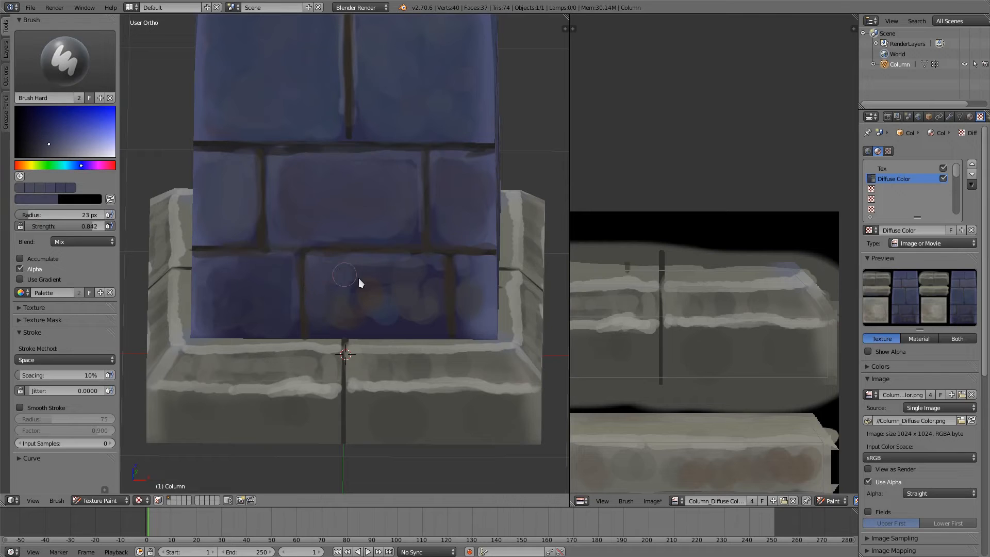
{"action": "mouse_move", "coordinate": [351, 308]}
{"action": "left_mouse_down"}
{"action": "mouse_move", "coordinate": [342, 323]}
{"action": "mouse_move", "coordinate": [406, 330]}
{"action": "mouse_move", "coordinate": [365, 284]}
{"action": "left_mouse_up"}
{"action": "key", "text": "s"}
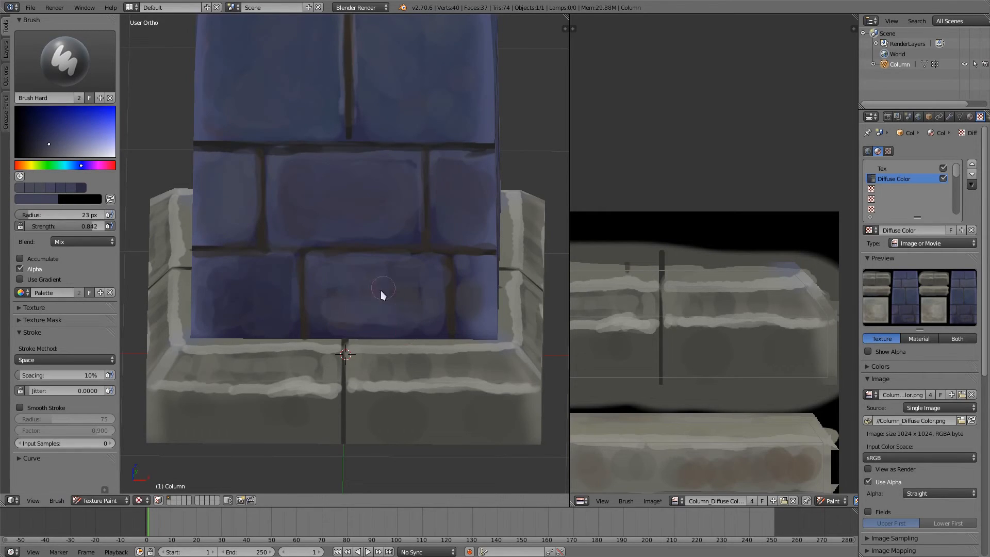
{"action": "key", "text": "s"}
{"action": "left_click_drag", "start_coordinate": [475, 278], "coordinate": [459, 267]}
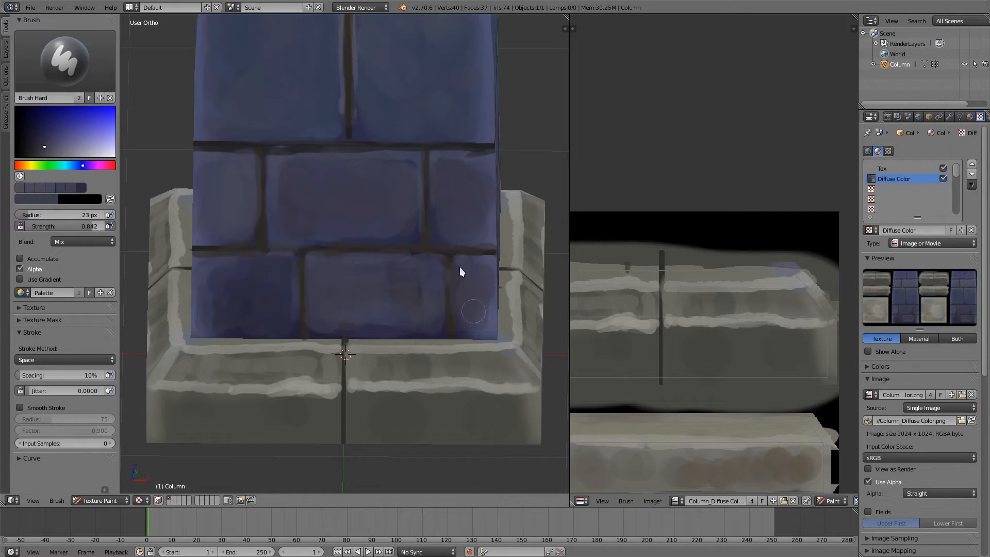
{"action": "mouse_move", "coordinate": [217, 270]}
{"action": "left_mouse_down"}
{"action": "mouse_move", "coordinate": [276, 270]}
{"action": "mouse_move", "coordinate": [275, 320]}
{"action": "left_mouse_up"}
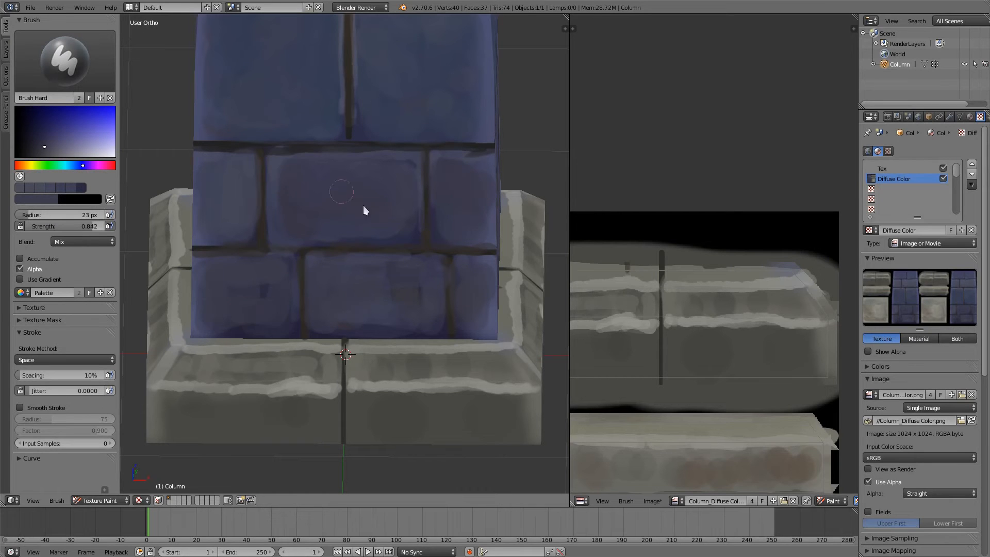
Step: Repaint the horizontal mortar joint above the bottom row near the corner with a sampled dark tone, brush radius 9 px
{"action": "scroll", "coordinate": [369, 268], "scroll_direction": "down", "scroll_amount": 3}
{"action": "middle_click_drag", "start_coordinate": [372, 323], "coordinate": [416, 298]}
{"action": "middle_click_drag", "start_coordinate": [366, 214], "coordinate": [356, 148], "text": "ctrl"}
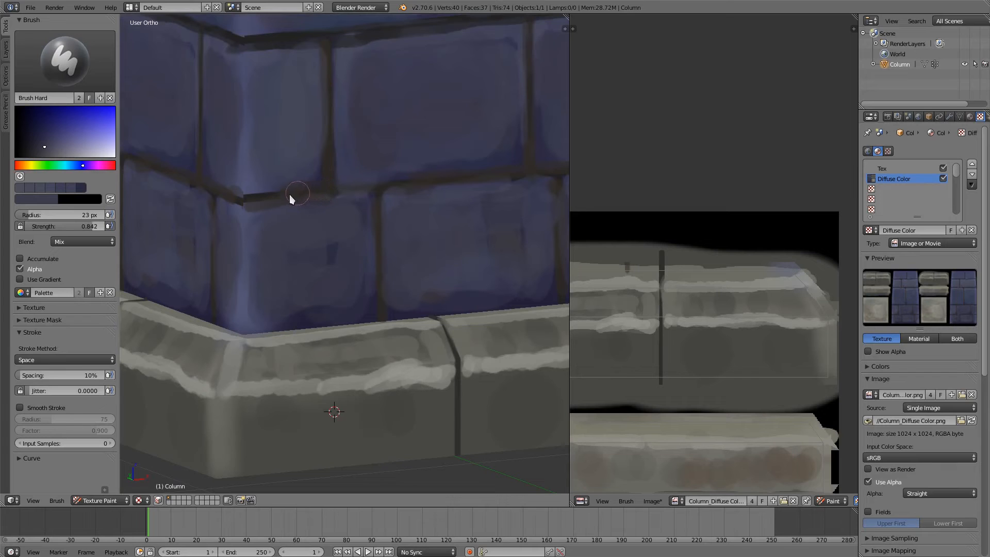
{"action": "key", "text": "s"}
{"action": "key", "text": "f"}
{"action": "left_click", "coordinate": [349, 211]}
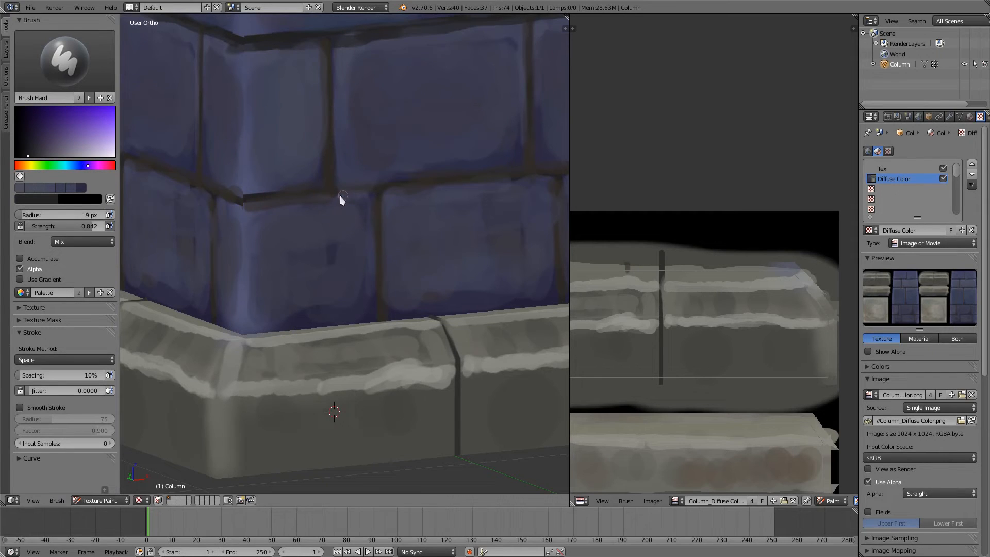
{"action": "left_click_drag", "start_coordinate": [380, 196], "coordinate": [330, 195]}
Step: Dab faint blue patches onto the lower vertical faces of the stone base with a 26 px brush
{"action": "scroll", "coordinate": [330, 195], "scroll_direction": "down", "scroll_amount": 3}
{"action": "scroll", "coordinate": [378, 199], "scroll_direction": "down", "scroll_amount": 2}
{"action": "middle_click_drag", "start_coordinate": [367, 216], "coordinate": [336, 193]}
{"action": "middle_click_drag", "start_coordinate": [344, 131], "coordinate": [354, 268], "text": "shift"}
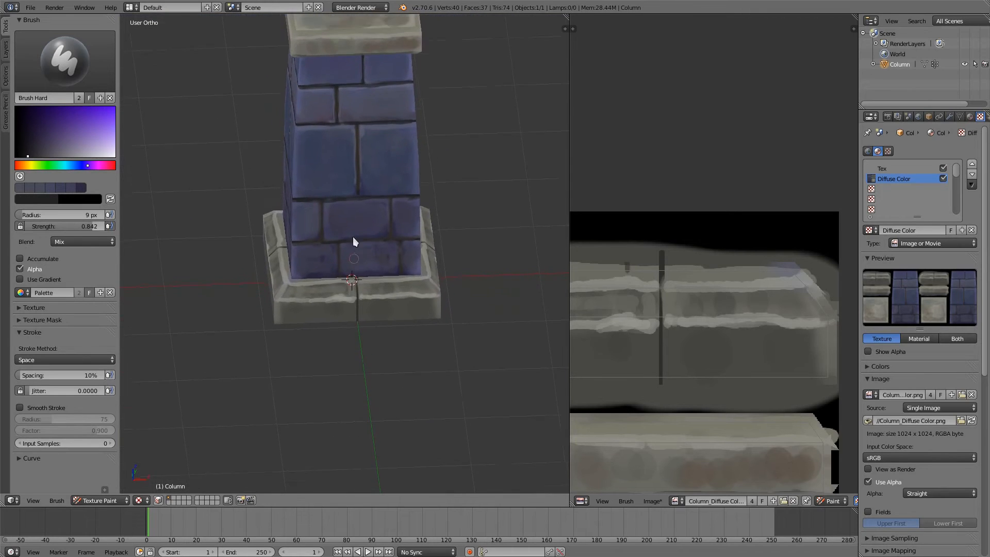
{"action": "middle_click_drag", "start_coordinate": [353, 185], "coordinate": [330, 361], "text": "shift"}
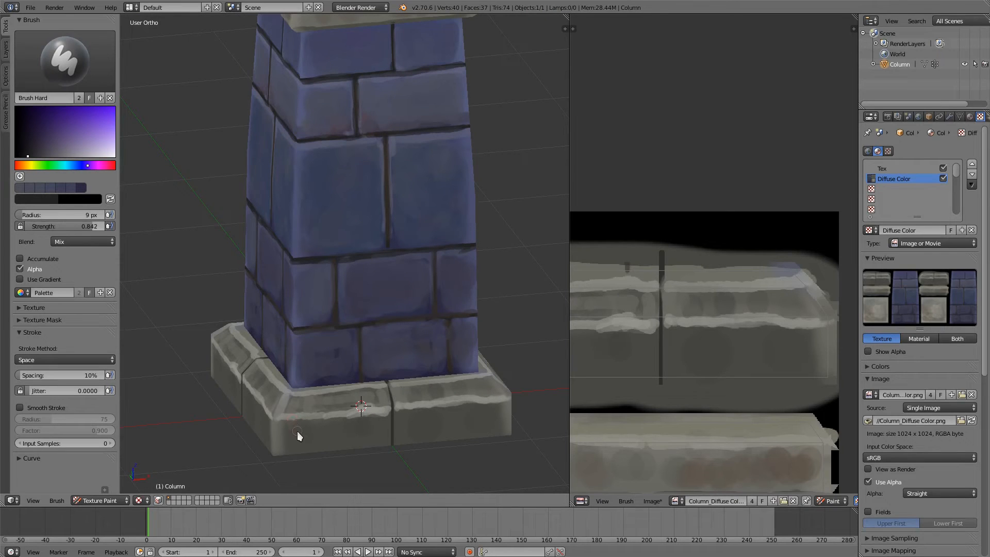
{"action": "left_click", "coordinate": [31, 165]}
{"action": "left_click", "coordinate": [72, 165]}
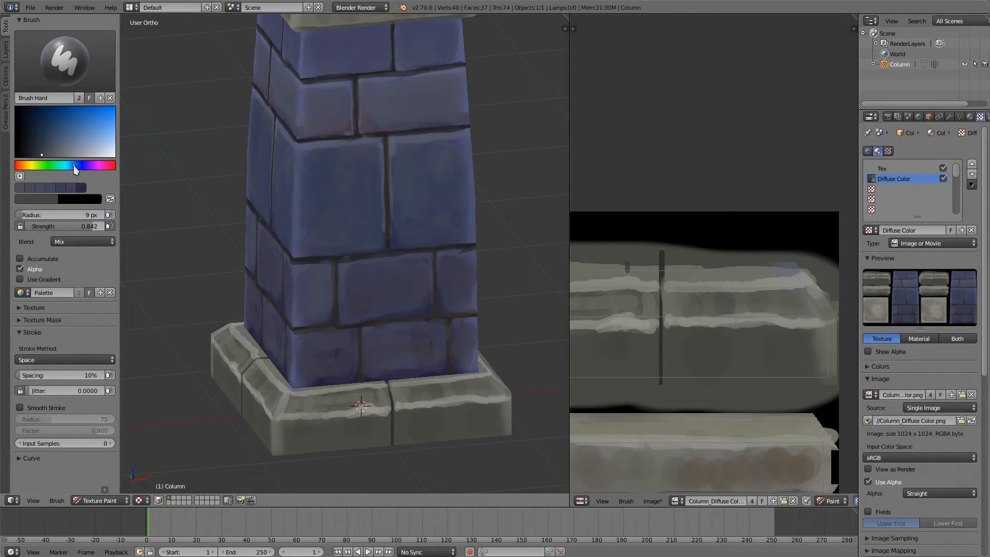
{"action": "left_click", "coordinate": [42, 139]}
{"action": "left_click", "coordinate": [327, 428]}
{"action": "left_click_drag", "start_coordinate": [301, 442], "coordinate": [348, 438]}
Step: Add orange-brown patches to the lower vertical faces of the stone base
{"action": "left_click", "coordinate": [23, 166]}
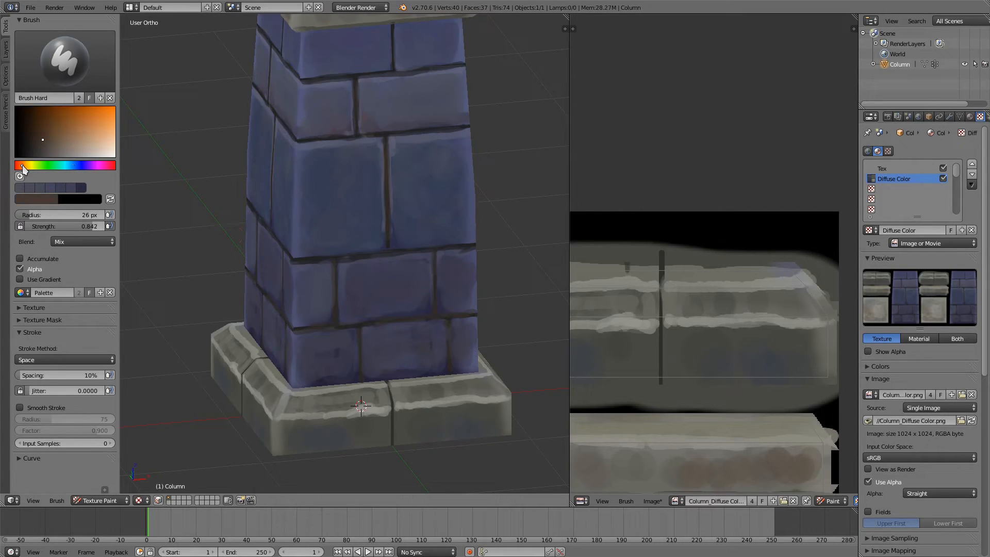
{"action": "left_click", "coordinate": [54, 130]}
{"action": "mouse_move", "coordinate": [345, 443]}
{"action": "left_mouse_down"}
{"action": "mouse_move", "coordinate": [362, 439]}
{"action": "mouse_move", "coordinate": [297, 444]}
{"action": "left_mouse_up"}
{"action": "left_click_drag", "start_coordinate": [443, 437], "coordinate": [437, 434]}
Step: Blend the blue and orange patches into the base's lower faces with sampled brown and grey tones, brush radius 26 px
{"action": "key", "text": "s"}
{"action": "key", "text": "s"}
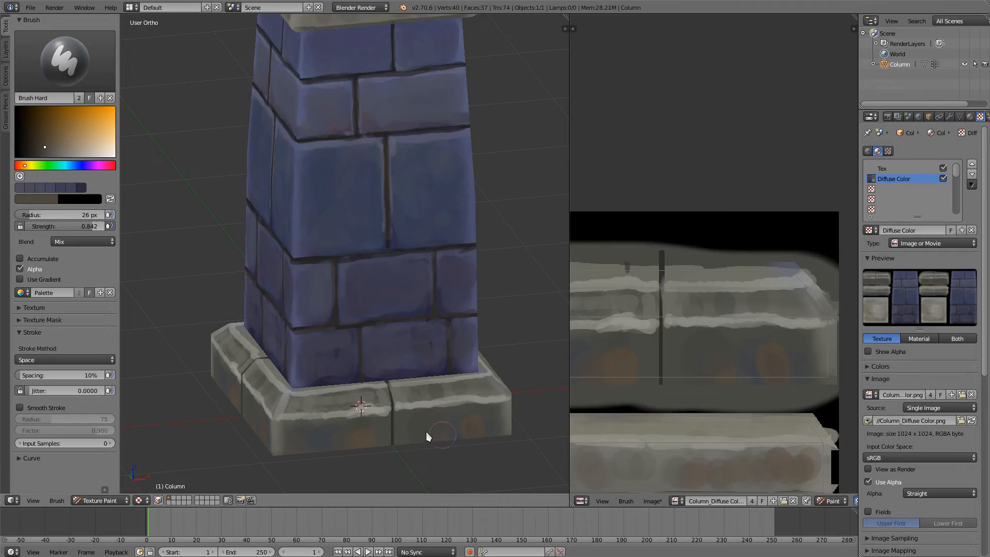
{"action": "key", "text": "s"}
{"action": "key", "text": "s"}
{"action": "left_click", "coordinate": [491, 425]}
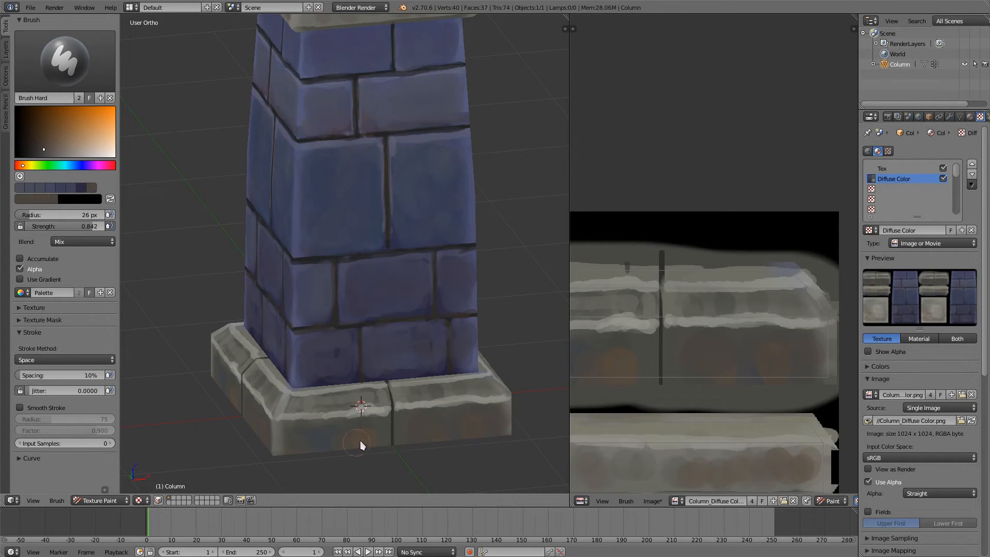
{"action": "left_click_drag", "start_coordinate": [360, 443], "coordinate": [363, 448]}
Step: Smooth the dark streaks on the base's sloped bevel using a sampled grey, reducing the brush radius to 14 px
{"action": "middle_click_drag", "start_coordinate": [383, 411], "coordinate": [372, 326], "text": "ctrl"}
{"action": "key", "text": "s"}
{"action": "key", "text": "f"}
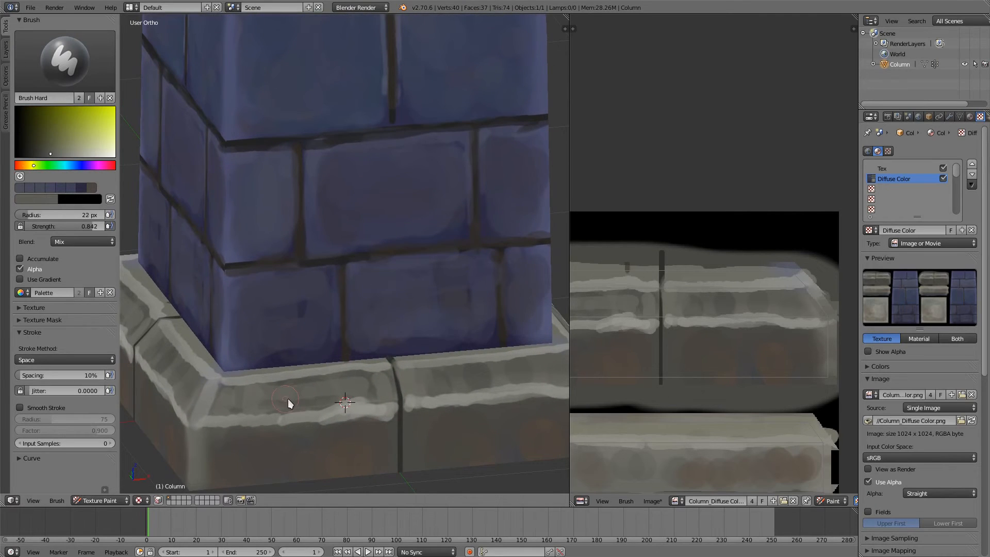
{"action": "left_click", "coordinate": [291, 400]}
{"action": "mouse_move", "coordinate": [225, 390]}
{"action": "left_mouse_down"}
{"action": "mouse_move", "coordinate": [377, 381]}
{"action": "mouse_move", "coordinate": [321, 400]}
{"action": "mouse_move", "coordinate": [381, 382]}
{"action": "mouse_move", "coordinate": [424, 400]}
{"action": "mouse_move", "coordinate": [479, 386]}
{"action": "mouse_move", "coordinate": [462, 380]}
{"action": "left_mouse_up"}
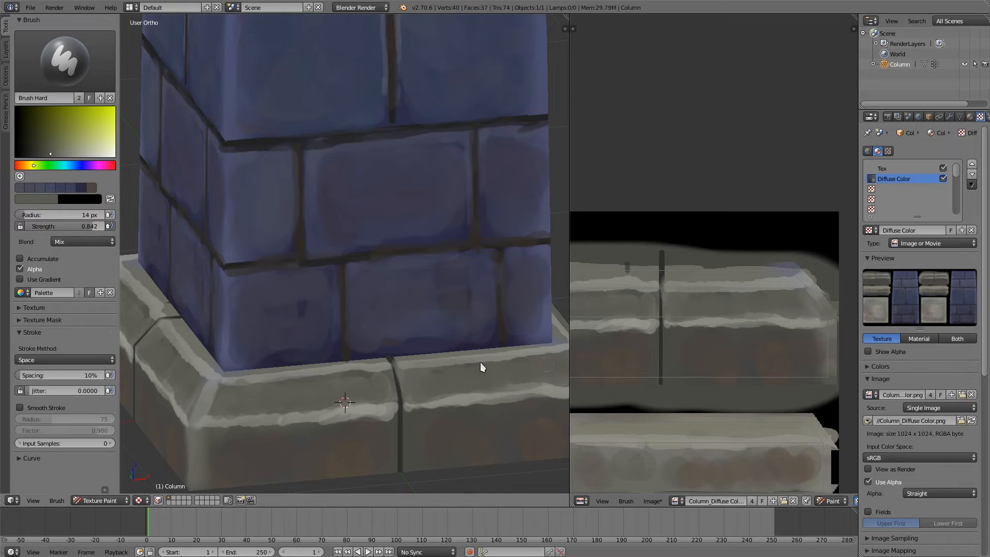
Step: Save the painted texture image Column_Diffuse Color.png, and save the Blender file over the existing one
{"action": "middle_click_drag", "start_coordinate": [481, 362], "coordinate": [483, 403]}
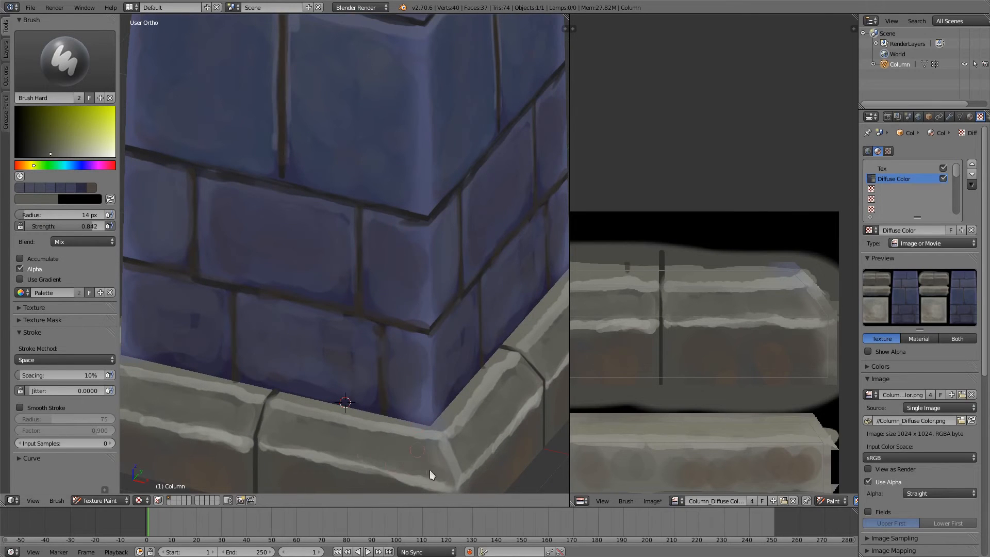
{"action": "scroll", "coordinate": [447, 479], "scroll_direction": "down", "scroll_amount": 5}
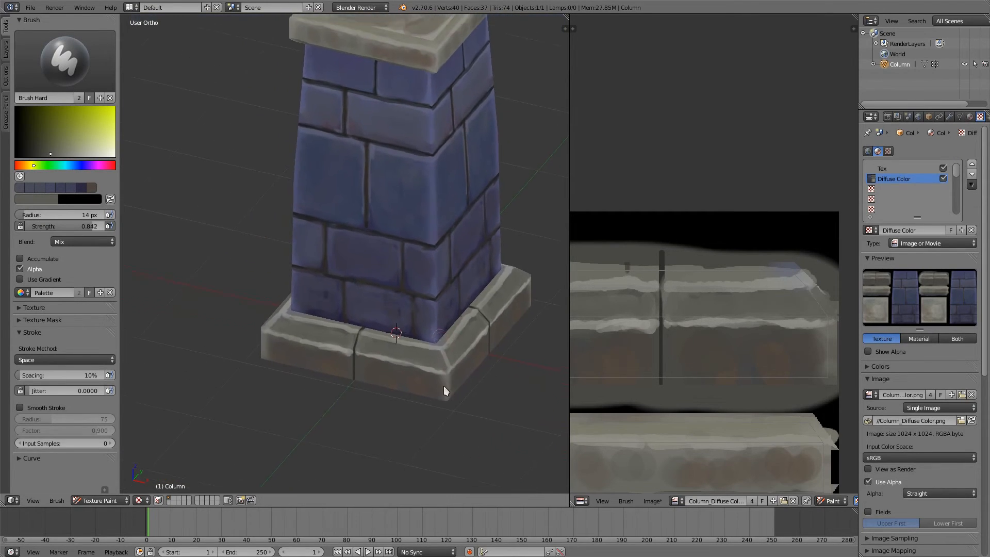
{"action": "middle_click_drag", "start_coordinate": [438, 444], "coordinate": [444, 382]}
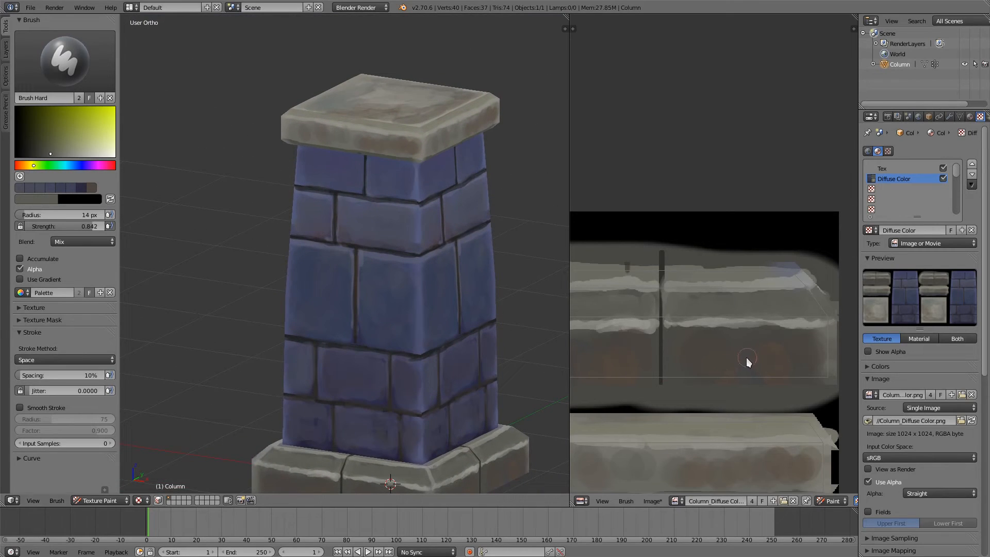
{"action": "key", "text": "alt+s"}
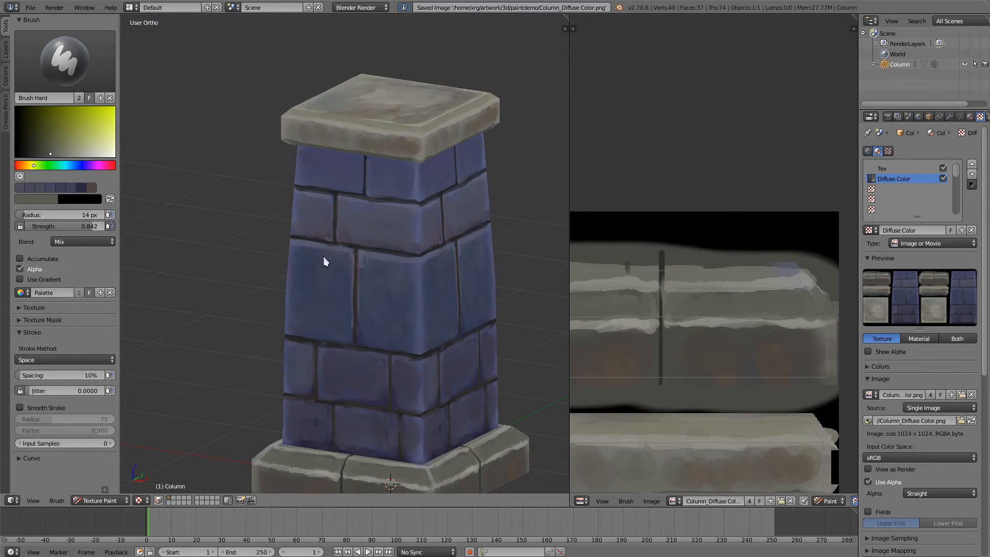
{"action": "middle_click_drag", "start_coordinate": [299, 243], "coordinate": [279, 250]}
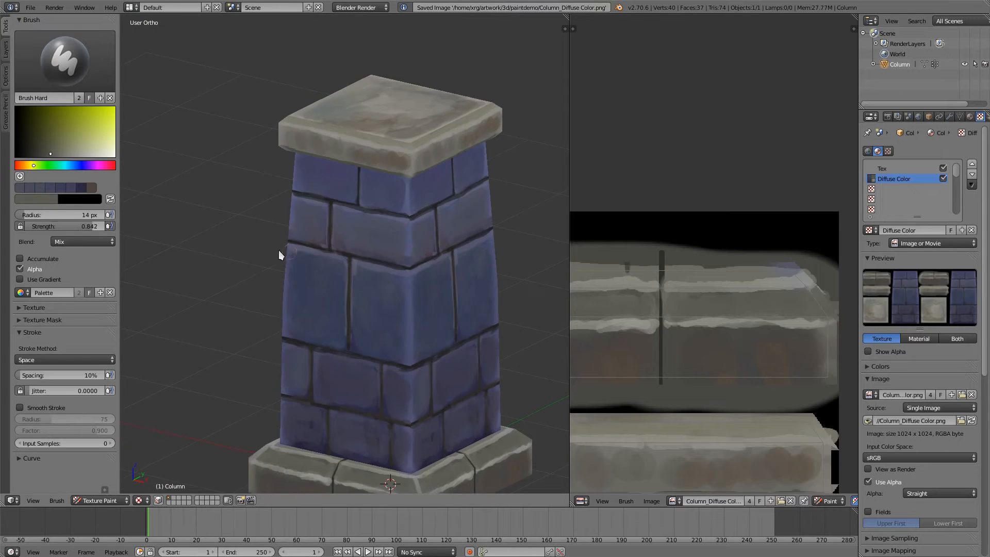
{"action": "key", "text": "ctrl+s"}
{"action": "left_click", "coordinate": [239, 230]}
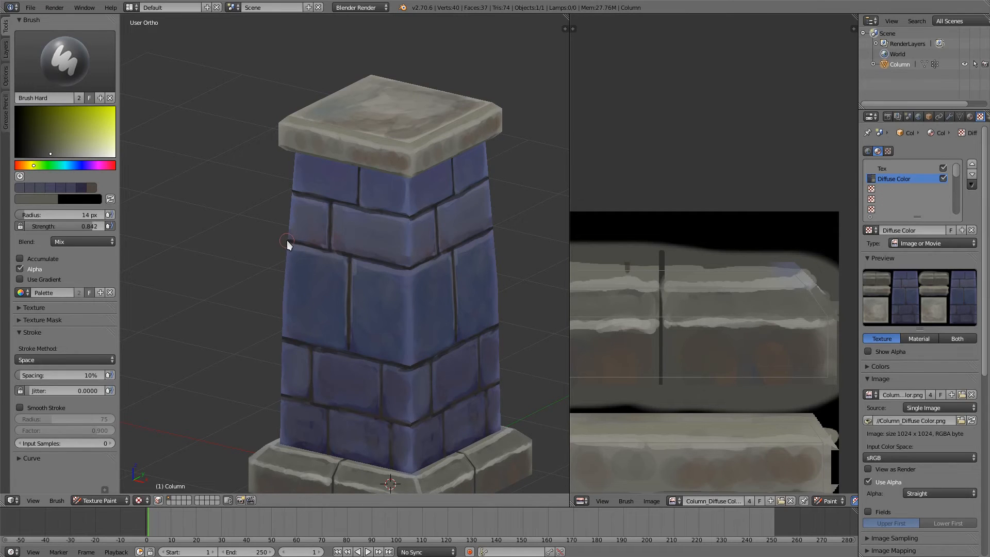
Step: Lighten the edges beside the vertical joint and along the top of the large blue brick with sampled blue-purple, brush radius 6 px
{"action": "middle_click_drag", "start_coordinate": [358, 314], "coordinate": [406, 294]}
{"action": "scroll", "coordinate": [377, 312], "scroll_direction": "up", "scroll_amount": 2}
{"action": "middle_click_drag", "start_coordinate": [387, 257], "coordinate": [362, 294]}
{"action": "scroll", "coordinate": [410, 232], "scroll_direction": "up", "scroll_amount": 1}
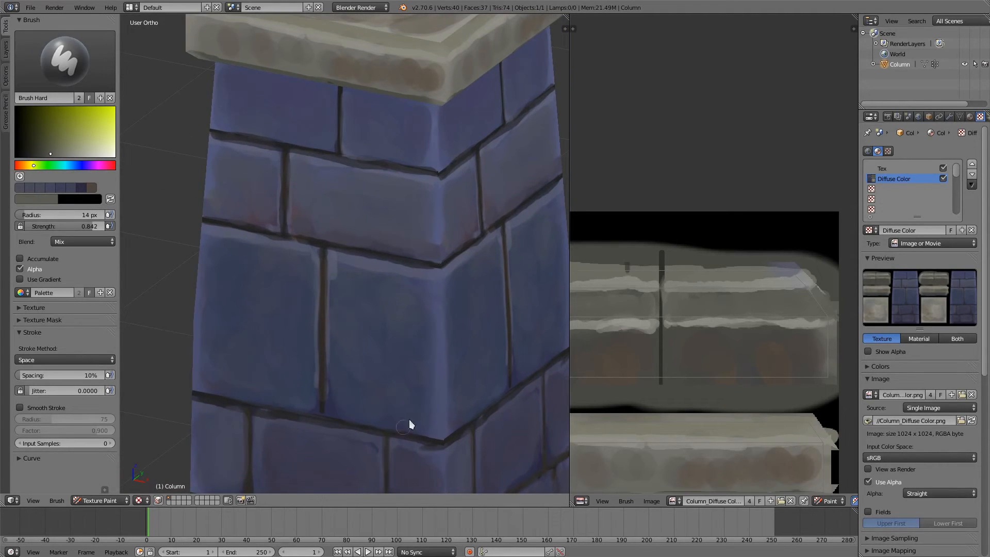
{"action": "mouse_move", "coordinate": [391, 350]}
{"action": "middle_mouse_down"}
{"action": "mouse_move", "coordinate": [407, 334]}
{"action": "mouse_move", "coordinate": [407, 343]}
{"action": "middle_mouse_up"}
{"action": "middle_click_drag", "start_coordinate": [408, 284], "coordinate": [418, 262]}
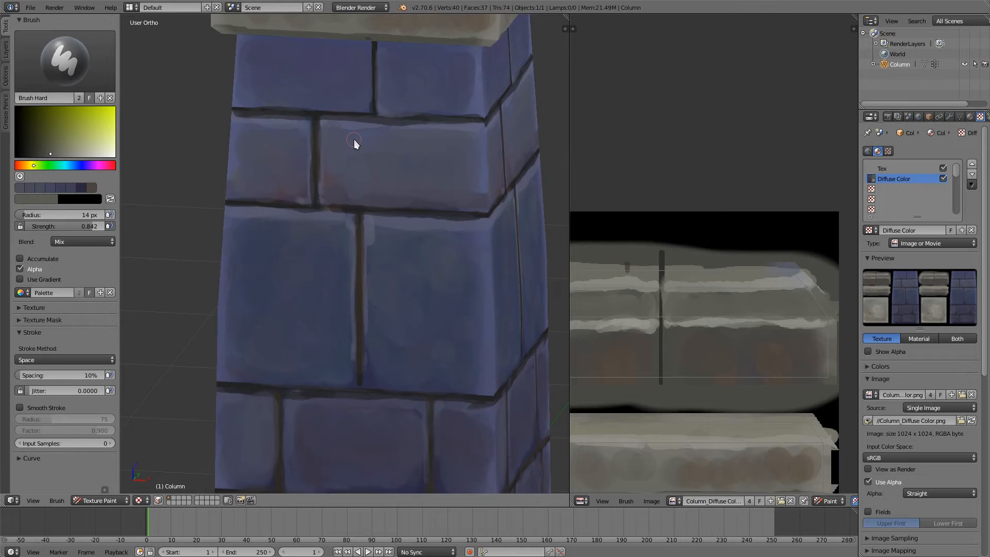
{"action": "middle_click_drag", "start_coordinate": [354, 144], "coordinate": [387, 242]}
{"action": "middle_click_drag", "start_coordinate": [387, 285], "coordinate": [395, 246], "text": "ctrl"}
{"action": "key", "text": "s"}
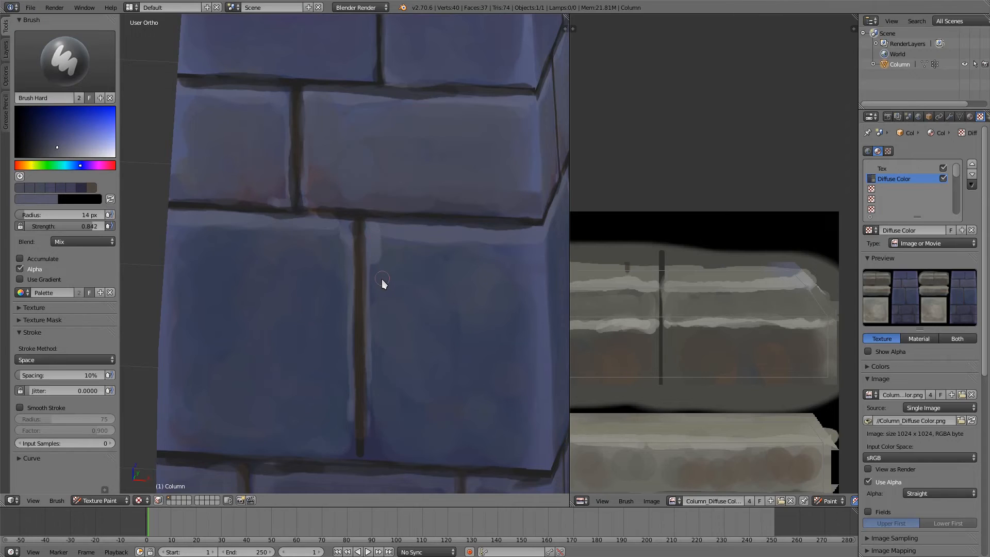
{"action": "key", "text": "f"}
{"action": "left_click", "coordinate": [375, 280]}
{"action": "left_click_drag", "start_coordinate": [369, 451], "coordinate": [388, 233]}
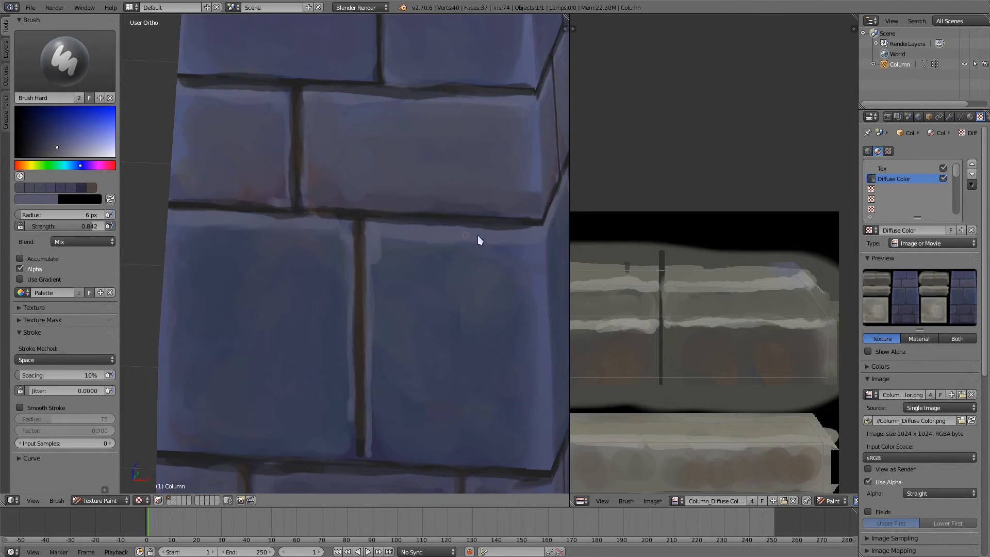
{"action": "middle_click_drag", "start_coordinate": [537, 237], "coordinate": [470, 206]}
Step: Paint a dark crack arching around the column corner, rising from the lower mortar joint of the large blue brick
{"action": "scroll", "coordinate": [469, 206], "scroll_direction": "down", "scroll_amount": 5}
{"action": "middle_click_drag", "start_coordinate": [437, 107], "coordinate": [414, 210]}
{"action": "scroll", "coordinate": [414, 210], "scroll_direction": "up", "scroll_amount": 6}
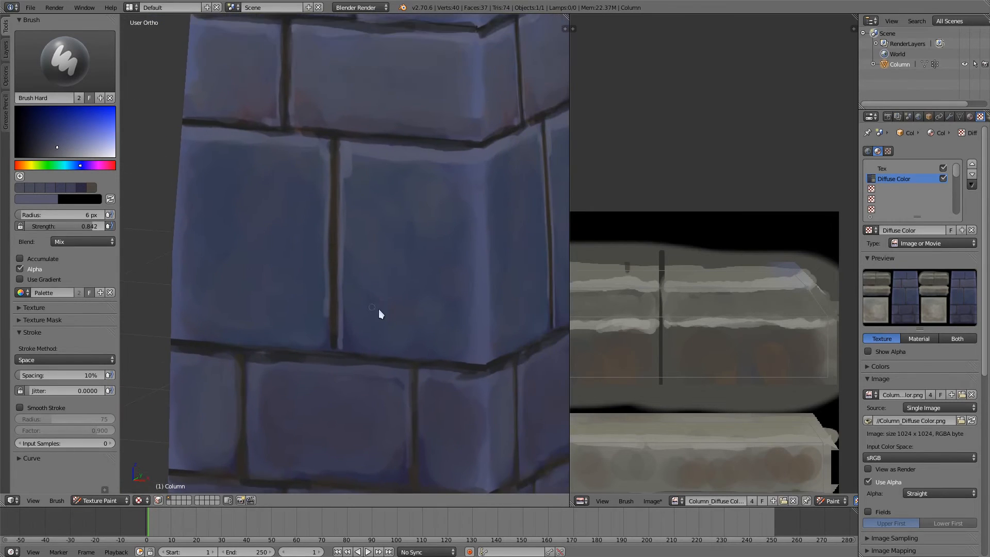
{"action": "middle_click_drag", "start_coordinate": [388, 293], "coordinate": [406, 270], "text": "ctrl"}
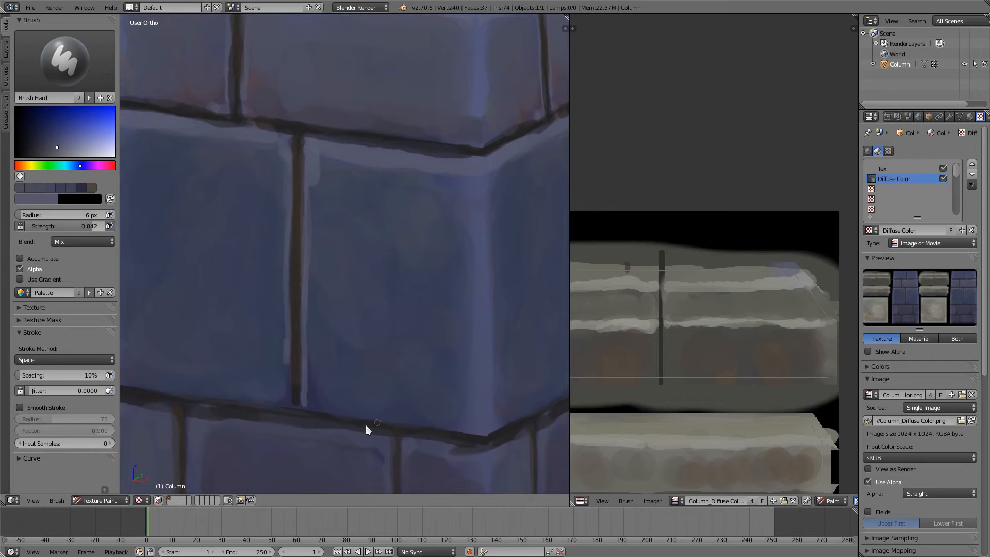
{"action": "key", "text": "s"}
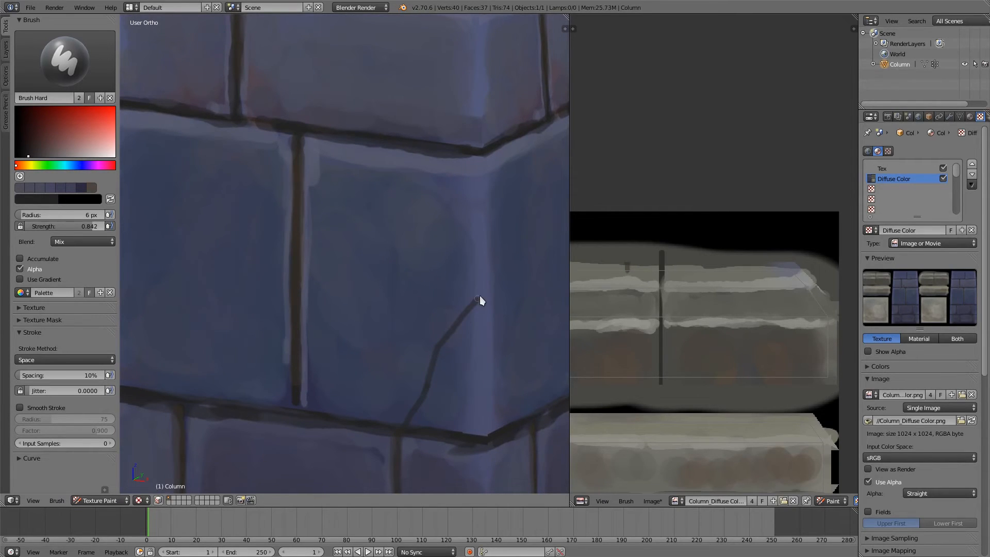
{"action": "middle_click_drag", "start_coordinate": [500, 276], "coordinate": [385, 224], "text": "shift"}
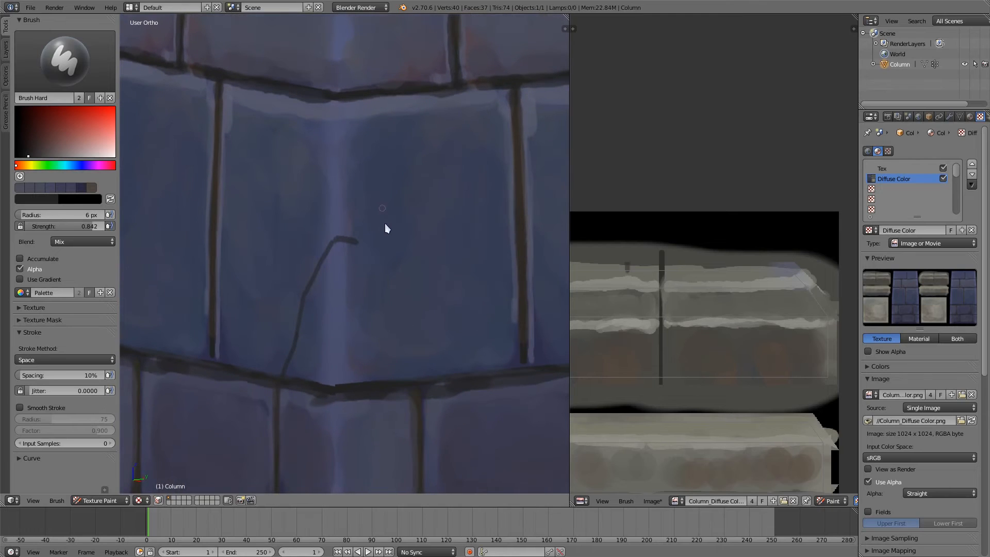
{"action": "left_click_drag", "start_coordinate": [386, 270], "coordinate": [442, 372]}
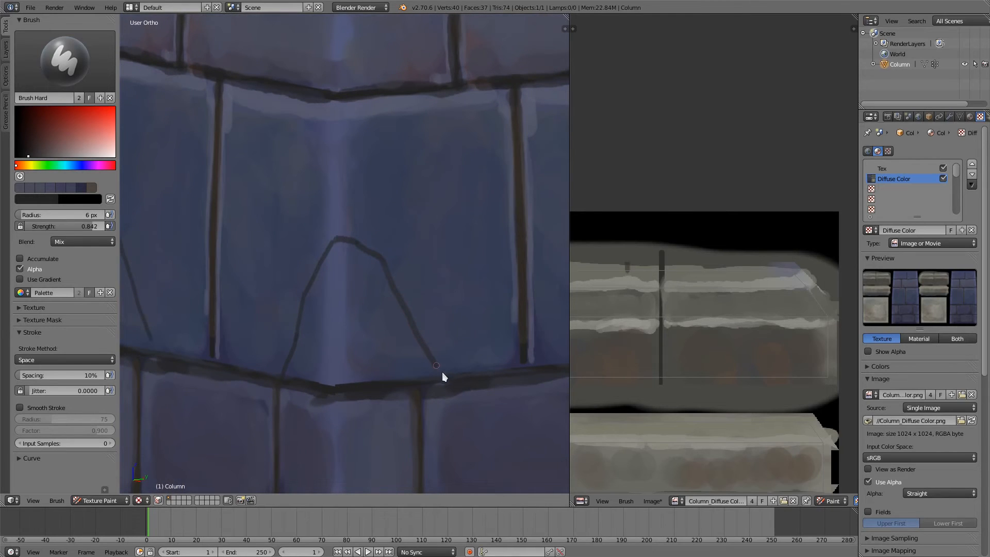
Step: Highlight the inner edge of the arched crack's left branch with progressively lighter blue, reducing the brush radius to 2 px
{"action": "middle_click_drag", "start_coordinate": [418, 314], "coordinate": [505, 308], "text": "shift"}
{"action": "middle_click_drag", "start_coordinate": [486, 247], "coordinate": [499, 262]}
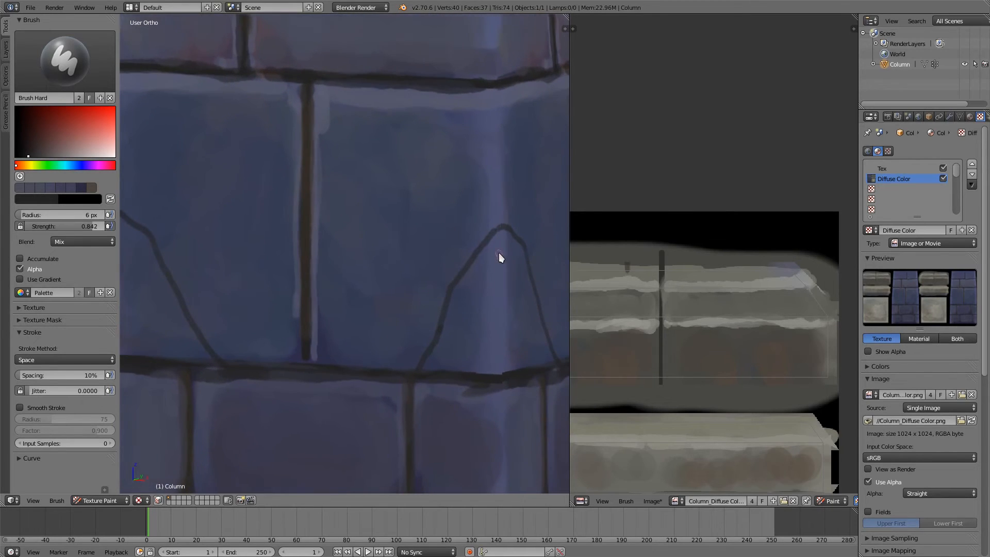
{"action": "key", "text": "s"}
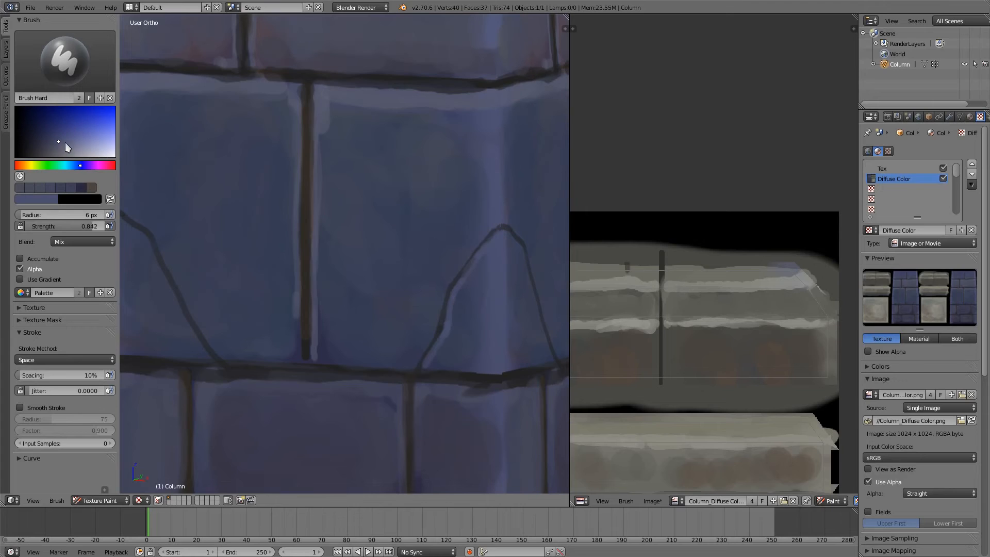
{"action": "left_click_drag", "start_coordinate": [65, 144], "coordinate": [76, 147]}
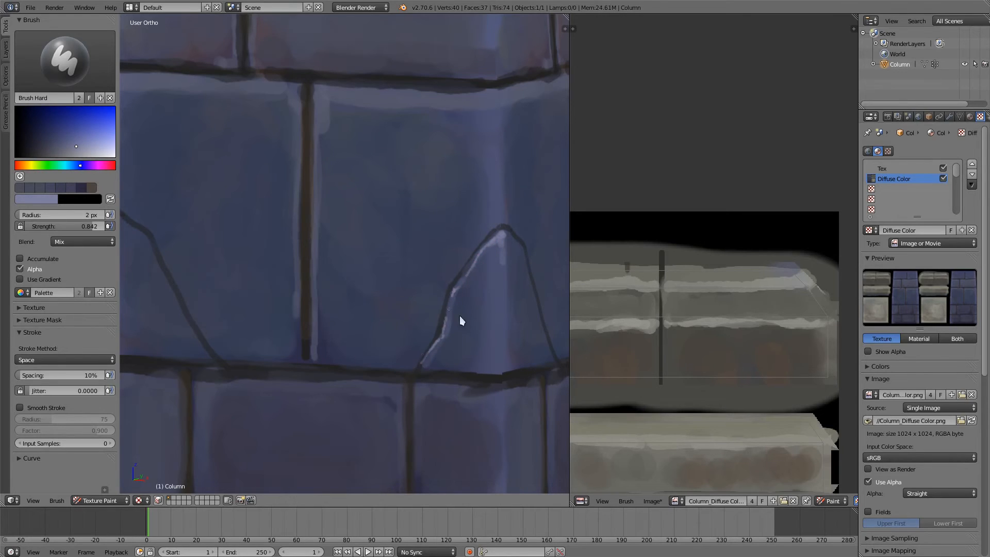
Step: Dab small dark pits onto the large brick and paint a chipped-corner crack beside its vertical joint, brush radius 5 px
{"action": "key", "text": "s"}
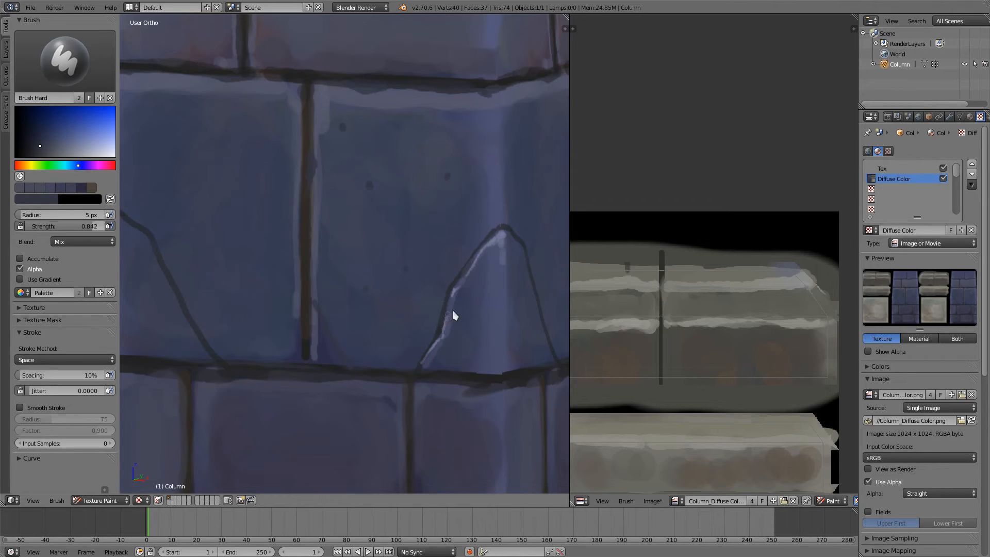
{"action": "key", "text": "s"}
{"action": "key", "text": "s"}
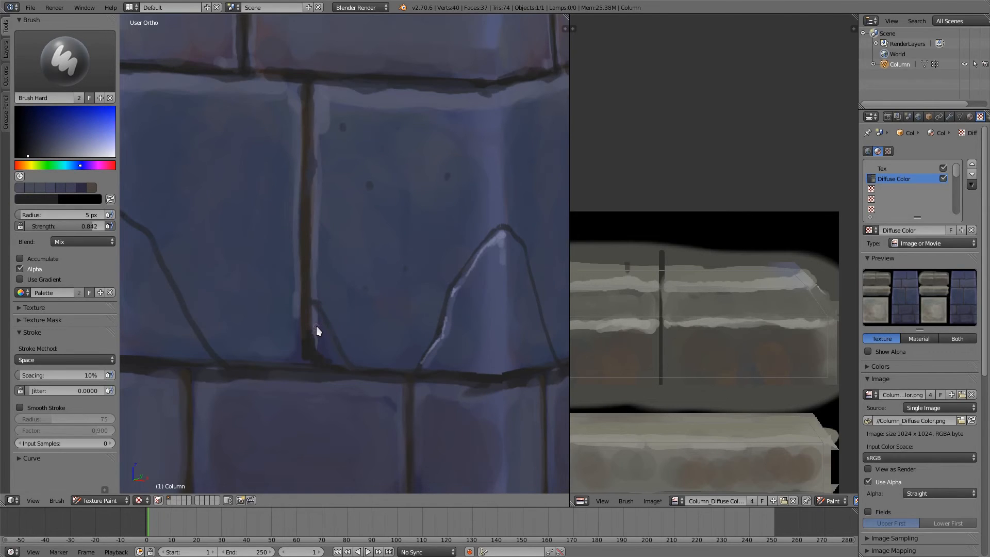
Step: Highlight the chipped corner's crack and the arched crack's right branch with lighter blue-purple, brush radius 2 px
{"action": "key", "text": "s"}
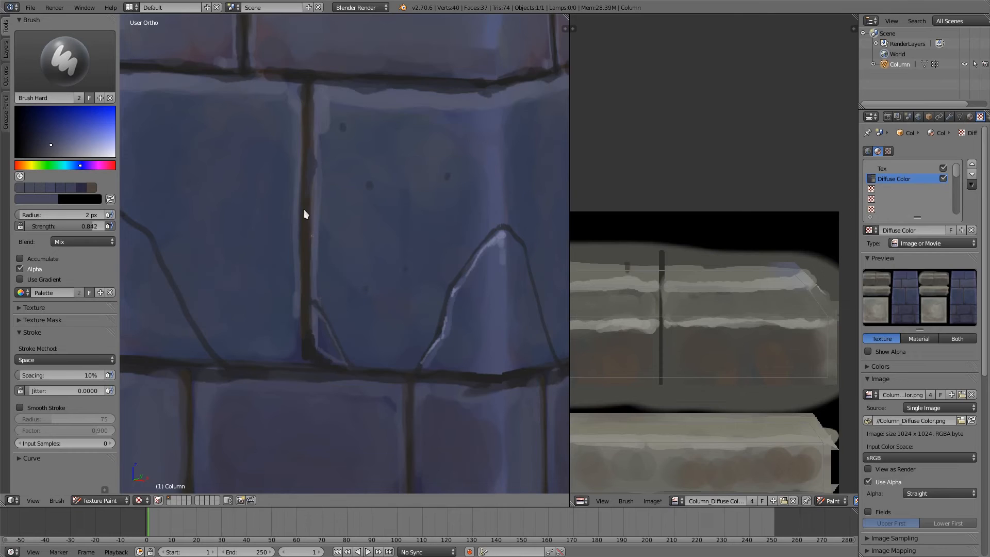
{"action": "left_click", "coordinate": [59, 148]}
{"action": "middle_click_drag", "start_coordinate": [505, 237], "coordinate": [428, 237]}
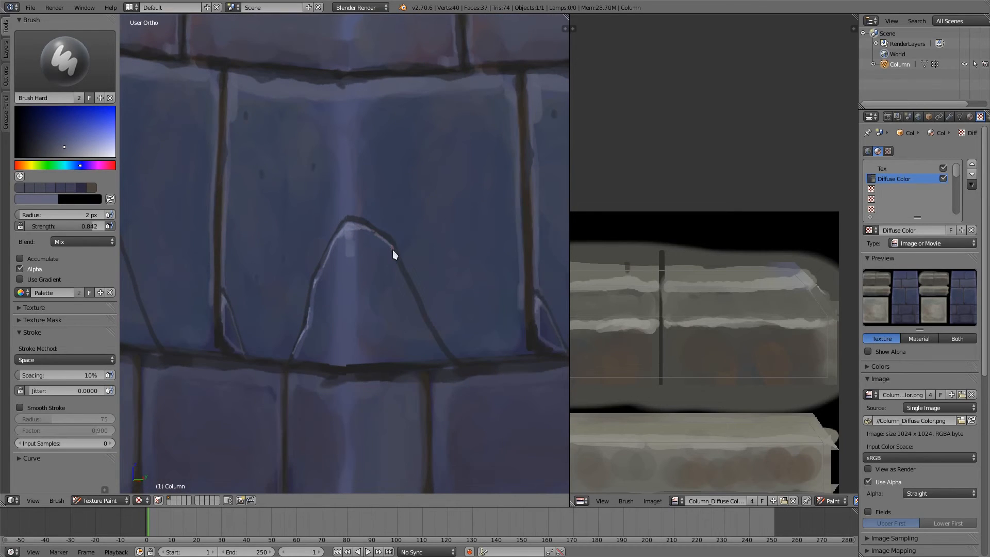
{"action": "mouse_move", "coordinate": [409, 287]}
{"action": "left_mouse_down"}
{"action": "mouse_move", "coordinate": [445, 352]}
{"action": "mouse_move", "coordinate": [427, 337]}
{"action": "left_mouse_up"}
{"action": "left_click", "coordinate": [449, 345]}
Step: Blend the brick surface around the arched crack's right branch with sampled blue tones, enlarging the brush radius to 22 px
{"action": "key", "text": "s"}
{"action": "key", "text": "s"}
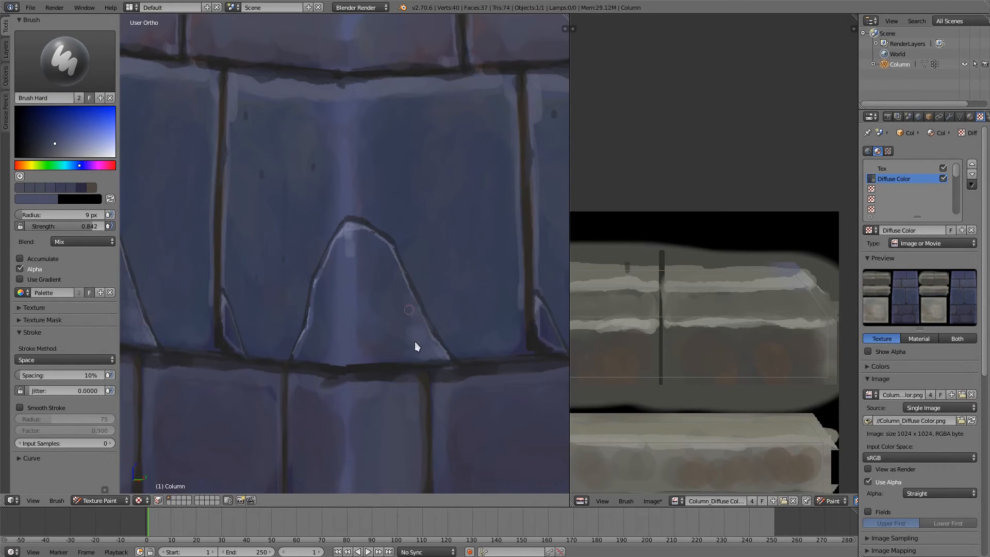
{"action": "key", "text": "f"}
{"action": "left_click", "coordinate": [413, 345]}
{"action": "mouse_move", "coordinate": [413, 343]}
{"action": "left_mouse_down"}
{"action": "mouse_move", "coordinate": [406, 315]}
{"action": "mouse_move", "coordinate": [408, 348]}
{"action": "mouse_move", "coordinate": [393, 349]}
{"action": "mouse_move", "coordinate": [400, 318]}
{"action": "left_mouse_up"}
{"action": "key", "text": "s"}
{"action": "middle_click_drag", "start_coordinate": [373, 231], "coordinate": [357, 246]}
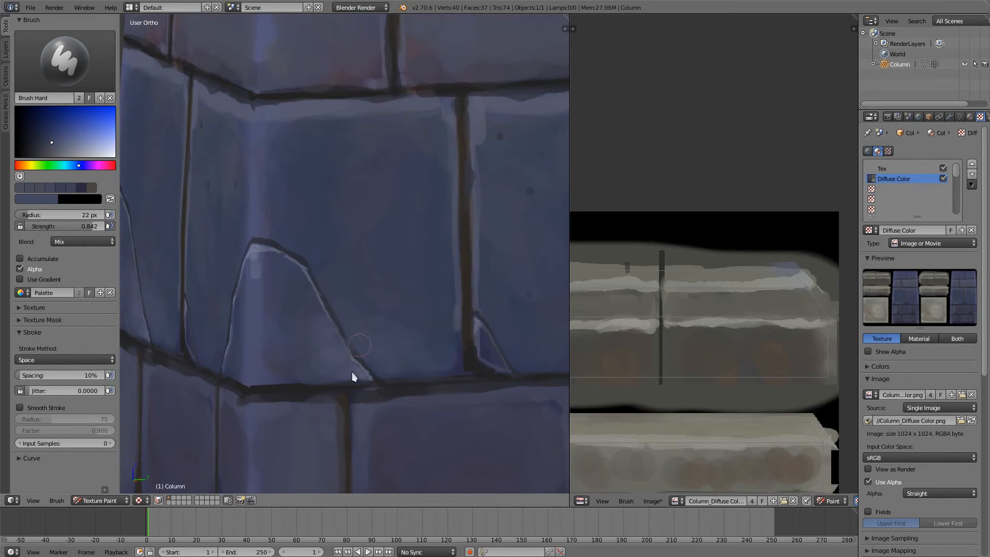
{"action": "key", "text": "s"}
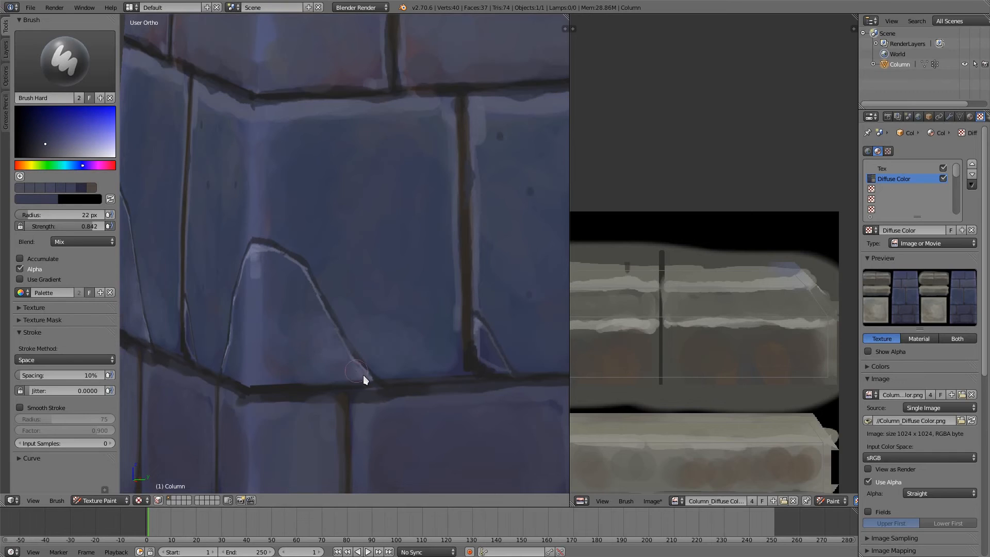
Step: Paint a broken light-purple highlight down the large brick's corner edge, brush radius 6 px
{"action": "mouse_move", "coordinate": [275, 256]}
{"action": "middle_mouse_down"}
{"action": "mouse_move", "coordinate": [336, 236]}
{"action": "mouse_move", "coordinate": [333, 258]}
{"action": "middle_mouse_up"}
{"action": "key", "text": "s"}
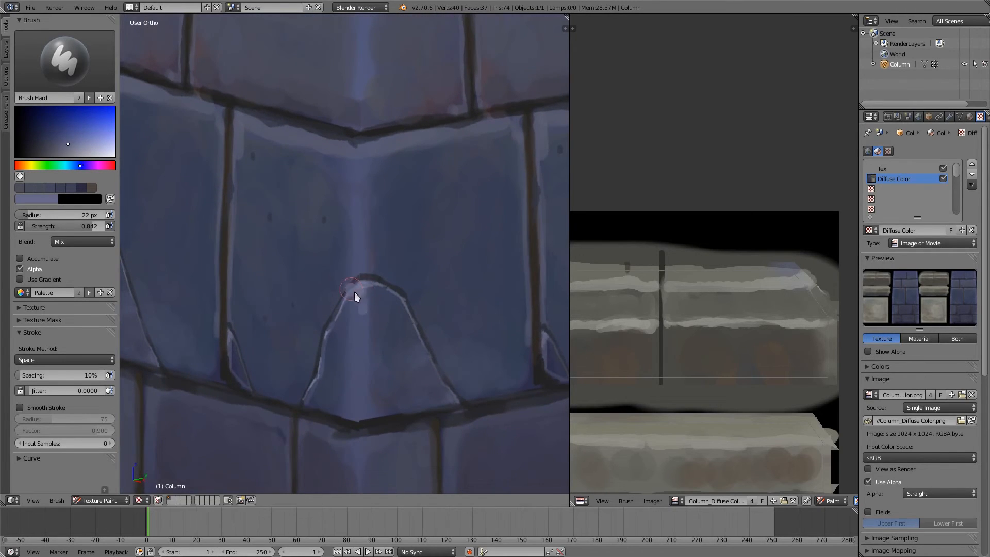
{"action": "key", "text": "f"}
{"action": "left_click", "coordinate": [361, 314]}
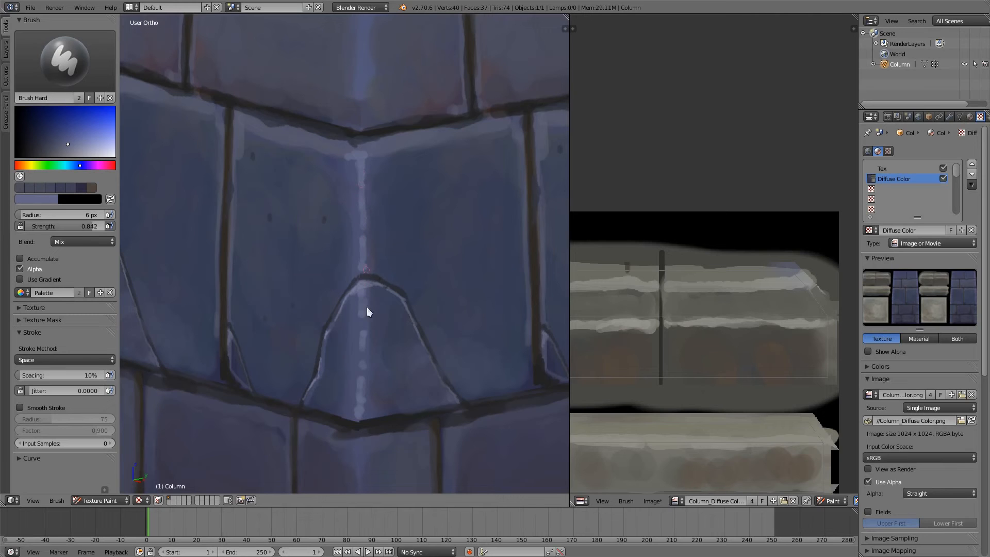
Step: Darken the brick face beside the corner highlight with a sampled dark blue, brush radius 19 px
{"action": "middle_click_drag", "start_coordinate": [362, 415], "coordinate": [398, 366]}
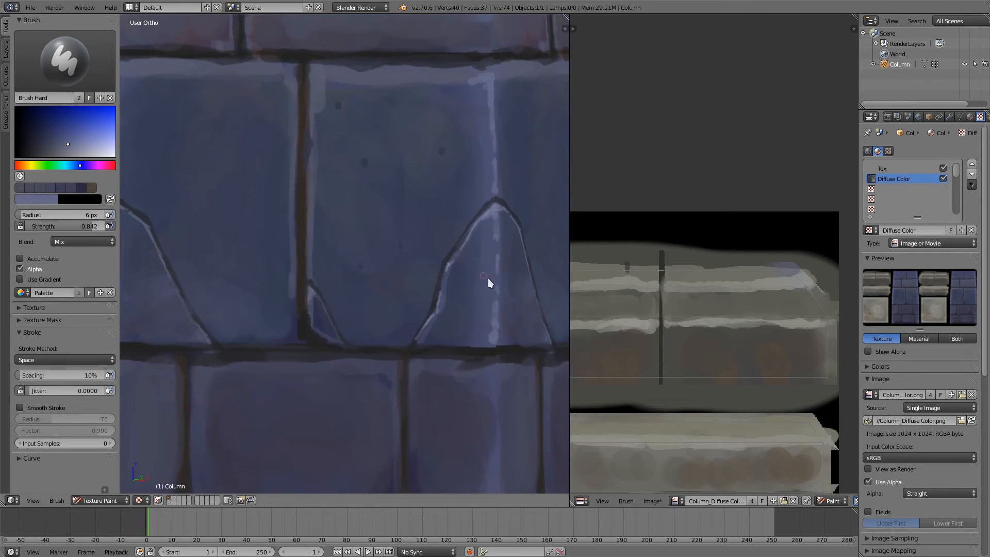
{"action": "key", "text": "s"}
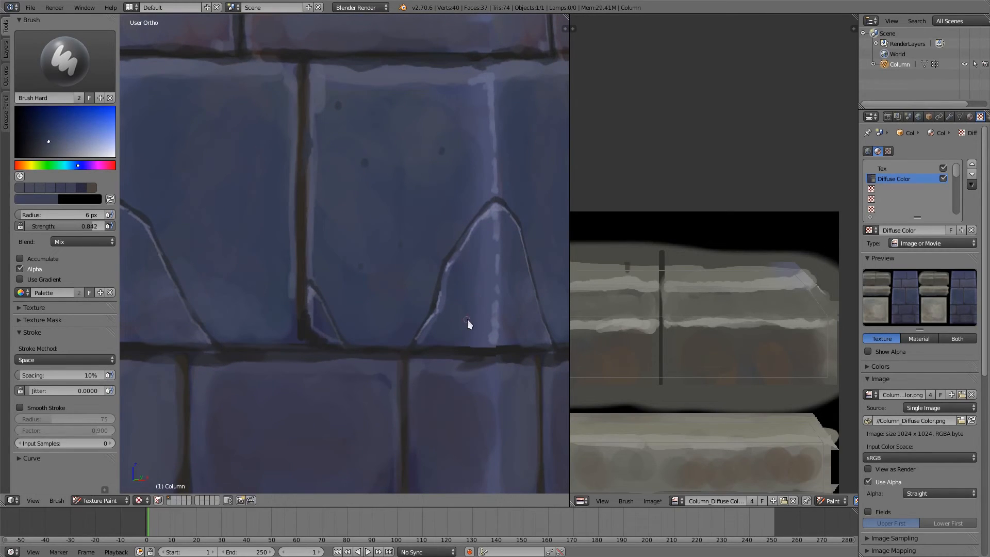
{"action": "left_click", "coordinate": [475, 318]}
{"action": "left_click_drag", "start_coordinate": [486, 304], "coordinate": [485, 263]}
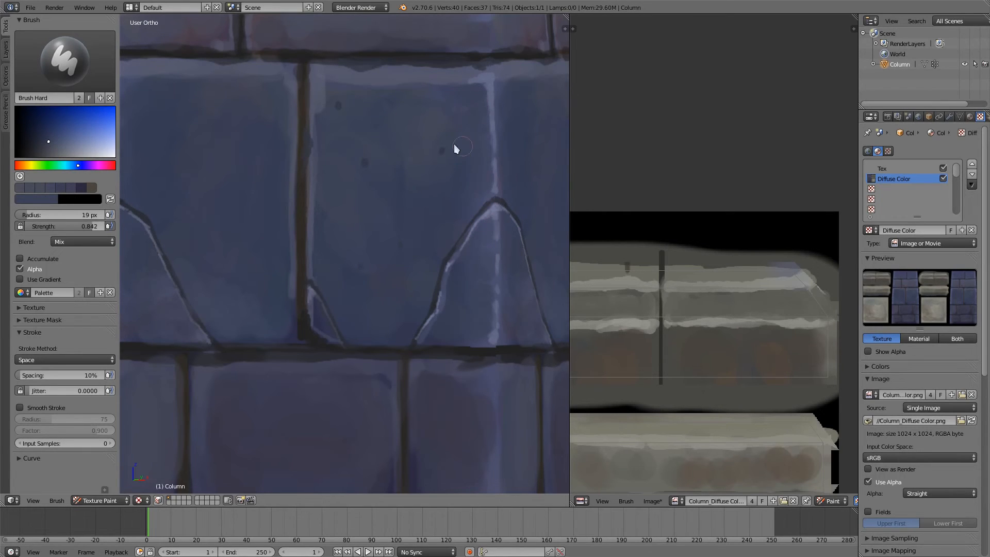
{"action": "middle_click_drag", "start_coordinate": [453, 144], "coordinate": [425, 278]}
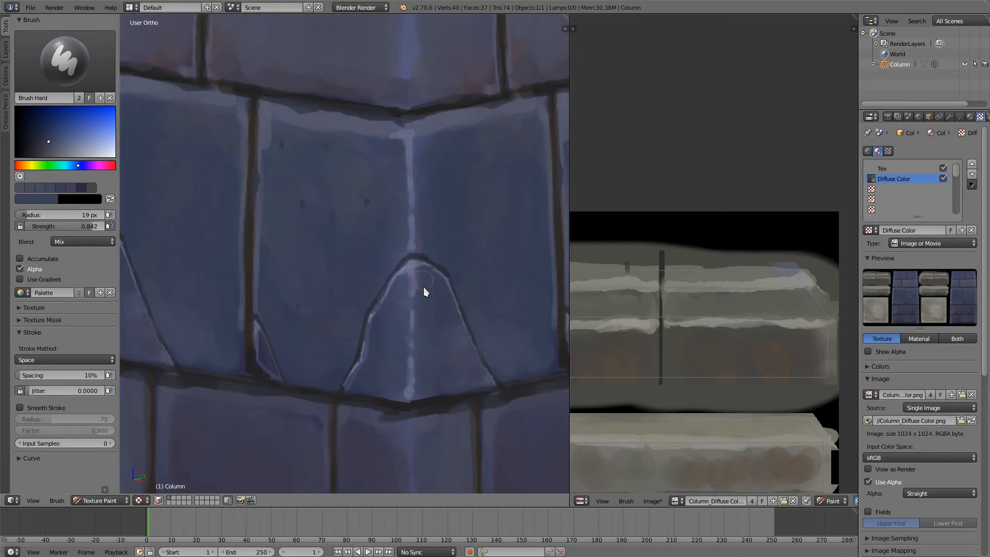
{"action": "middle_click_drag", "start_coordinate": [432, 310], "coordinate": [387, 245]}
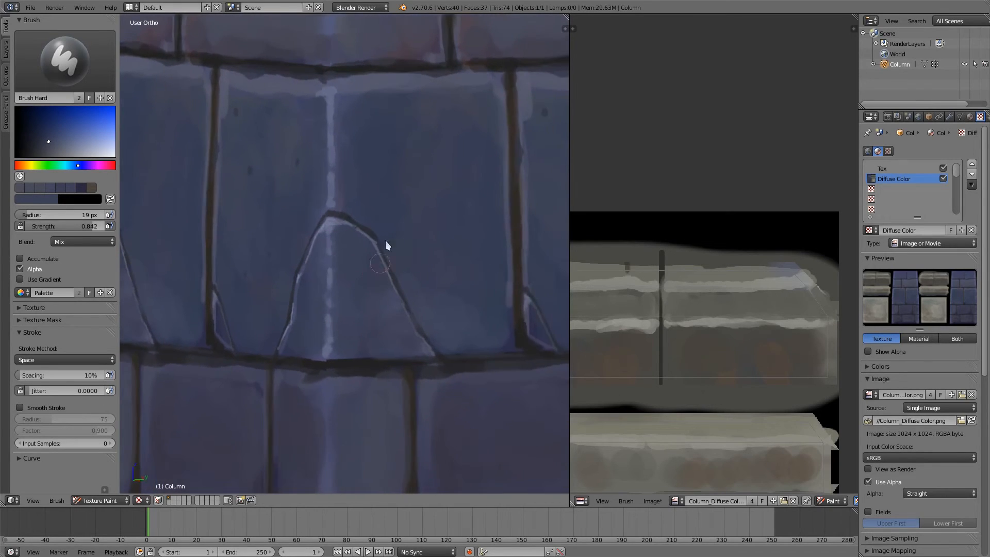
Step: Paint thin, irregular light-purple highlights along the large brick's top edge, brush radius 2 px
{"action": "scroll", "coordinate": [388, 315], "scroll_direction": "down", "scroll_amount": 5}
{"action": "scroll", "coordinate": [388, 330], "scroll_direction": "down", "scroll_amount": 3}
{"action": "scroll", "coordinate": [410, 206], "scroll_direction": "up", "scroll_amount": 4}
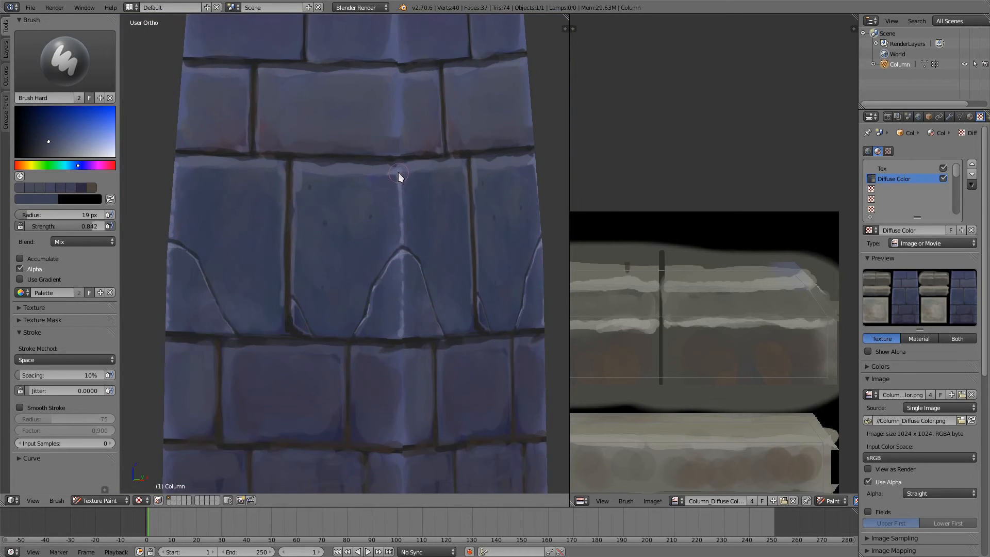
{"action": "key", "text": "s"}
{"action": "key", "text": "f"}
{"action": "left_click", "coordinate": [368, 214]}
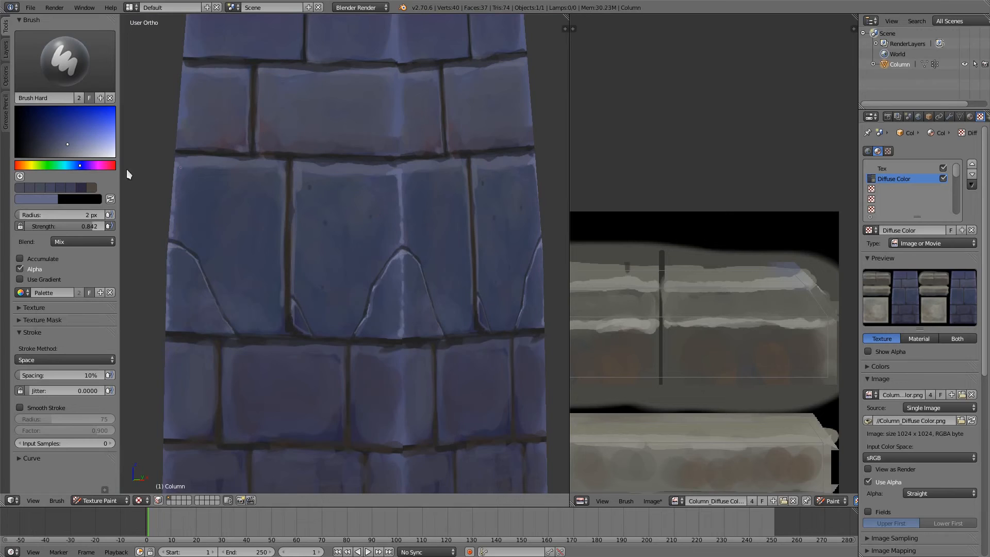
{"action": "left_click", "coordinate": [76, 147]}
{"action": "left_click_drag", "start_coordinate": [309, 173], "coordinate": [386, 173]}
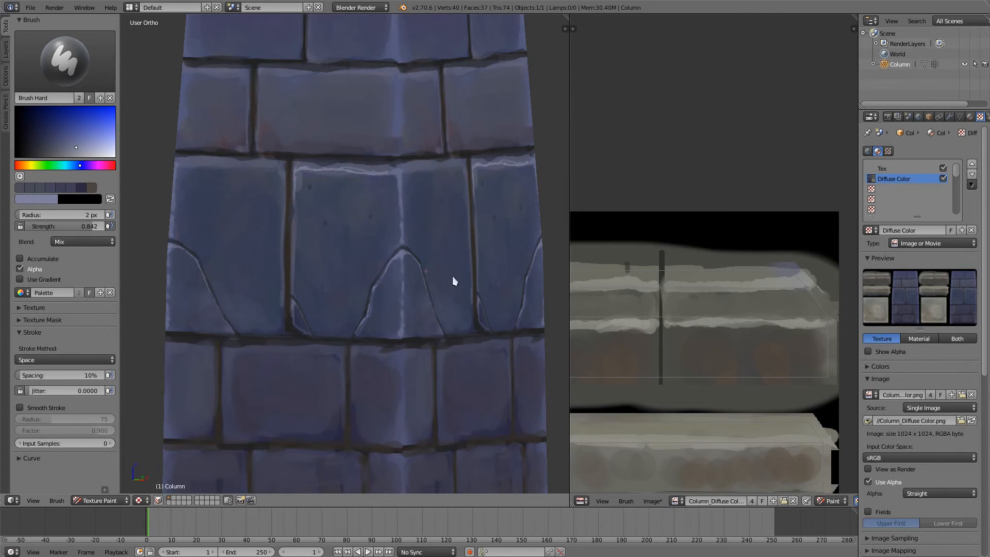
{"action": "middle_click_drag", "start_coordinate": [453, 276], "coordinate": [384, 226]}
{"action": "middle_click_drag", "start_coordinate": [261, 214], "coordinate": [321, 227]}
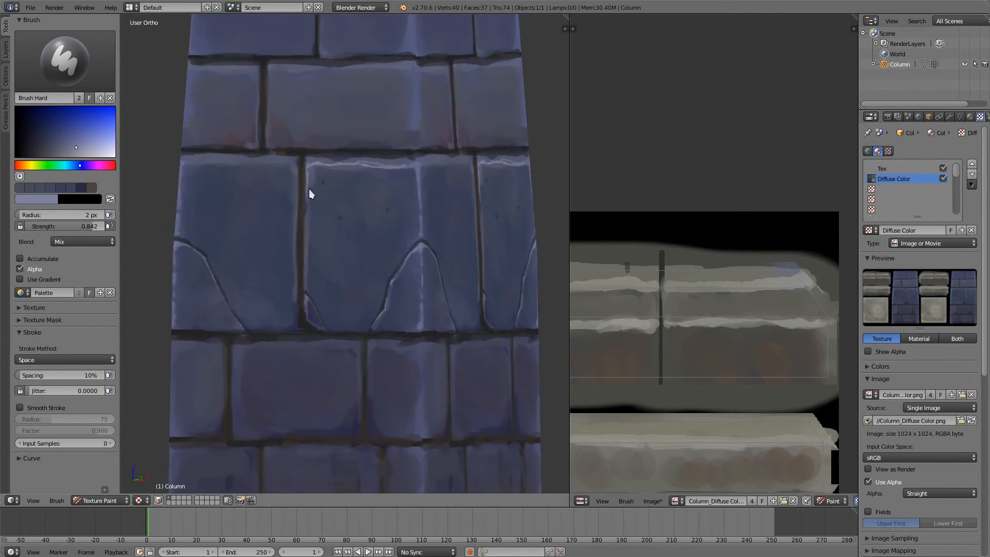
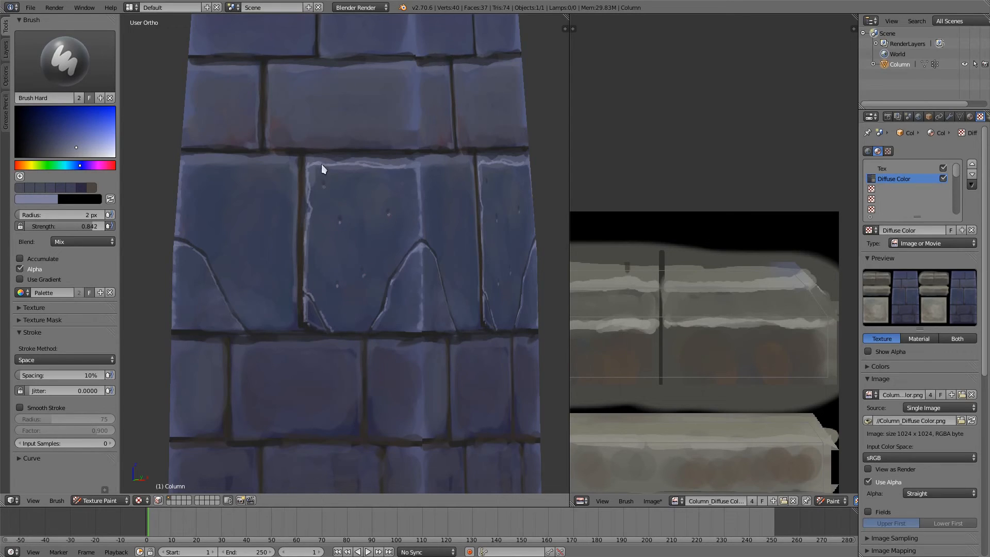
Step: Tone the large brick's face beside its upper corner highlight with a sampled blue, brush radius 13 px
{"action": "scroll", "coordinate": [363, 203], "scroll_direction": "up", "scroll_amount": 4}
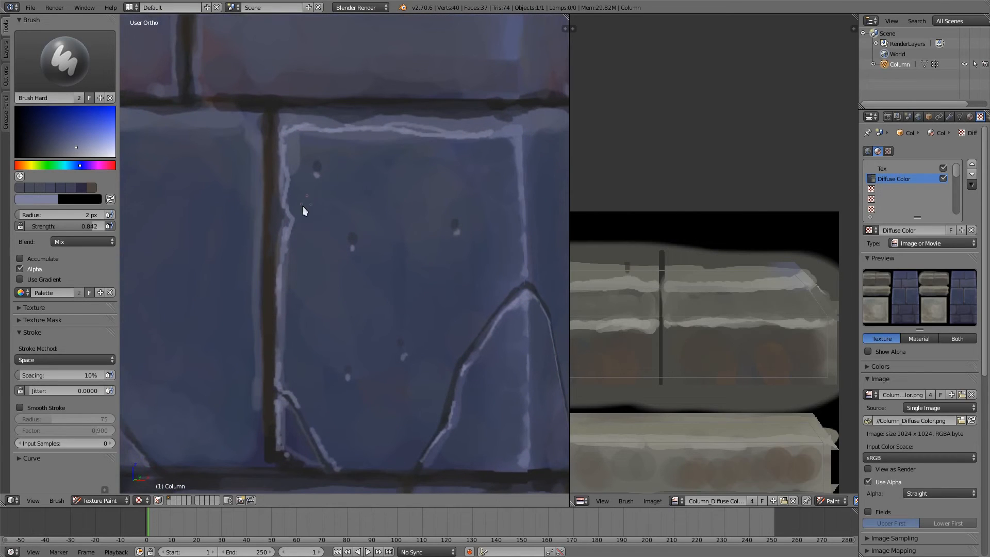
{"action": "key", "text": "s"}
{"action": "key", "text": "f"}
{"action": "left_click", "coordinate": [329, 218]}
{"action": "left_click_drag", "start_coordinate": [300, 175], "coordinate": [302, 158]}
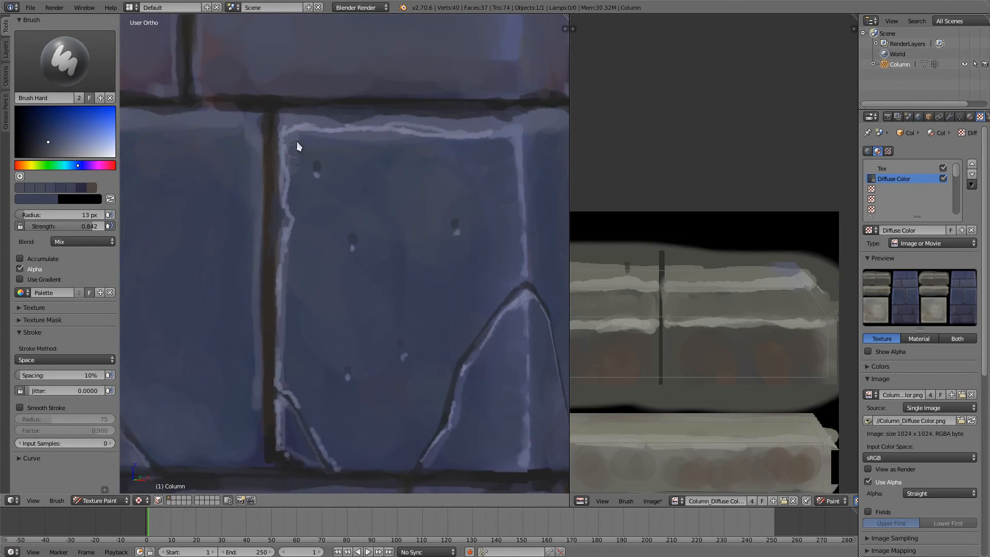
{"action": "scroll", "coordinate": [354, 222], "scroll_direction": "down", "scroll_amount": 5}
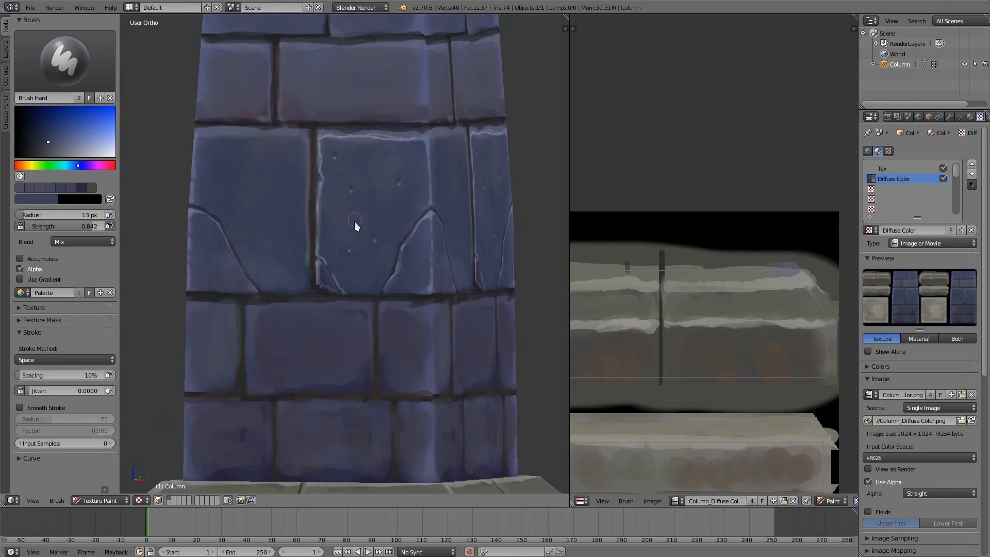
Step: Touch up the pitted area of the large brick's face with a sampled dark blue, brush radius 4 px
{"action": "scroll", "coordinate": [370, 152], "scroll_direction": "up", "scroll_amount": 2}
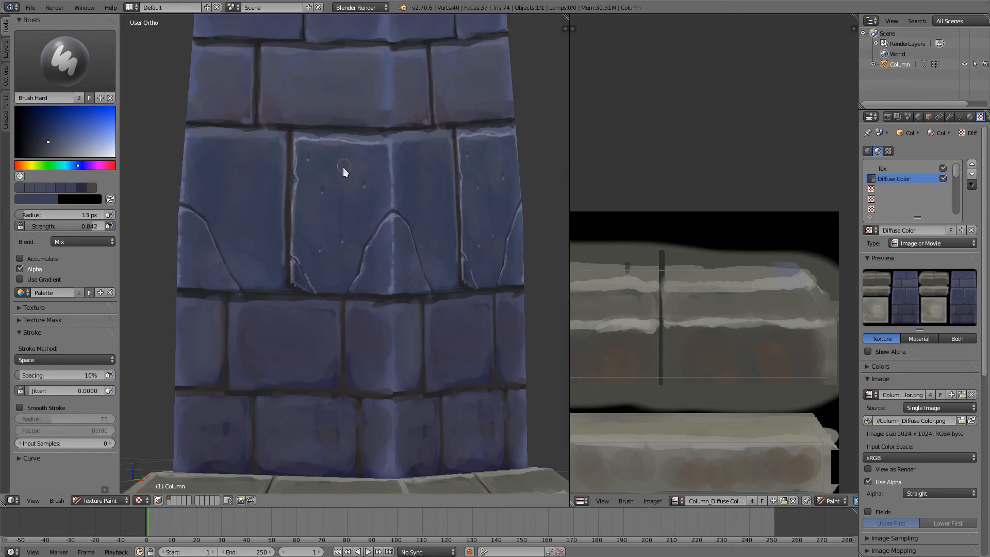
{"action": "key", "text": "s"}
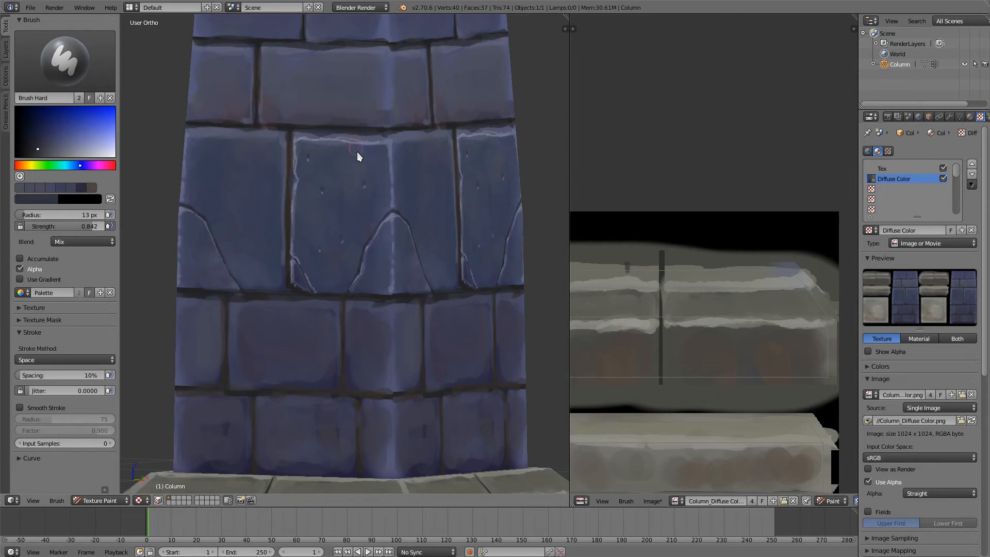
{"action": "left_click", "coordinate": [353, 155]}
{"action": "middle_click_drag", "start_coordinate": [369, 159], "coordinate": [426, 197]}
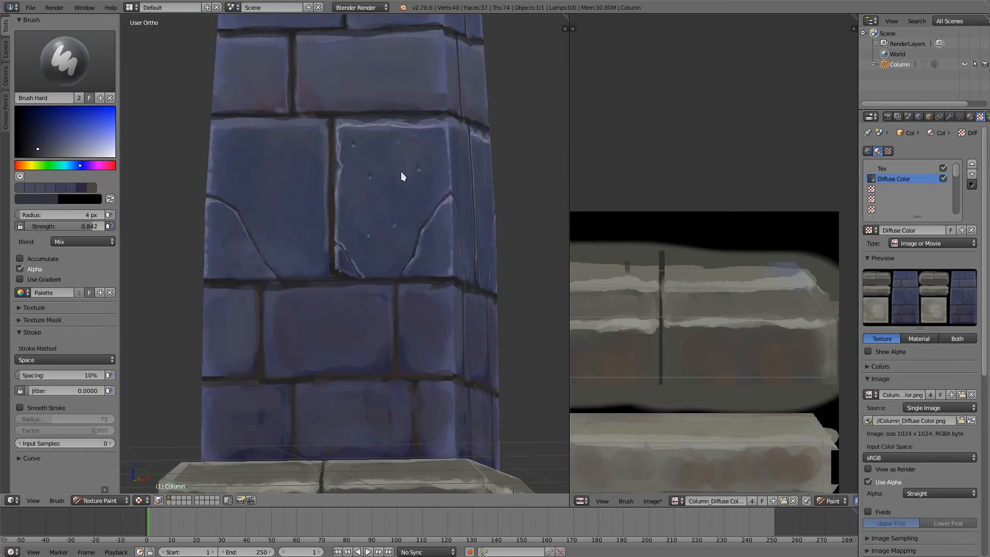
{"action": "middle_click_drag", "start_coordinate": [424, 184], "coordinate": [328, 309]}
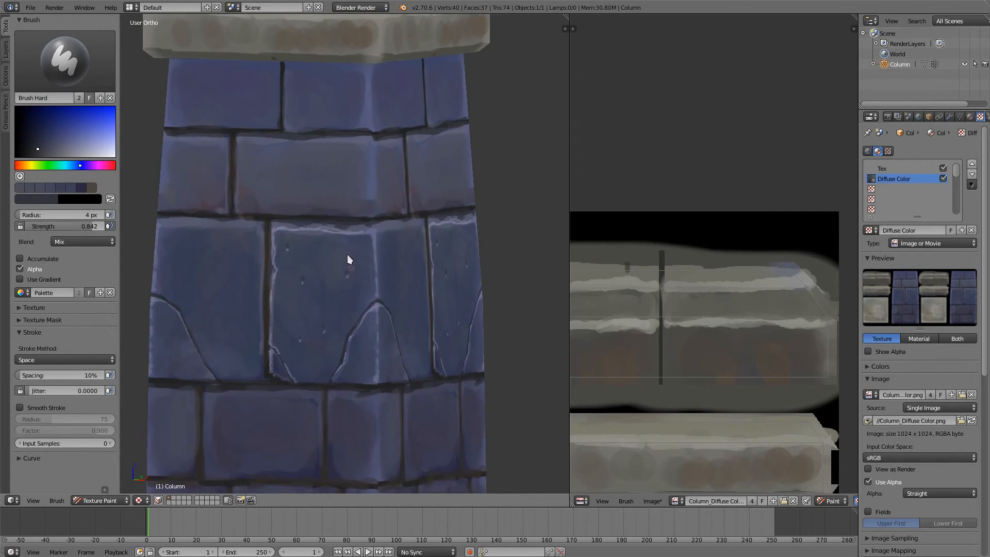
{"action": "middle_click_drag", "start_coordinate": [347, 259], "coordinate": [344, 207], "text": "ctrl"}
Step: Paint a red tint on the large brick's face just below its top edge, brush radius 23 px
{"action": "key", "text": "s"}
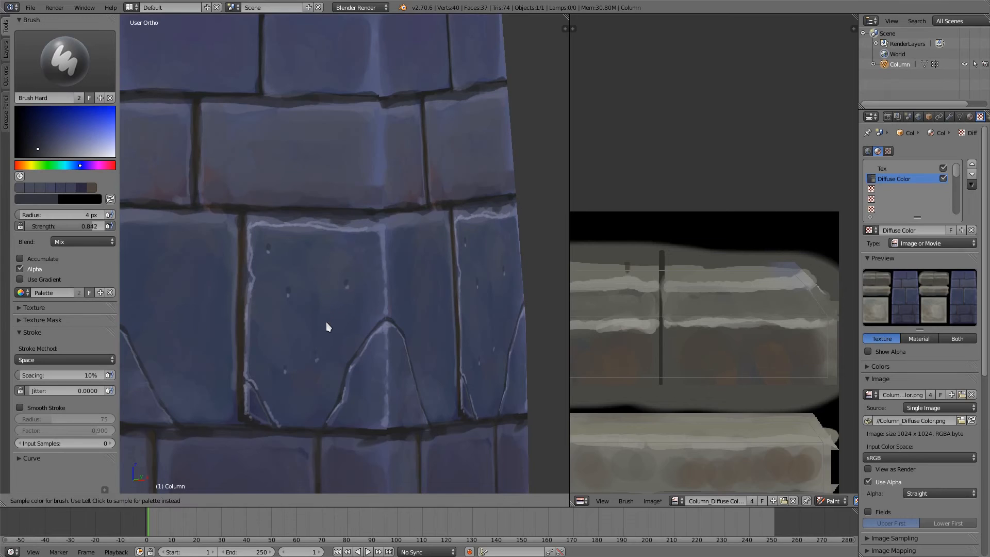
{"action": "key", "text": "f"}
{"action": "left_click", "coordinate": [342, 324]}
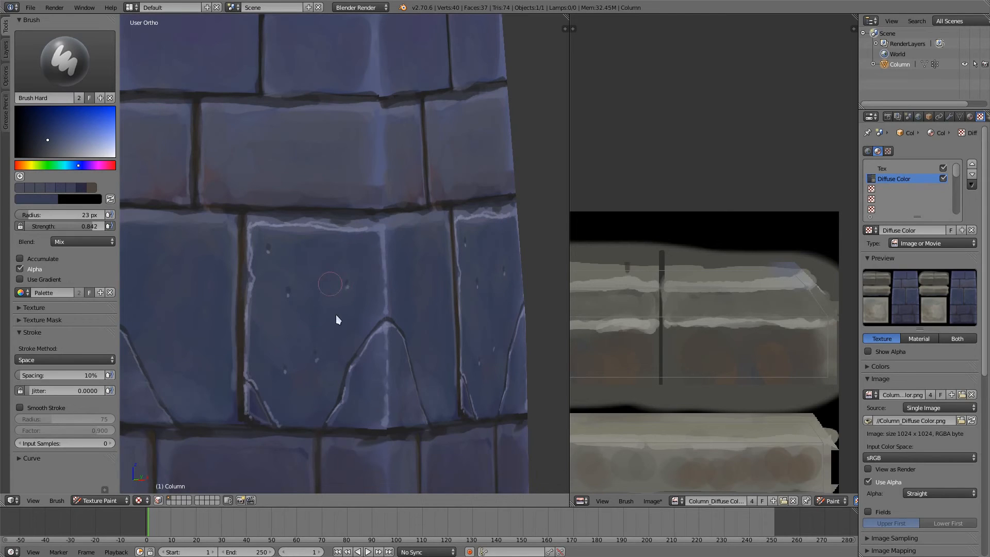
{"action": "left_click", "coordinate": [24, 166]}
{"action": "left_click_drag", "start_coordinate": [20, 166], "coordinate": [112, 166]}
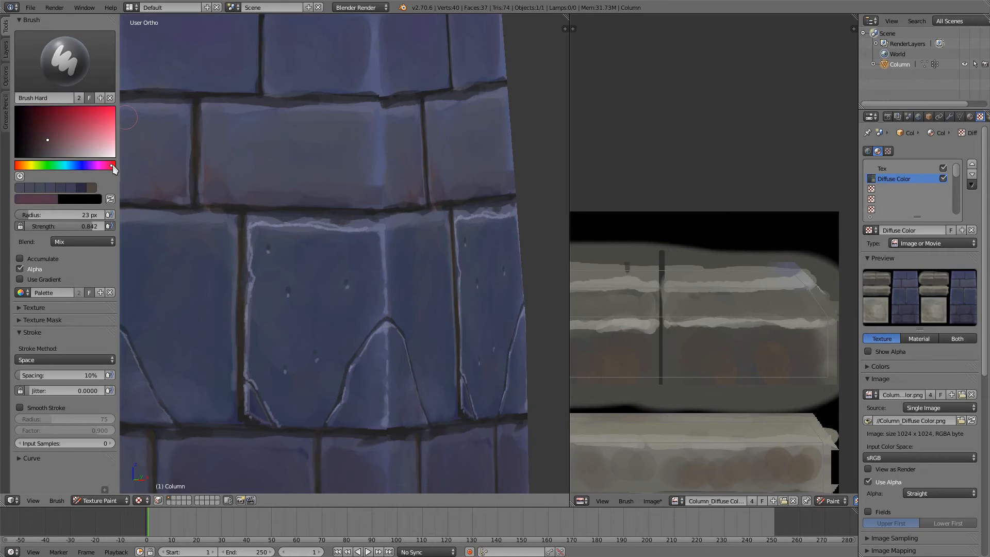
{"action": "left_click", "coordinate": [62, 124]}
{"action": "left_click", "coordinate": [298, 243]}
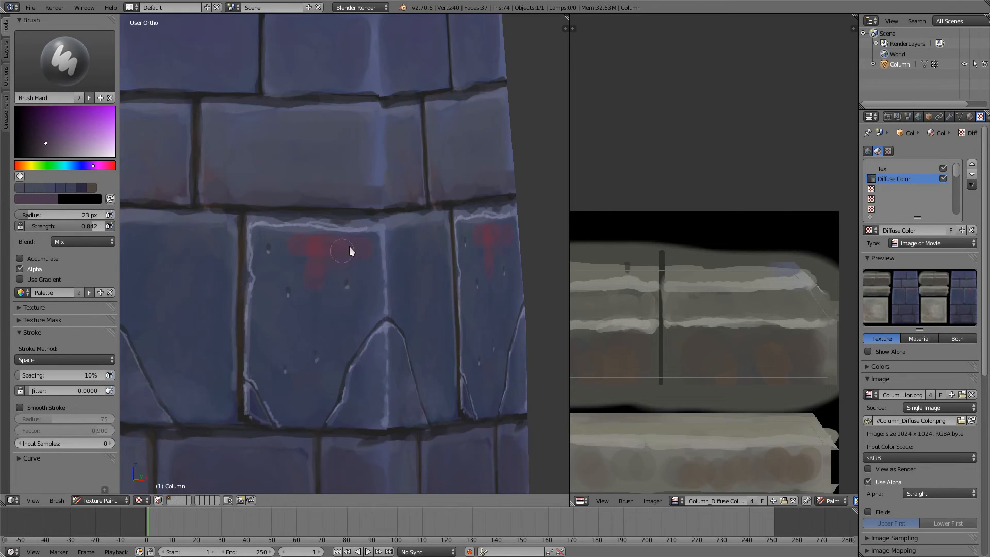
Step: Blend the red patch into the surrounding brick face with sampled purple and blue tones
{"action": "key", "text": "s"}
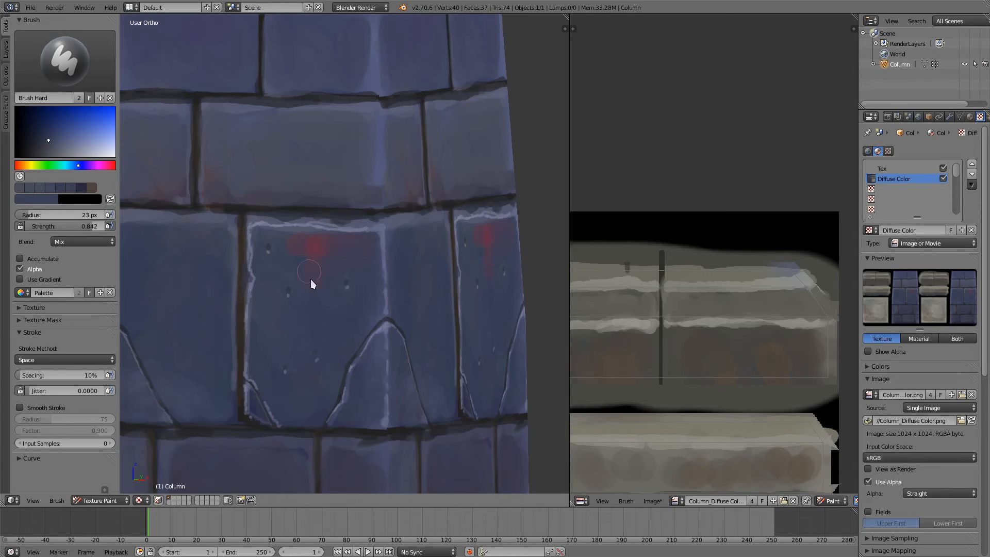
{"action": "key", "text": "s"}
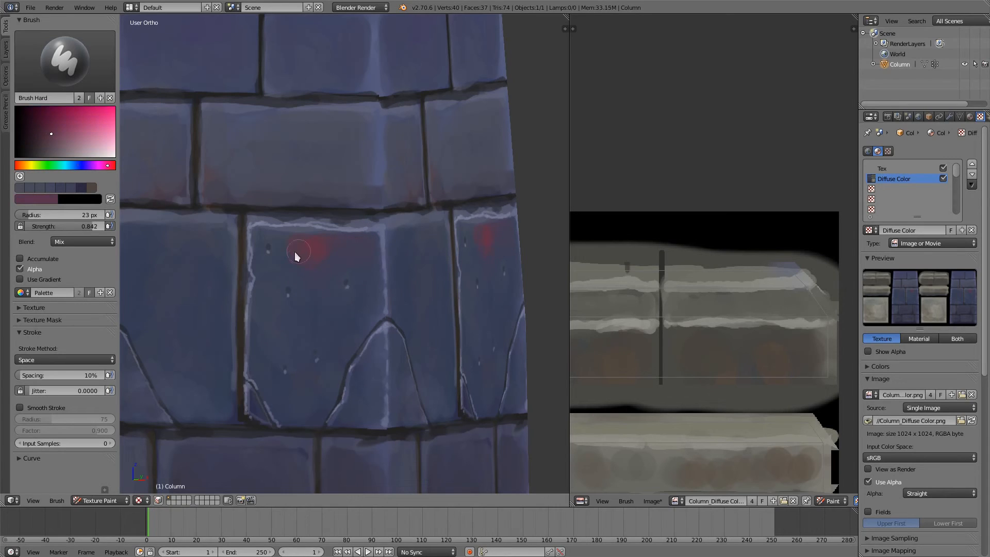
{"action": "key", "text": "s"}
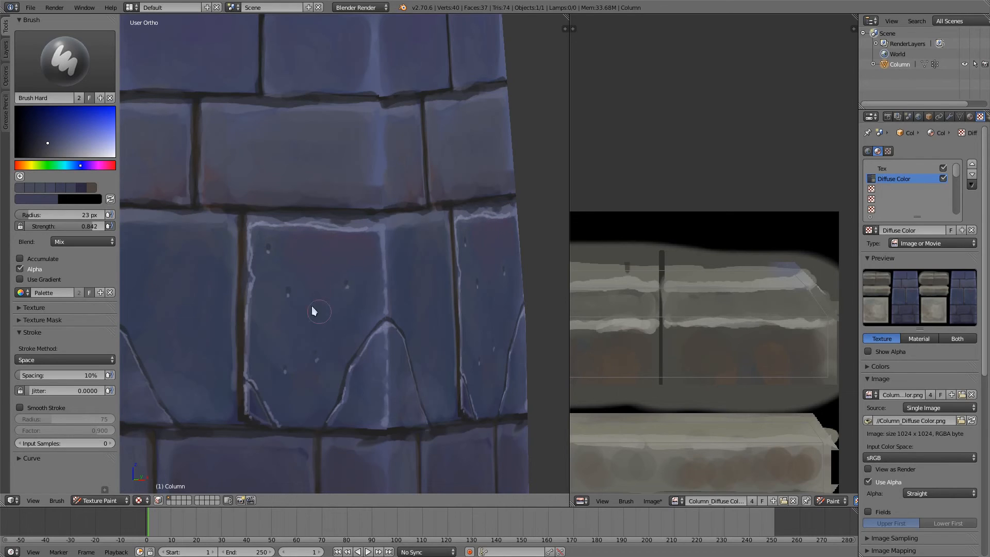
{"action": "middle_click_drag", "start_coordinate": [339, 194], "coordinate": [360, 205]}
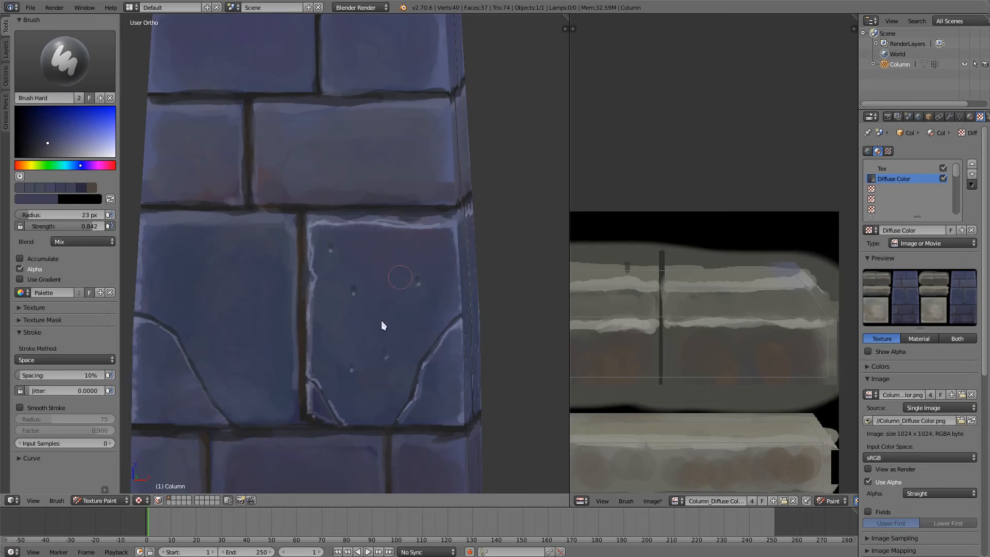
{"action": "scroll", "coordinate": [382, 320], "scroll_direction": "down", "scroll_amount": 6}
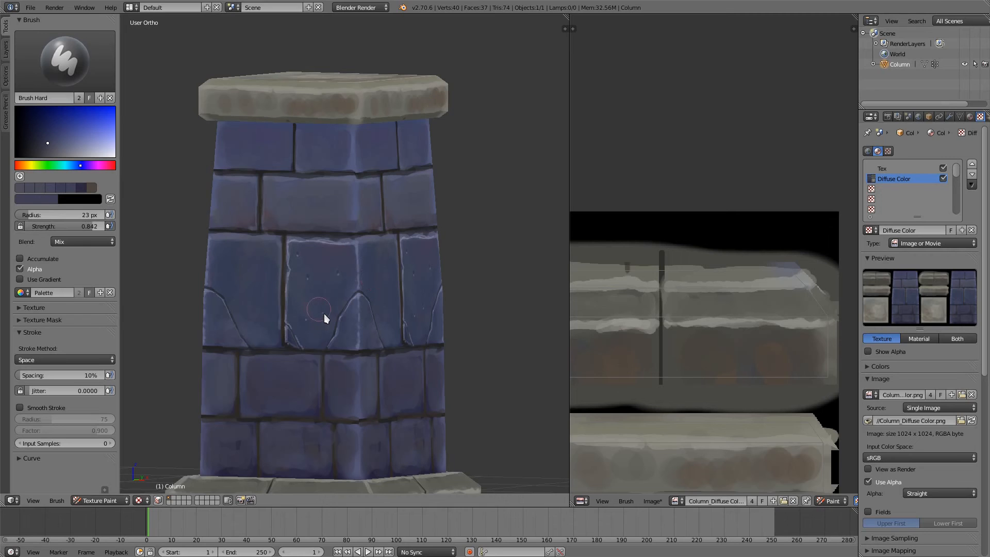
{"action": "middle_click_drag", "start_coordinate": [327, 302], "coordinate": [353, 349]}
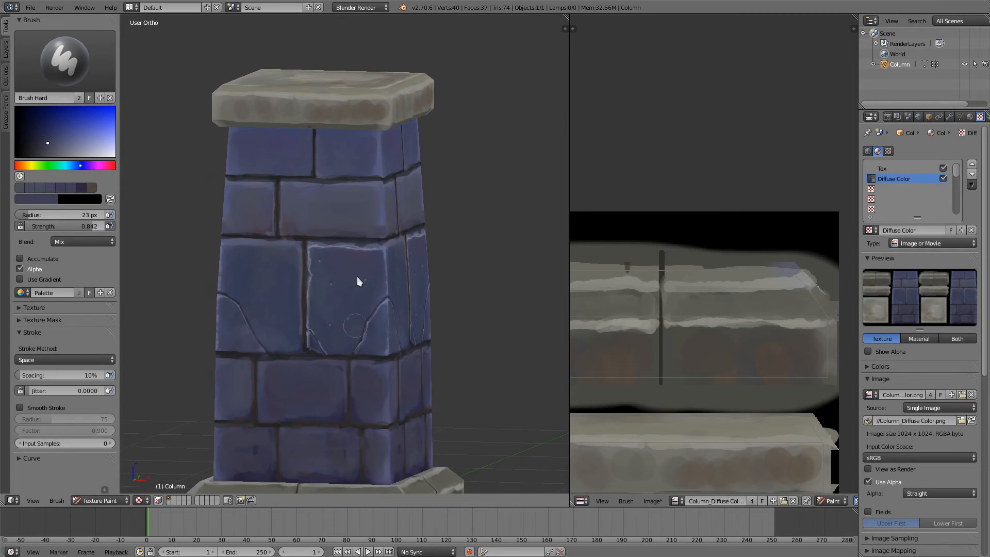
Step: Even out the lower face of the pitted brick near the arched crack with sampled dark blue tones
{"action": "scroll", "coordinate": [357, 276], "scroll_direction": "up", "scroll_amount": 2}
{"action": "middle_click_drag", "start_coordinate": [373, 287], "coordinate": [366, 133]}
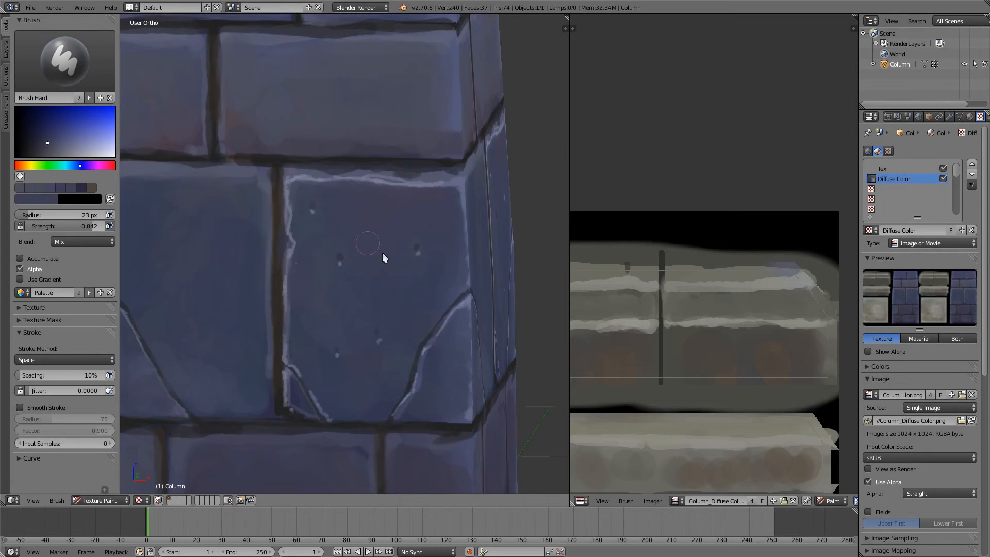
{"action": "key", "text": "s"}
{"action": "key", "text": "s"}
{"action": "key", "text": "s"}
{"action": "mouse_move", "coordinate": [409, 370]}
{"action": "middle_mouse_down"}
{"action": "mouse_move", "coordinate": [423, 355]}
{"action": "mouse_move", "coordinate": [409, 353]}
{"action": "middle_mouse_up"}
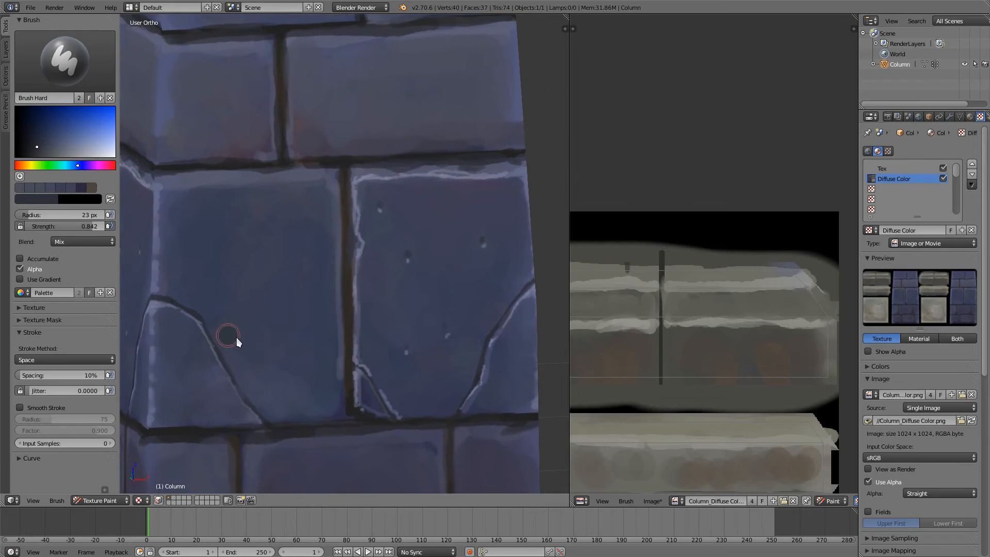
Step: Paint a thin crack from the neighbouring brick's arched crack to the vertical joint with a light-purple highlight, brush radius 3 px
{"action": "key", "text": "f"}
{"action": "left_click", "coordinate": [224, 349]}
{"action": "key", "text": "s"}
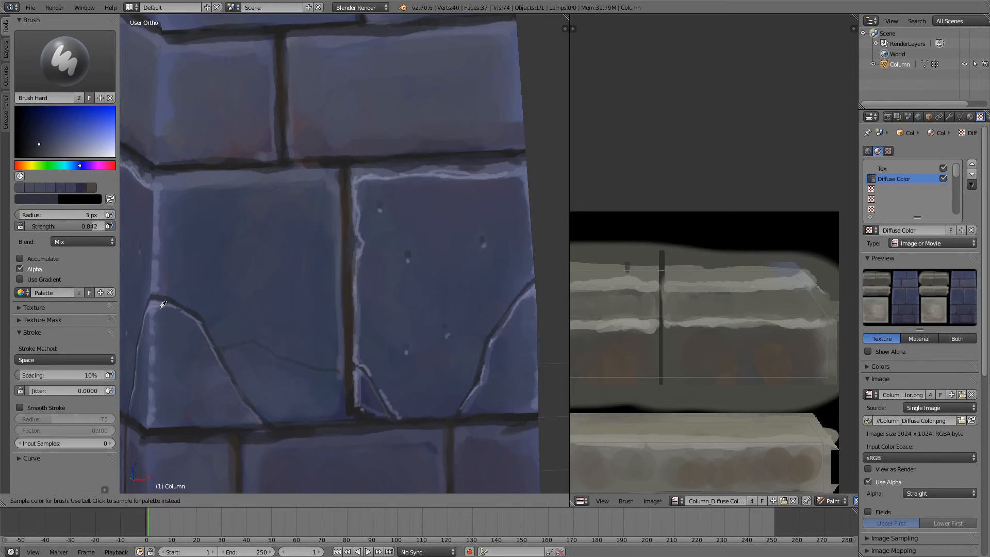
{"action": "key", "text": "s"}
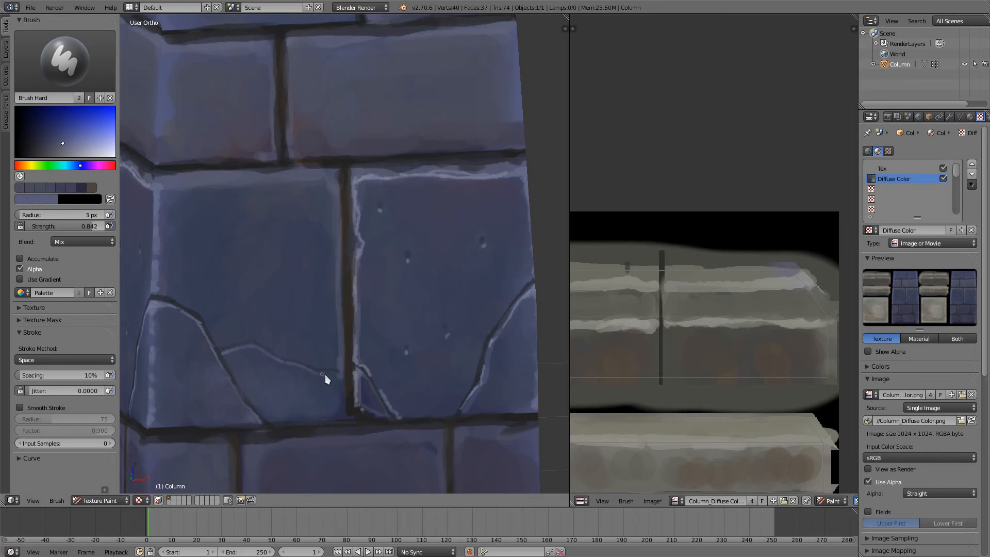
{"action": "scroll", "coordinate": [273, 259], "scroll_direction": "down", "scroll_amount": 6}
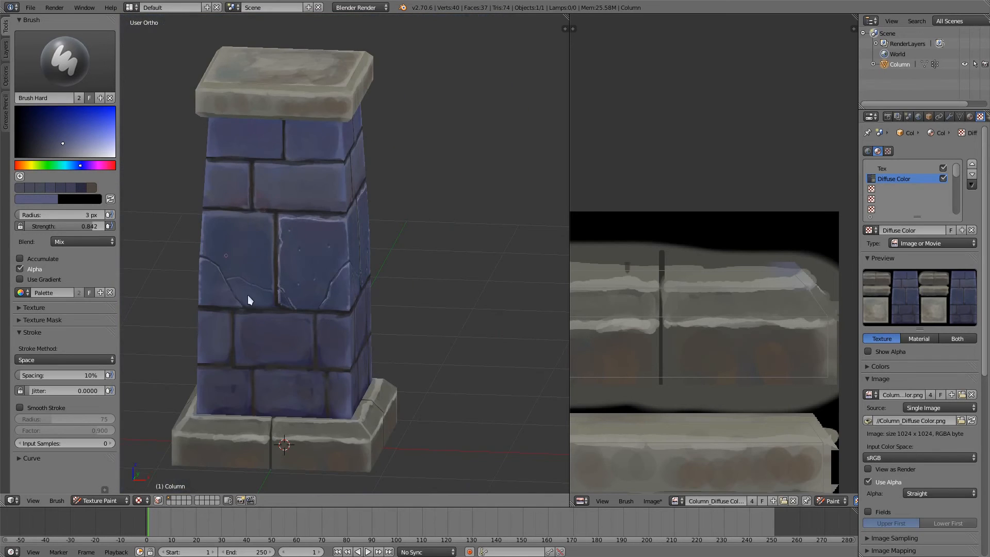
Step: Chip the neighbouring brick's top corner at the vertical joint with sampled mortar colour and rework its edge in blue, brush radius 9 px
{"action": "scroll", "coordinate": [248, 299], "scroll_direction": "up", "scroll_amount": 5}
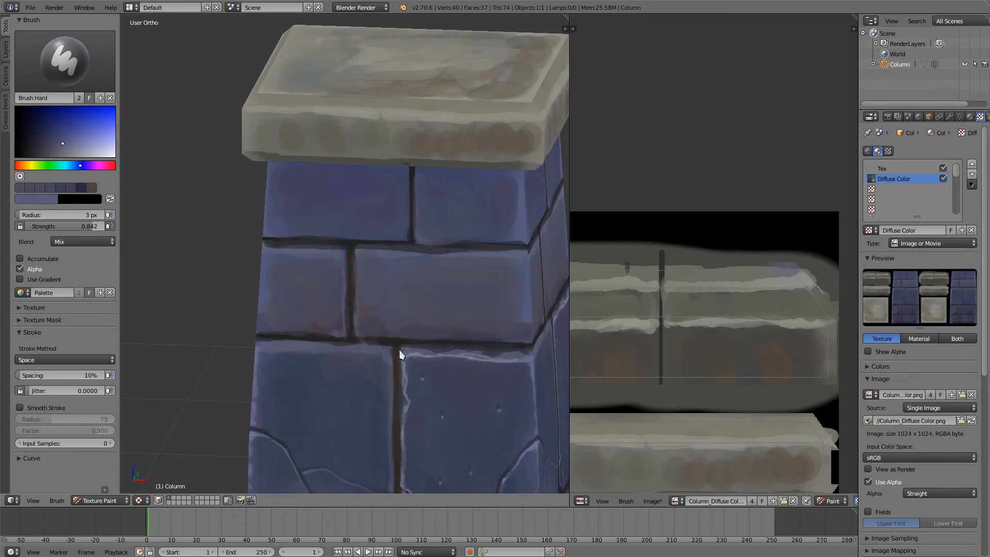
{"action": "key", "text": "s"}
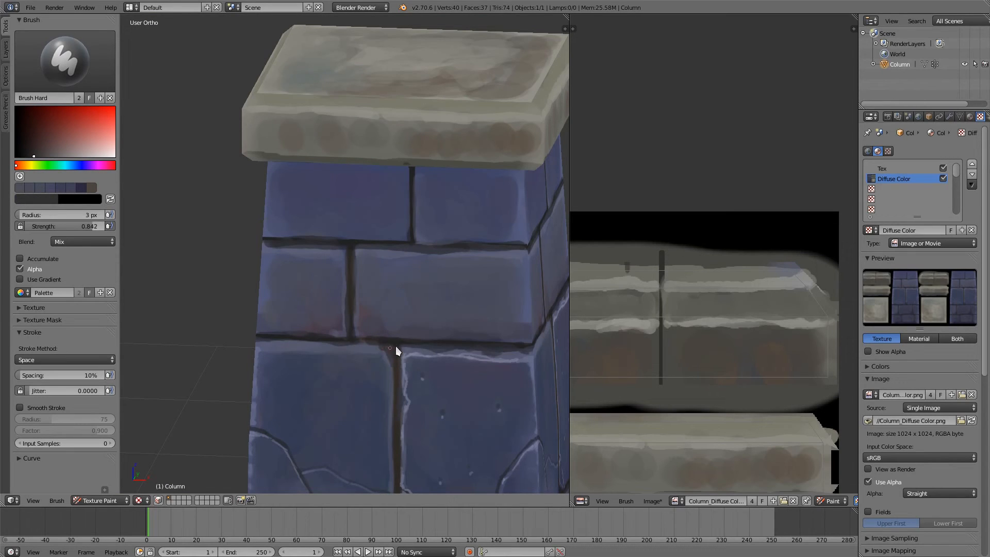
{"action": "scroll", "coordinate": [421, 290], "scroll_direction": "up", "scroll_amount": 2}
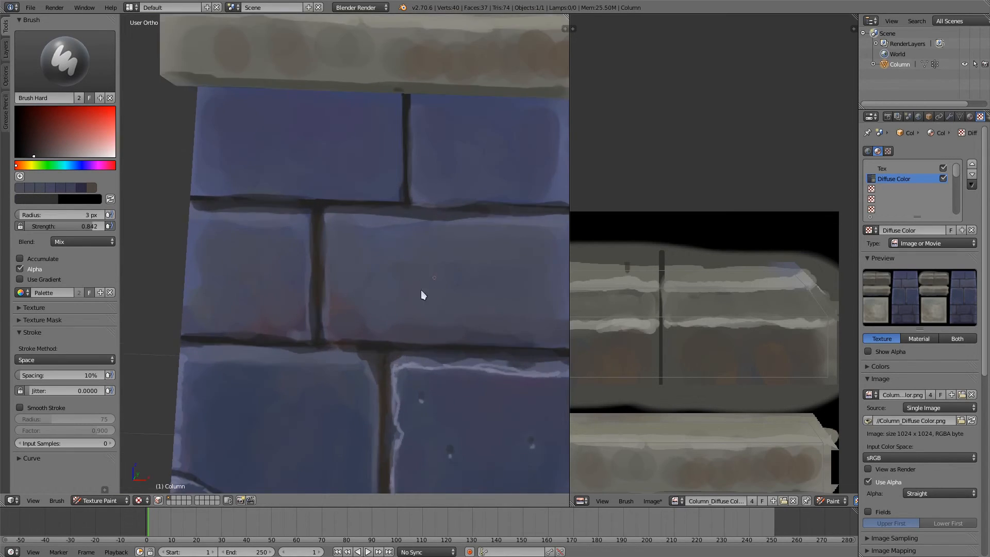
{"action": "key", "text": "s"}
{"action": "key", "text": "f"}
{"action": "left_click", "coordinate": [388, 378]}
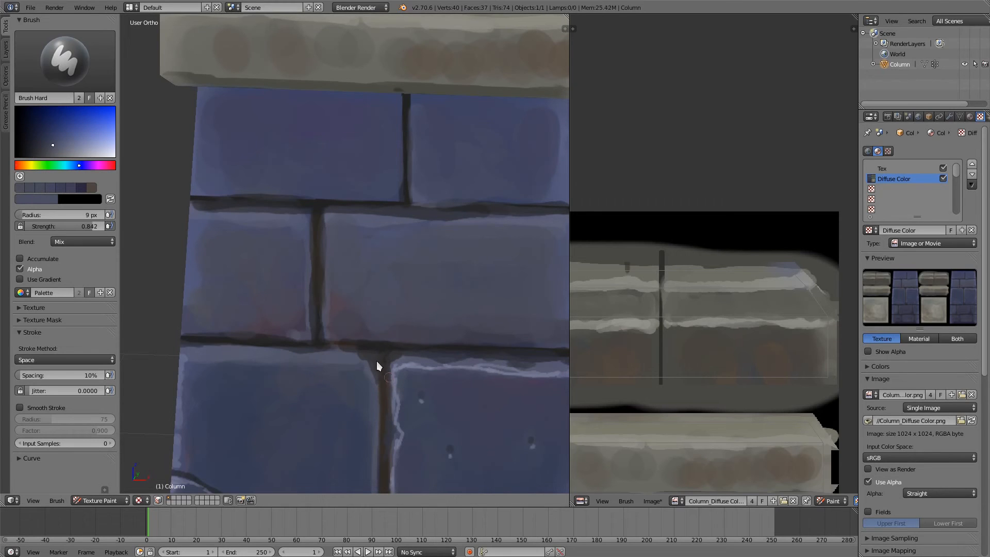
{"action": "middle_click_drag", "start_coordinate": [375, 317], "coordinate": [369, 447], "text": "ctrl"}
{"action": "middle_click_drag", "start_coordinate": [353, 331], "coordinate": [349, 218], "text": "shift"}
{"action": "scroll", "coordinate": [356, 283], "scroll_direction": "up", "scroll_amount": 4}
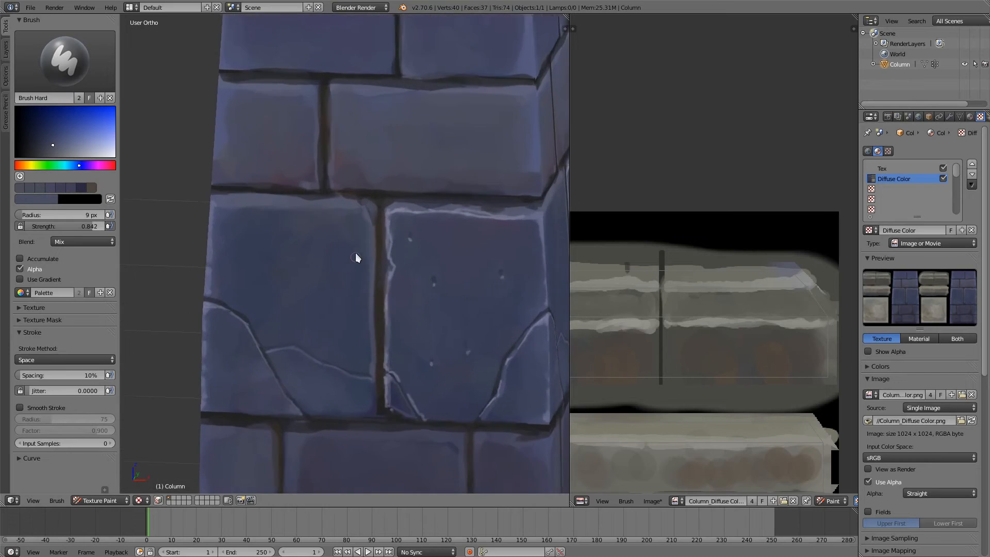
Step: Paint a brown notch into the brick's edge along the vertical joint and outline it in light purple, brush radius 3 px
{"action": "key", "text": "s"}
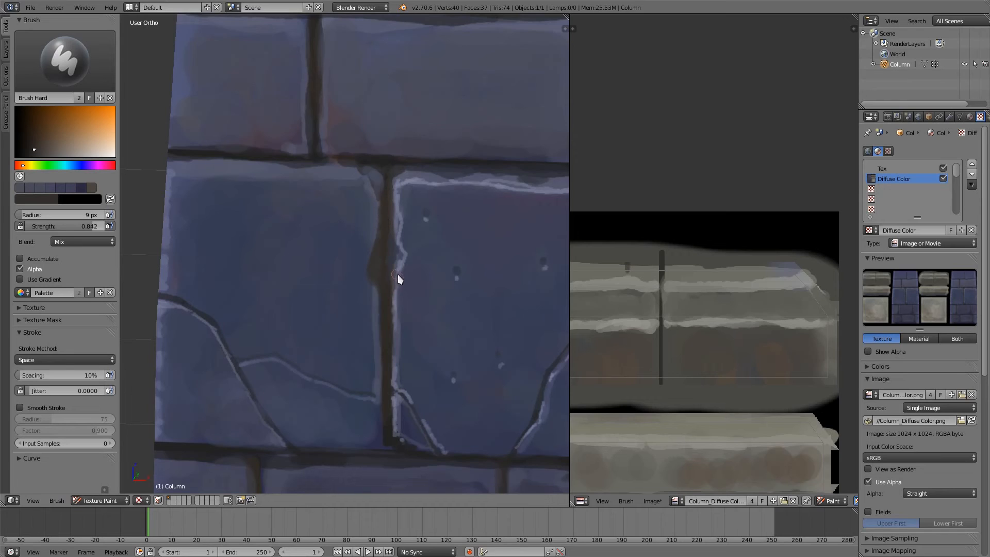
{"action": "key", "text": "s"}
{"action": "key", "text": "f"}
{"action": "left_click", "coordinate": [375, 291]}
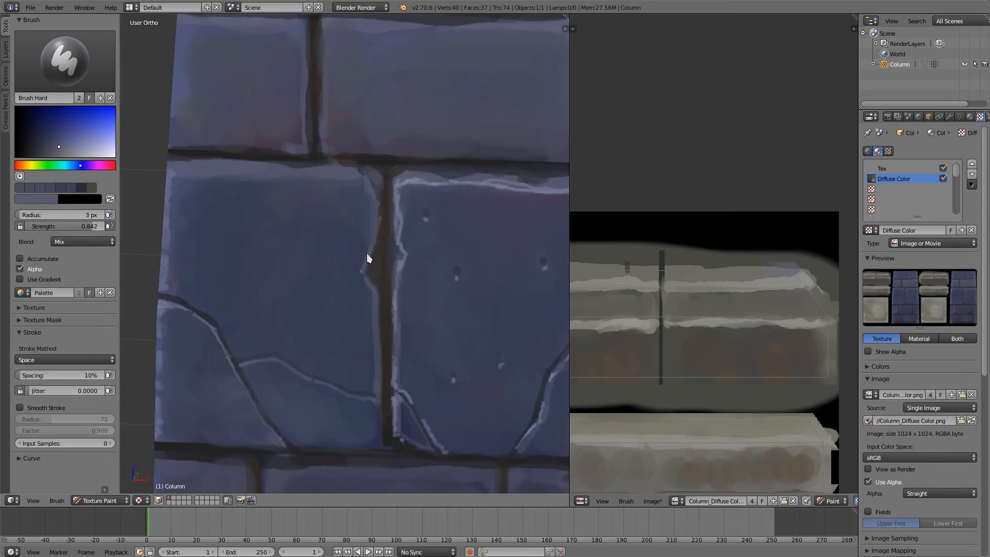
Step: Rework the vertical mortar joint beside the notch with sampled tones at 7 px, and deepen it with a darker brown at 6 px
{"action": "key", "text": "s"}
{"action": "key", "text": "s"}
{"action": "left_click", "coordinate": [387, 317]}
{"action": "left_click_drag", "start_coordinate": [387, 329], "coordinate": [385, 252]}
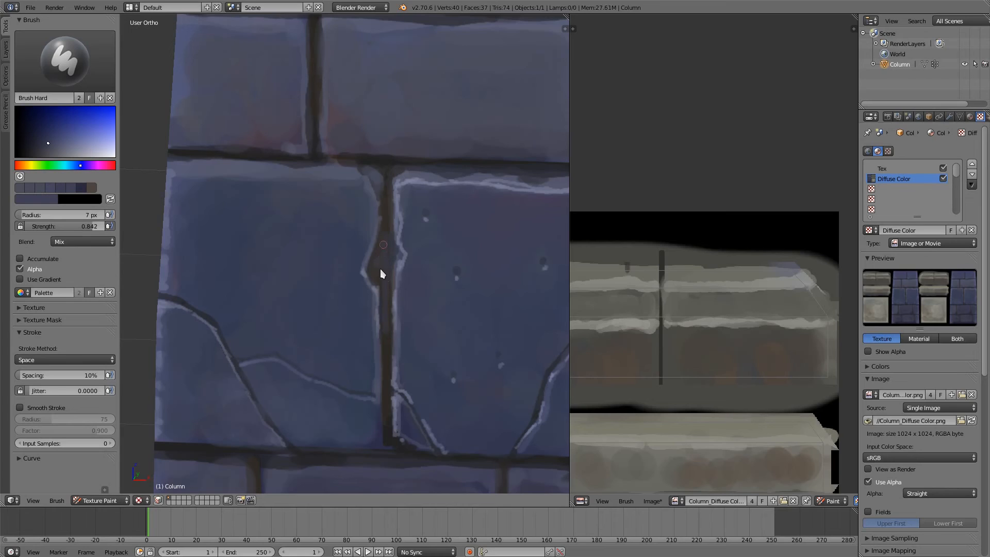
{"action": "key", "text": "s"}
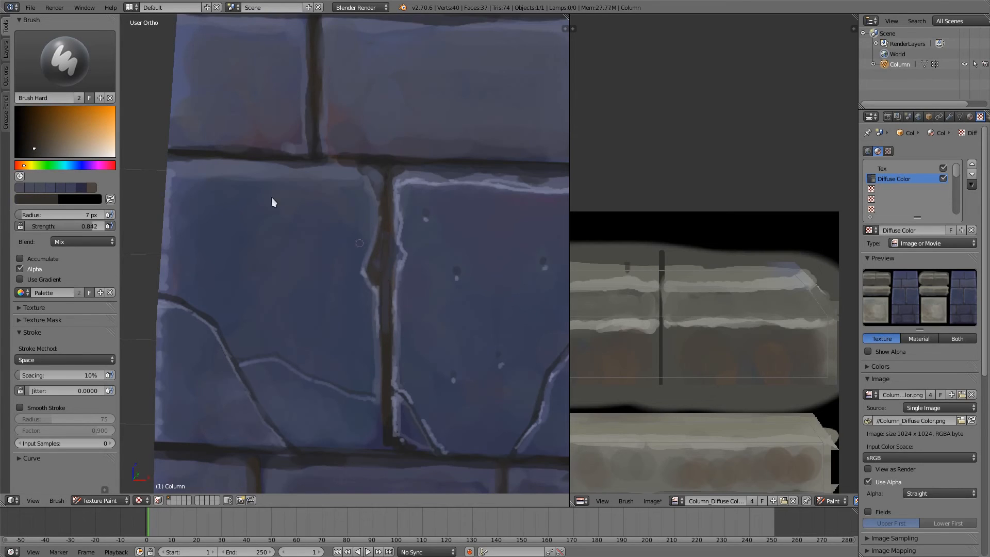
{"action": "left_click", "coordinate": [25, 150]}
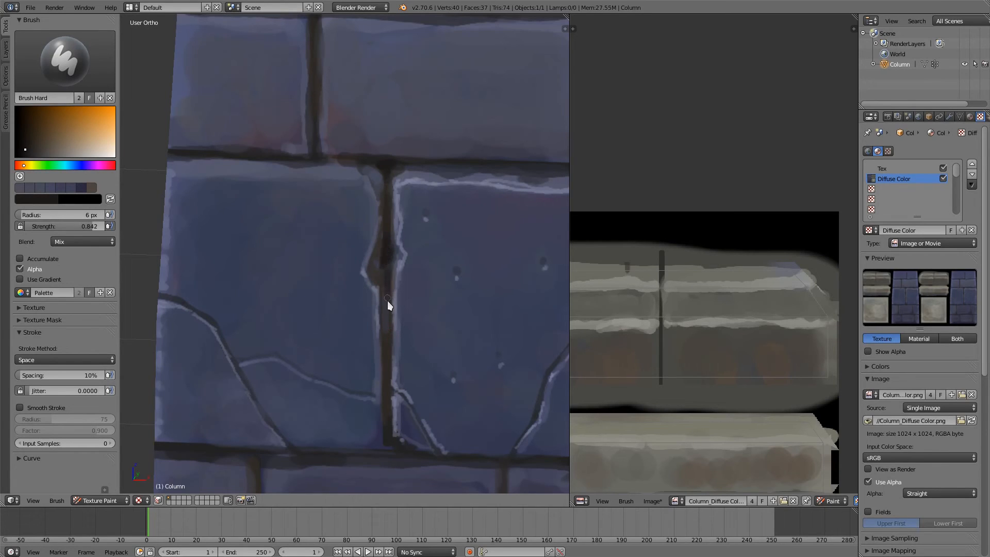
Step: Examine the column's cracked and chipped bricks from several angles and distances
{"action": "scroll", "coordinate": [373, 233], "scroll_direction": "down", "scroll_amount": 4}
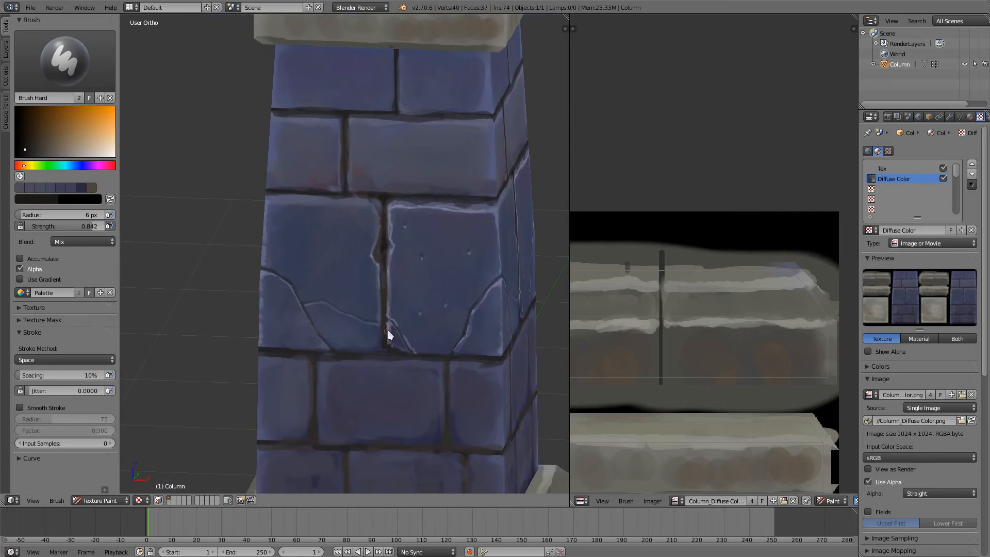
{"action": "middle_click_drag", "start_coordinate": [368, 301], "coordinate": [271, 334], "text": "ctrl"}
{"action": "middle_click_drag", "start_coordinate": [345, 324], "coordinate": [344, 314]}
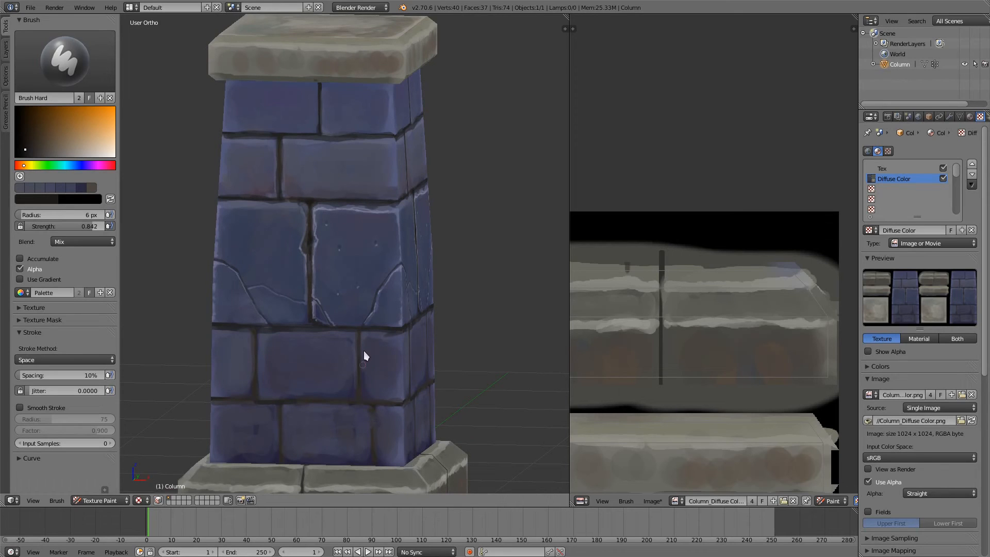
{"action": "mouse_move", "coordinate": [339, 262]}
{"action": "middle_mouse_down", "text": "shift"}
{"action": "mouse_move", "coordinate": [389, 326]}
{"action": "mouse_move", "coordinate": [382, 258]}
{"action": "middle_mouse_up", "text": "shift"}
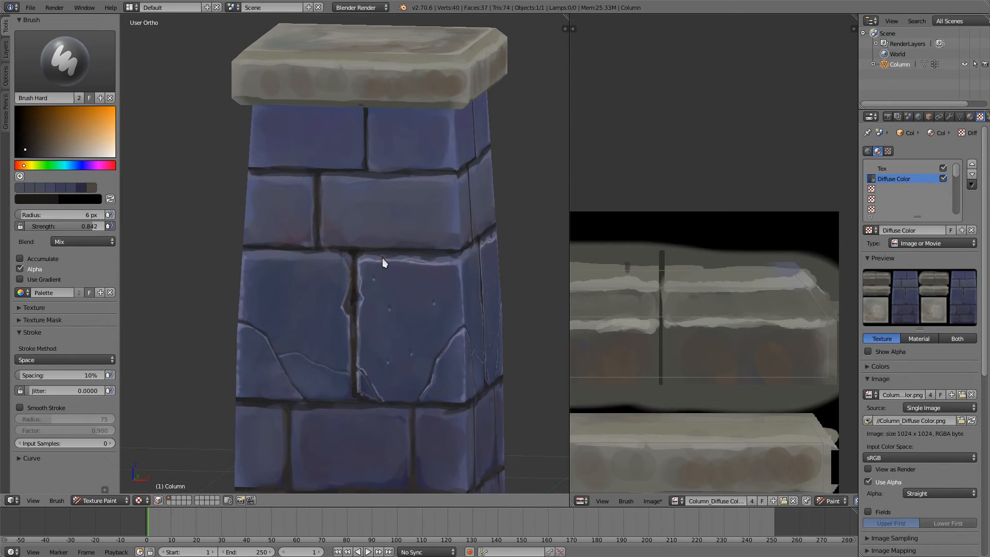
{"action": "middle_click_drag", "start_coordinate": [360, 357], "coordinate": [362, 297], "text": "ctrl"}
{"action": "mouse_move", "coordinate": [363, 295]}
{"action": "middle_mouse_down", "text": "shift"}
{"action": "mouse_move", "coordinate": [373, 343]}
{"action": "mouse_move", "coordinate": [387, 363]}
{"action": "mouse_move", "coordinate": [402, 361]}
{"action": "mouse_move", "coordinate": [402, 316]}
{"action": "mouse_move", "coordinate": [369, 299]}
{"action": "middle_mouse_up", "text": "shift"}
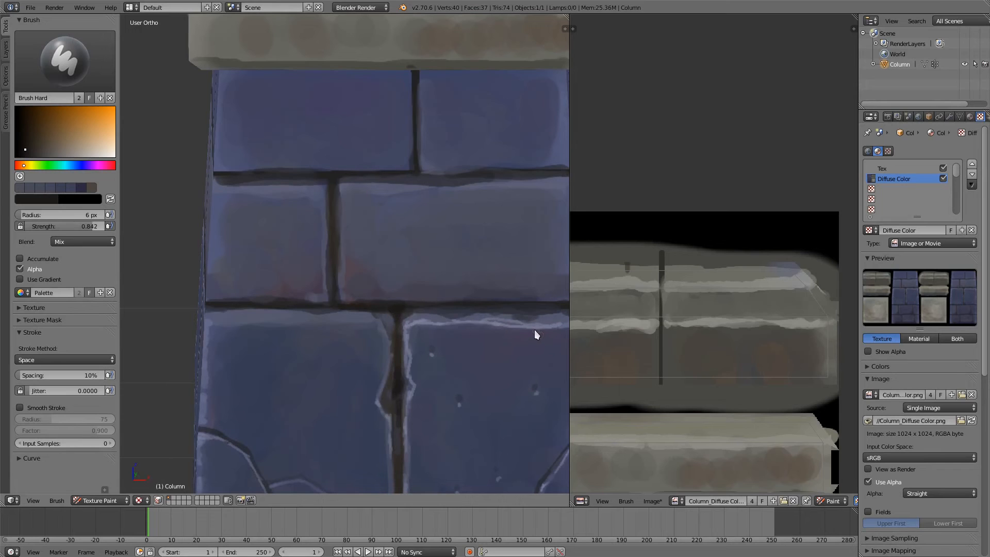
Step: Touch up the dark mortar where the second row's vertical joint meets the horizontal joint, brush radius 6 px
{"action": "mouse_move", "coordinate": [516, 353]}
{"action": "middle_mouse_down"}
{"action": "mouse_move", "coordinate": [435, 296]}
{"action": "mouse_move", "coordinate": [448, 351]}
{"action": "middle_mouse_up"}
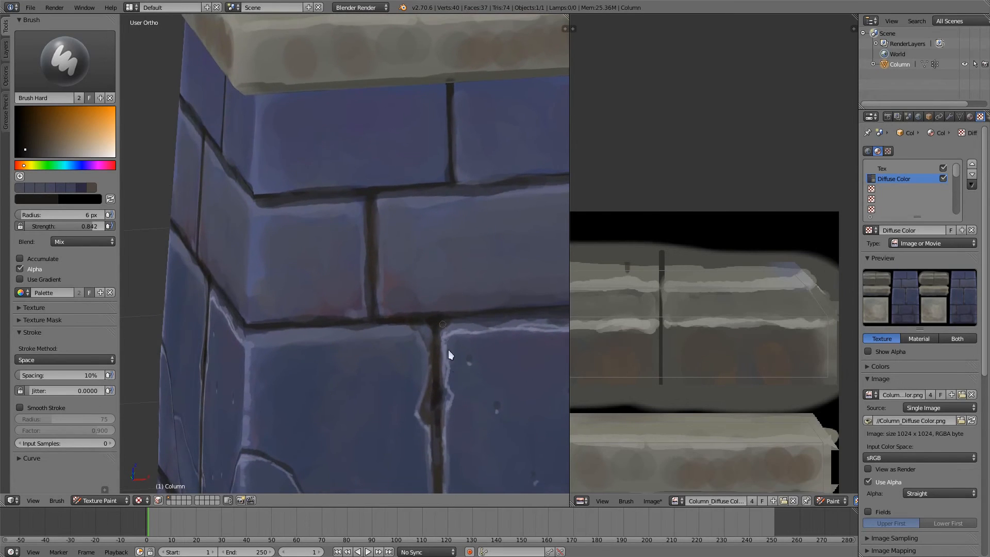
{"action": "middle_click_drag", "start_coordinate": [443, 397], "coordinate": [403, 255], "text": "shift"}
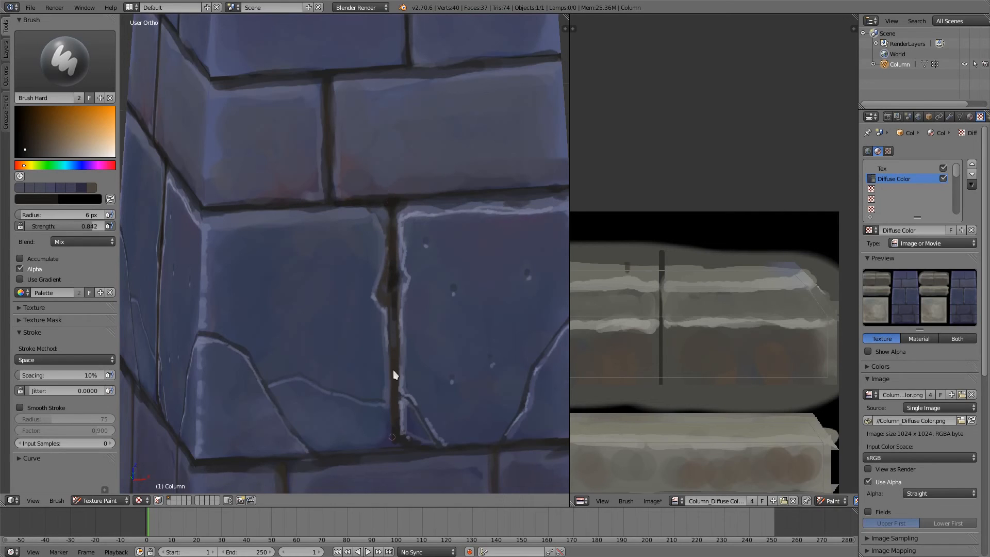
{"action": "mouse_move", "coordinate": [400, 435]}
{"action": "middle_mouse_down"}
{"action": "mouse_move", "coordinate": [353, 354]}
{"action": "mouse_move", "coordinate": [294, 80]}
{"action": "middle_mouse_up"}
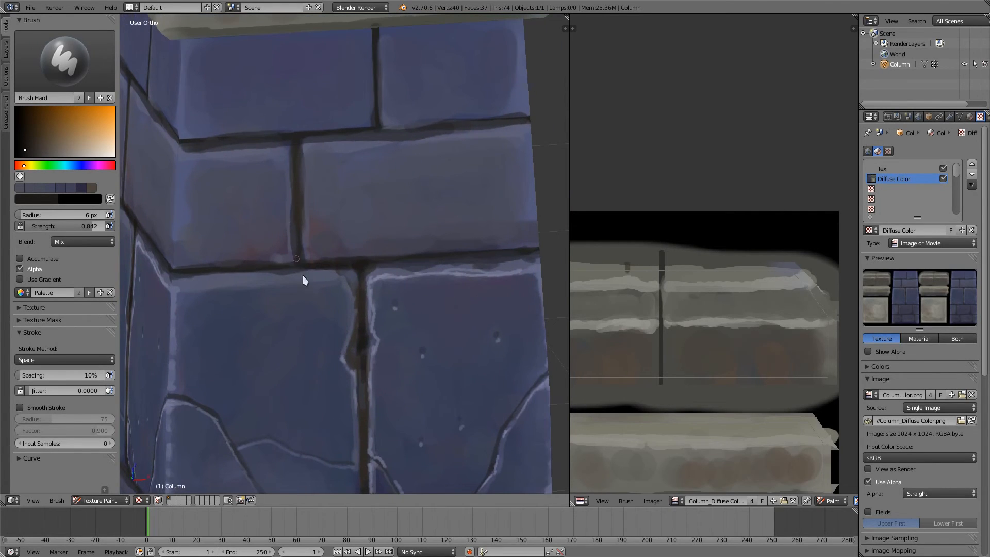
{"action": "scroll", "coordinate": [367, 258], "scroll_direction": "up", "scroll_amount": 5}
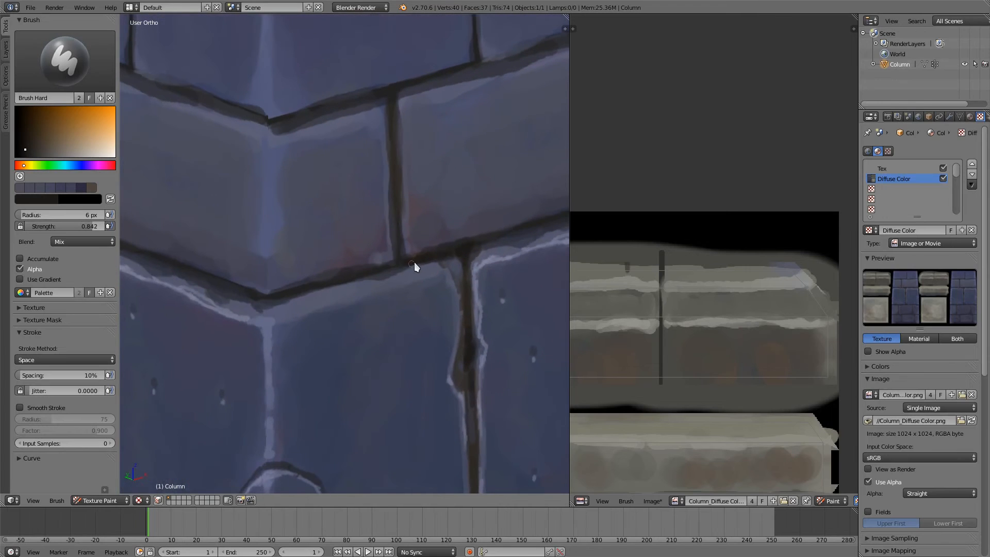
{"action": "middle_click_drag", "start_coordinate": [414, 263], "coordinate": [429, 258], "text": "shift"}
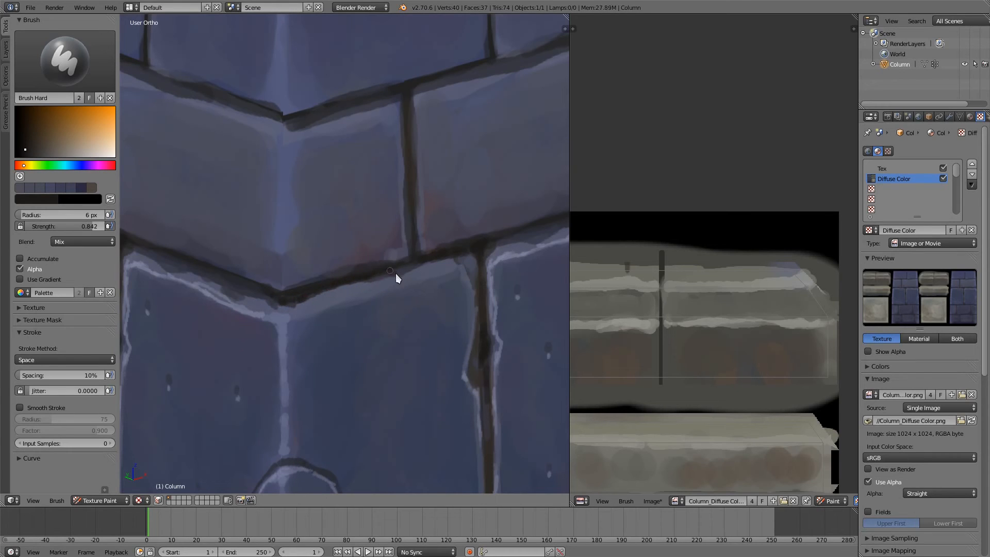
{"action": "middle_click_drag", "start_coordinate": [423, 260], "coordinate": [298, 201]}
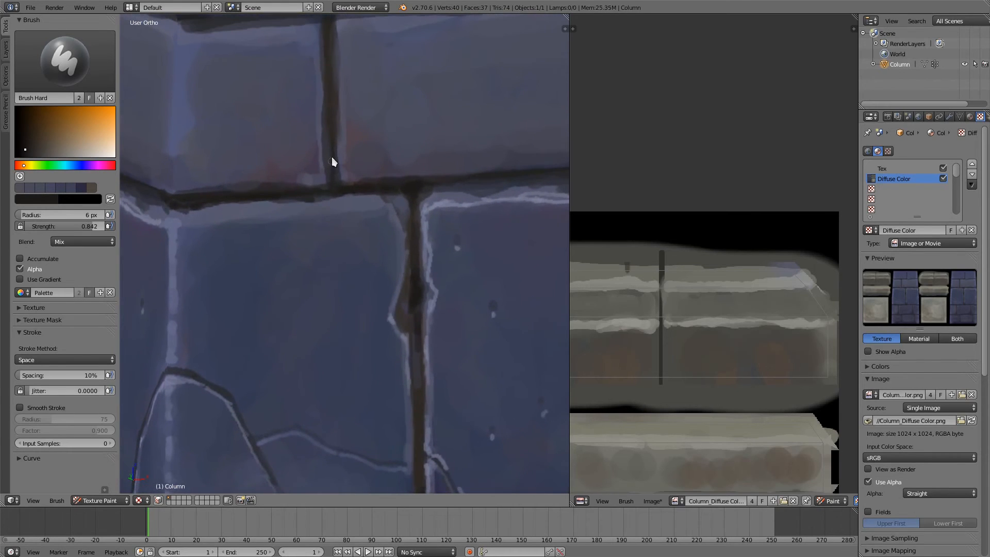
{"action": "scroll", "coordinate": [336, 186], "scroll_direction": "down", "scroll_amount": 6}
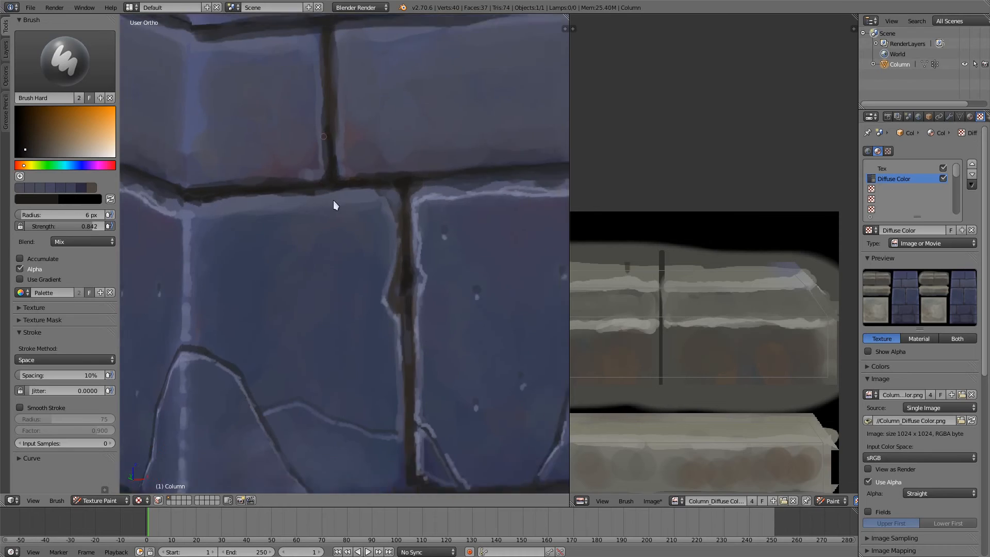
{"action": "middle_click_drag", "start_coordinate": [349, 192], "coordinate": [384, 243]}
{"action": "scroll", "coordinate": [381, 232], "scroll_direction": "up", "scroll_amount": 4}
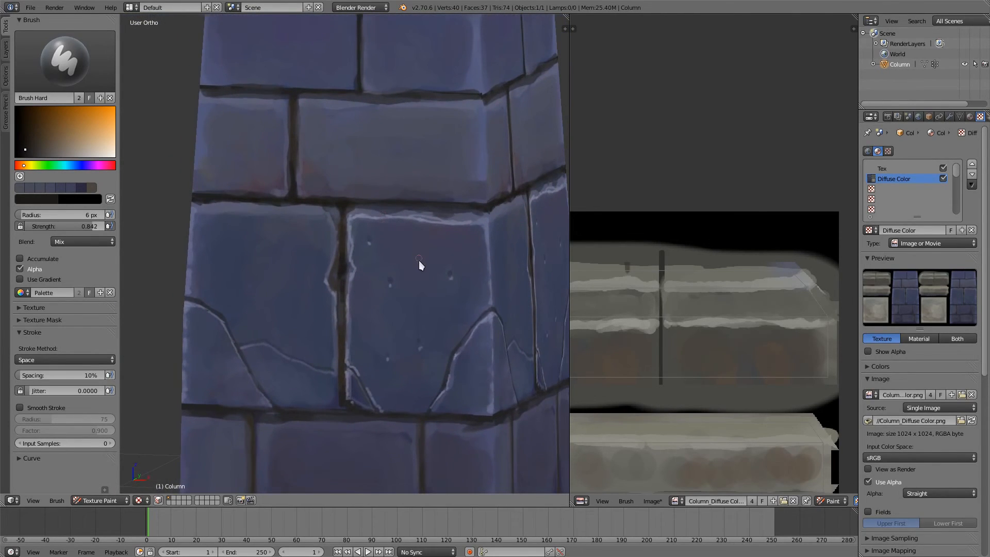
Step: Even out the large right-hand cracked brick's face with a sampled blue, brush radius 29 px
{"action": "key", "text": "s"}
{"action": "key", "text": "f"}
{"action": "left_click", "coordinate": [442, 268]}
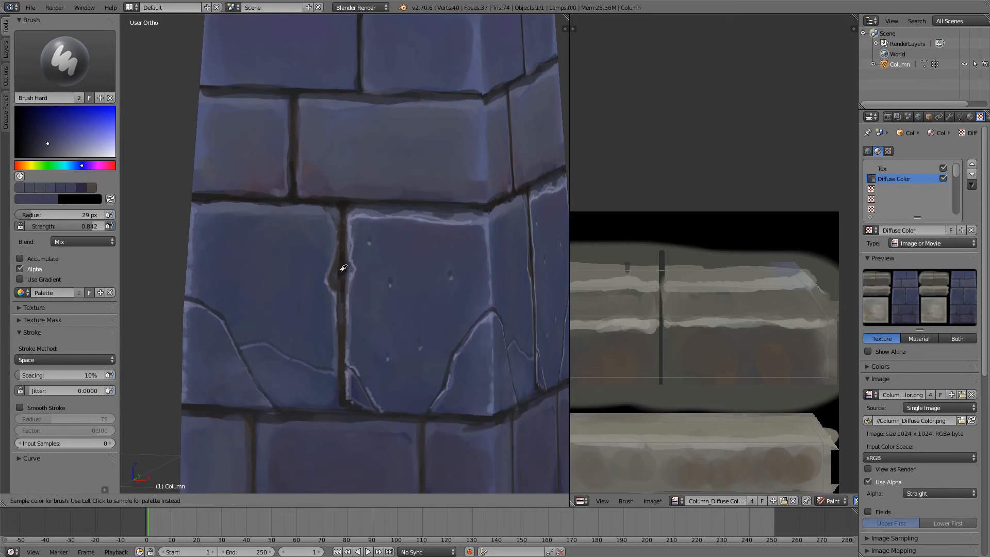
Step: Paint two larger holes and a few small pits into the left cracked brick with sampled dark brown, brush radius 7 px
{"action": "key", "text": "s"}
{"action": "key", "text": "f"}
{"action": "left_click", "coordinate": [264, 272]}
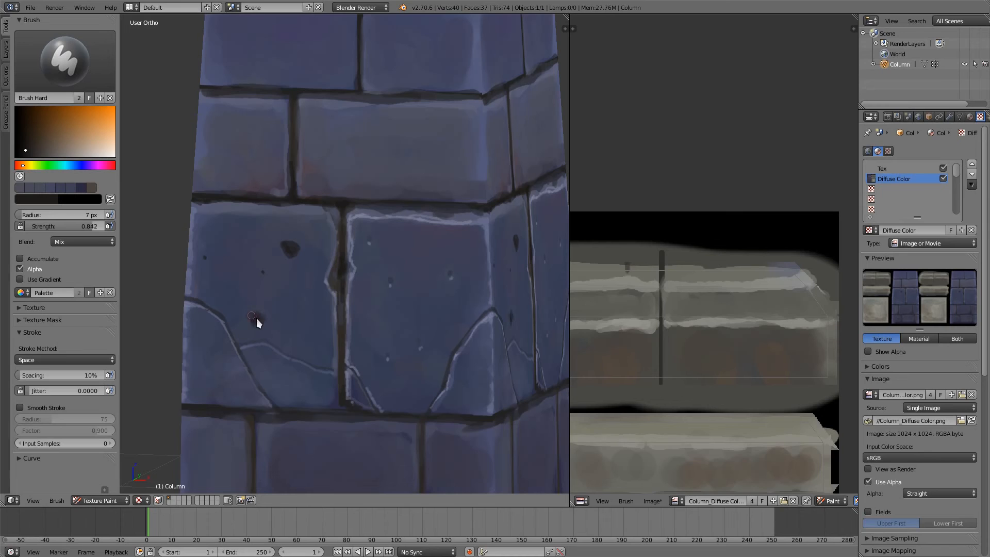
{"action": "middle_click_drag", "start_coordinate": [295, 220], "coordinate": [309, 254], "text": "ctrl"}
{"action": "middle_click_drag", "start_coordinate": [324, 264], "coordinate": [403, 287], "text": "shift"}
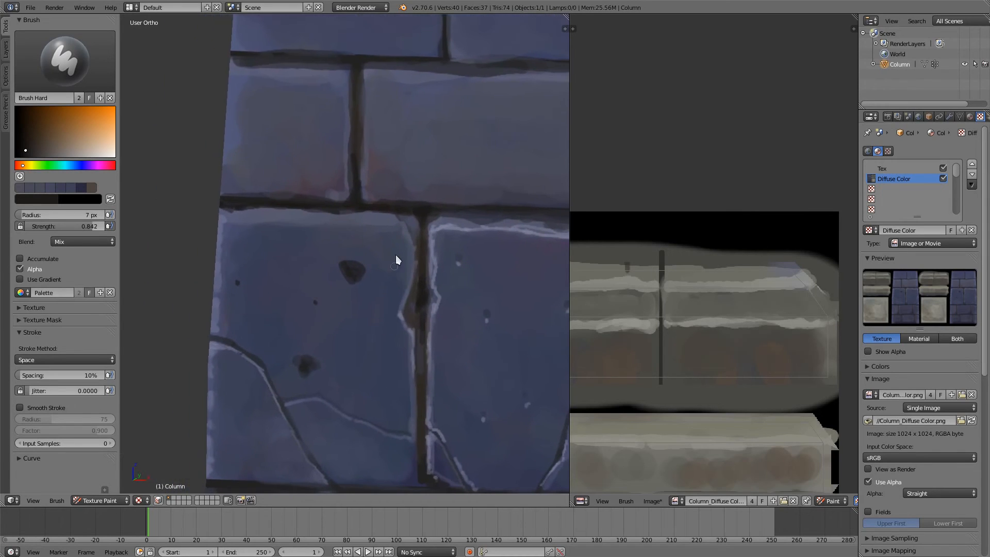
Step: Sharpen the upper hole's shape with sampled blue and outline its lower rim in light purple, brush radius 3 px
{"action": "key", "text": "s"}
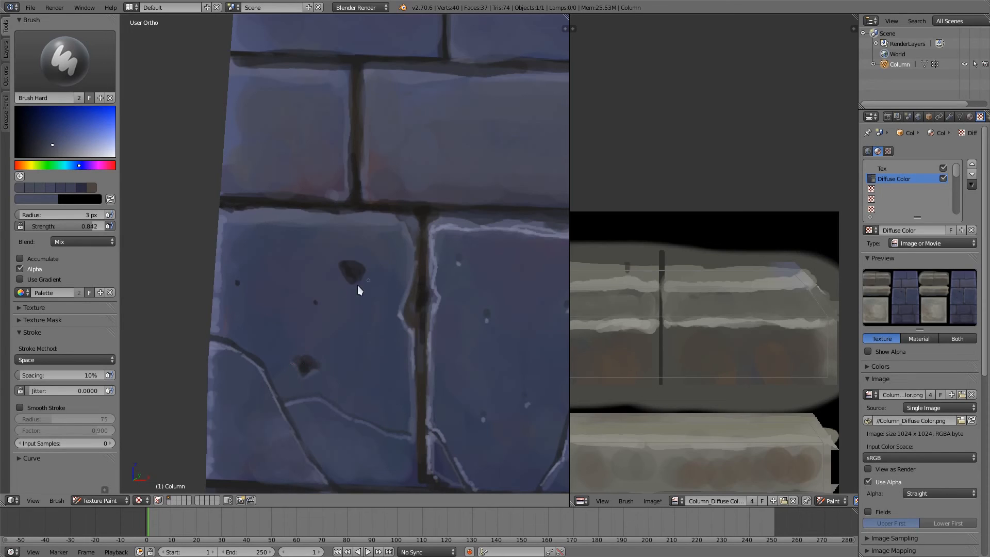
{"action": "key", "text": "s"}
{"action": "key", "text": "s"}
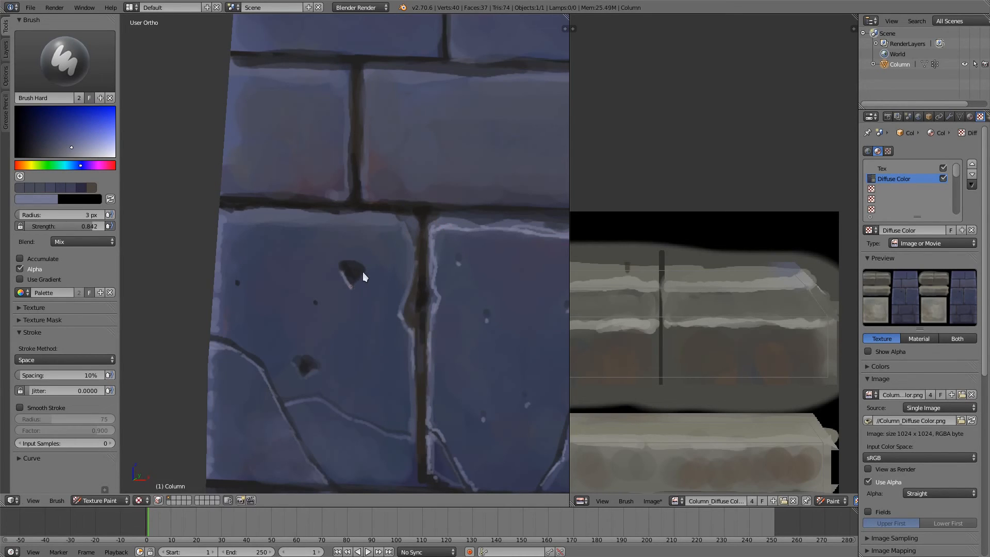
{"action": "left_click_drag", "start_coordinate": [363, 274], "coordinate": [368, 268]}
{"action": "left_click_drag", "start_coordinate": [342, 273], "coordinate": [339, 264]}
Step: Paint an irregular darker blue patch on the right brick's face at 24 px and shape its edges with sampled blue at 4 px
{"action": "mouse_move", "coordinate": [508, 328]}
{"action": "middle_mouse_down"}
{"action": "mouse_move", "coordinate": [465, 371]}
{"action": "mouse_move", "coordinate": [497, 388]}
{"action": "mouse_move", "coordinate": [460, 351]}
{"action": "mouse_move", "coordinate": [380, 345]}
{"action": "mouse_move", "coordinate": [429, 354]}
{"action": "middle_mouse_up"}
{"action": "key", "text": "s"}
{"action": "key", "text": "f"}
{"action": "left_click", "coordinate": [453, 467]}
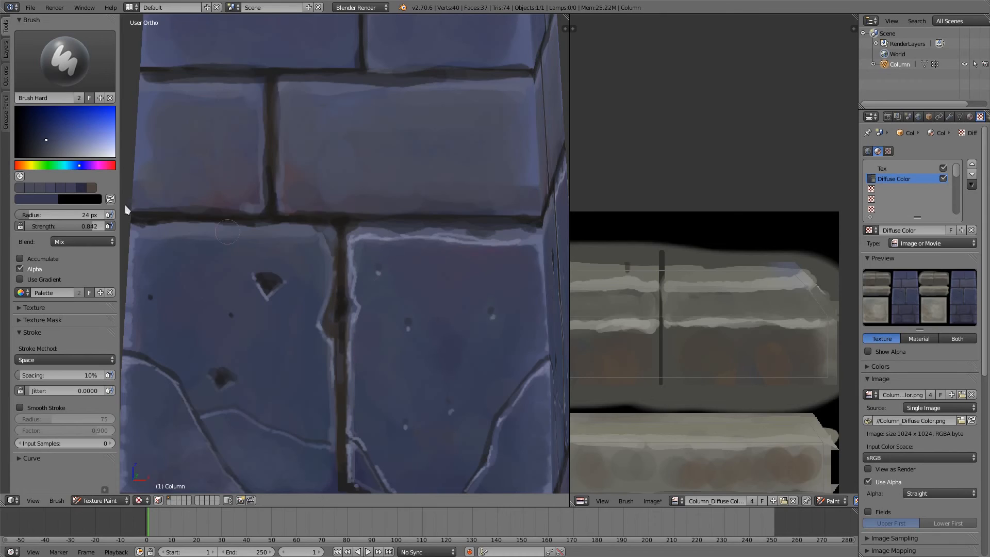
{"action": "left_click", "coordinate": [41, 145]}
{"action": "left_click_drag", "start_coordinate": [462, 316], "coordinate": [422, 370]}
{"action": "key", "text": "s"}
{"action": "left_click", "coordinate": [405, 415]}
Step: Blend a sampled darker blue over the cracked bricks' faces for colour variation, brush radius 25 px
{"action": "scroll", "coordinate": [419, 234], "scroll_direction": "down", "scroll_amount": 6}
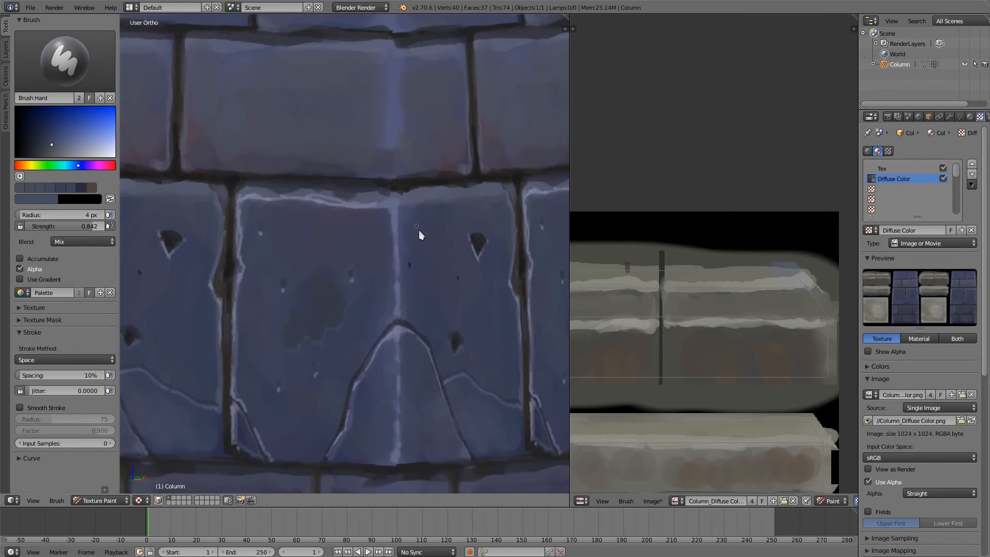
{"action": "middle_click_drag", "start_coordinate": [419, 324], "coordinate": [442, 366], "text": "shift"}
{"action": "scroll", "coordinate": [442, 311], "scroll_direction": "up", "scroll_amount": 3}
{"action": "middle_click_drag", "start_coordinate": [441, 308], "coordinate": [443, 265]}
{"action": "key", "text": "s"}
{"action": "key", "text": "f"}
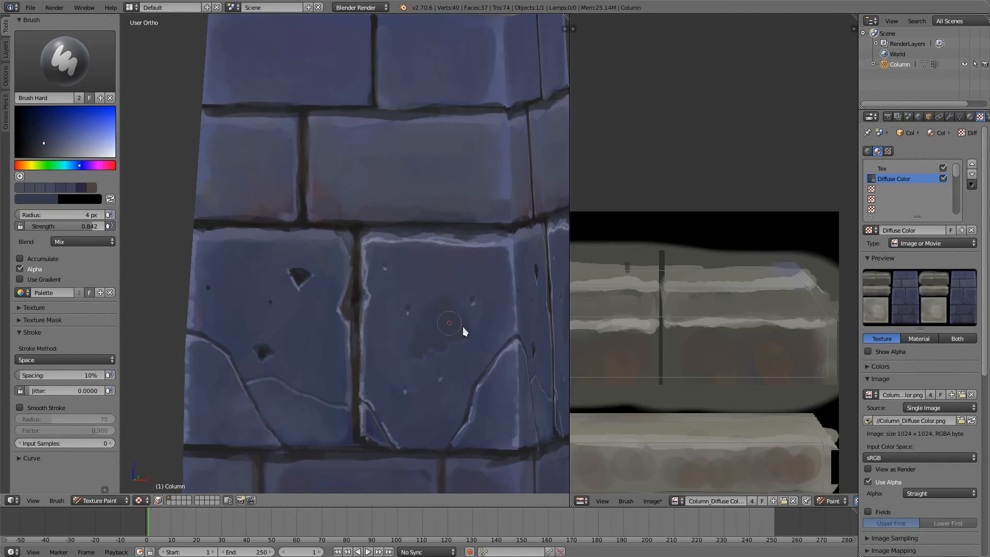
{"action": "left_click", "coordinate": [463, 326]}
{"action": "left_click_drag", "start_coordinate": [495, 277], "coordinate": [498, 264]}
{"action": "middle_click_drag", "start_coordinate": [342, 317], "coordinate": [334, 328]}
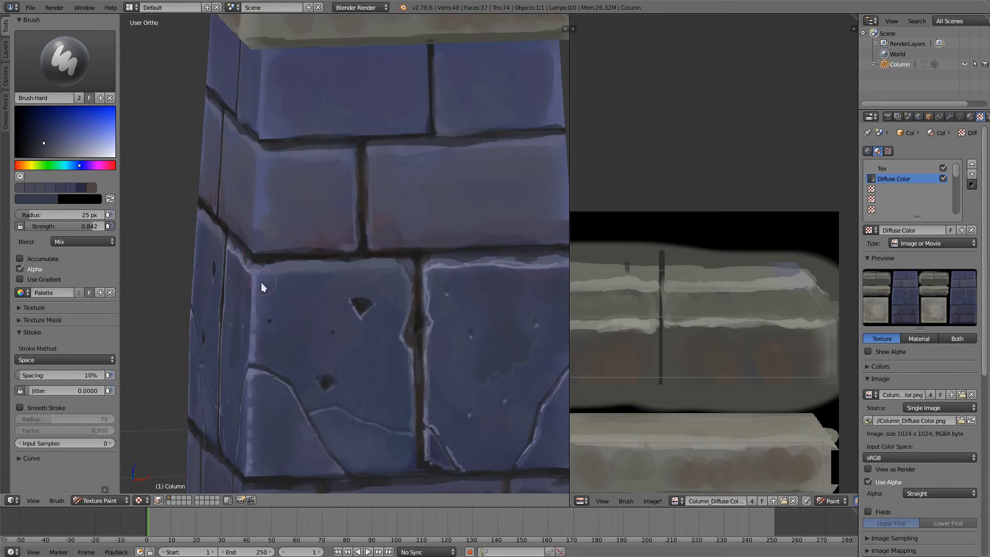
Step: Draw thin light purple chip lines on the left brick at 2 px and soften its holes' dark interiors with sampled blue at 13 px
{"action": "key", "text": "s"}
{"action": "left_click", "coordinate": [291, 433]}
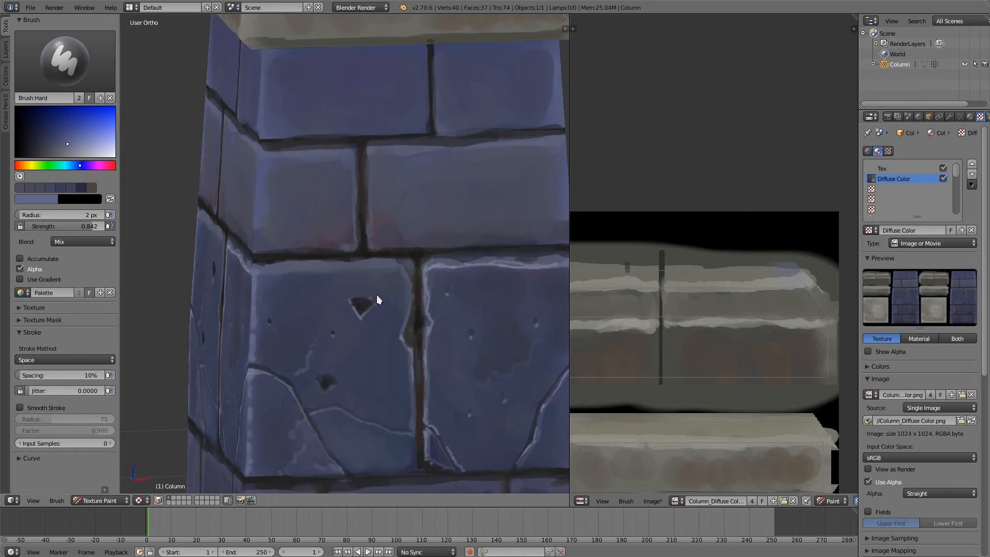
{"action": "key", "text": "s"}
{"action": "key", "text": "f"}
{"action": "left_click", "coordinate": [385, 376]}
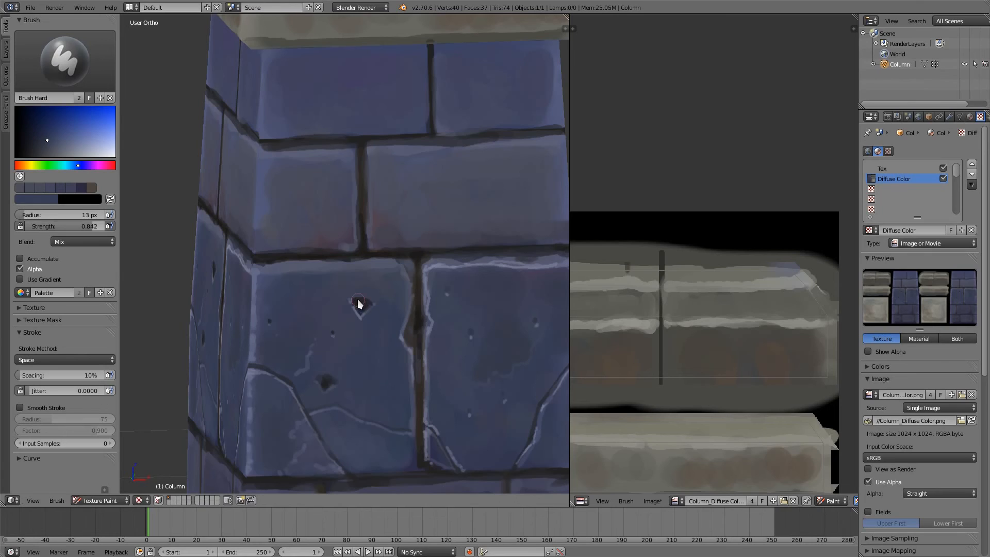
{"action": "left_click_drag", "start_coordinate": [360, 304], "coordinate": [363, 302]}
{"action": "middle_click_drag", "start_coordinate": [345, 295], "coordinate": [401, 286]}
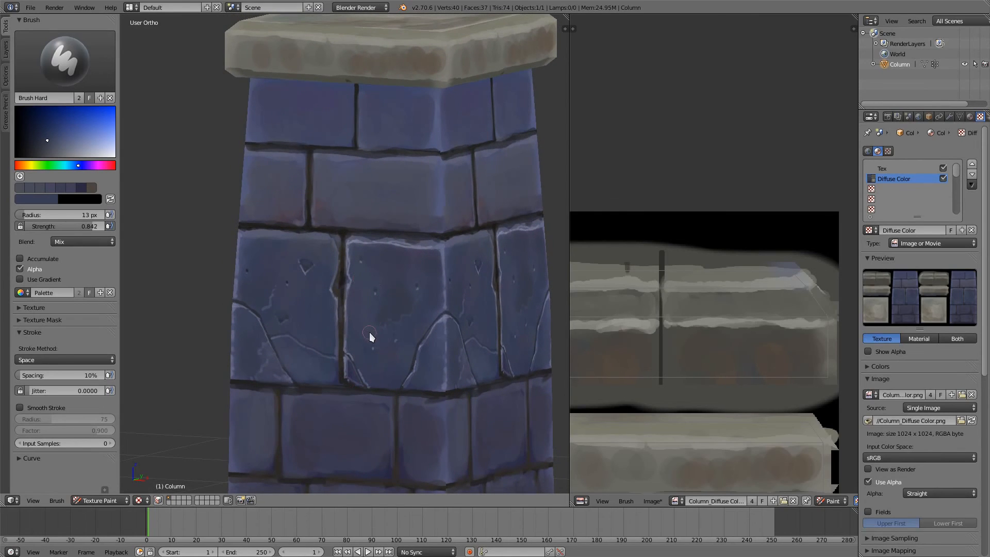
Step: Add more fine lighter blue scratches across the left brick's face with sampled tones, brush radius 1 px
{"action": "middle_click_drag", "start_coordinate": [340, 388], "coordinate": [363, 325]}
{"action": "key", "text": "s"}
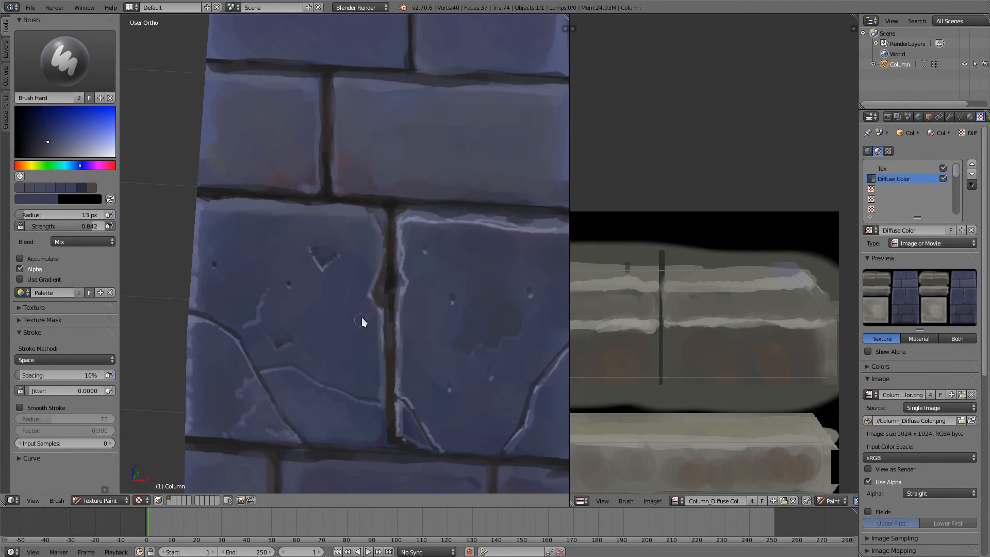
{"action": "key", "text": "s"}
{"action": "key", "text": "f"}
{"action": "left_click", "coordinate": [333, 332]}
{"action": "key", "text": "s"}
{"action": "key", "text": "f"}
{"action": "left_click", "coordinate": [329, 376]}
{"action": "middle_click_drag", "start_coordinate": [405, 333], "coordinate": [334, 370]}
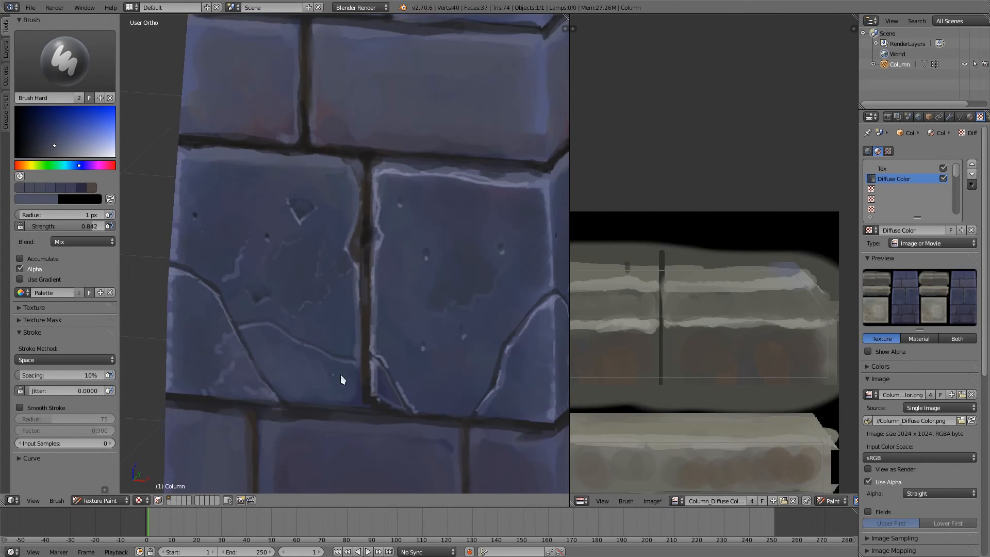
Step: Soften the left brick's scratched areas and lower corner piece with sampled blue, brush radius 21 px
{"action": "middle_click_drag", "start_coordinate": [361, 220], "coordinate": [364, 339], "text": "ctrl"}
{"action": "scroll", "coordinate": [368, 394], "scroll_direction": "up", "scroll_amount": 2}
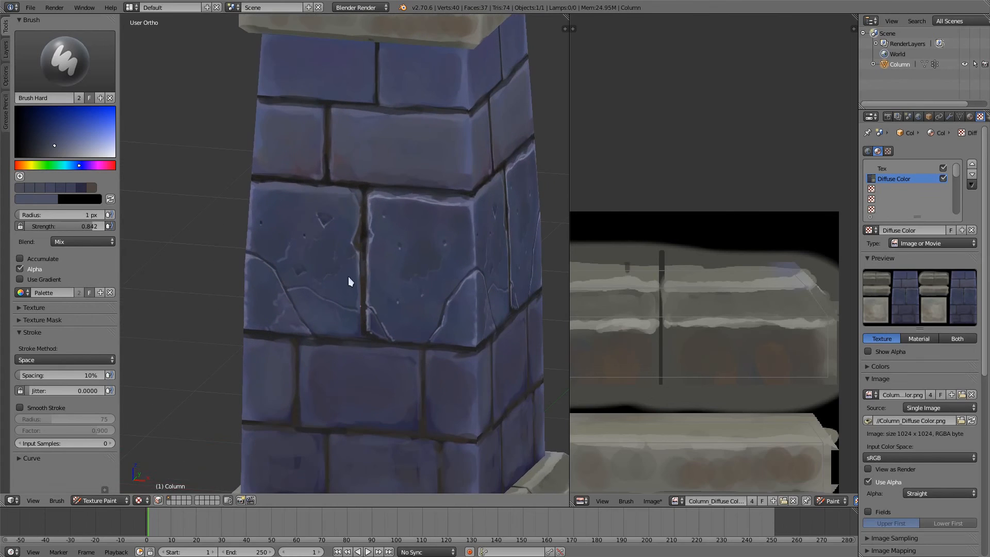
{"action": "key", "text": "s"}
{"action": "key", "text": "f"}
{"action": "left_click", "coordinate": [293, 265]}
{"action": "left_click_drag", "start_coordinate": [290, 248], "coordinate": [282, 261]}
{"action": "key", "text": "s"}
{"action": "left_click_drag", "start_coordinate": [282, 310], "coordinate": [271, 321]}
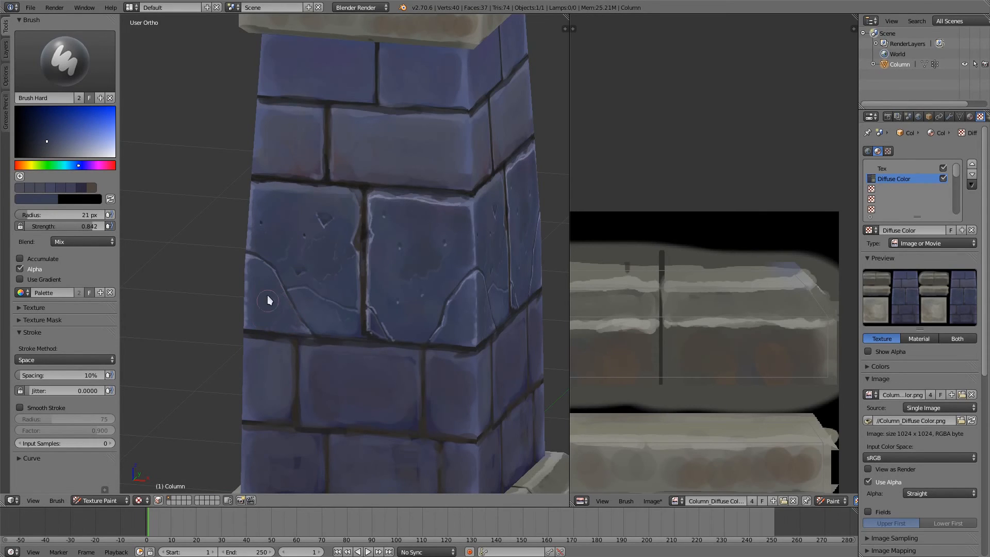
Step: Highlight the bottom edge of the right brick and its corner piece with sampled light purple, brush radius 2 px
{"action": "middle_click_drag", "start_coordinate": [281, 225], "coordinate": [292, 193]}
{"action": "scroll", "coordinate": [475, 206], "scroll_direction": "down", "scroll_amount": 3}
{"action": "middle_click_drag", "start_coordinate": [474, 217], "coordinate": [427, 225]}
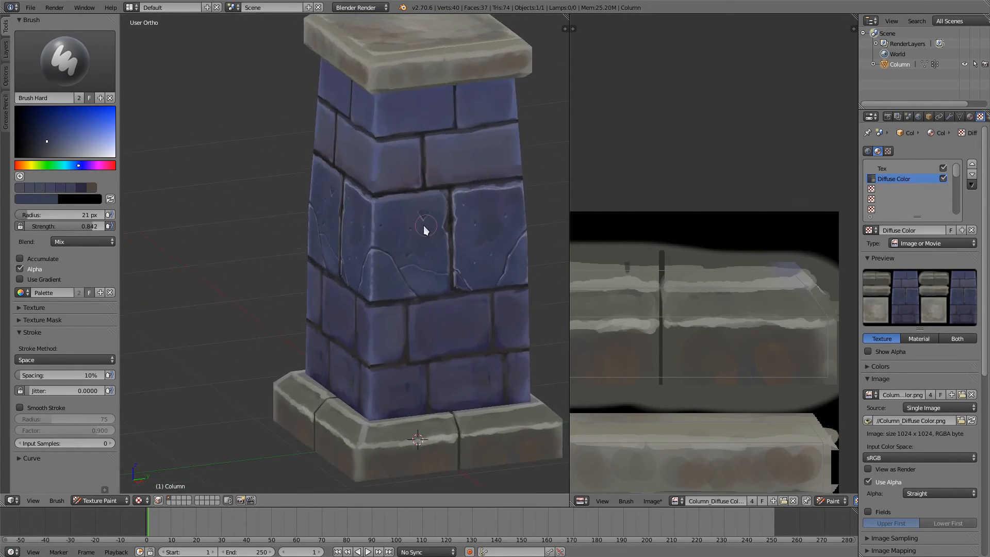
{"action": "scroll", "coordinate": [462, 258], "scroll_direction": "up", "scroll_amount": 2}
{"action": "scroll", "coordinate": [463, 206], "scroll_direction": "up", "scroll_amount": 5}
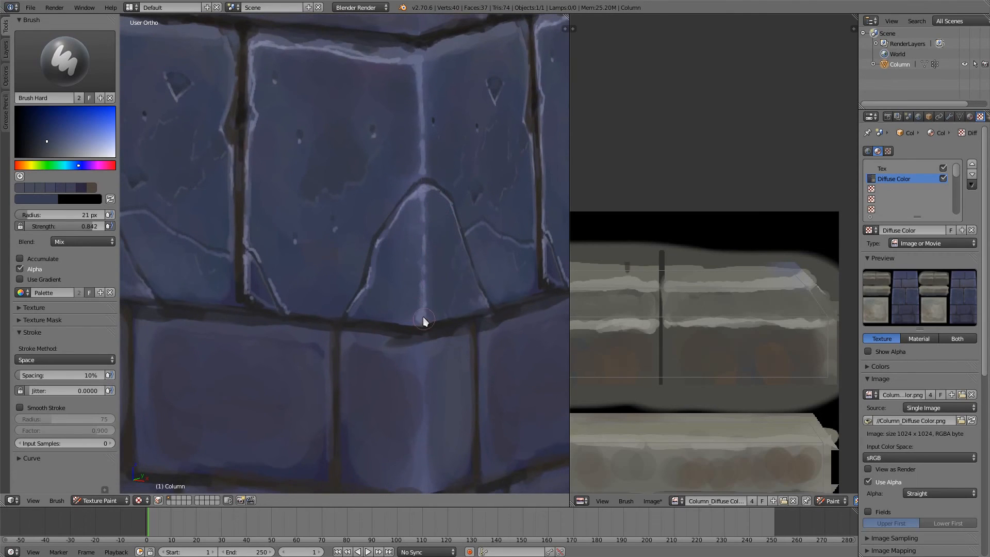
{"action": "key", "text": "s"}
{"action": "key", "text": "f"}
{"action": "left_click", "coordinate": [376, 348]}
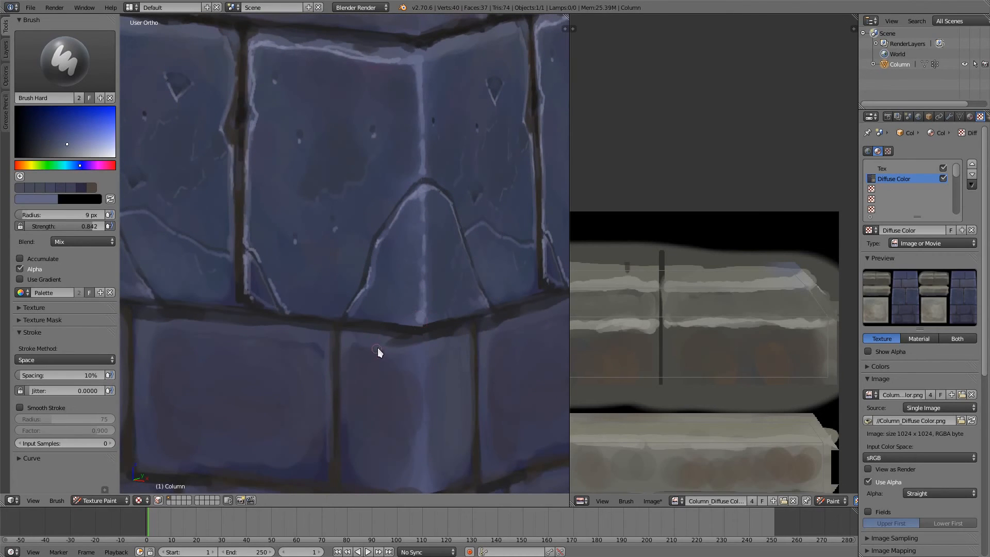
{"action": "key", "text": "f"}
{"action": "left_click", "coordinate": [352, 318]}
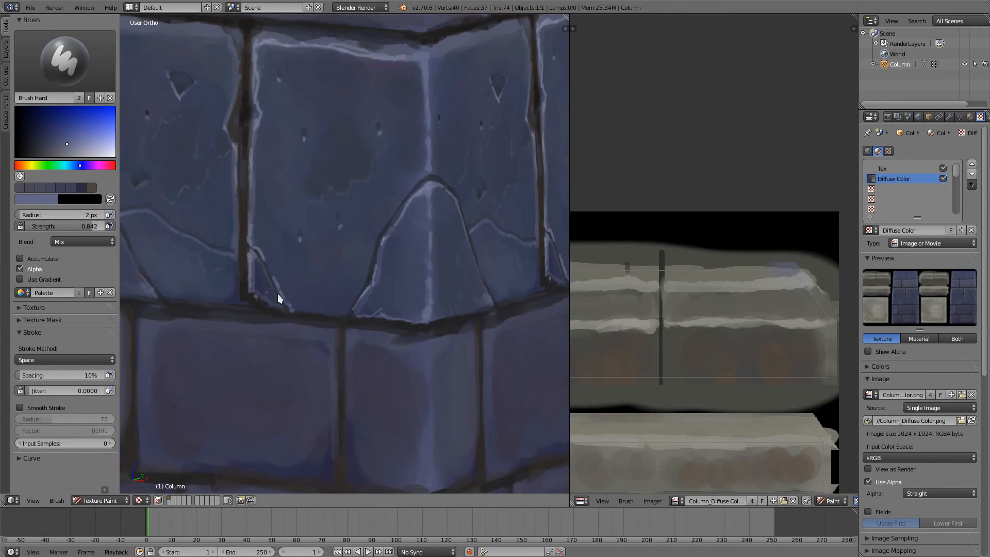
{"action": "middle_click_drag", "start_coordinate": [279, 294], "coordinate": [345, 330], "text": "shift"}
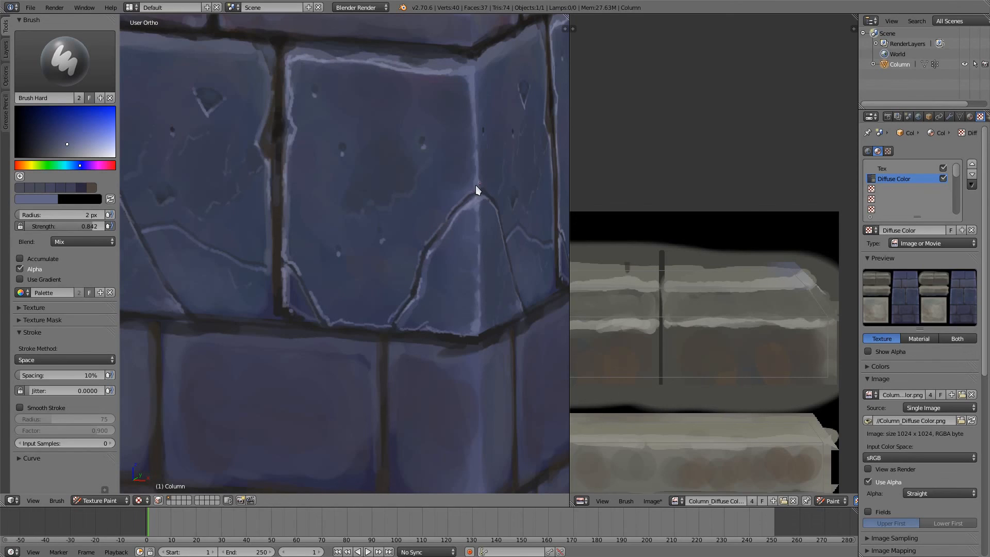
Step: Brighten the brick's corner edge with lighter purple at 2 px and rework the face below its top edge in sampled blue at 9 px
{"action": "left_click", "coordinate": [78, 146]}
{"action": "left_click_drag", "start_coordinate": [472, 83], "coordinate": [475, 109]}
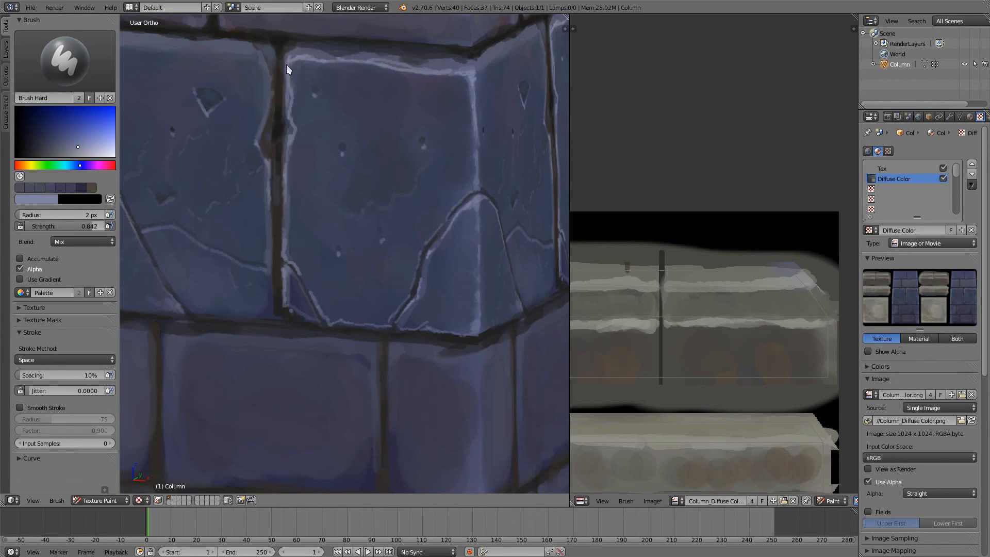
{"action": "key", "text": "s"}
{"action": "left_click", "coordinate": [304, 92]}
{"action": "left_click_drag", "start_coordinate": [310, 87], "coordinate": [315, 88]}
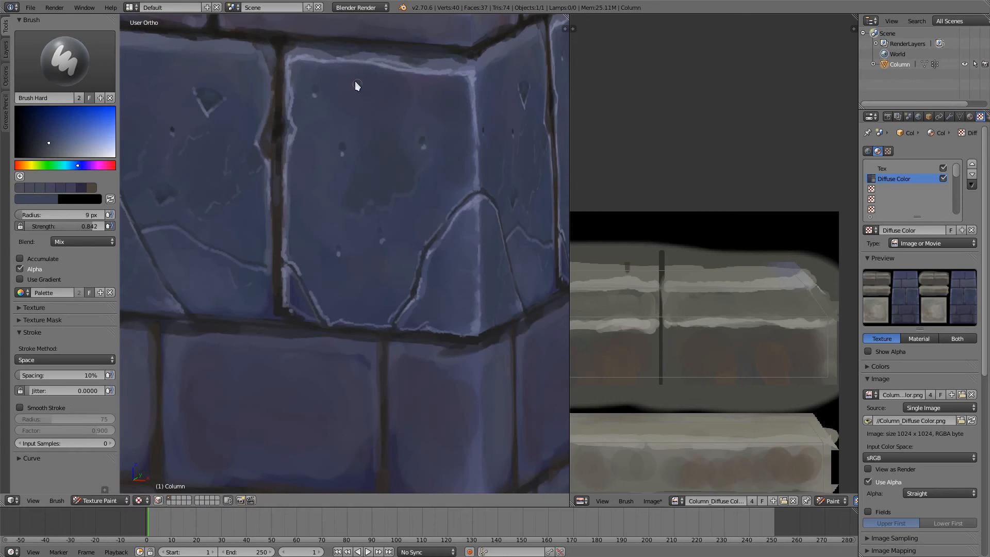
{"action": "key", "text": "s"}
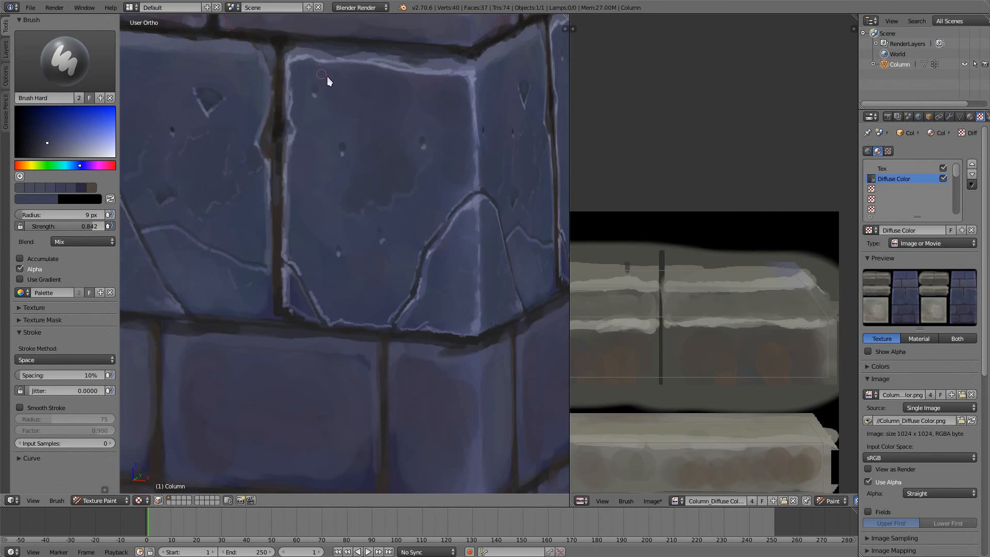
{"action": "scroll", "coordinate": [277, 137], "scroll_direction": "down", "scroll_amount": 6}
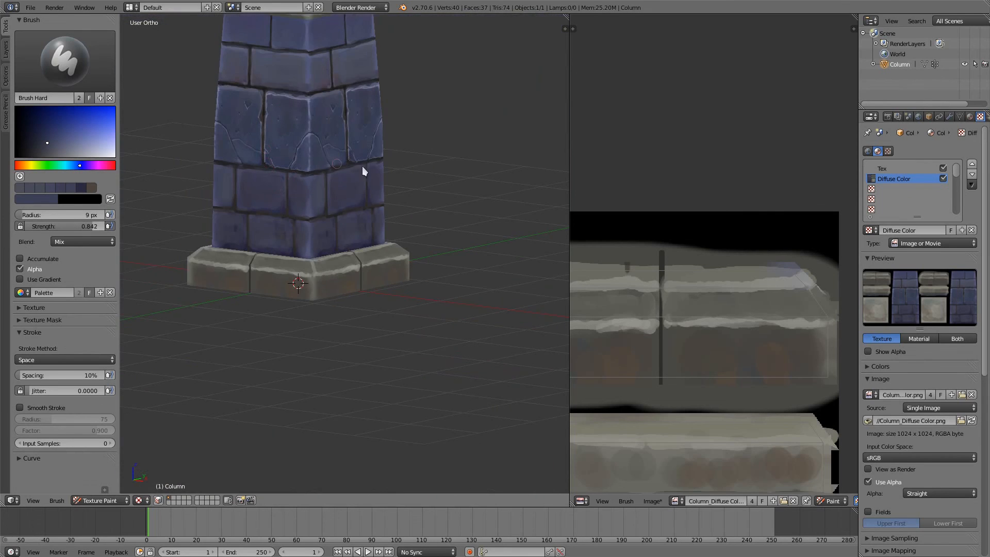
{"action": "middle_click_drag", "start_coordinate": [379, 130], "coordinate": [485, 225], "text": "shift"}
{"action": "middle_click_drag", "start_coordinate": [387, 260], "coordinate": [391, 155], "text": "ctrl"}
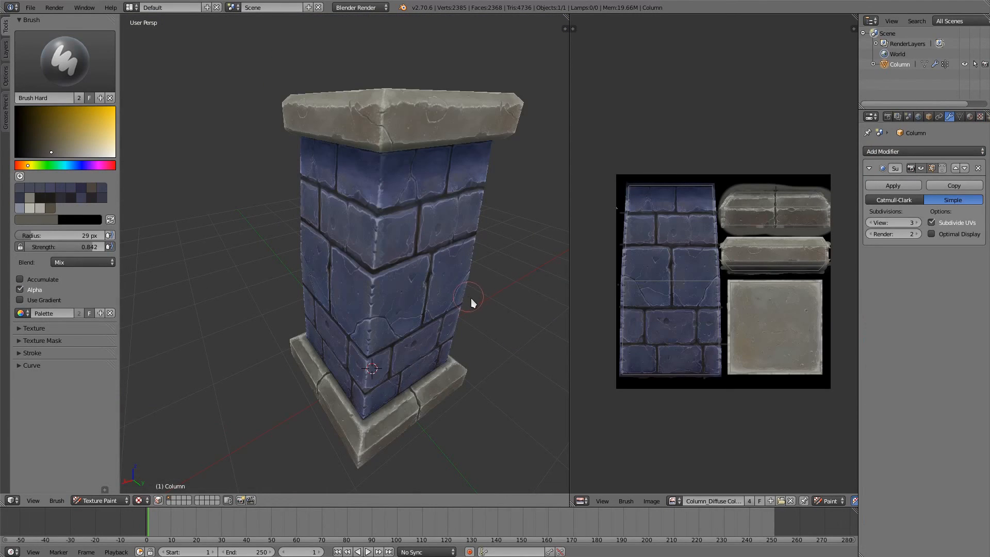
{"action": "mouse_move", "coordinate": [471, 298]}
{"action": "middle_mouse_down"}
{"action": "mouse_move", "coordinate": [532, 274]}
{"action": "mouse_move", "coordinate": [506, 309]}
{"action": "mouse_move", "coordinate": [500, 262]}
{"action": "middle_mouse_up"}
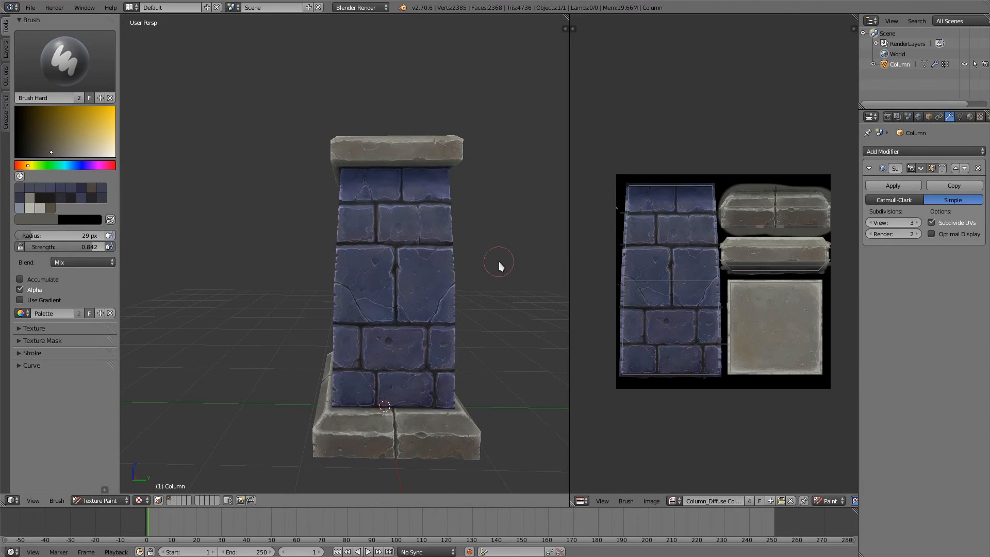
Step: Examine the painted brick faces, cracks and chipped edges up close, along with the corner seams and stone cap
{"action": "scroll", "coordinate": [499, 261], "scroll_direction": "up", "scroll_amount": 3}
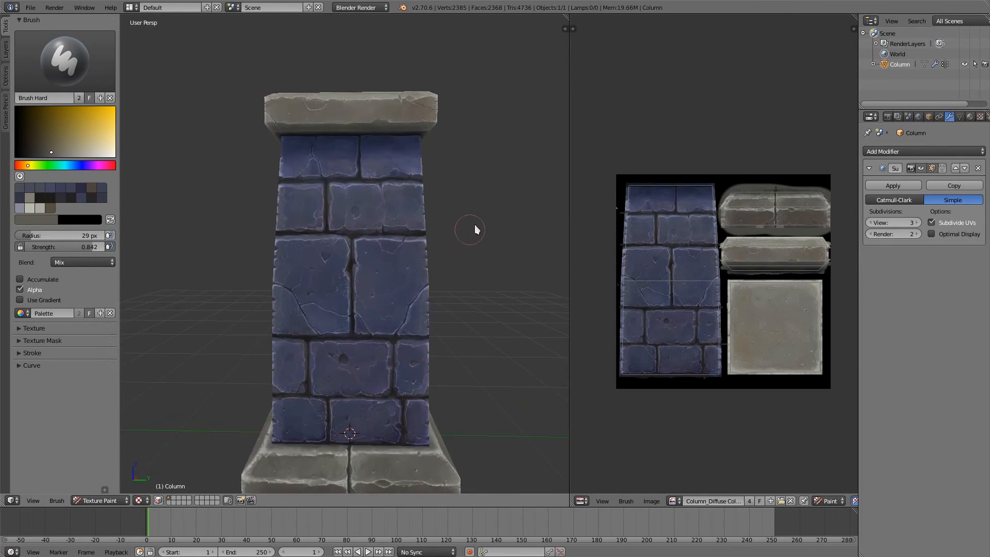
{"action": "middle_click_drag", "start_coordinate": [475, 230], "coordinate": [489, 193]}
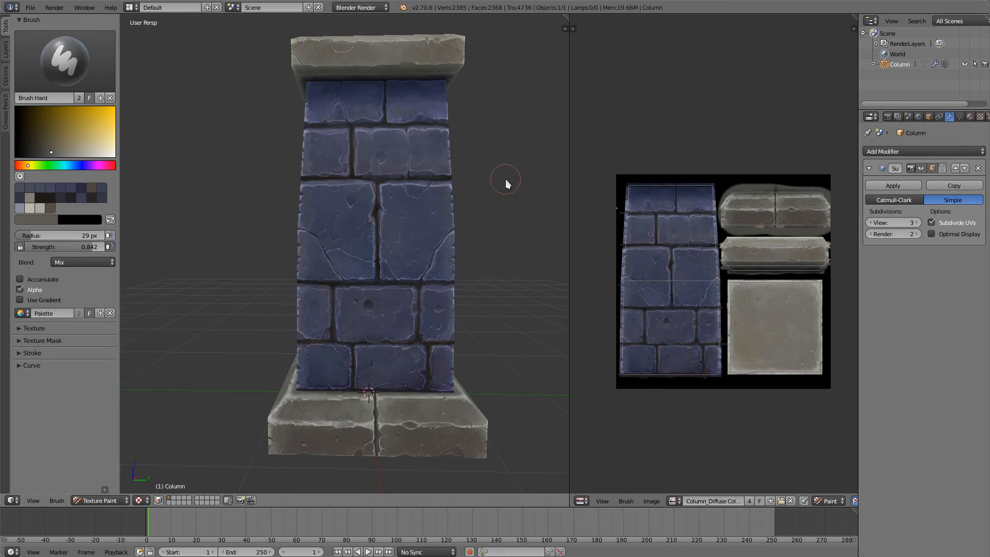
{"action": "middle_click_drag", "start_coordinate": [415, 186], "coordinate": [437, 259], "text": "shift"}
{"action": "scroll", "coordinate": [352, 253], "scroll_direction": "up", "scroll_amount": 2}
{"action": "scroll", "coordinate": [352, 252], "scroll_direction": "up", "scroll_amount": 5}
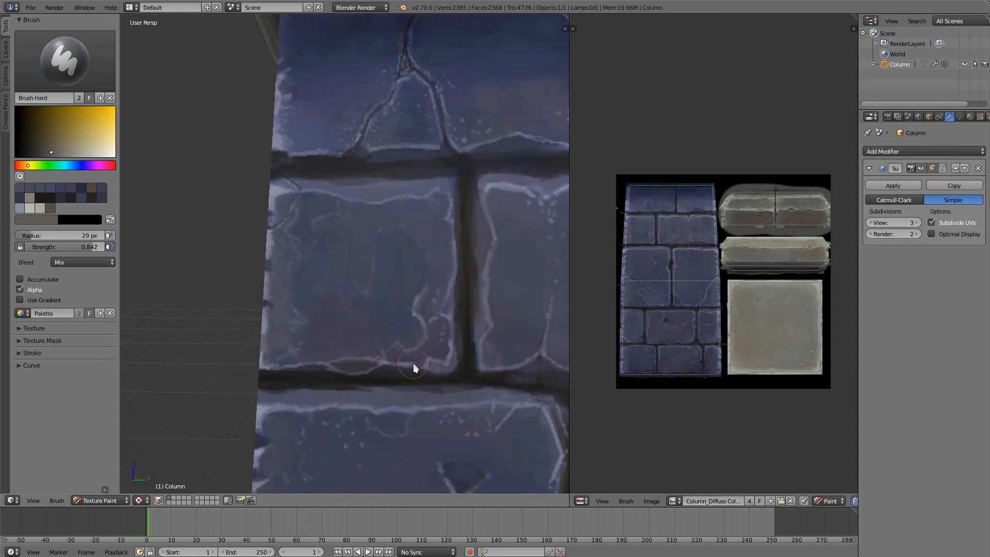
{"action": "middle_click_drag", "start_coordinate": [413, 366], "coordinate": [397, 326]}
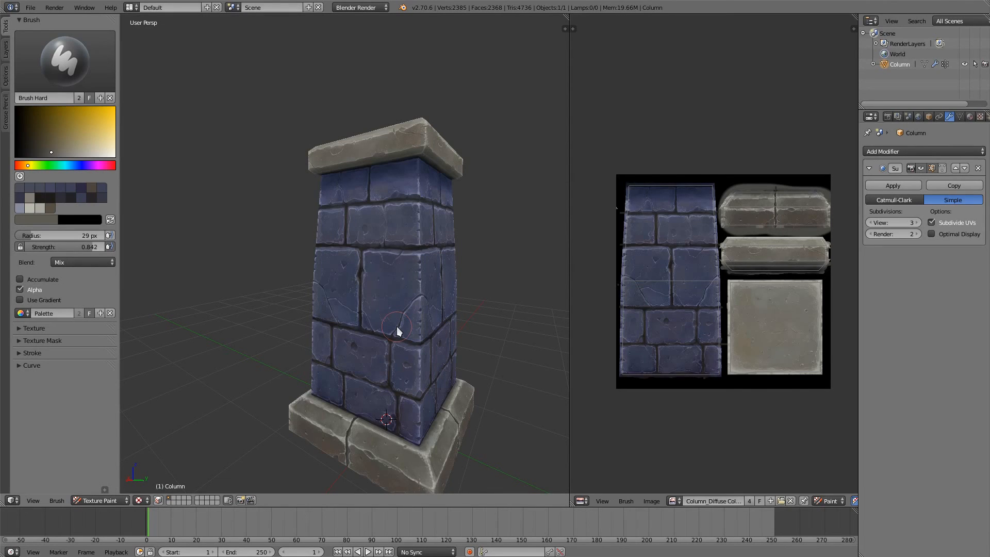
{"action": "middle_click_drag", "start_coordinate": [364, 265], "coordinate": [325, 287]}
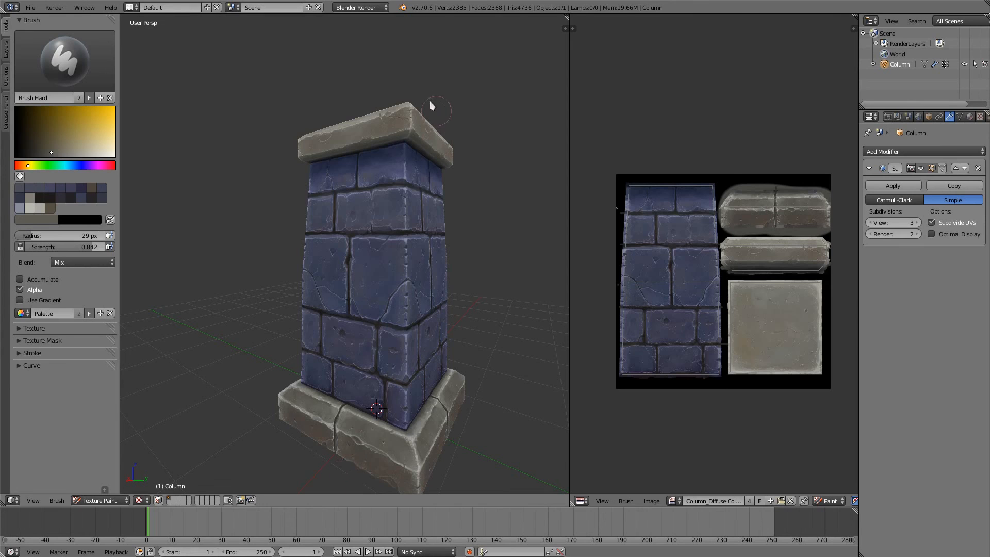
{"action": "middle_click_drag", "start_coordinate": [335, 181], "coordinate": [403, 201]}
{"action": "scroll", "coordinate": [466, 162], "scroll_direction": "up", "scroll_amount": 1}
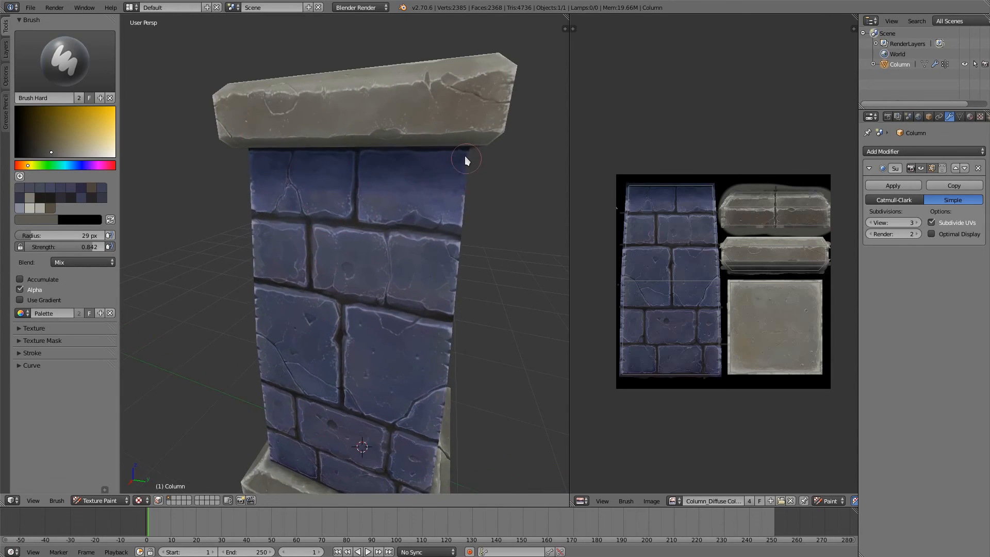
{"action": "middle_click_drag", "start_coordinate": [465, 157], "coordinate": [466, 178]}
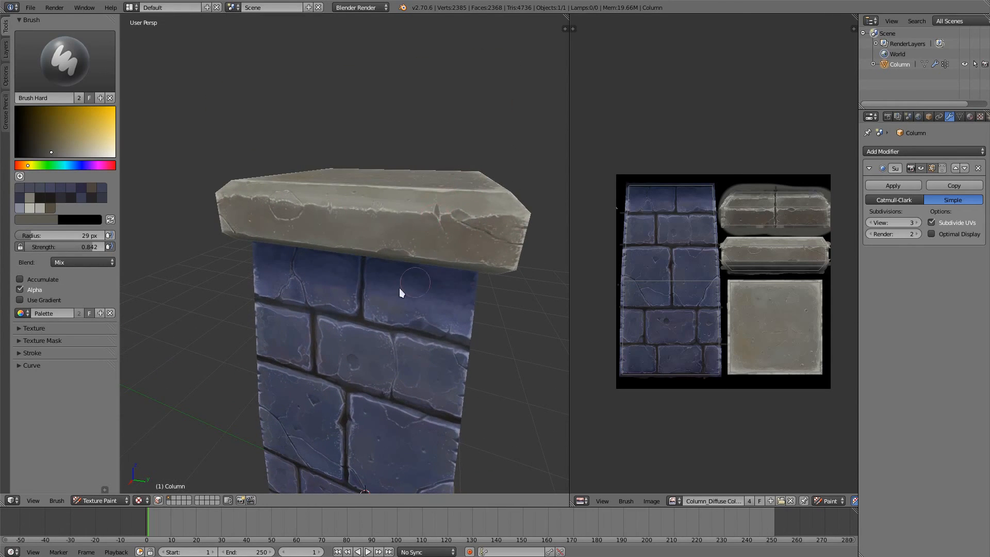
{"action": "scroll", "coordinate": [401, 290], "scroll_direction": "down", "scroll_amount": 6}
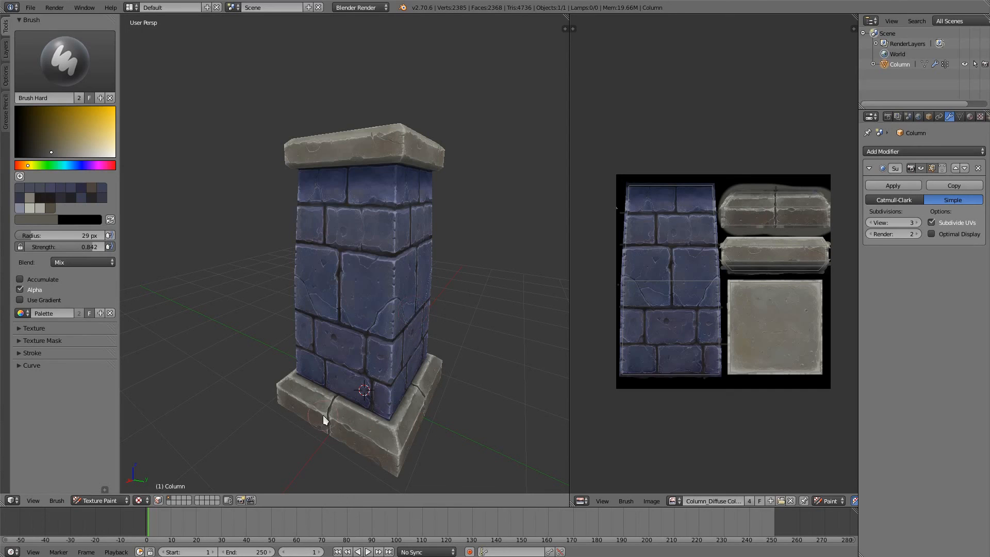
Step: Inspect the whole column from several sides, comparing the brick shaft with the stone base and cap
{"action": "middle_click_drag", "start_coordinate": [392, 352], "coordinate": [302, 437]}
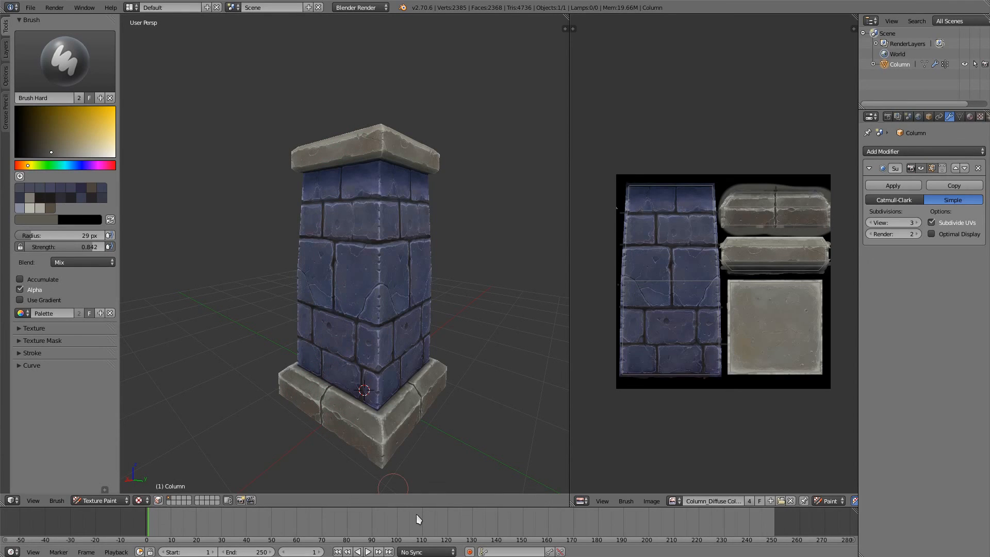
{"action": "middle_click_drag", "start_coordinate": [415, 480], "coordinate": [364, 429]}
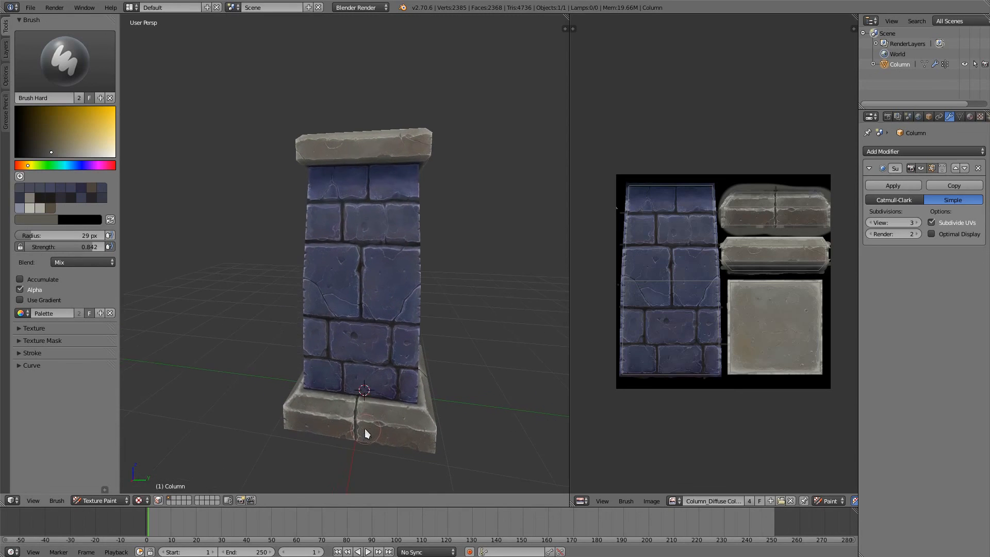
{"action": "scroll", "coordinate": [354, 343], "scroll_direction": "up", "scroll_amount": 4}
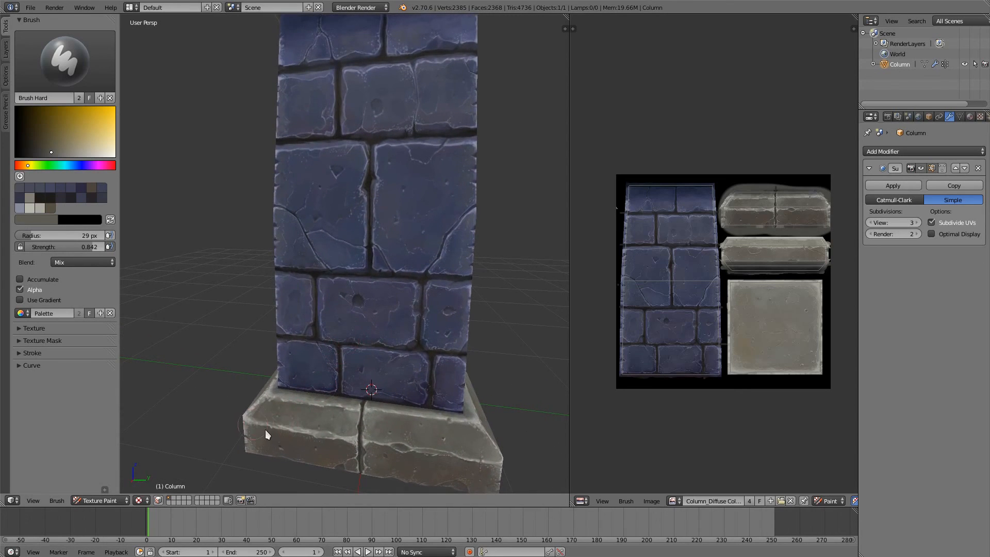
{"action": "scroll", "coordinate": [327, 438], "scroll_direction": "down", "scroll_amount": 1}
{"action": "middle_click_drag", "start_coordinate": [341, 435], "coordinate": [333, 398]}
{"action": "scroll", "coordinate": [341, 361], "scroll_direction": "down", "scroll_amount": 1}
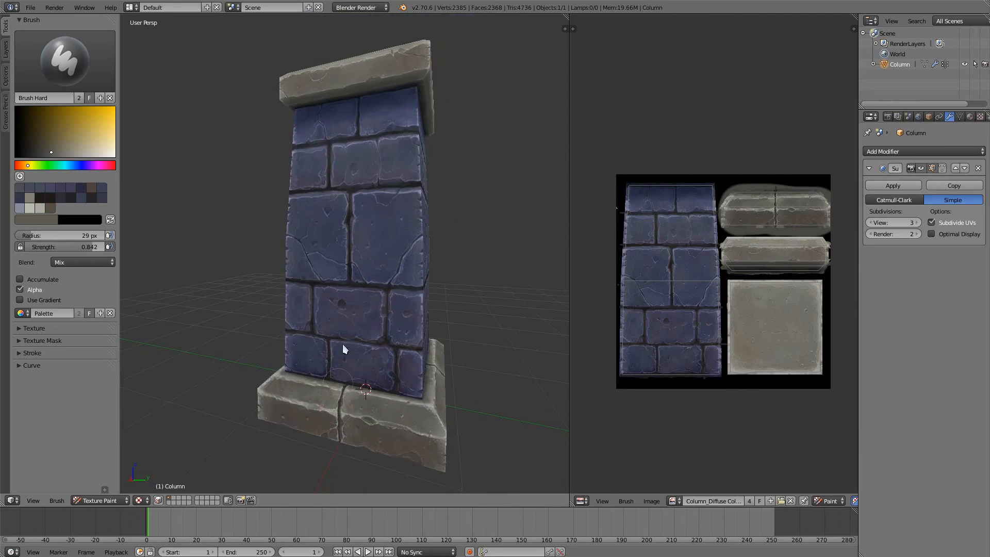
{"action": "middle_click_drag", "start_coordinate": [343, 344], "coordinate": [347, 488], "text": "shift"}
{"action": "middle_click_drag", "start_coordinate": [419, 272], "coordinate": [313, 316]}
{"action": "middle_click_drag", "start_coordinate": [342, 408], "coordinate": [352, 320]}
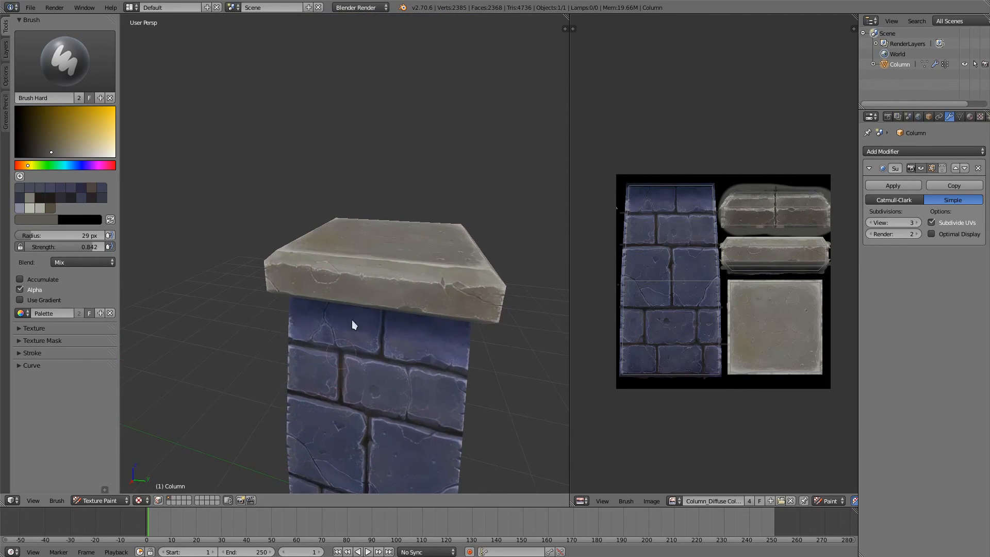
{"action": "scroll", "coordinate": [368, 382], "scroll_direction": "down", "scroll_amount": 2}
{"action": "middle_click_drag", "start_coordinate": [344, 356], "coordinate": [315, 294]}
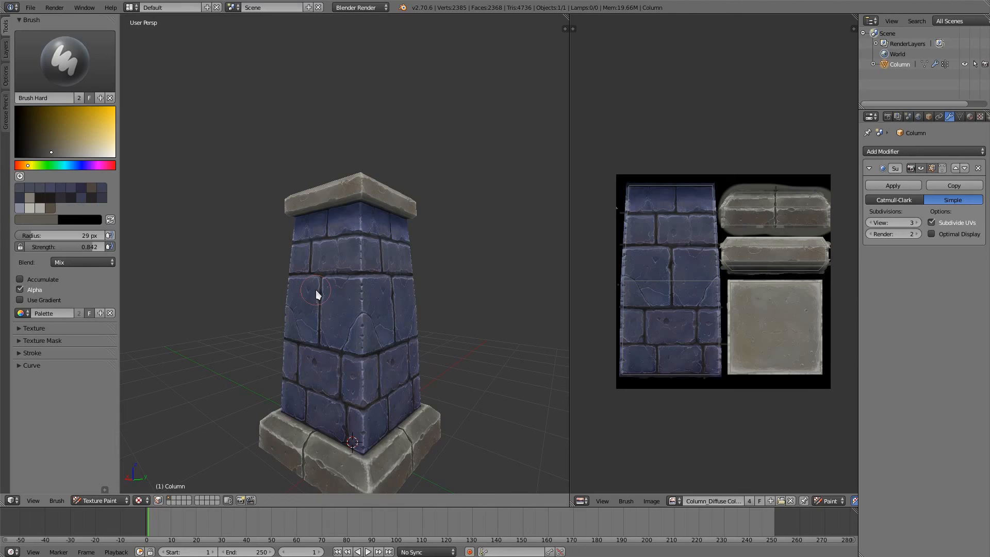
{"action": "middle_click_drag", "start_coordinate": [316, 289], "coordinate": [405, 284]}
{"action": "middle_click_drag", "start_coordinate": [410, 339], "coordinate": [413, 218]}
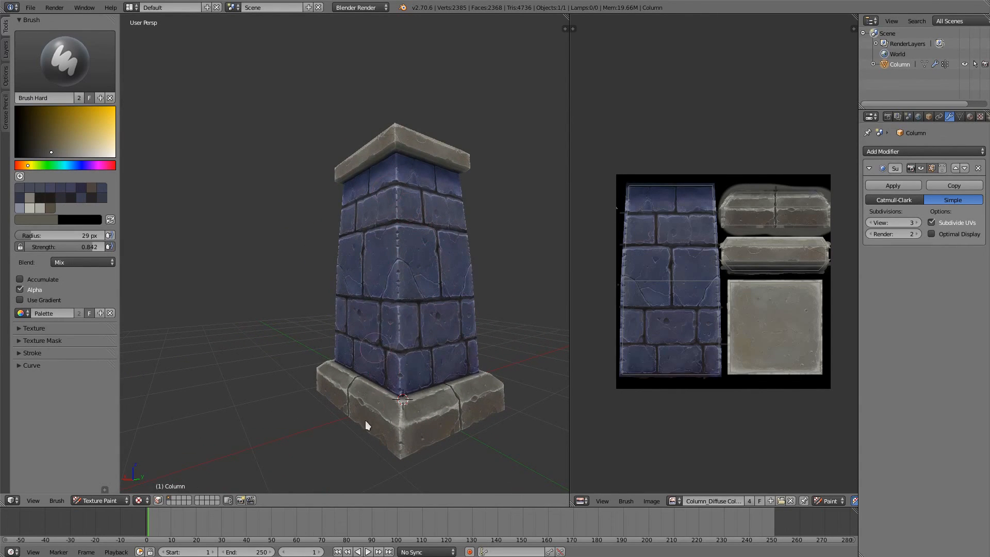
{"action": "middle_click_drag", "start_coordinate": [365, 420], "coordinate": [360, 448]}
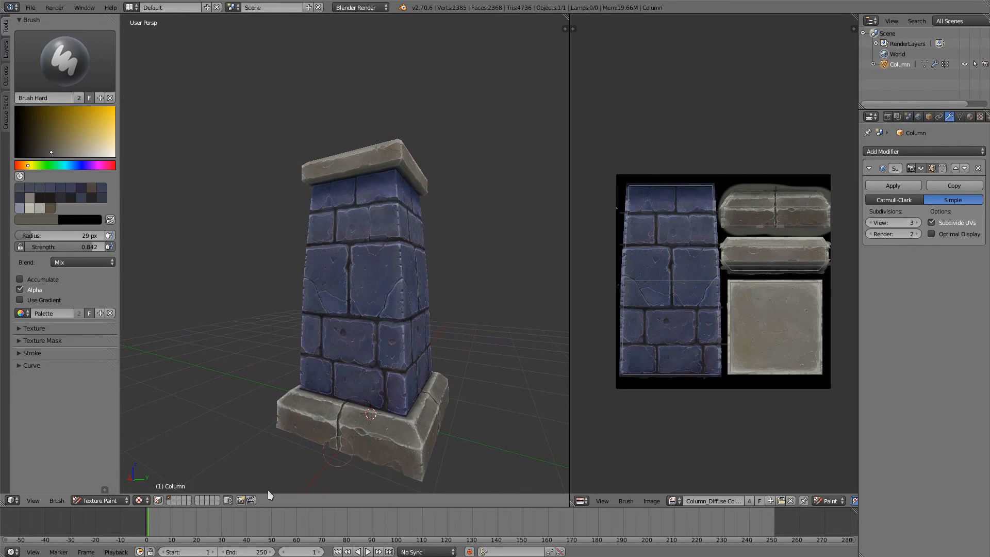
Step: Turn on face selection masking for texture painting and check in Edit Mode that the brick shaft's faces are selected
{"action": "left_click", "coordinate": [166, 500]}
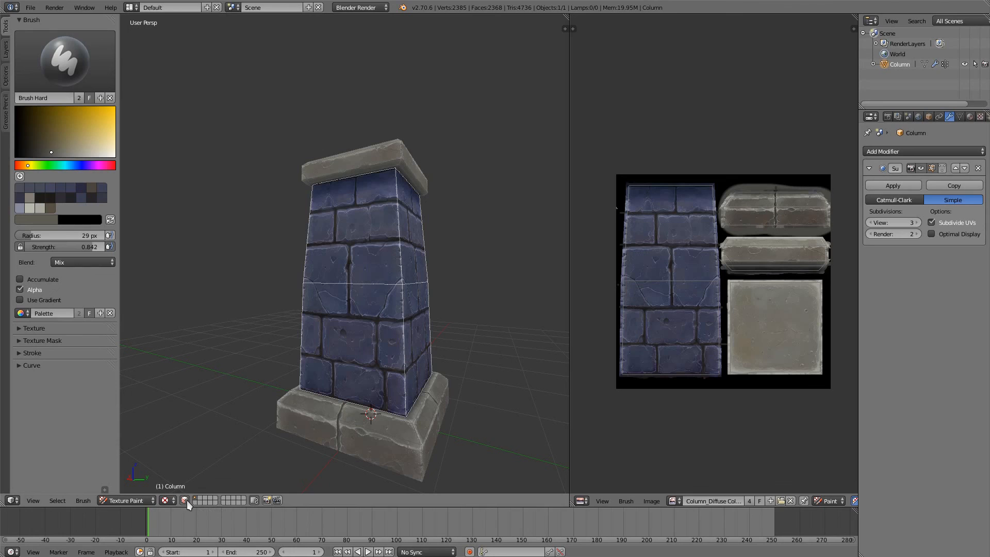
{"action": "key", "text": "Tab"}
{"action": "left_click", "coordinate": [464, 307]}
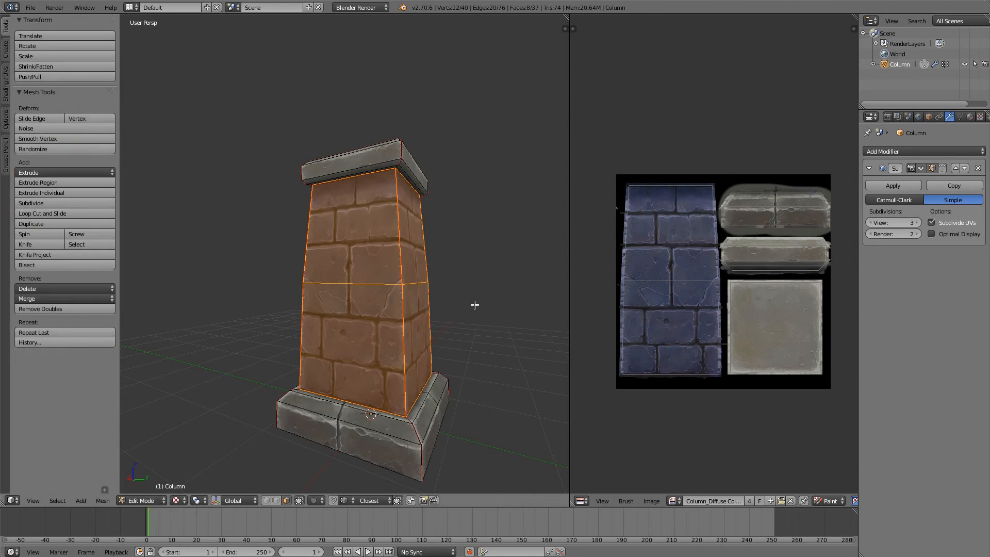
{"action": "middle_click_drag", "start_coordinate": [412, 373], "coordinate": [376, 360]}
{"action": "mouse_move", "coordinate": [460, 368]}
{"action": "middle_mouse_down"}
{"action": "mouse_move", "coordinate": [482, 373]}
{"action": "mouse_move", "coordinate": [469, 366]}
{"action": "middle_mouse_up"}
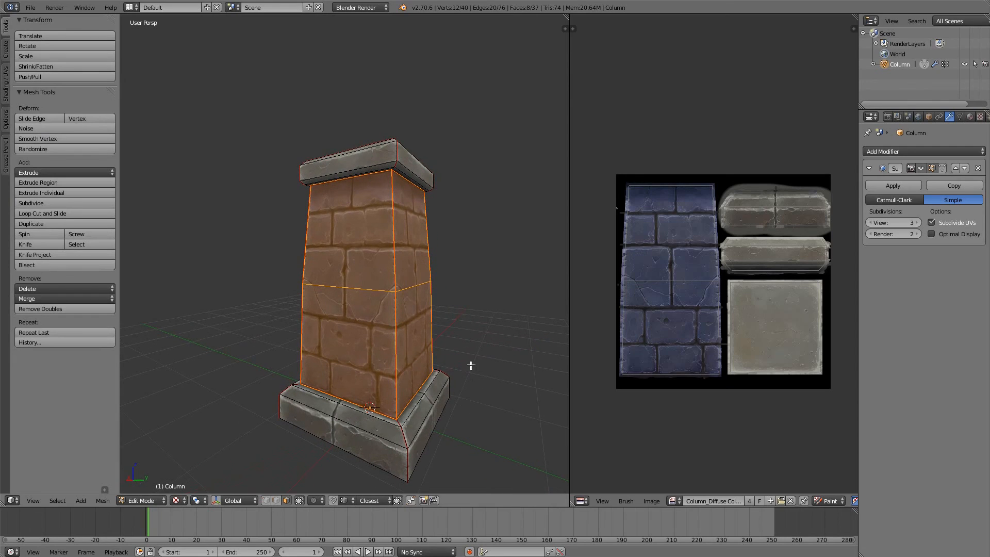
{"action": "key", "text": "Tab"}
{"action": "left_click", "coordinate": [473, 389]}
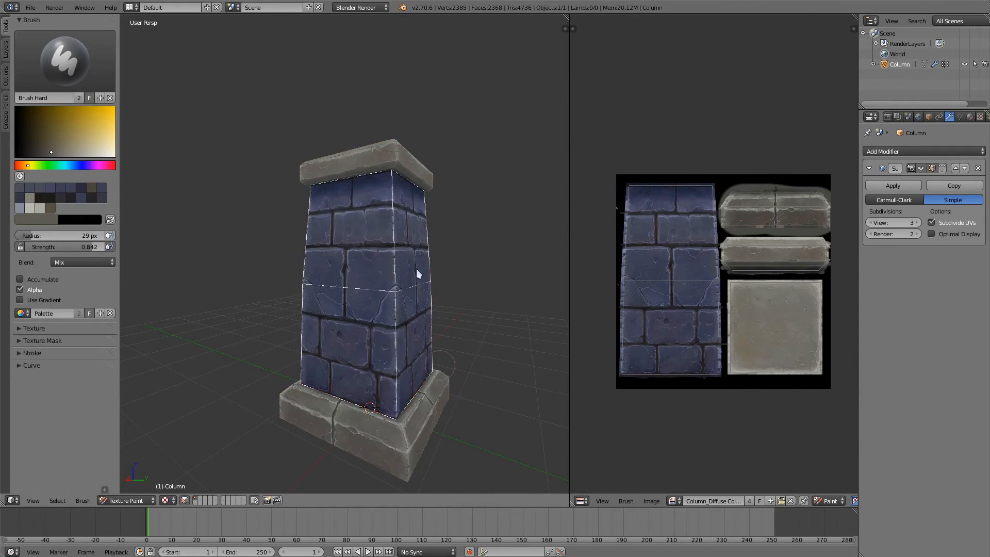
{"action": "middle_click_drag", "start_coordinate": [386, 451], "coordinate": [370, 358]}
{"action": "left_click_drag", "start_coordinate": [376, 367], "coordinate": [376, 425]}
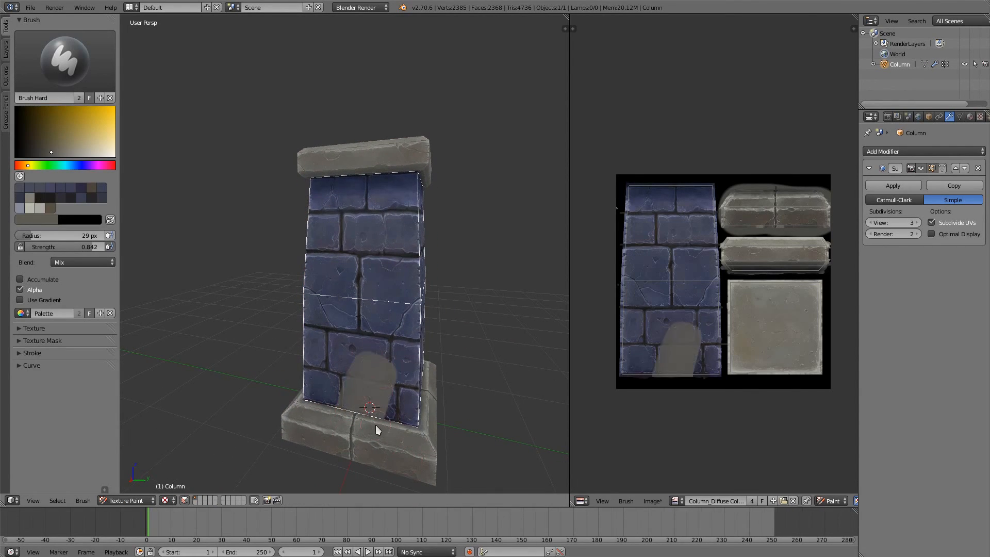
{"action": "mouse_move", "coordinate": [376, 425]}
{"action": "middle_mouse_down"}
{"action": "mouse_move", "coordinate": [344, 348]}
{"action": "mouse_move", "coordinate": [428, 320]}
{"action": "mouse_move", "coordinate": [442, 343]}
{"action": "middle_mouse_up"}
{"action": "key", "text": "ctrl+z"}
Step: Switch to the Fill brush, view the column in right orthographic projection, and enable gradient colours for the fill
{"action": "left_click", "coordinate": [88, 81]}
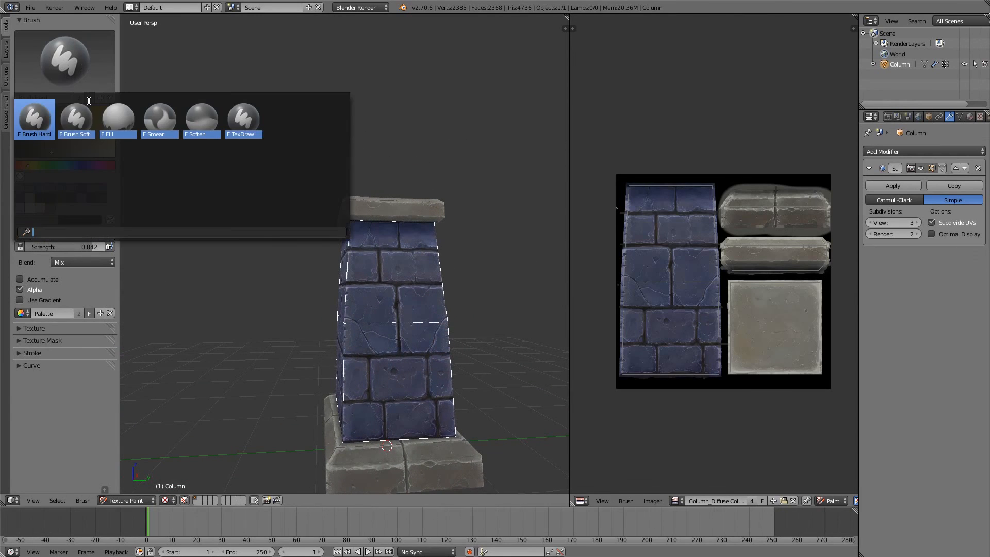
{"action": "left_click", "coordinate": [118, 119]}
{"action": "key", "text": "KP_3"}
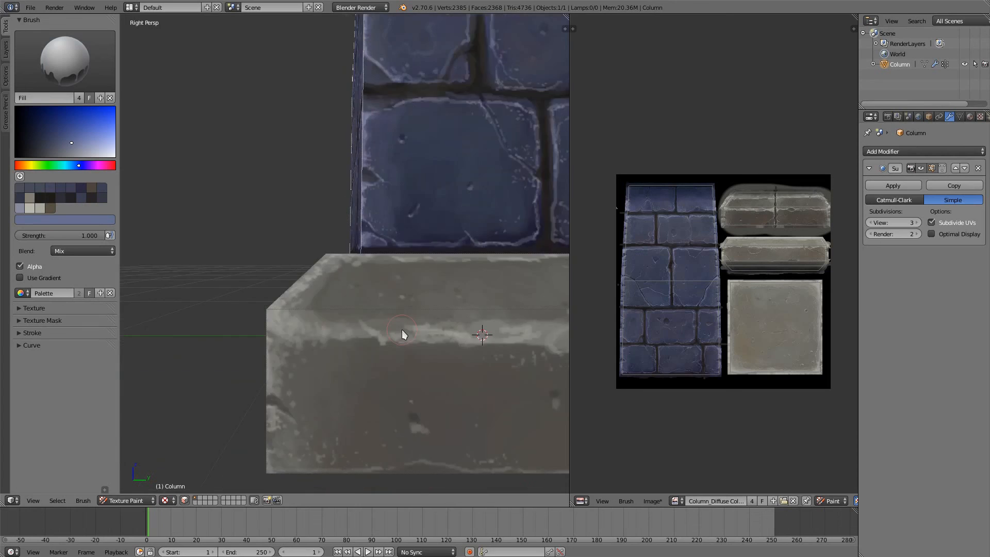
{"action": "key", "text": "KP_5"}
{"action": "middle_click_drag", "start_coordinate": [430, 243], "coordinate": [426, 292], "text": "ctrl"}
{"action": "middle_click_drag", "start_coordinate": [396, 269], "coordinate": [359, 447], "text": "shift"}
{"action": "middle_click_drag", "start_coordinate": [373, 322], "coordinate": [372, 351], "text": "ctrl"}
{"action": "middle_click_drag", "start_coordinate": [369, 306], "coordinate": [359, 340], "text": "shift"}
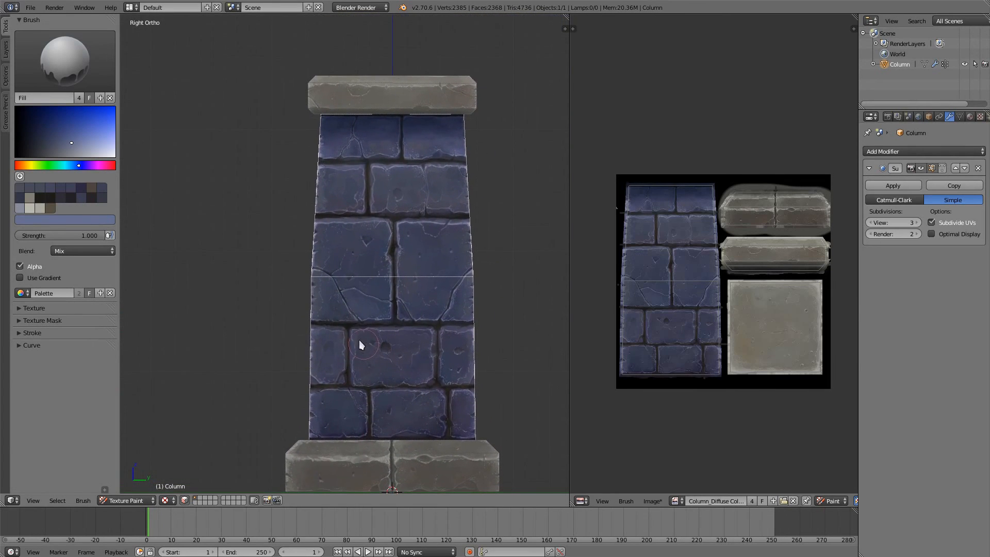
{"action": "left_click", "coordinate": [38, 278]}
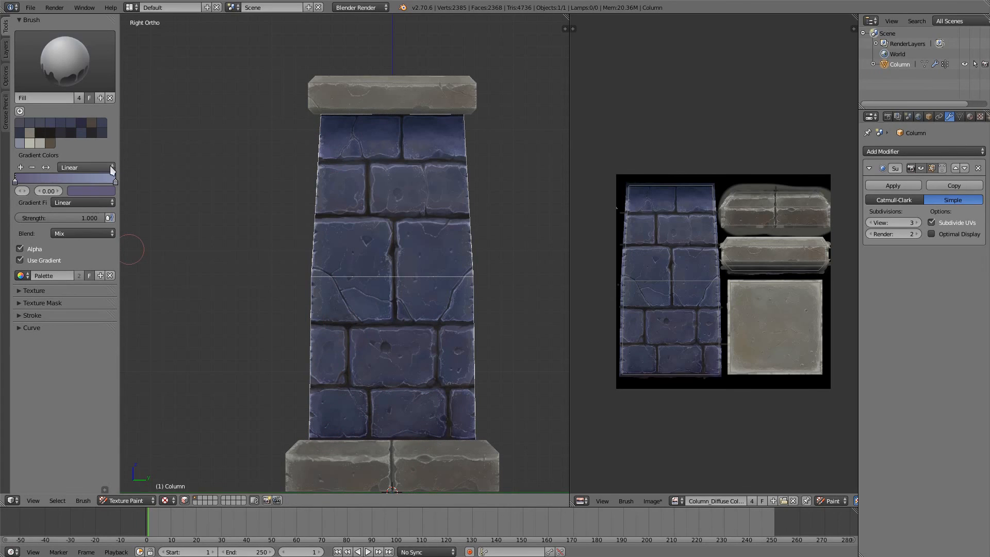
Step: Set the linear gradient to run from black at stop 0.01 to transparent black at stop 1.00
{"action": "left_click", "coordinate": [114, 181]}
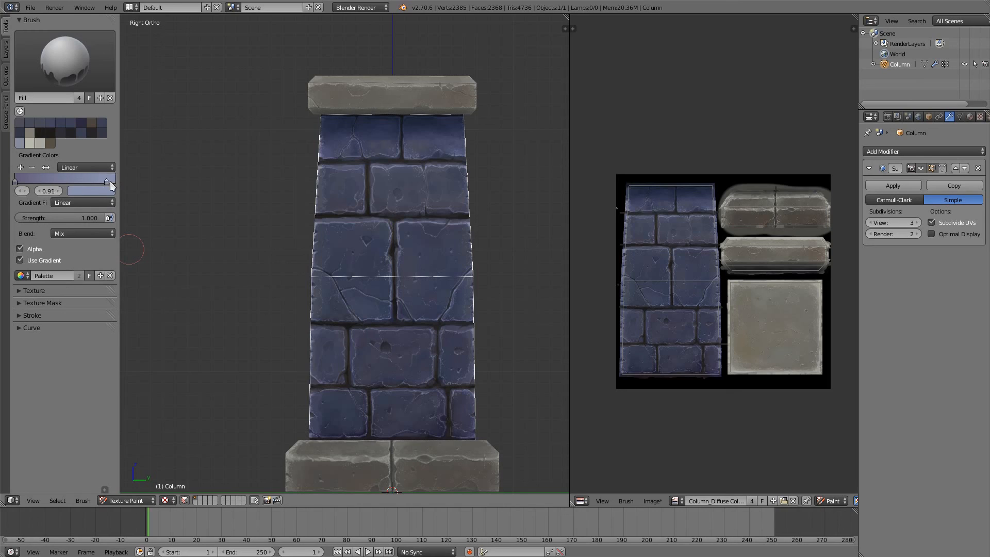
{"action": "left_click_drag", "start_coordinate": [110, 181], "coordinate": [125, 180]}
{"action": "left_click", "coordinate": [82, 193]}
{"action": "left_click_drag", "start_coordinate": [114, 93], "coordinate": [41, 147]}
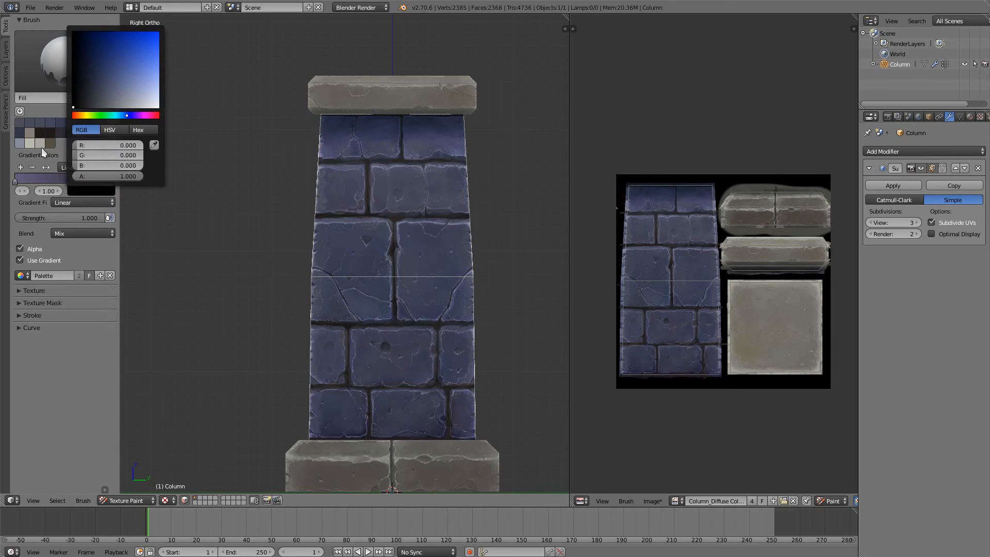
{"action": "left_click_drag", "start_coordinate": [137, 174], "coordinate": [10, 181]}
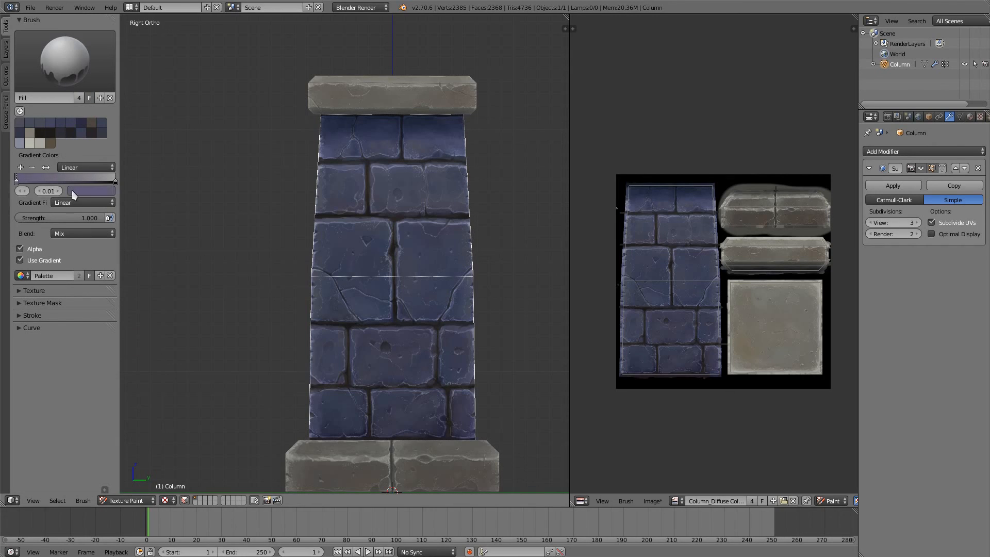
{"action": "left_click", "coordinate": [73, 190]}
{"action": "left_click_drag", "start_coordinate": [105, 81], "coordinate": [57, 174]}
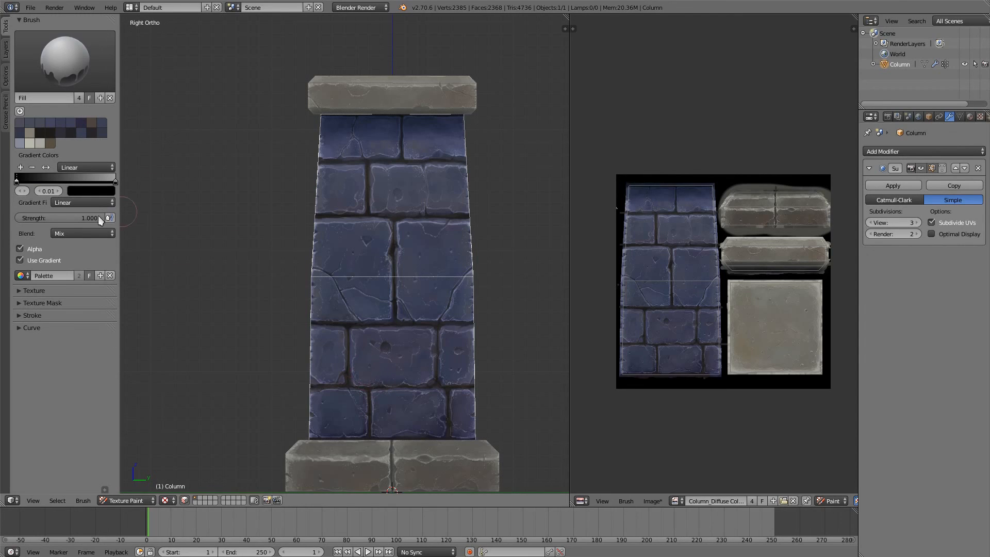
Step: Darken the lower brick shaft with the gradient fill at strength 0.175, running from its bottom edge up to the large middle bricks
{"action": "left_click_drag", "start_coordinate": [98, 216], "coordinate": [36, 217]}
{"action": "left_click_drag", "start_coordinate": [395, 438], "coordinate": [391, 216]}
{"action": "middle_click_drag", "start_coordinate": [448, 293], "coordinate": [397, 363]}
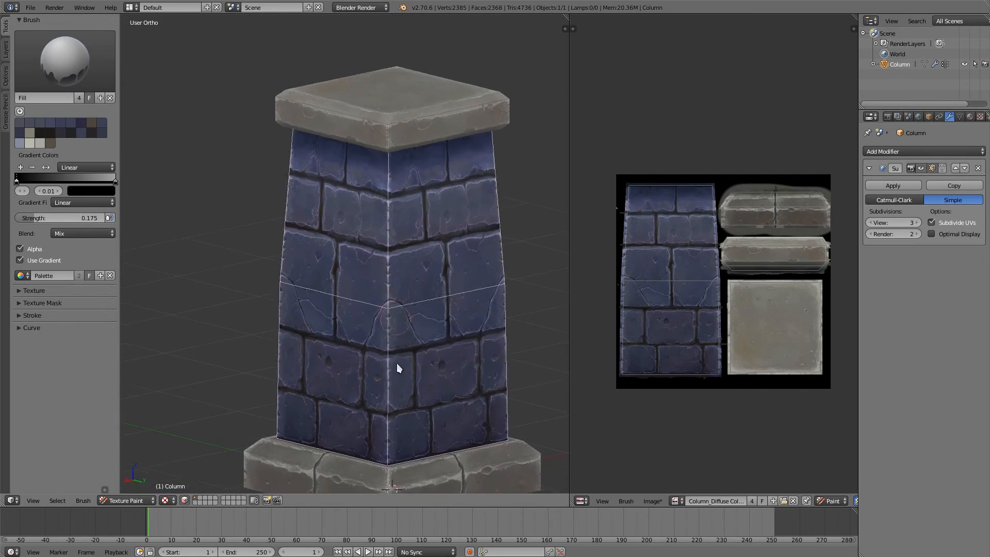
{"action": "scroll", "coordinate": [397, 363], "scroll_direction": "down", "scroll_amount": 1}
{"action": "key", "text": "KP_5"}
{"action": "scroll", "coordinate": [304, 294], "scroll_direction": "down", "scroll_amount": 3}
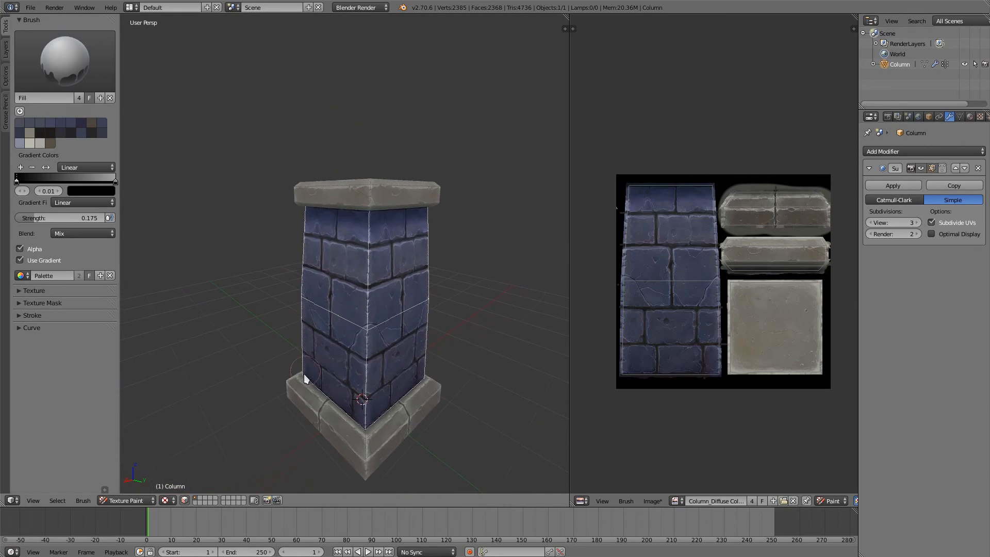
Step: Turn off face selection masking and inspect the gradient shading on the column from several sides
{"action": "left_click", "coordinate": [184, 500]}
{"action": "middle_click_drag", "start_coordinate": [214, 459], "coordinate": [244, 338]}
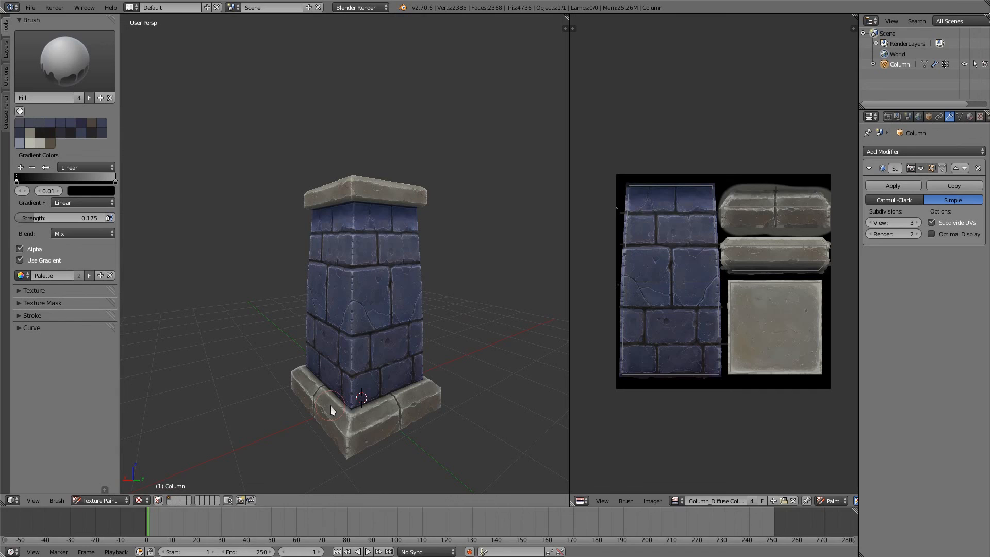
{"action": "middle_click_drag", "start_coordinate": [330, 406], "coordinate": [450, 364]}
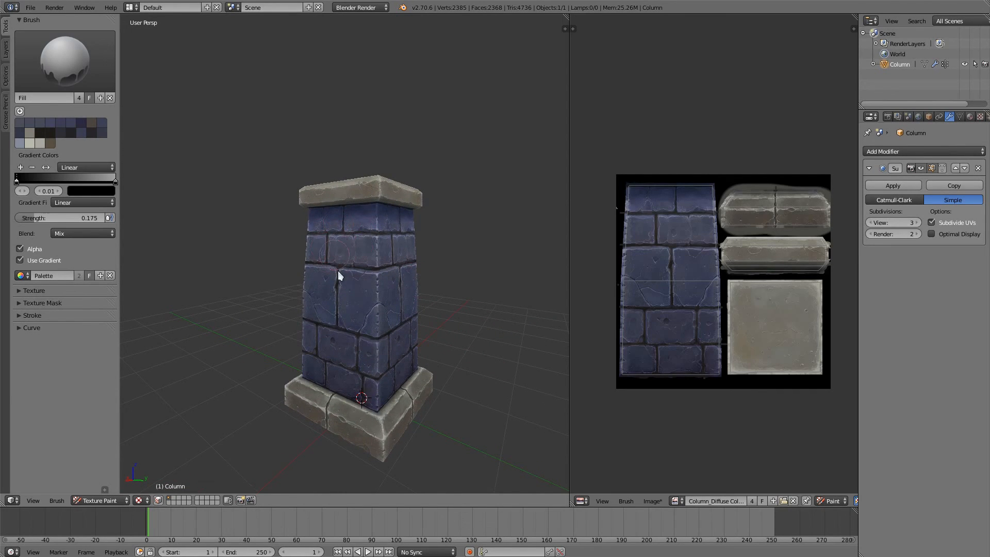
{"action": "middle_click_drag", "start_coordinate": [321, 432], "coordinate": [459, 287]}
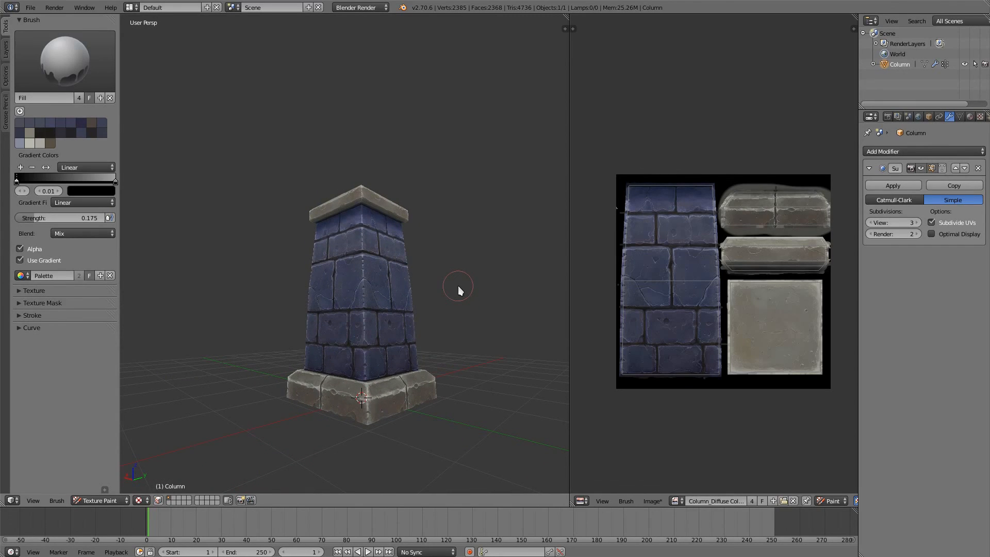